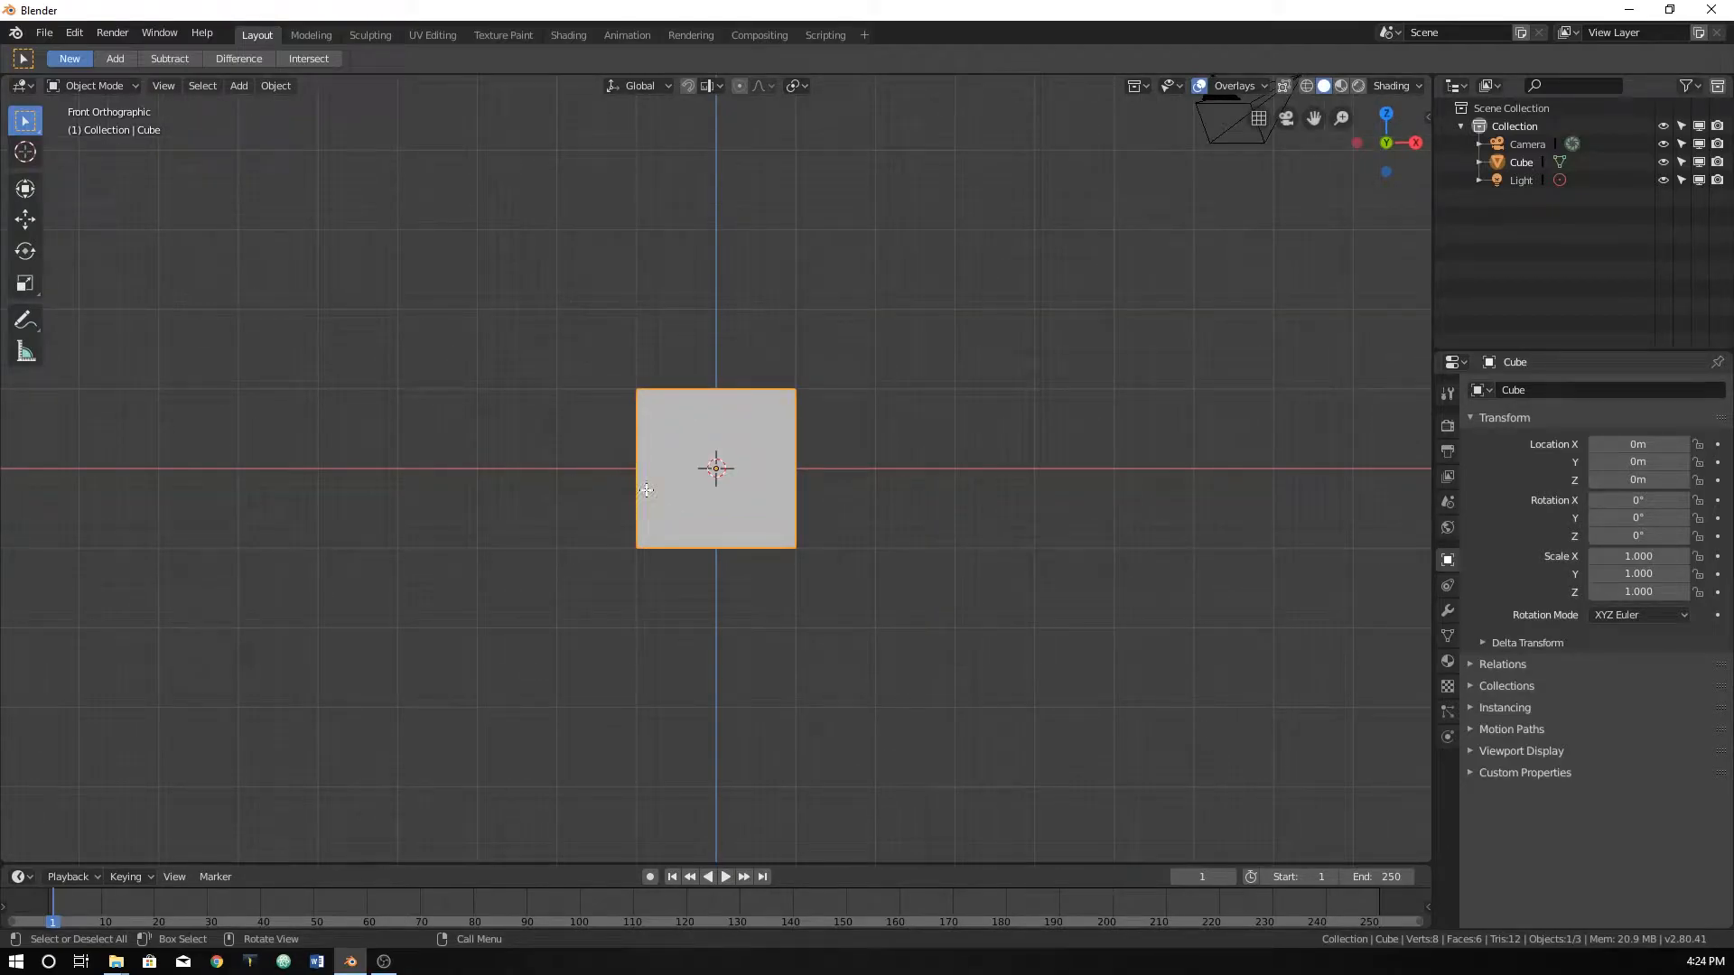
Enter Edit Mode on the cube and box-select its upper-right corner in front view under solid shading.
{"action": "key", "text": "Tab"}
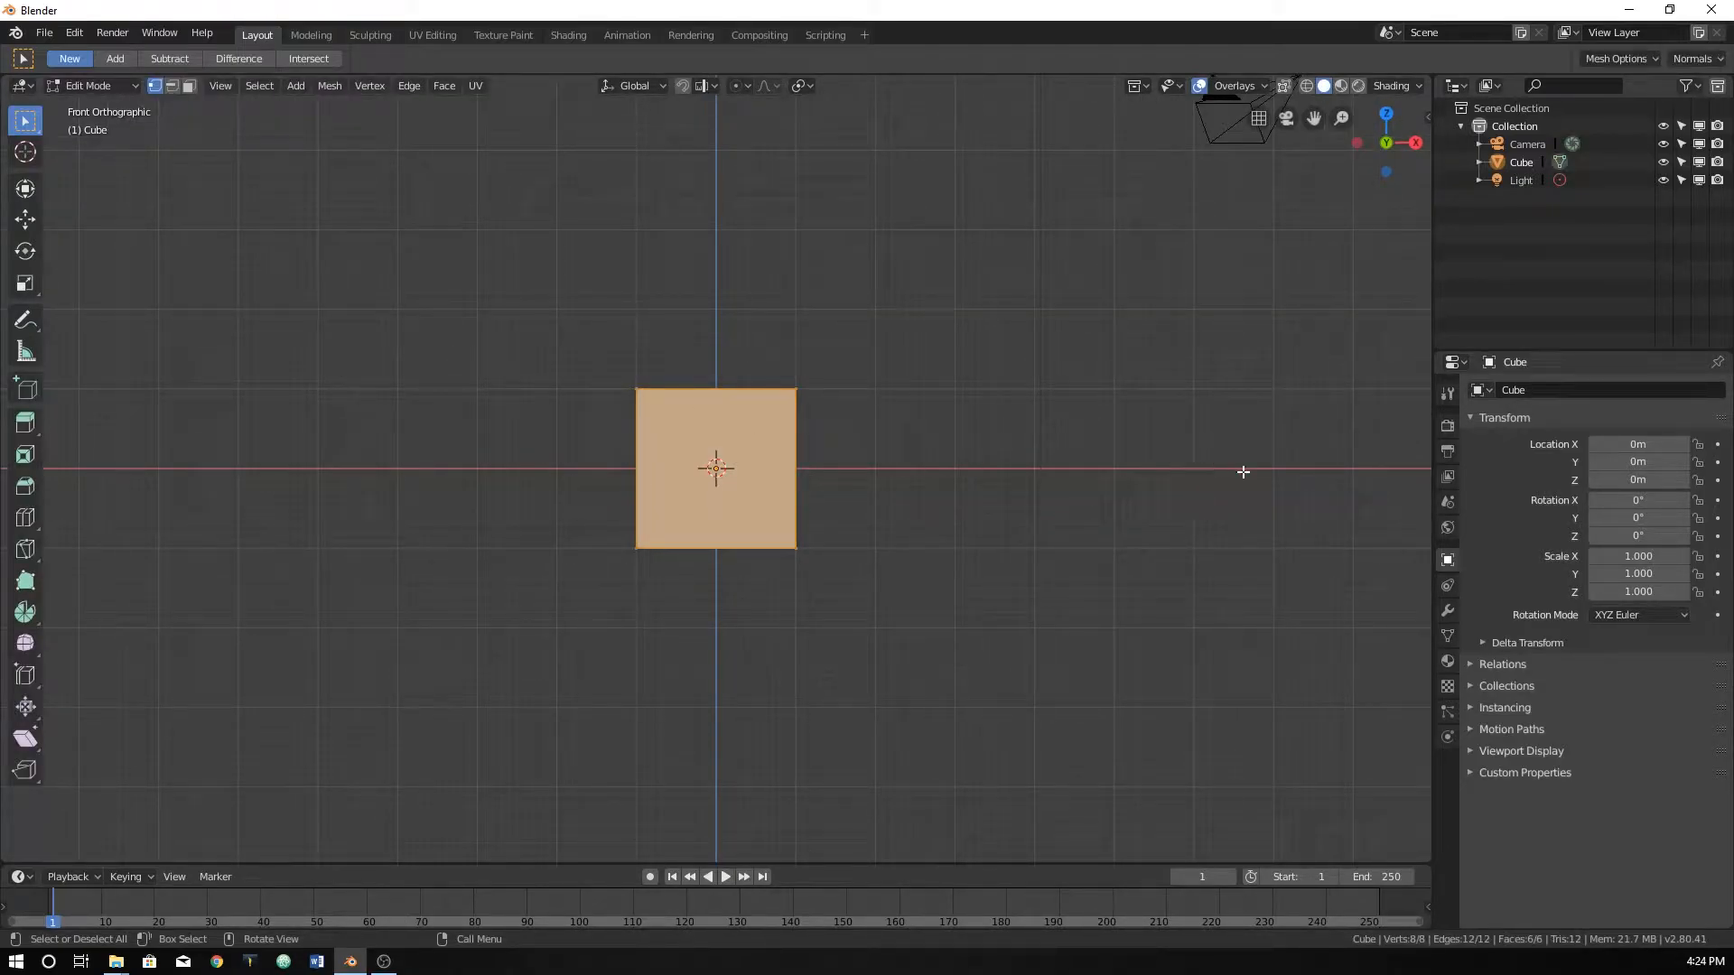
{"action": "left_click_drag", "start_coordinate": [740, 326], "coordinate": [966, 471]}
{"action": "left_click_drag", "start_coordinate": [745, 324], "coordinate": [914, 462]}
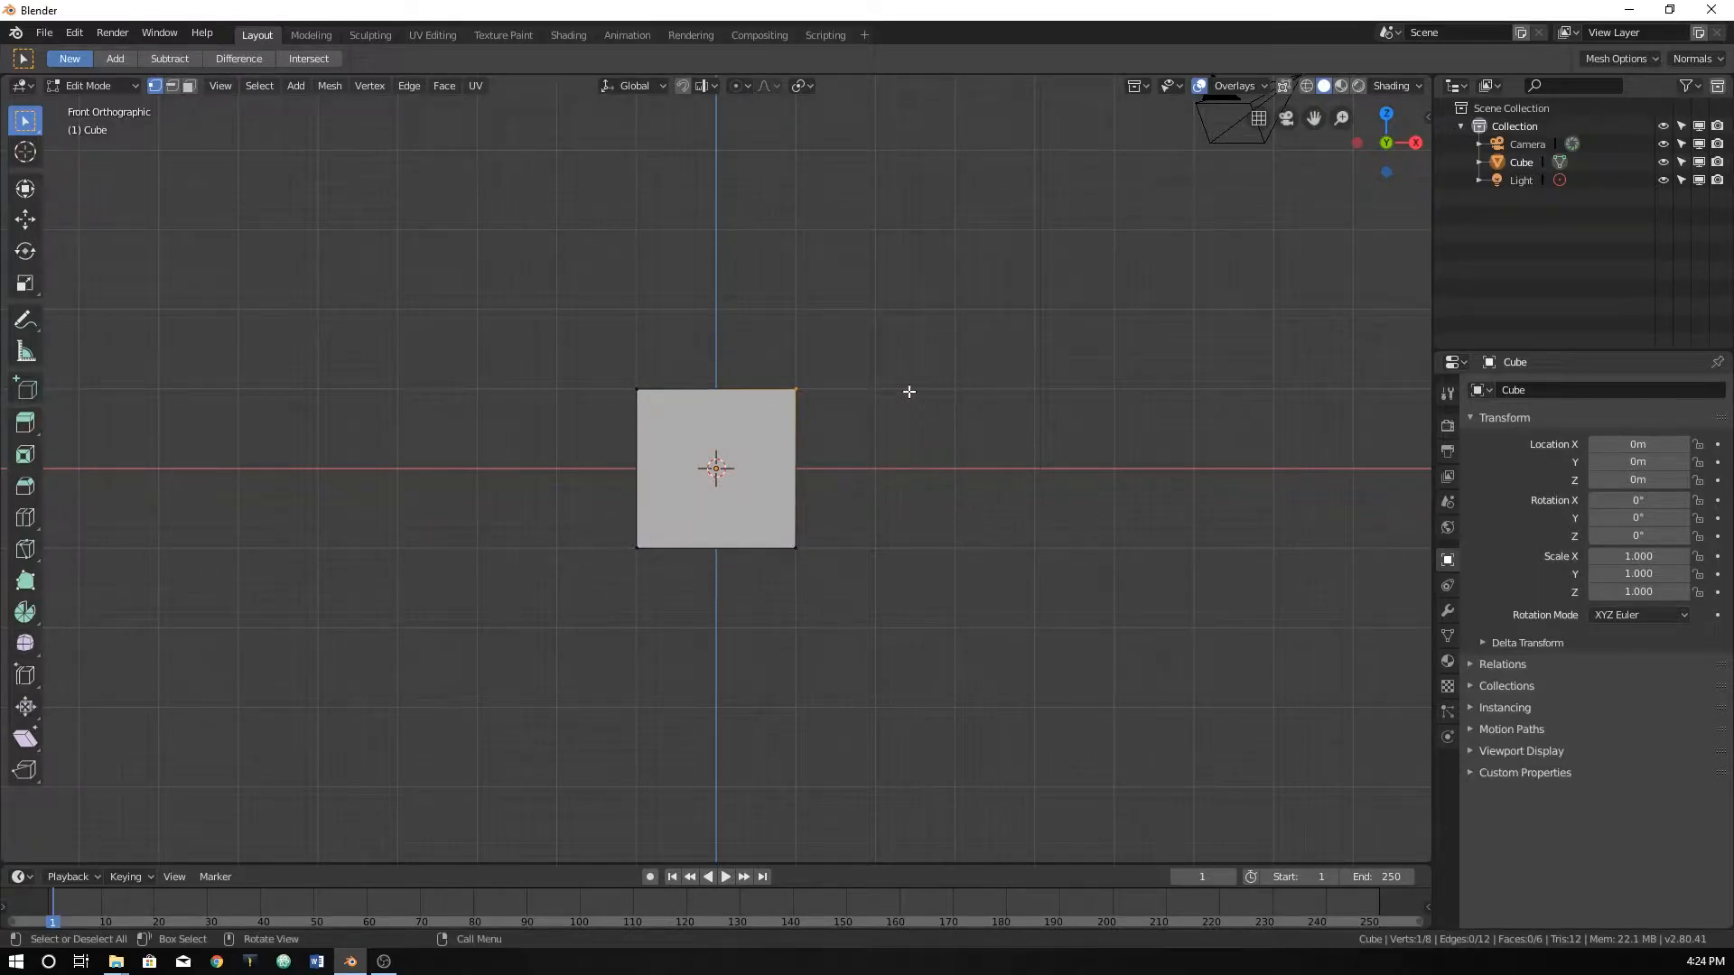
{"action": "left_click_drag", "start_coordinate": [713, 313], "coordinate": [980, 517]}
{"action": "middle_click_drag", "start_coordinate": [922, 446], "coordinate": [855, 511]}
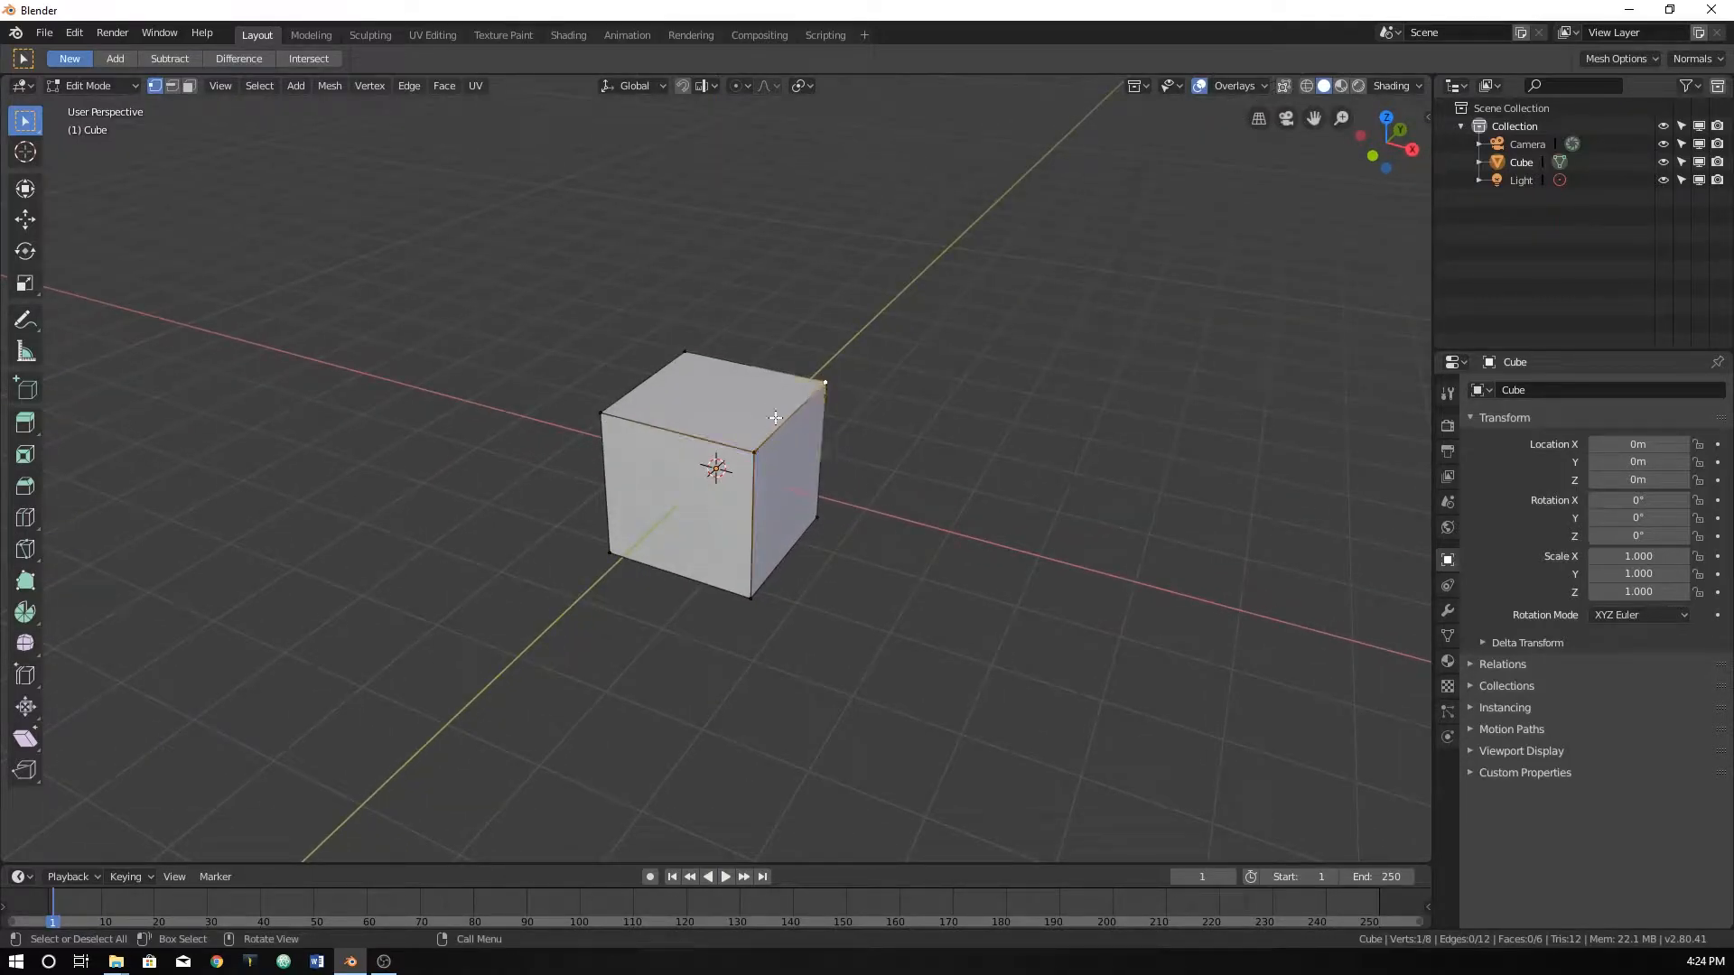
{"action": "key", "text": "KP_1"}
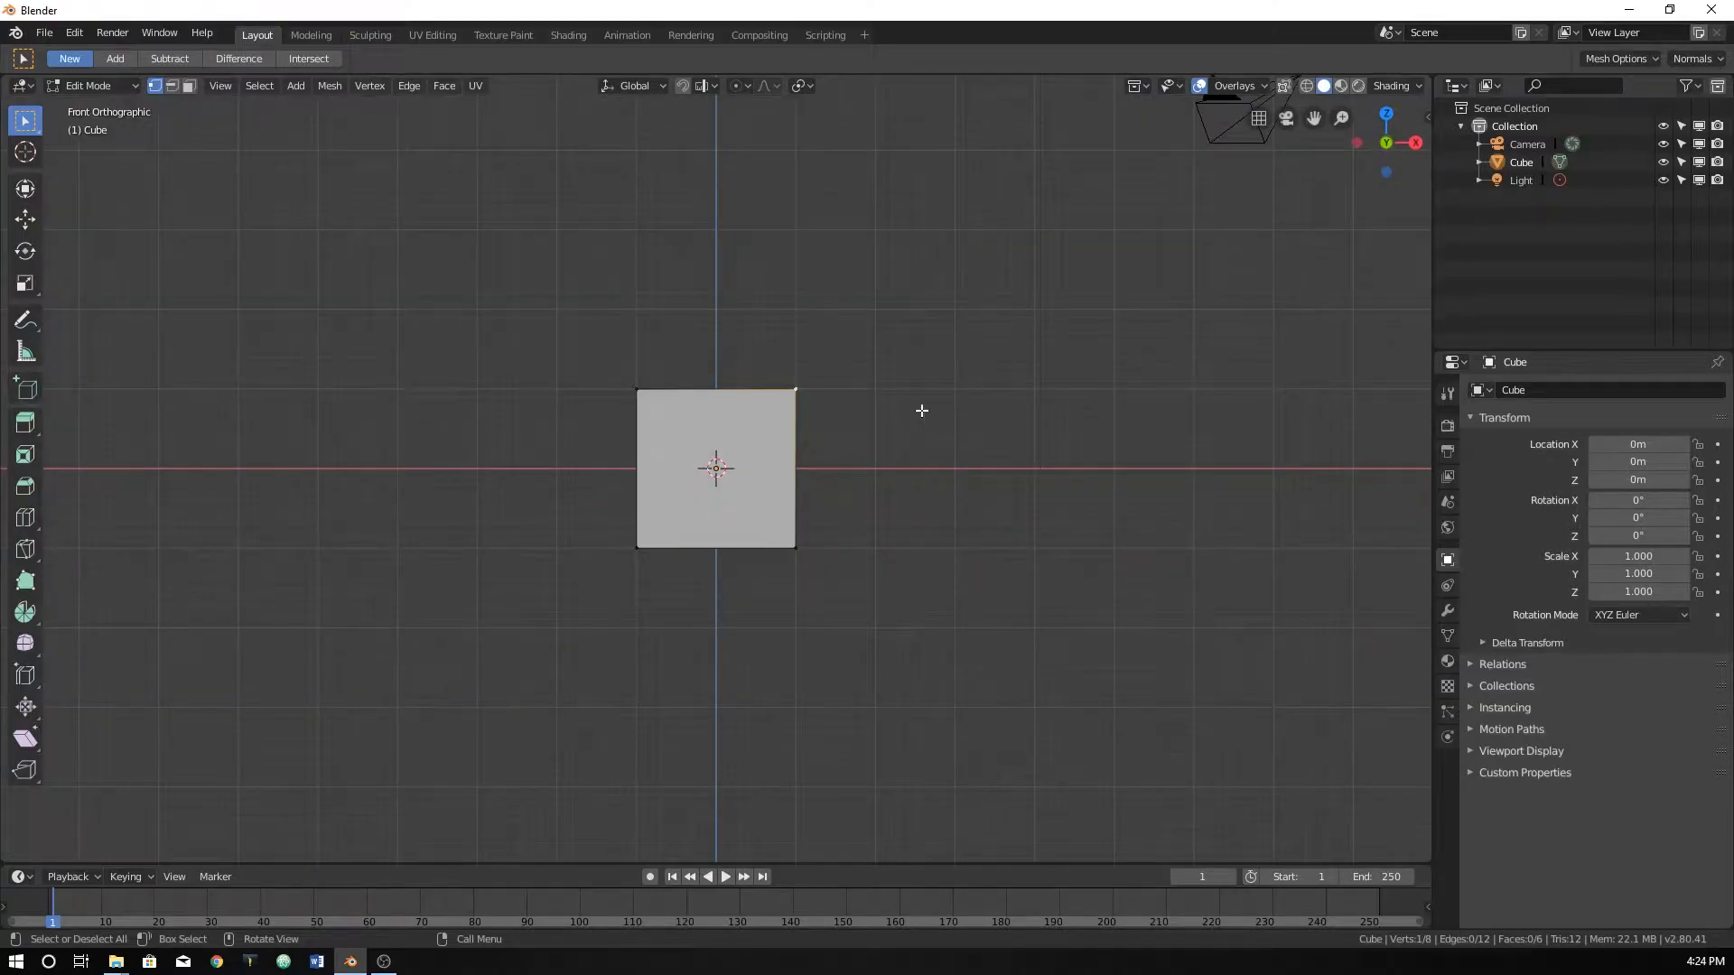
Switch the viewport to wireframe shading and test selecting the cube's vertices through the mesh, ending on the lower front-right corner.
{"action": "key", "text": "z"}
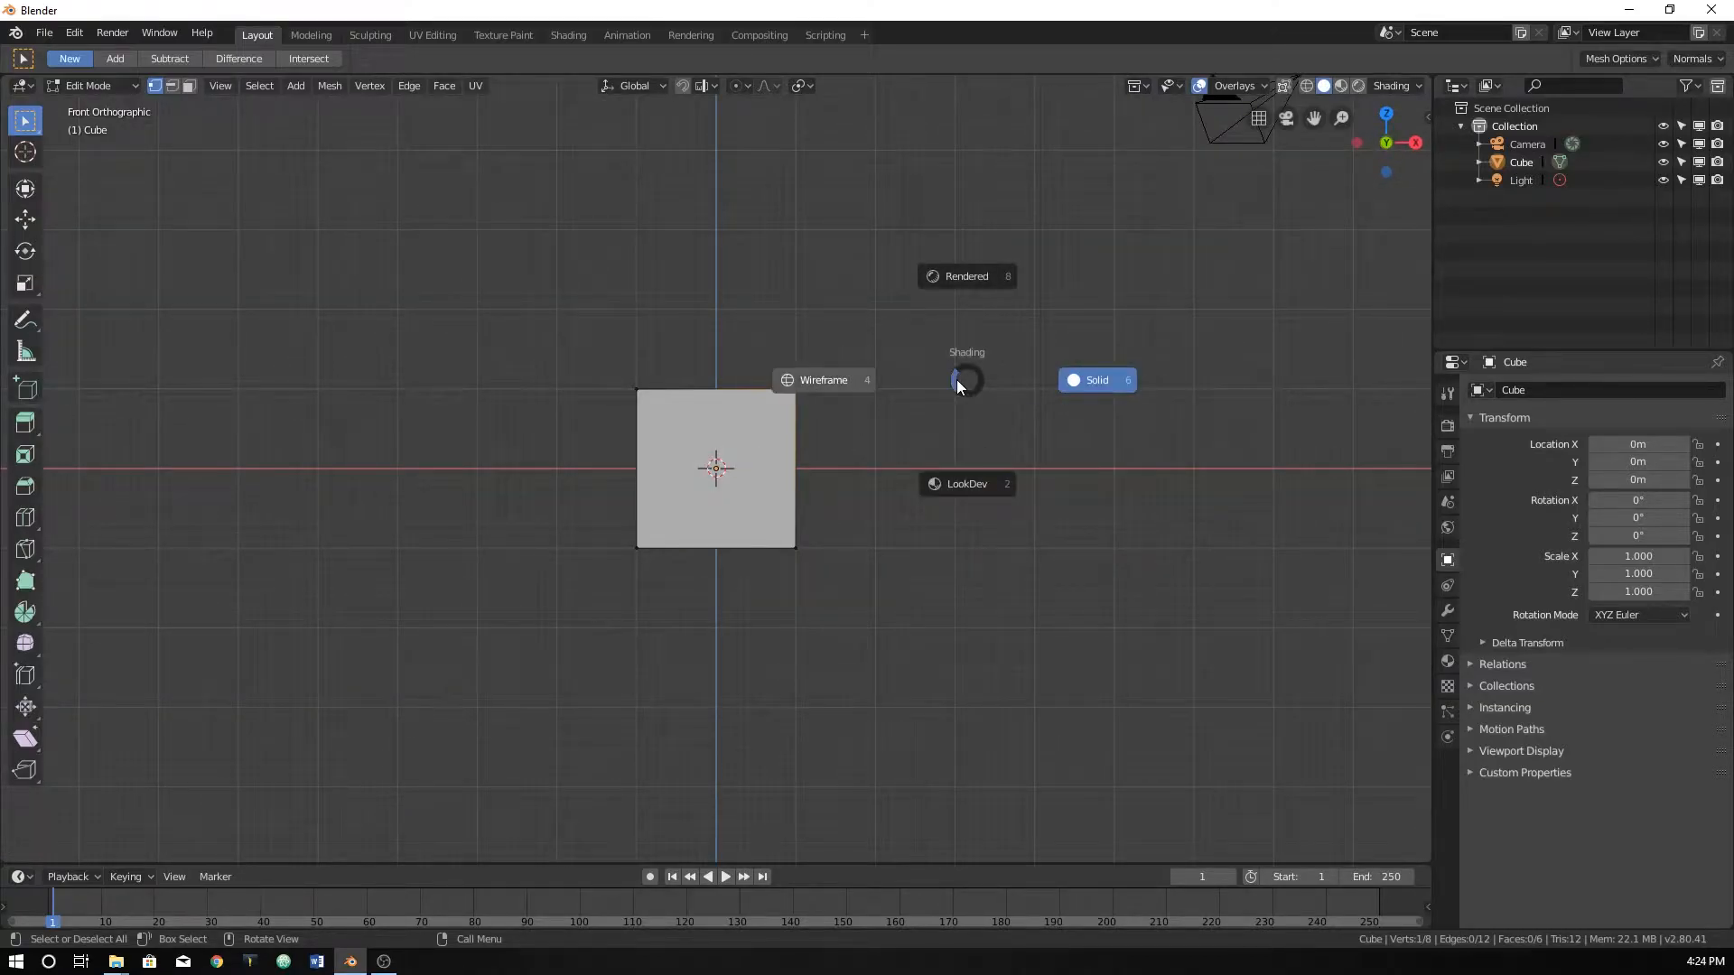
{"action": "left_click", "coordinate": [847, 375]}
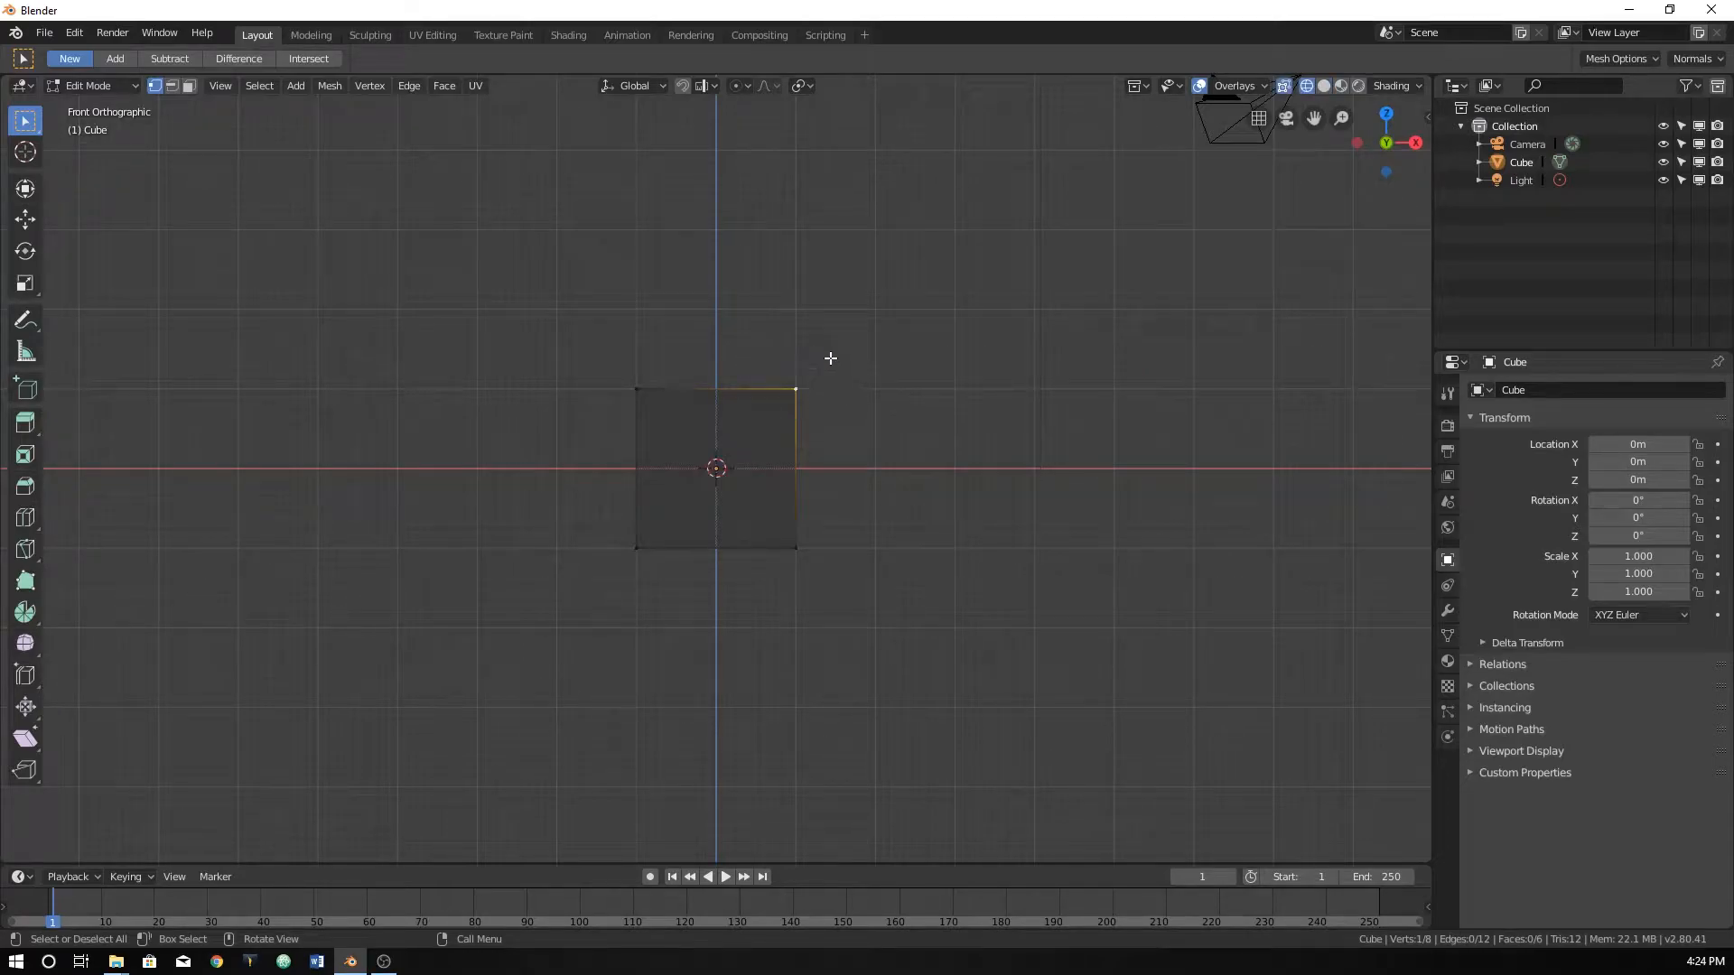
{"action": "middle_click_drag", "start_coordinate": [894, 430], "coordinate": [815, 440]}
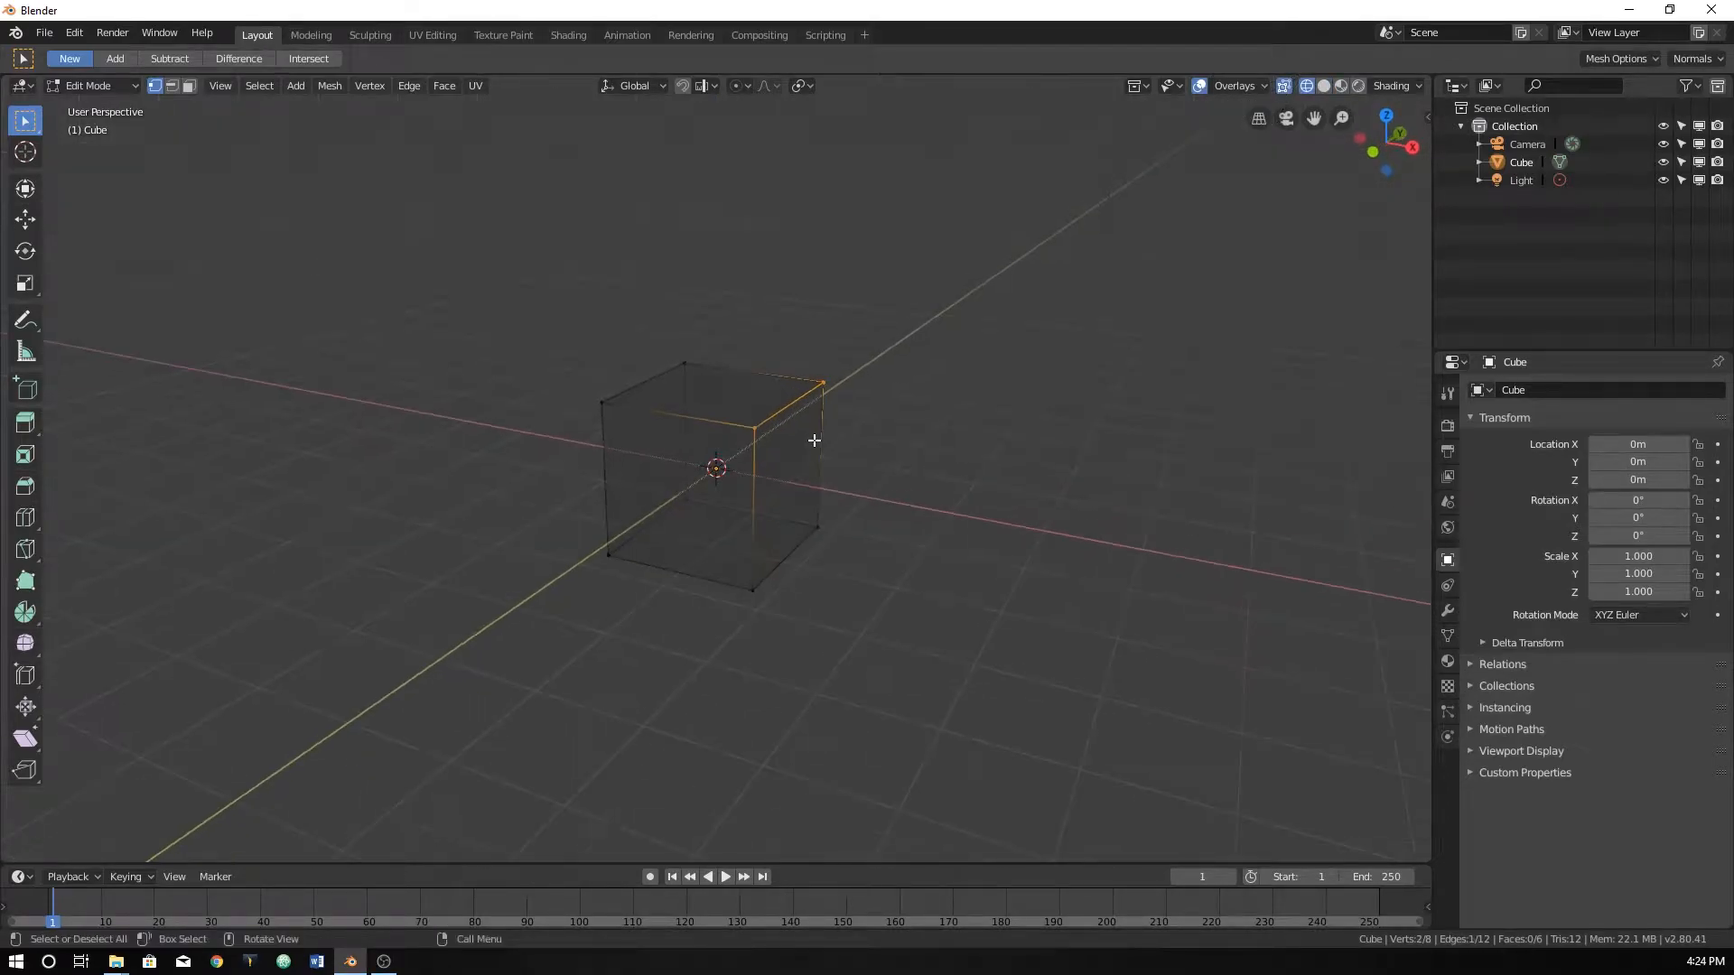
{"action": "left_click_drag", "start_coordinate": [560, 287], "coordinate": [897, 483]}
{"action": "key", "text": "a"}
{"action": "left_click", "coordinate": [752, 590]}
{"action": "key", "text": "KP_1"}
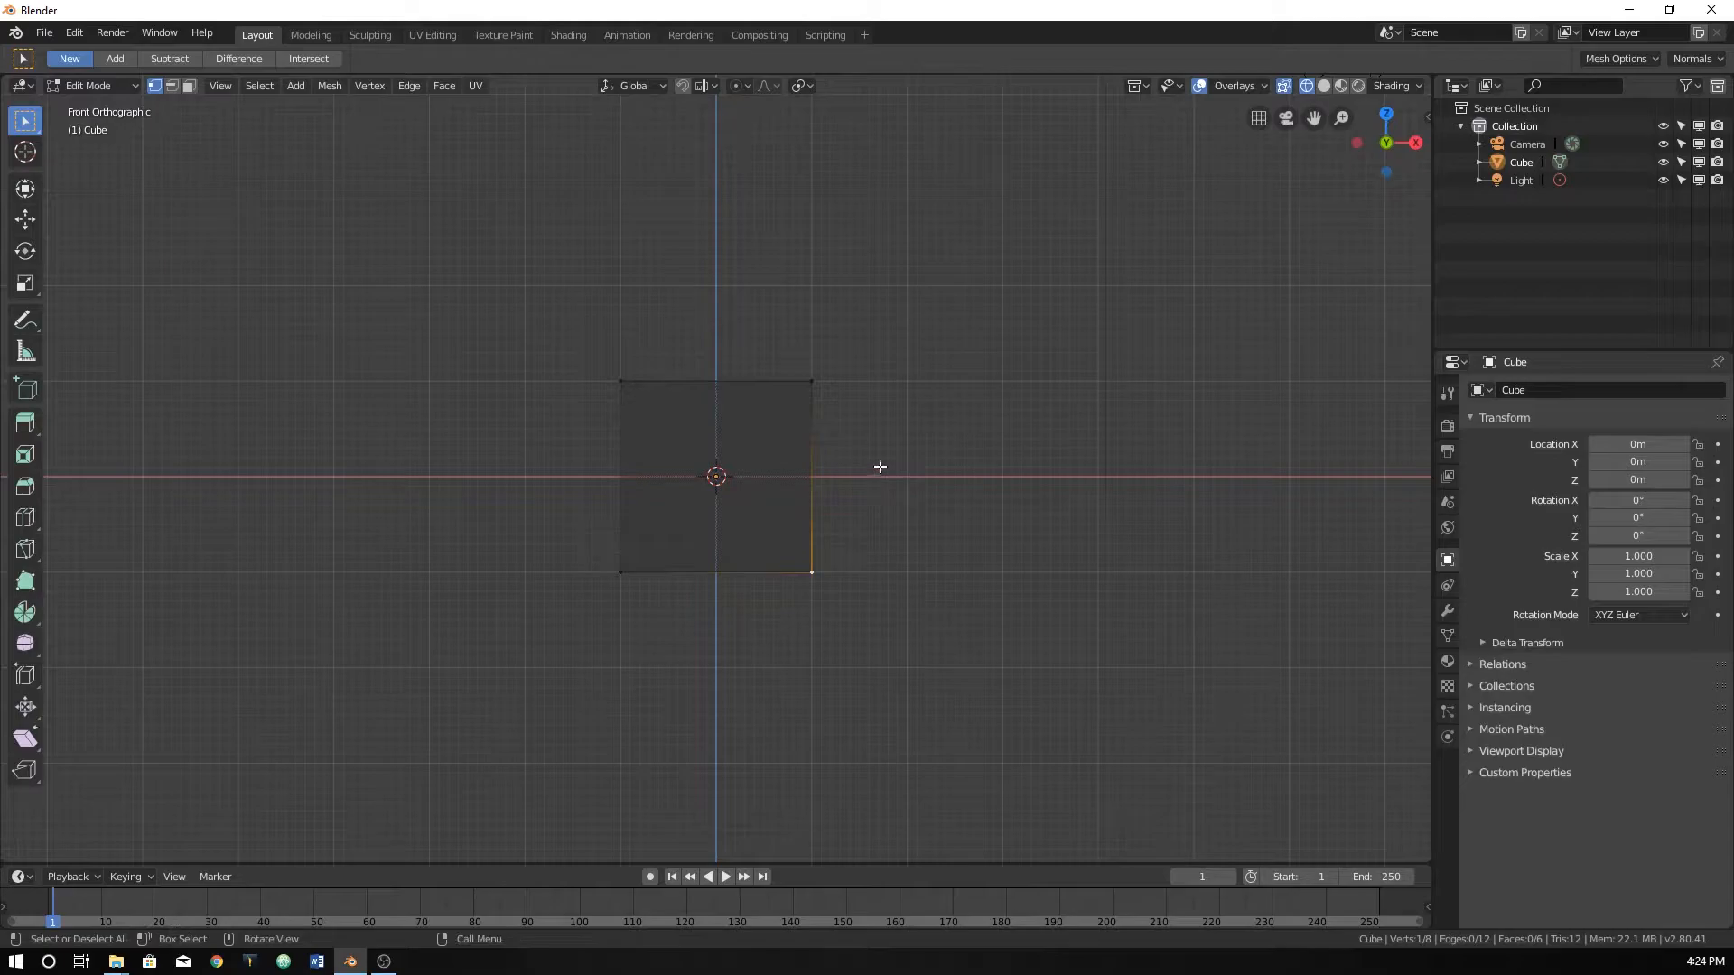
Add a Subdivision Surface modifier to the cube.
{"action": "scroll", "coordinate": [875, 530], "scroll_direction": "down", "scroll_amount": 2}
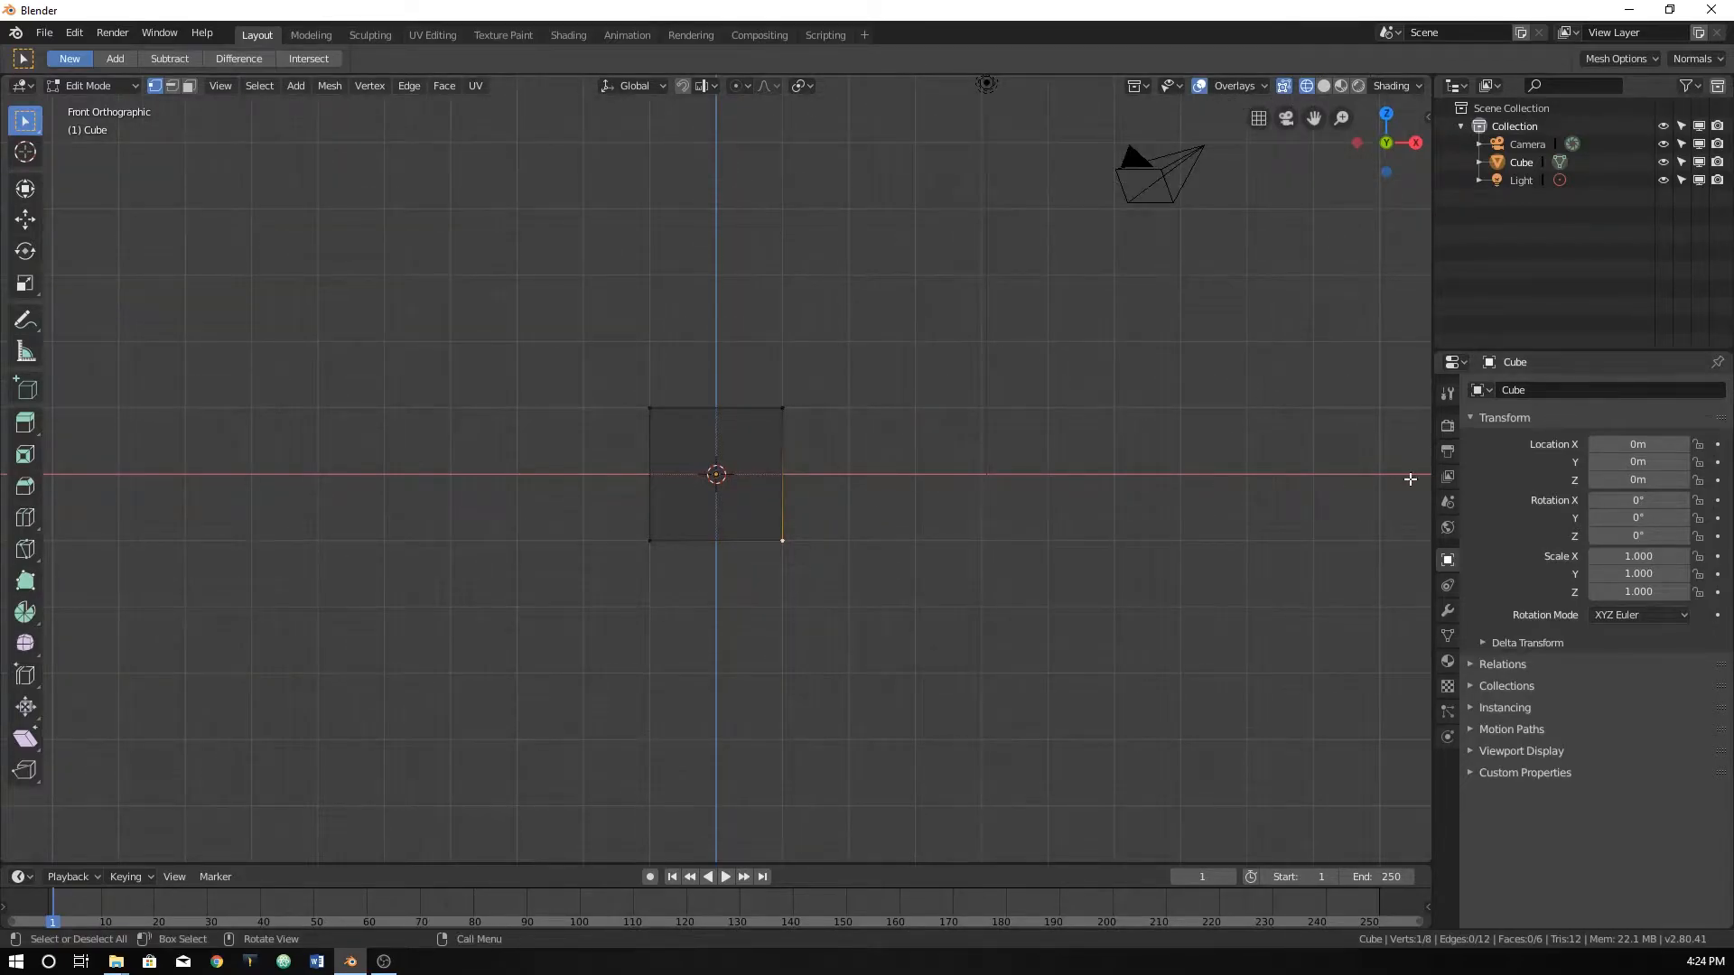
{"action": "left_click", "coordinate": [1448, 611]}
{"action": "left_click", "coordinate": [1568, 392]}
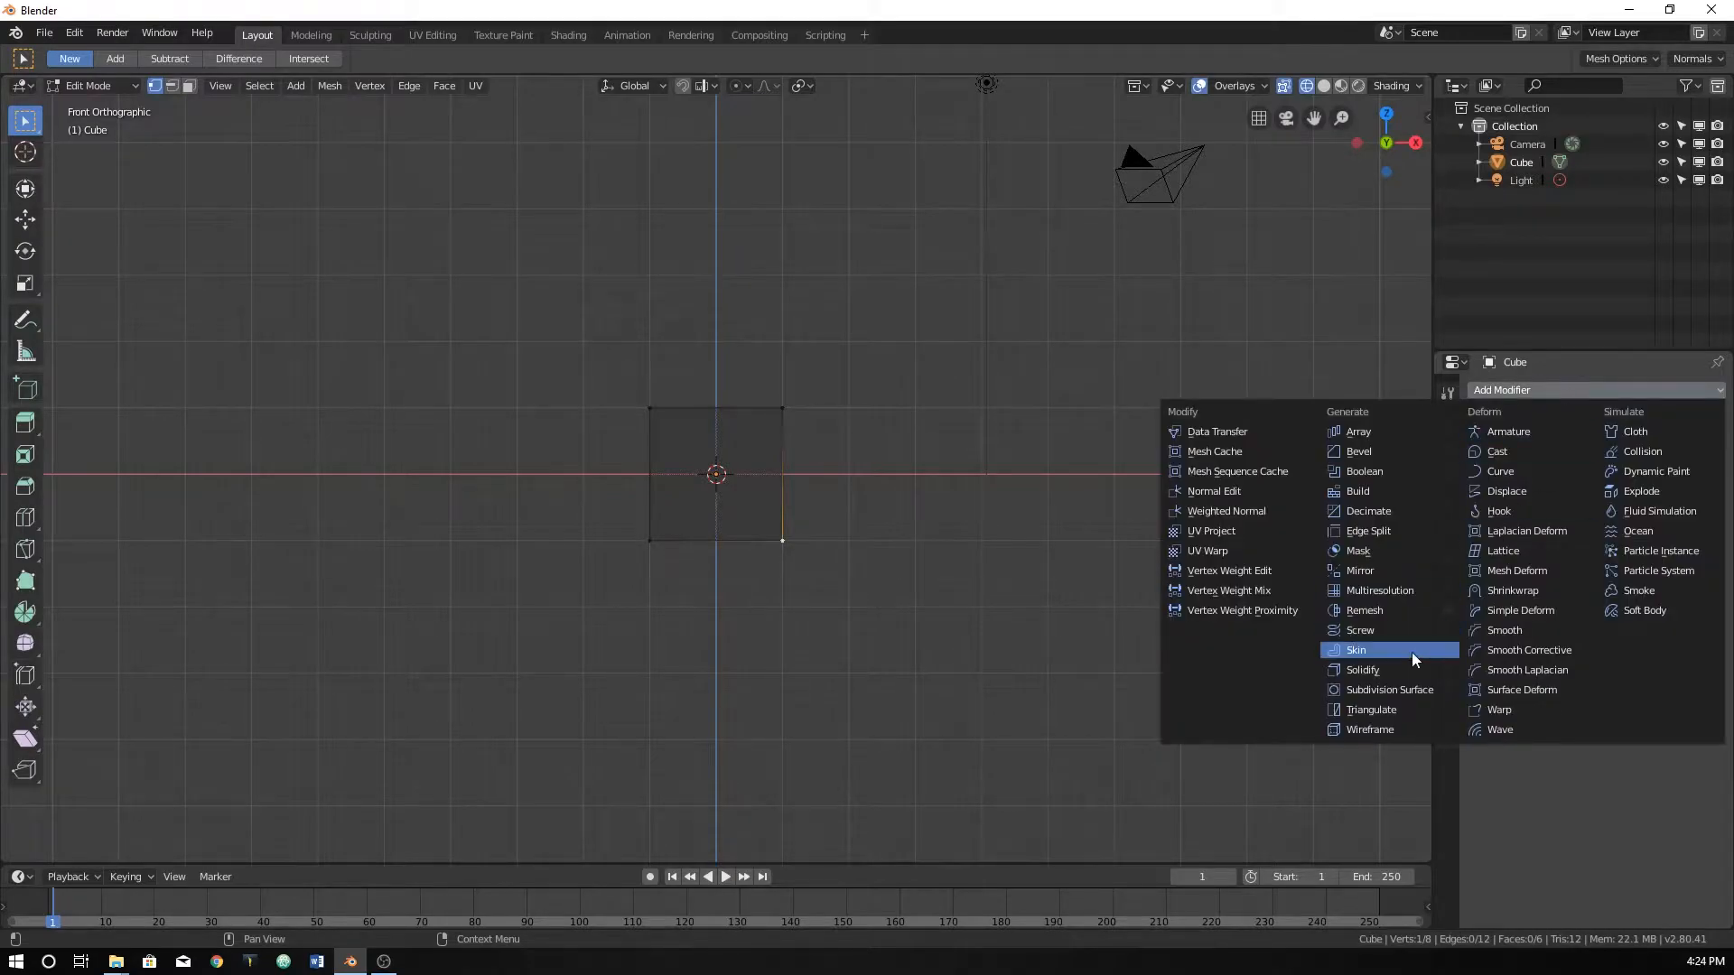
{"action": "left_click", "coordinate": [1364, 691]}
{"action": "scroll", "coordinate": [684, 430], "scroll_direction": "up", "scroll_amount": 3}
{"action": "scroll", "coordinate": [712, 443], "scroll_direction": "down", "scroll_amount": 1}
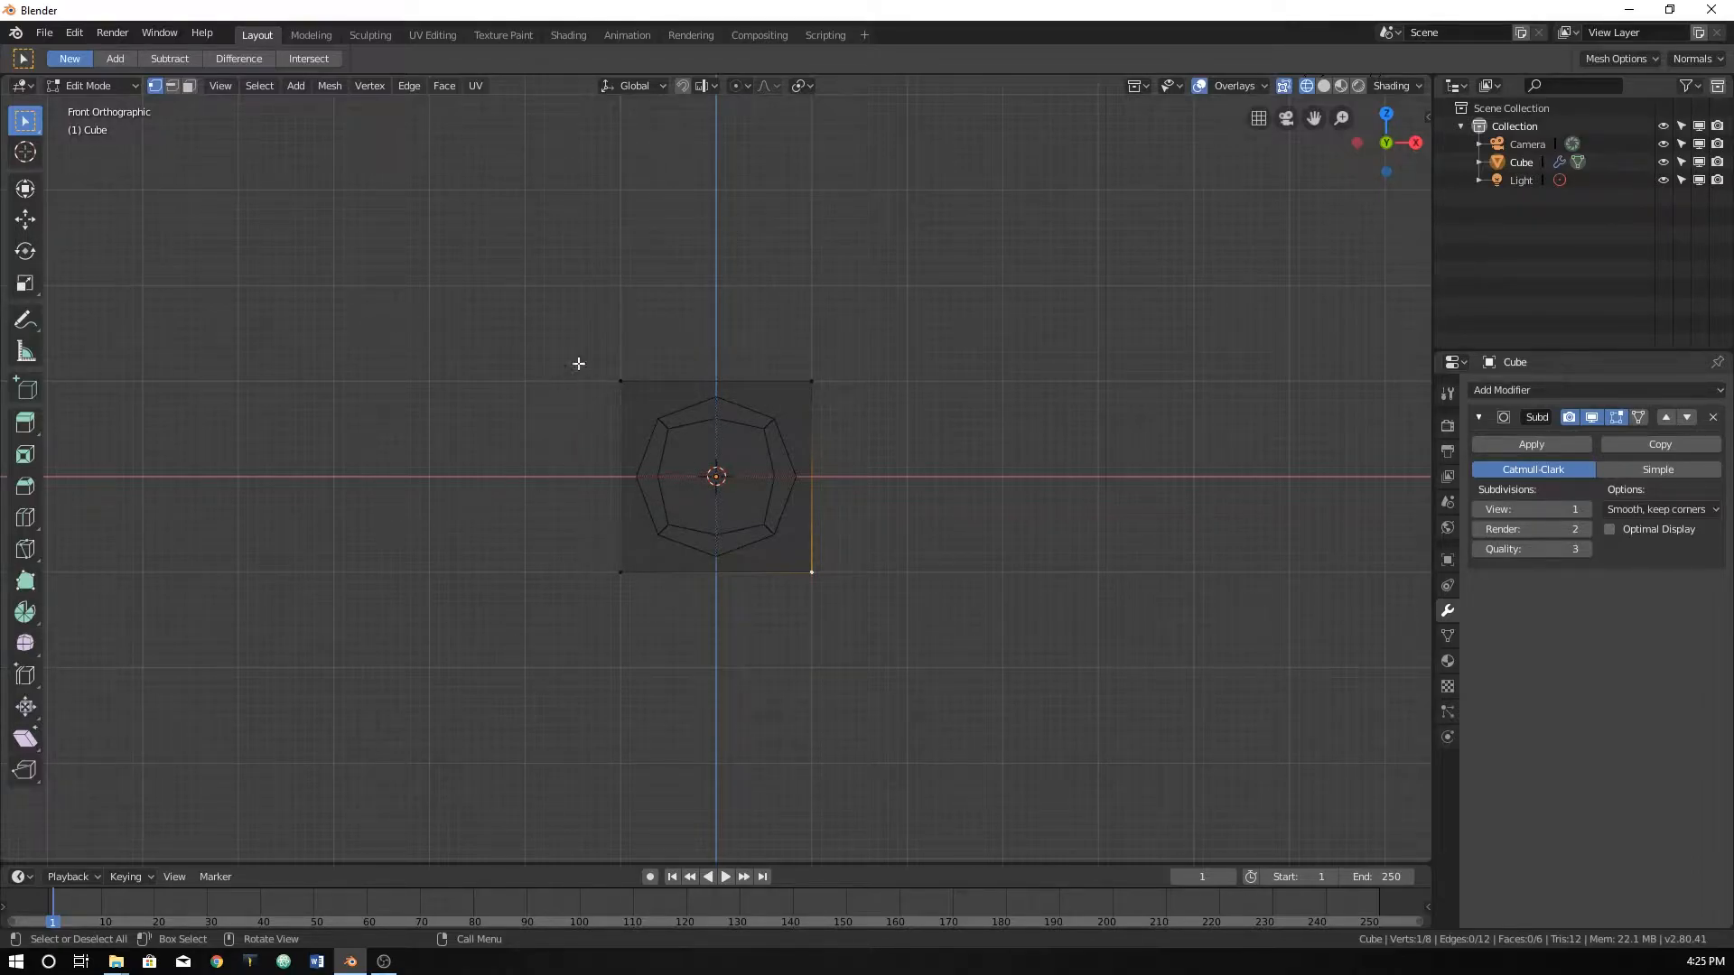
Select the whole cube mesh and move it up along Z so it sits just above the origin.
{"action": "left_click_drag", "start_coordinate": [465, 257], "coordinate": [1069, 453]}
{"action": "left_click_drag", "start_coordinate": [452, 300], "coordinate": [1051, 682]}
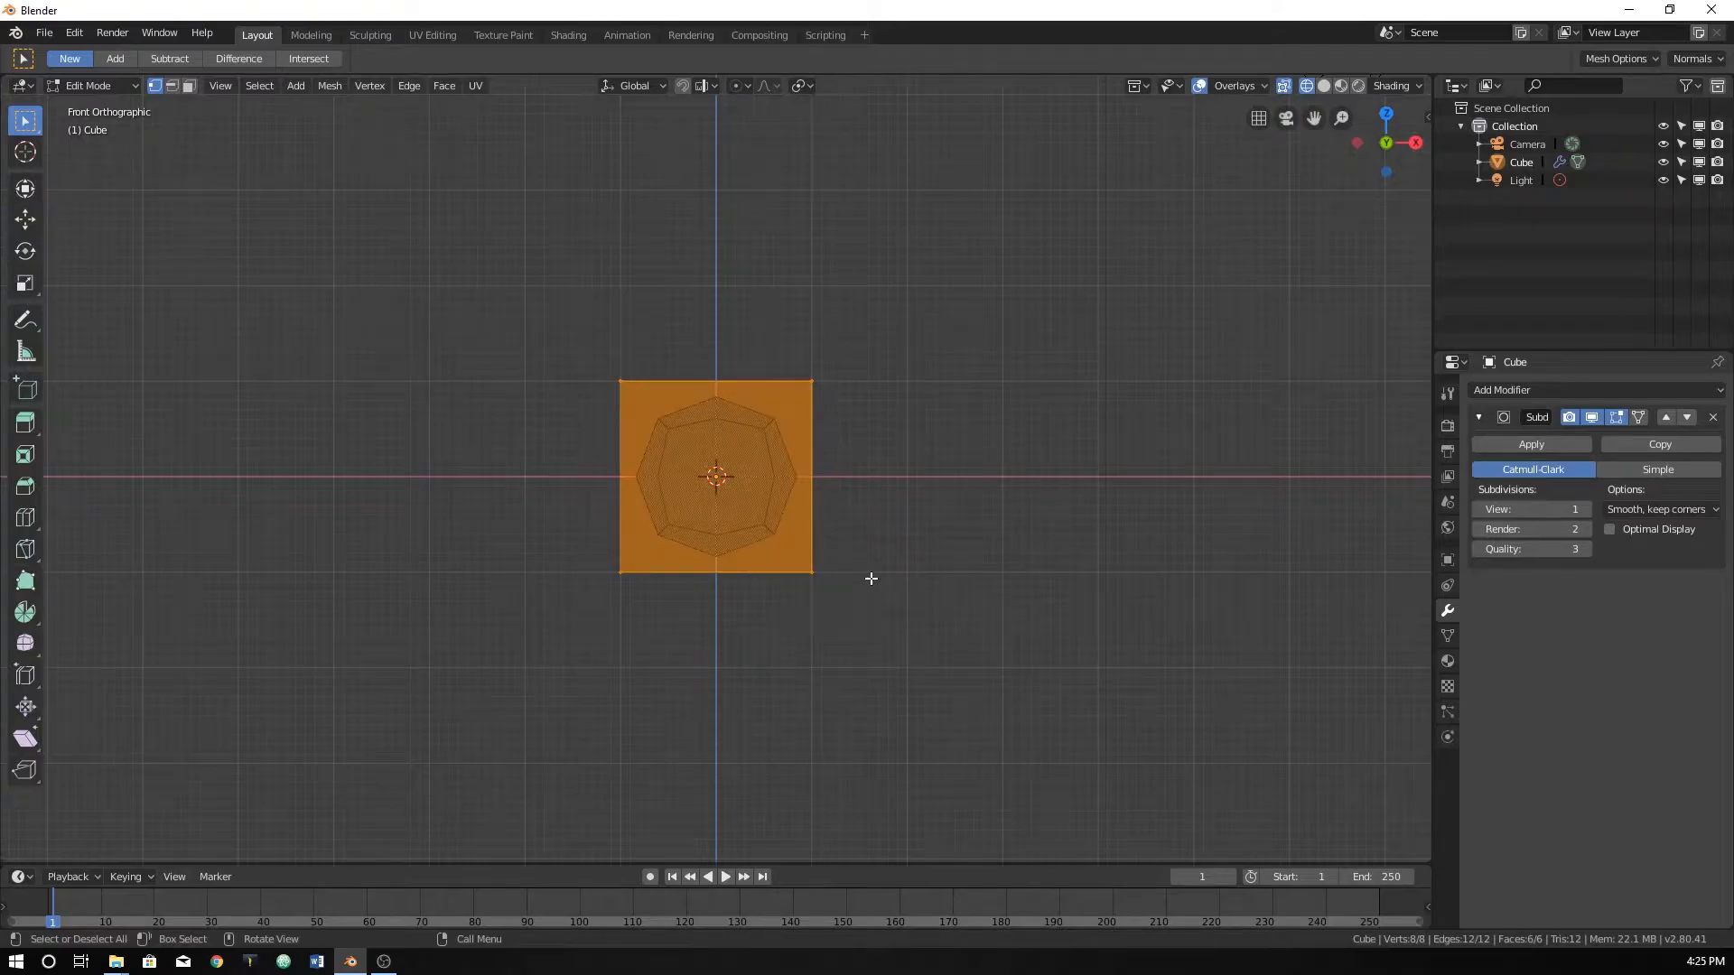
{"action": "key", "text": "g"}
{"action": "key", "text": "z"}
{"action": "left_click", "coordinate": [856, 380]}
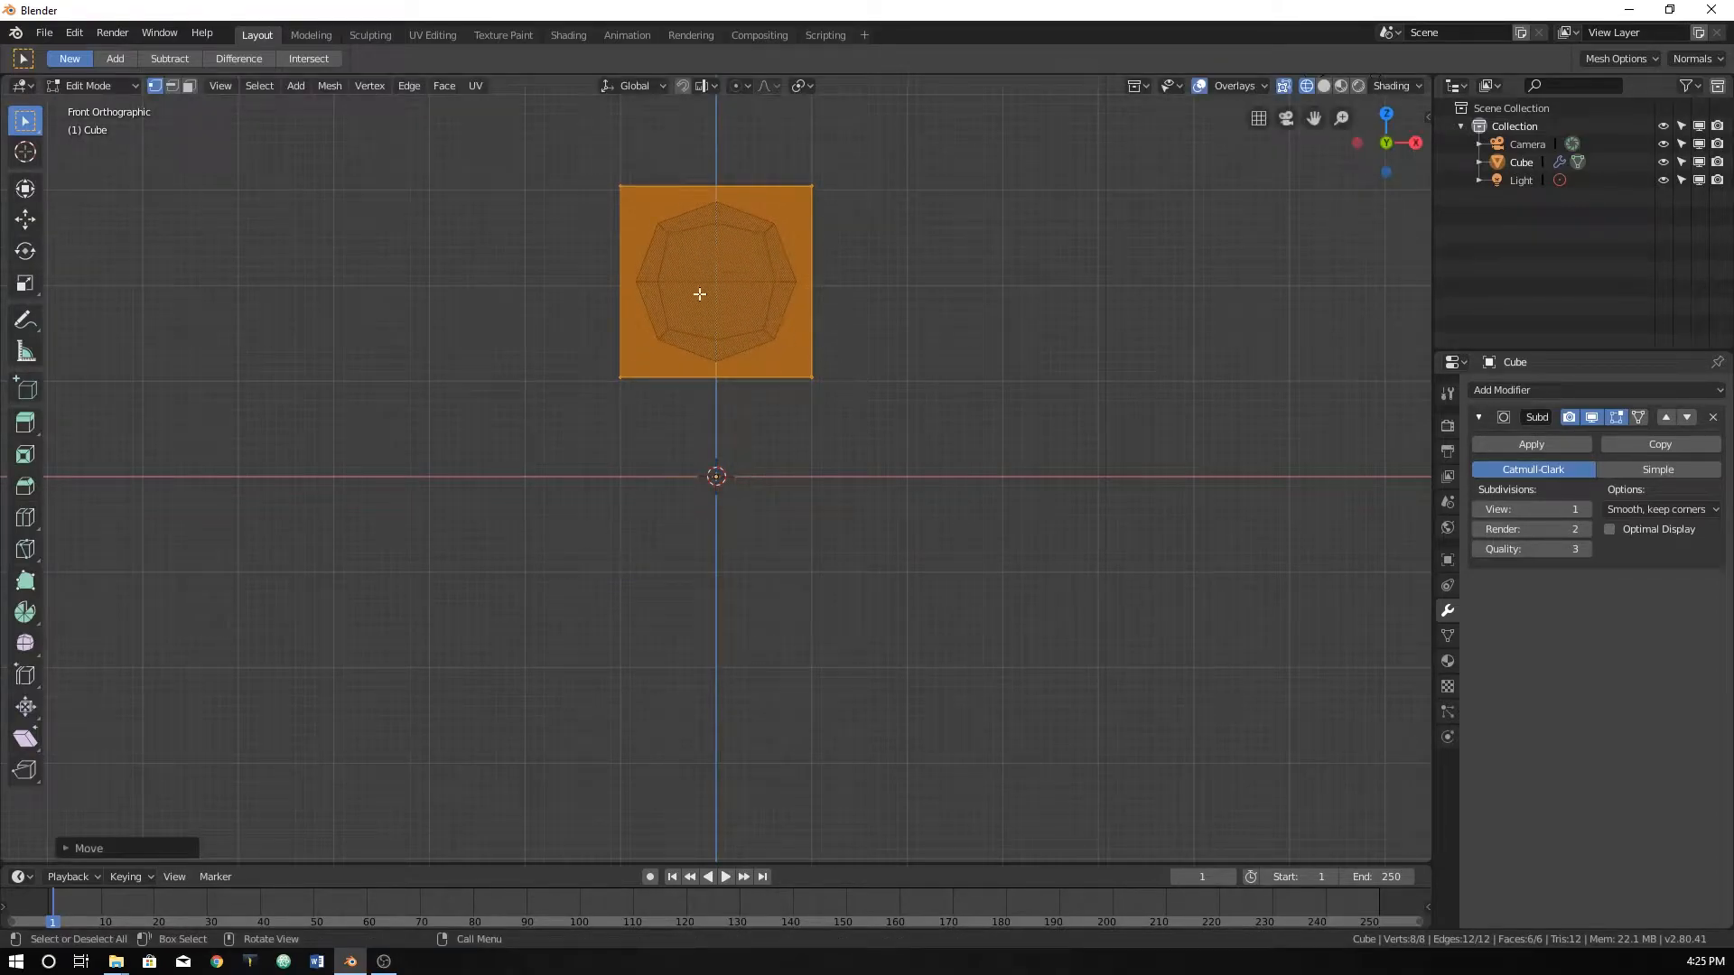
{"action": "key", "text": "g"}
{"action": "key", "text": "z"}
{"action": "left_click", "coordinate": [747, 349]}
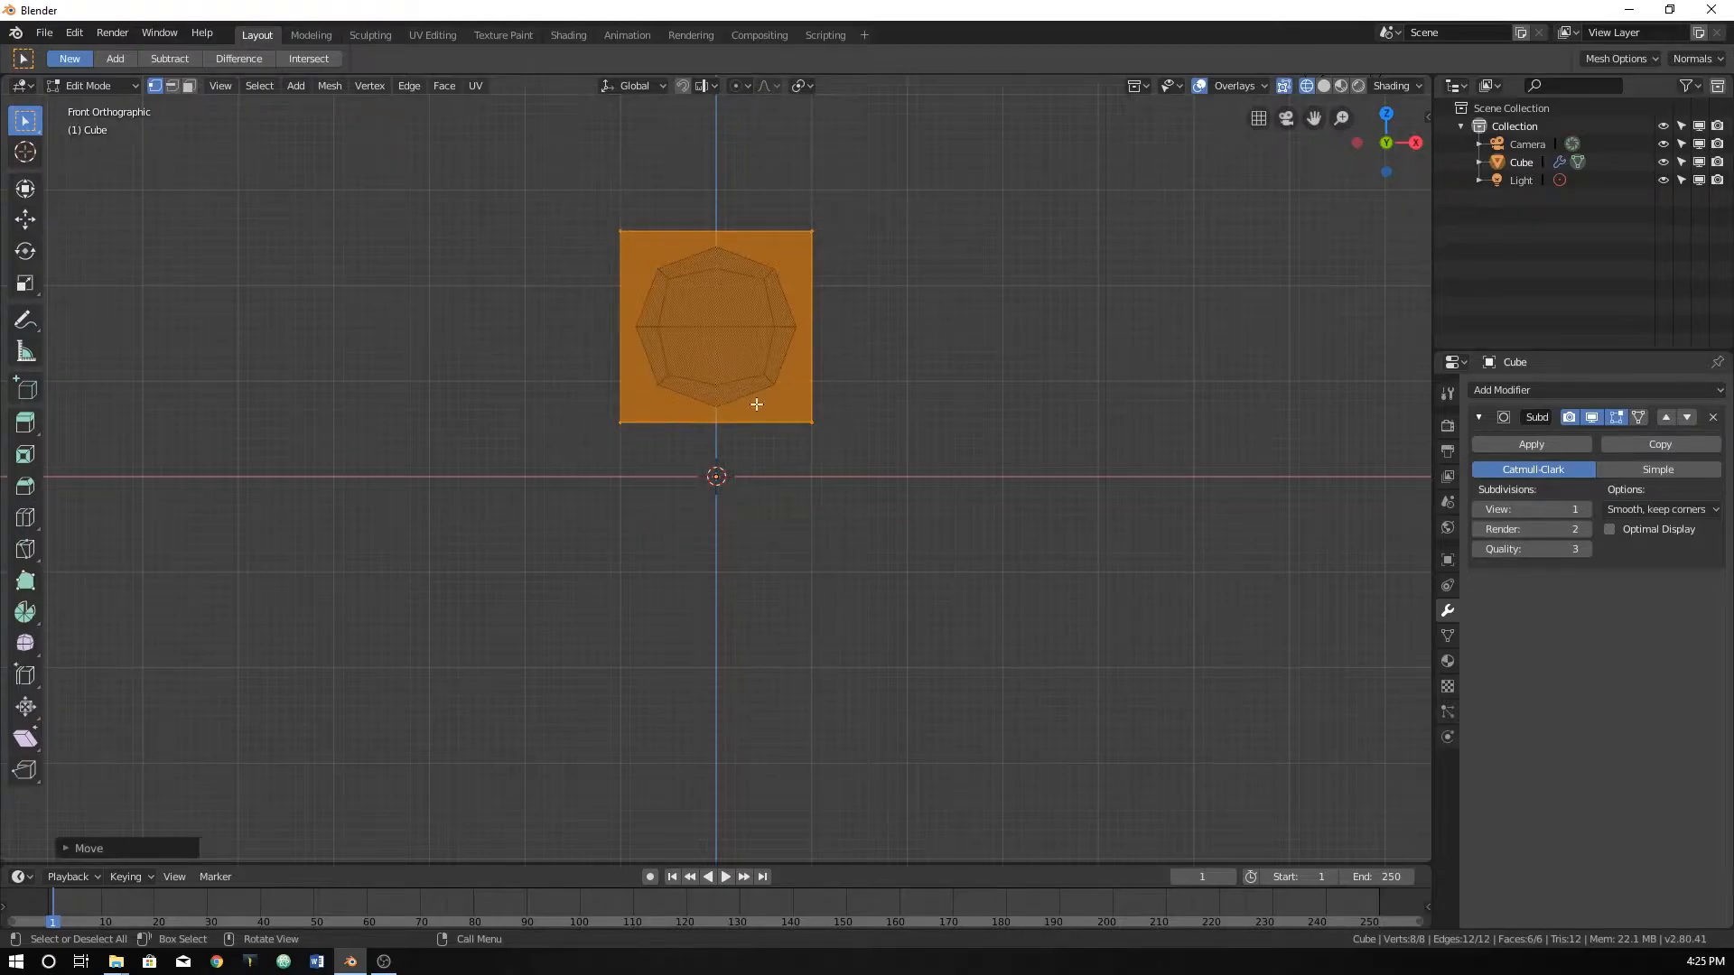
Add a horizontal loop cut around the cube's middle and scale the loop outward by about 1.7.
{"action": "key", "text": "ctrl+r"}
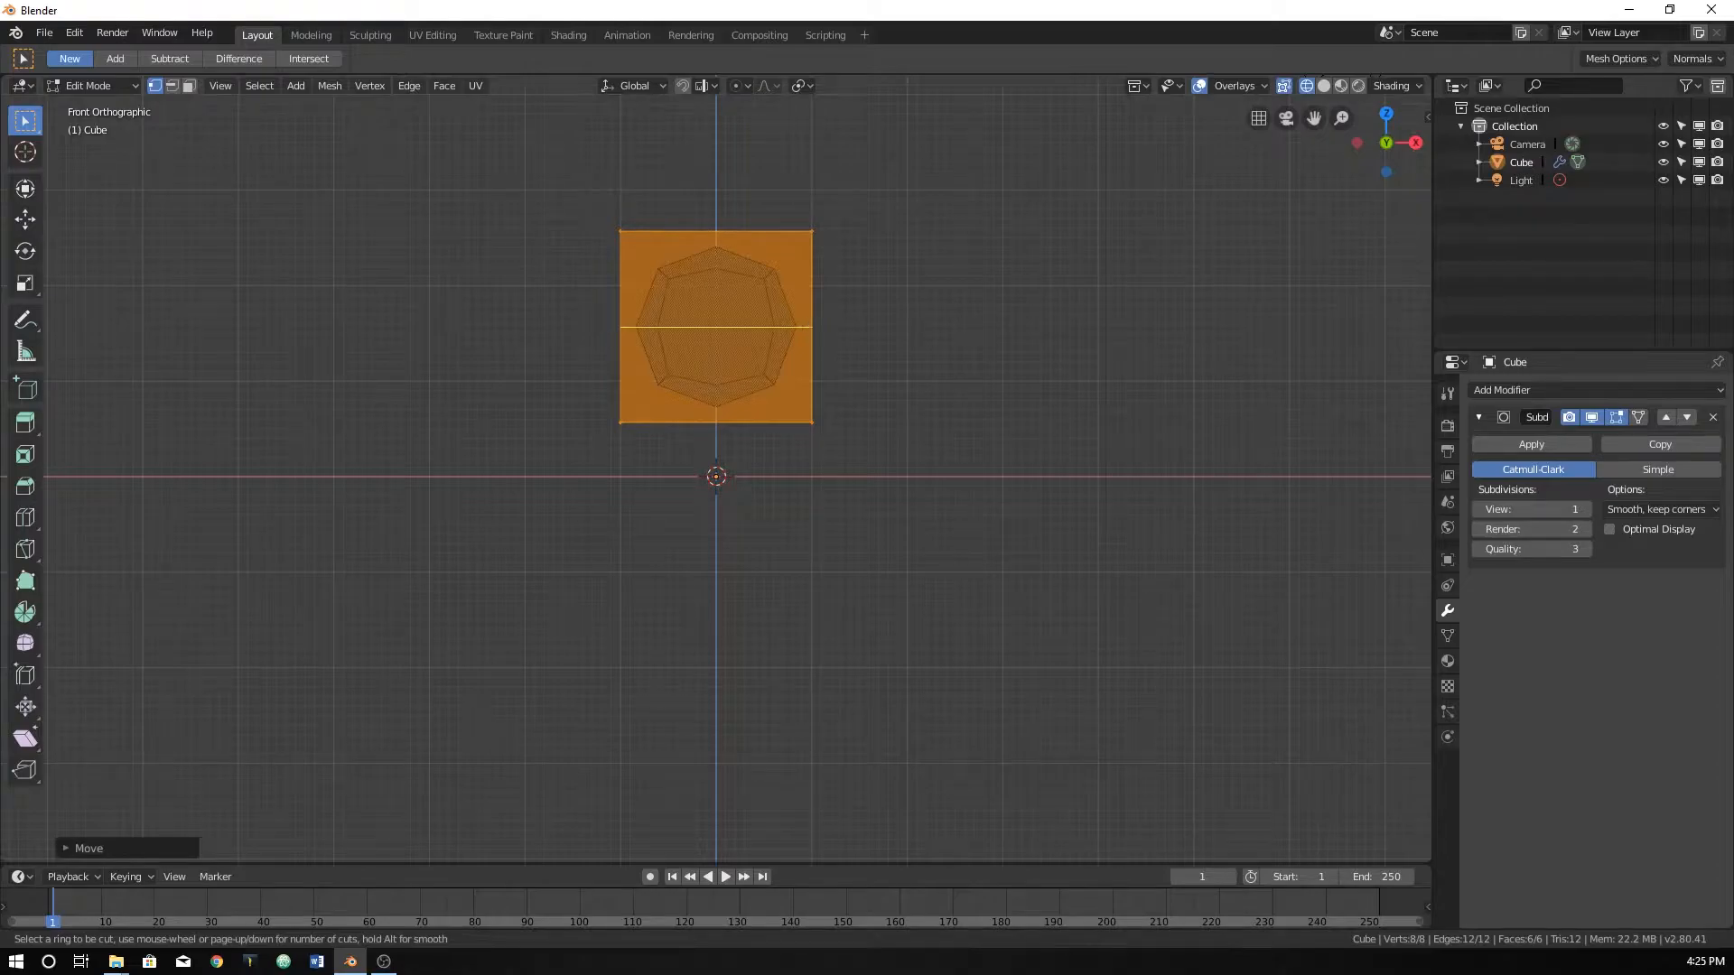
{"action": "left_click", "coordinate": [836, 328]}
{"action": "left_click", "coordinate": [860, 326]}
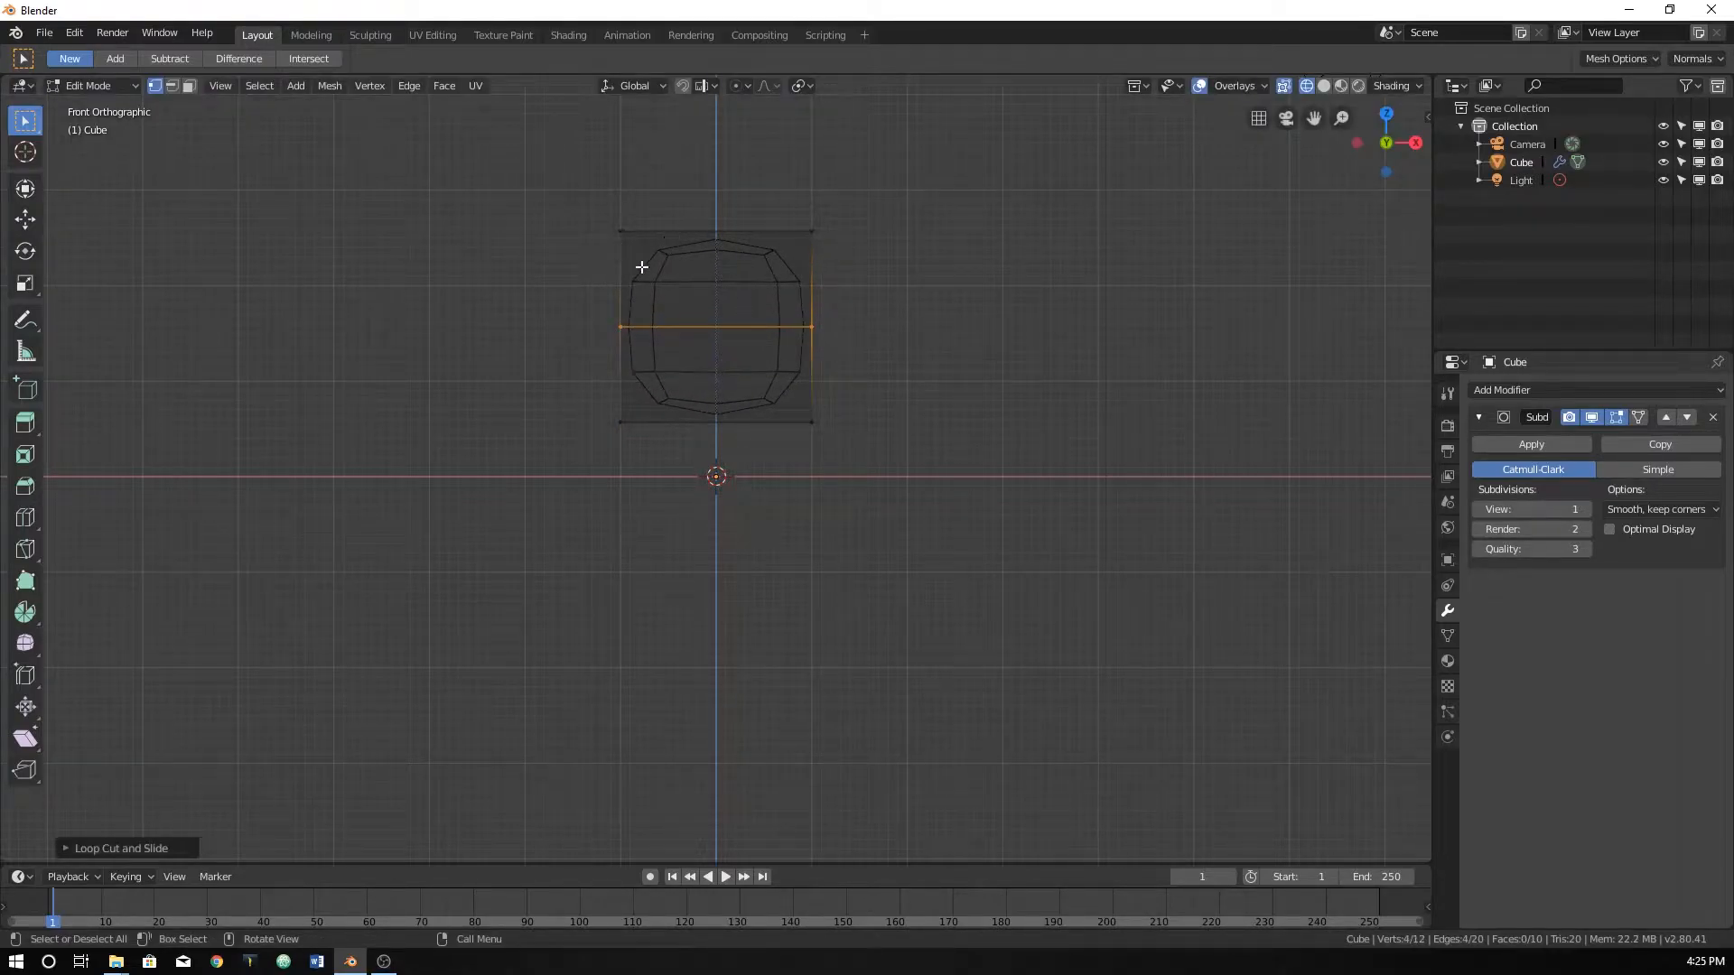
{"action": "key", "text": "s"}
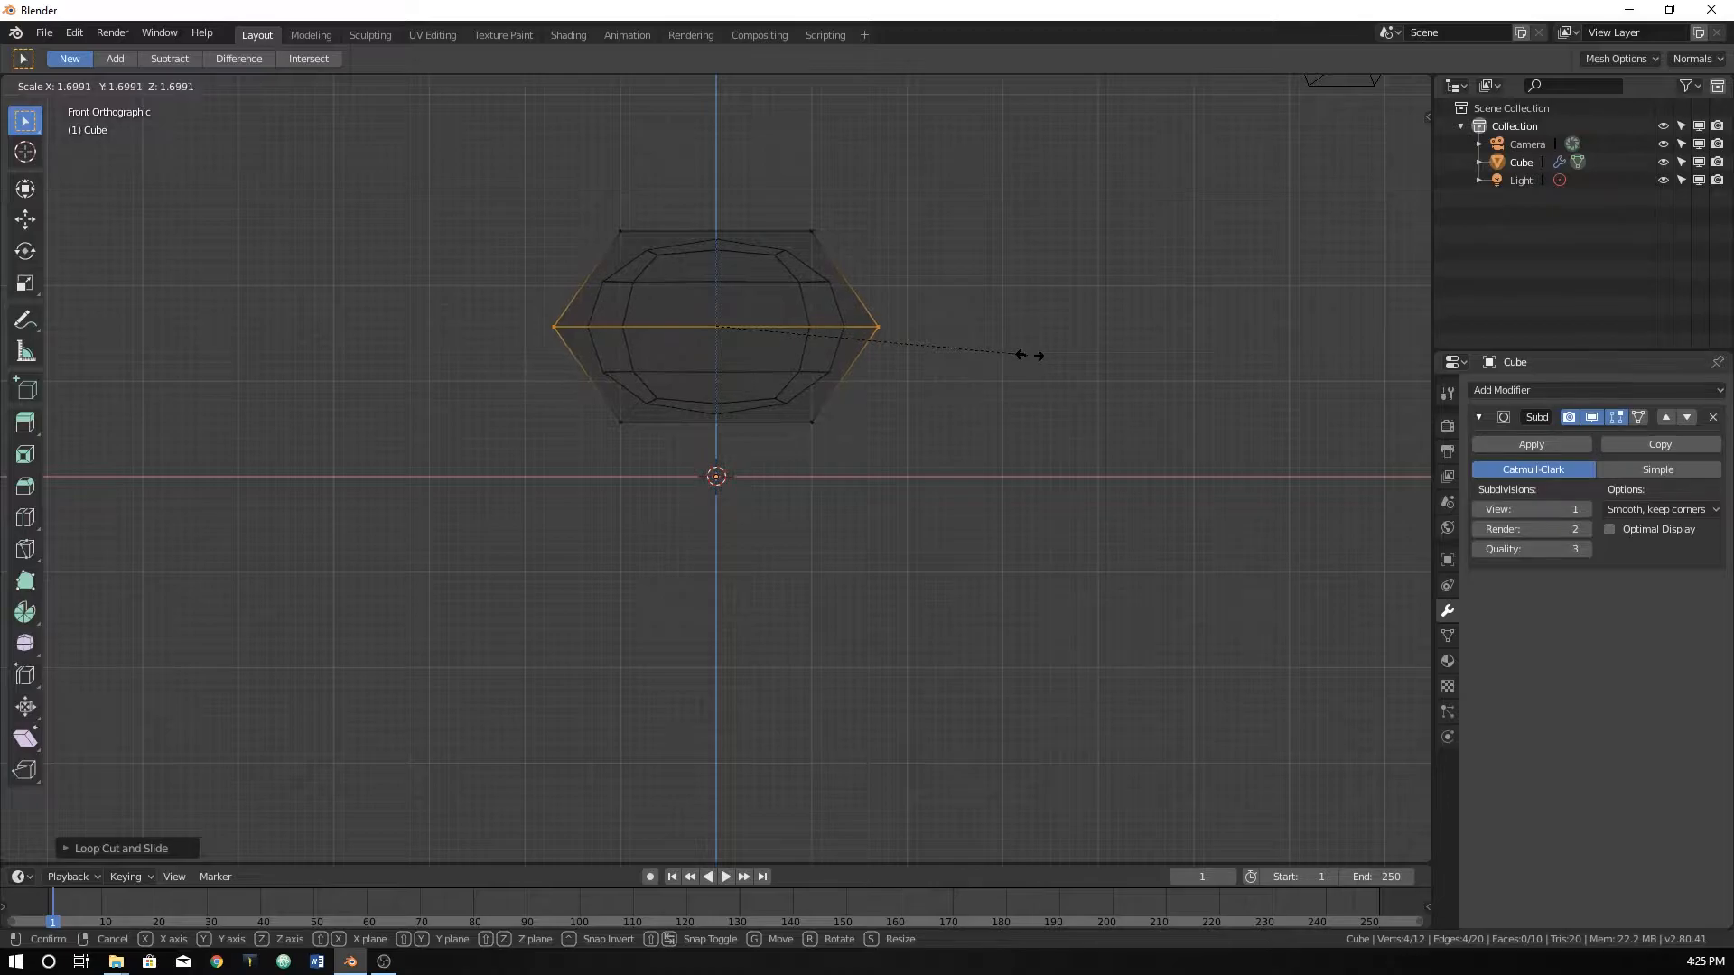
{"action": "left_click", "coordinate": [1035, 355]}
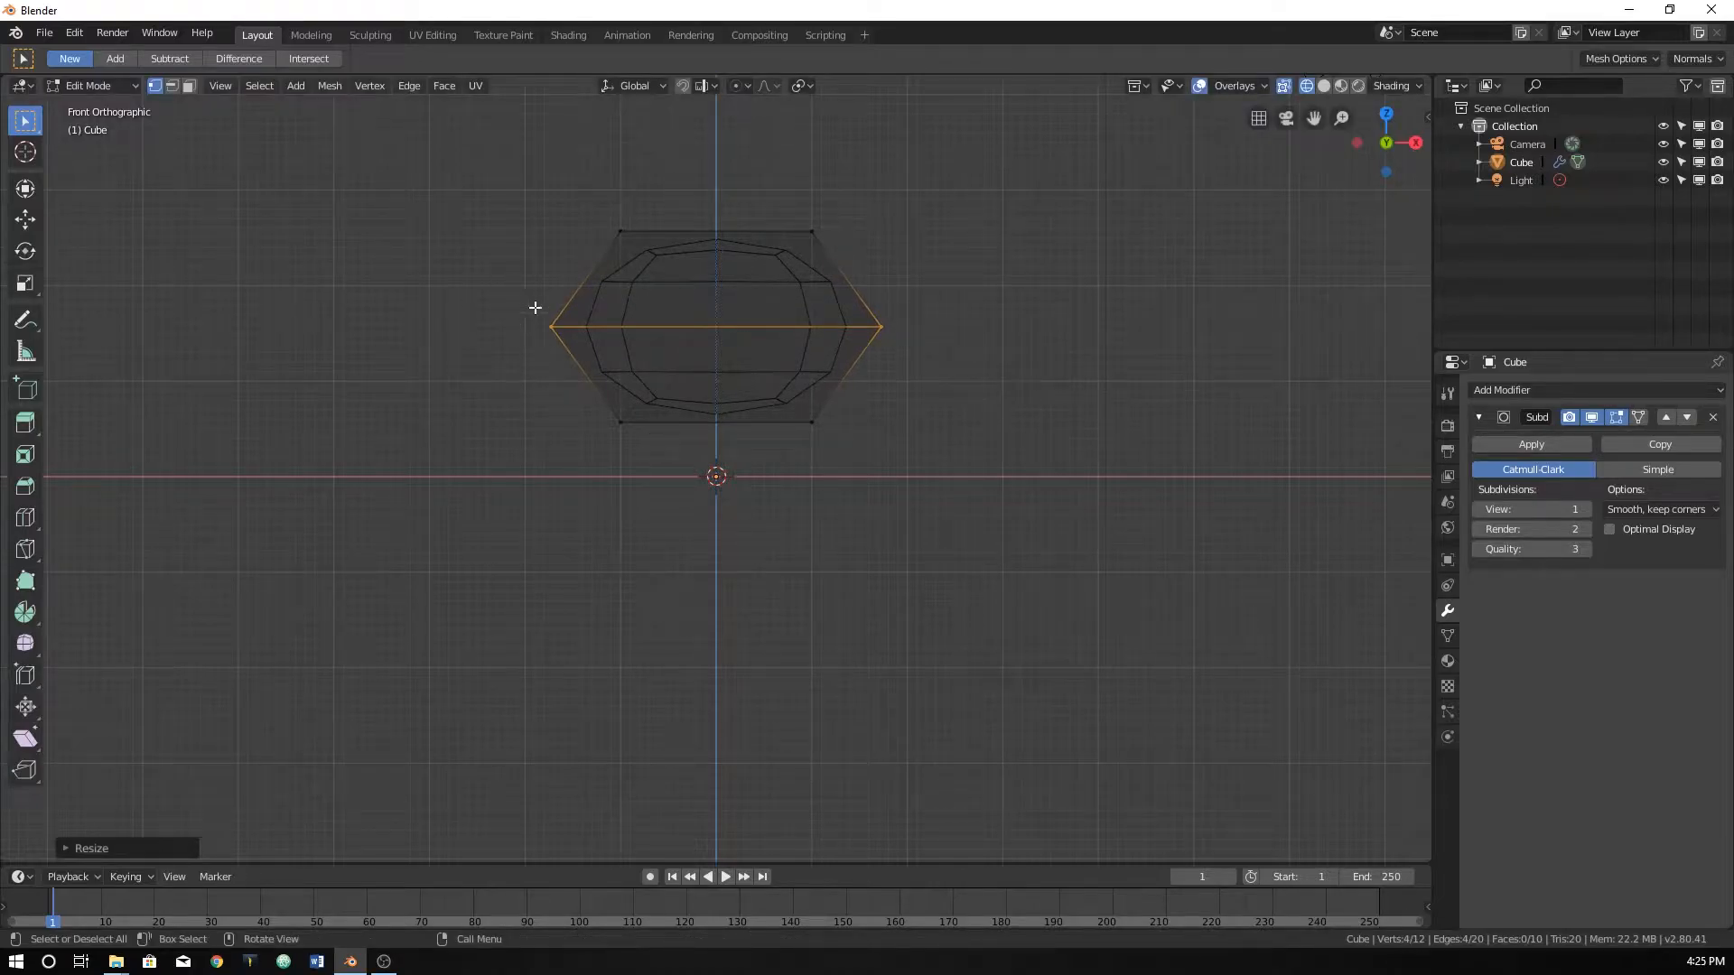
Select the middle and bottom vertex rows and move them down along Z.
{"action": "left_click_drag", "start_coordinate": [506, 287], "coordinate": [976, 476]}
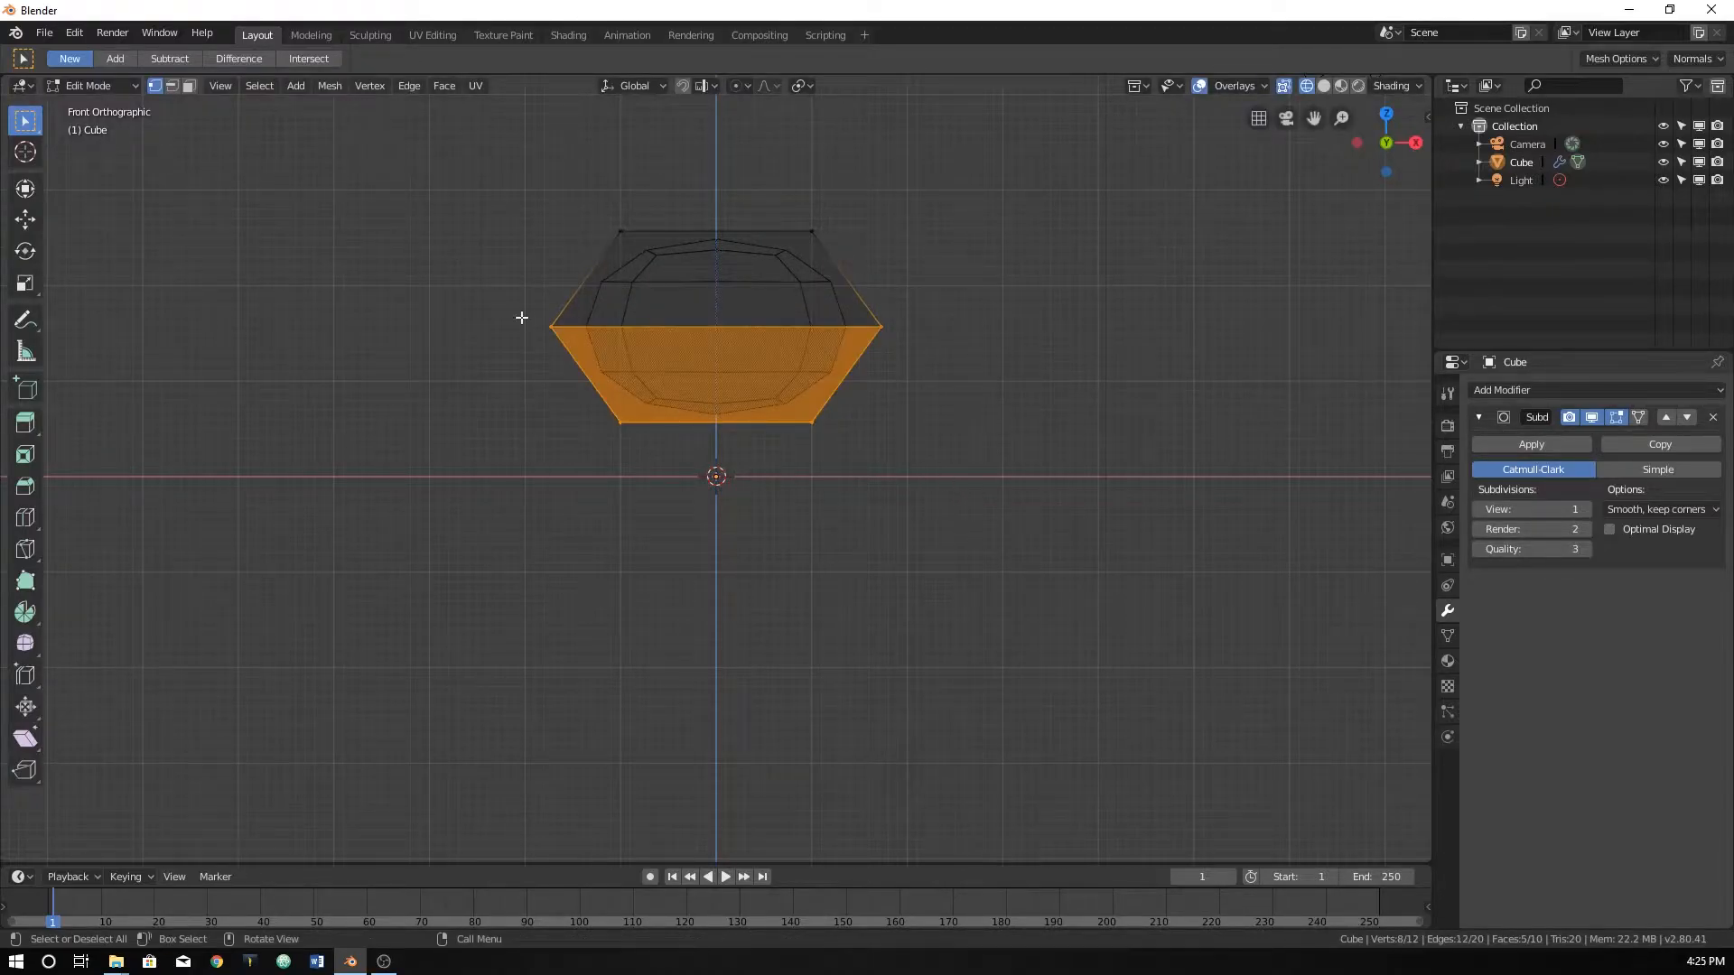
{"action": "left_click", "coordinate": [469, 283]}
{"action": "left_click_drag", "start_coordinate": [468, 283], "coordinate": [1114, 537]}
{"action": "scroll", "coordinate": [803, 398], "scroll_direction": "up", "scroll_amount": 1}
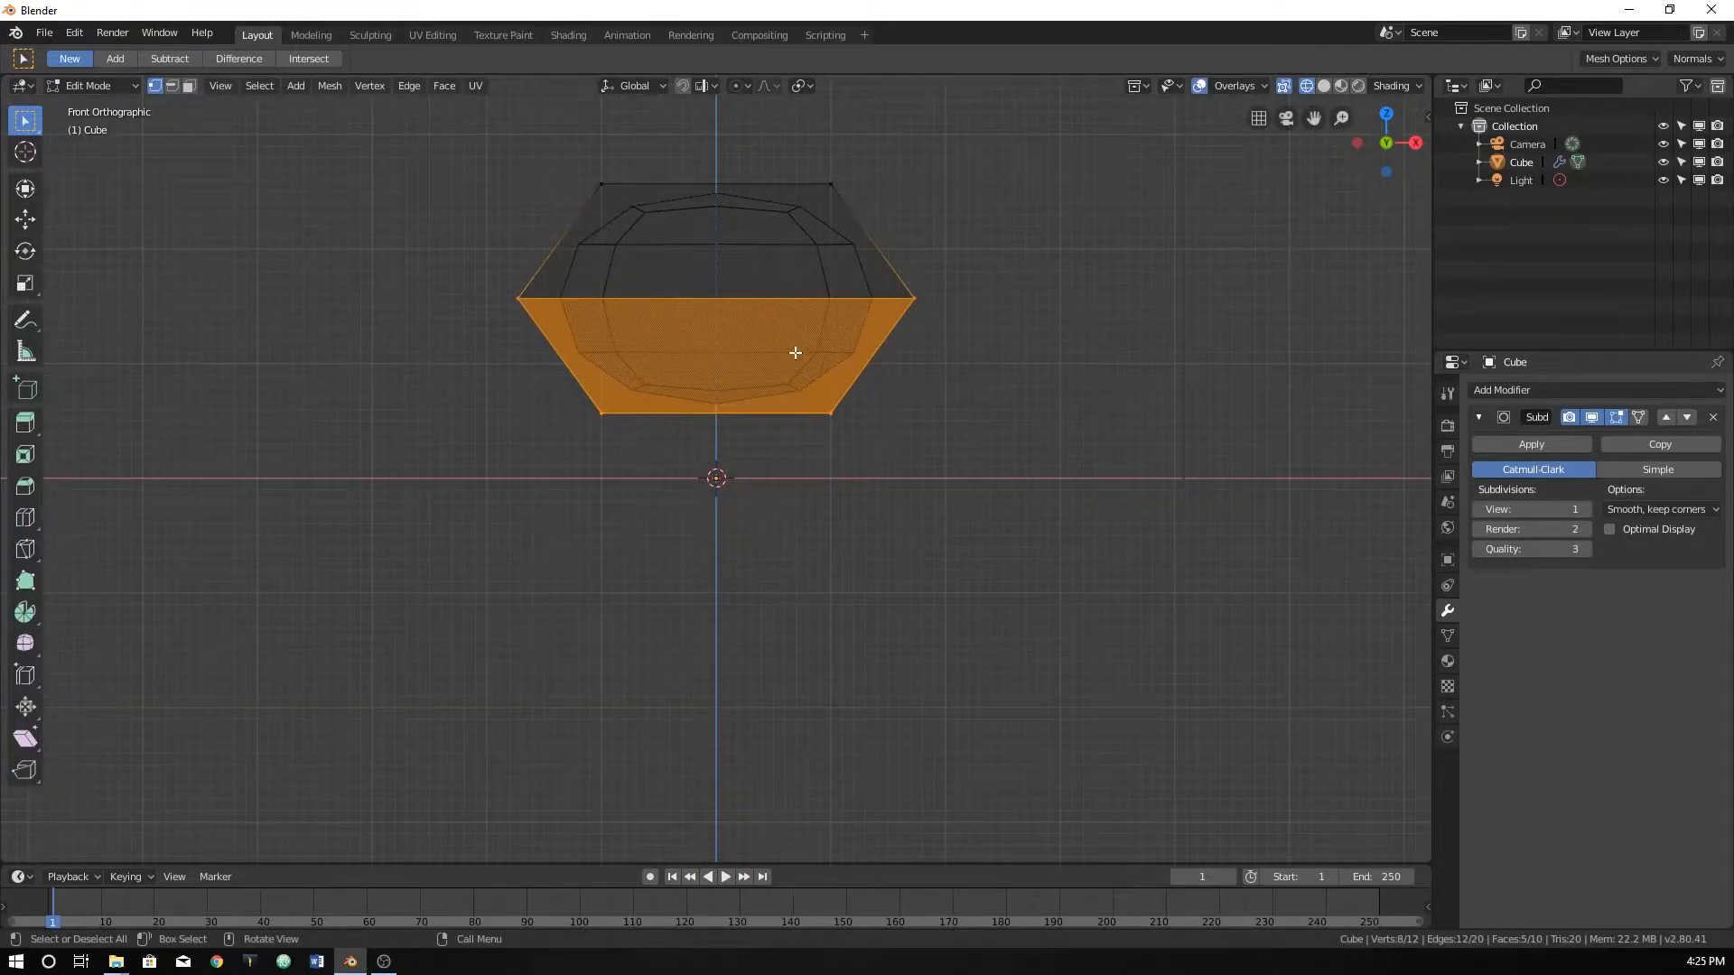
{"action": "key", "text": "g"}
{"action": "key", "text": "z"}
{"action": "left_click", "coordinate": [797, 422]}
Select only the bottom vertex row and move it further down to lengthen the lower half.
{"action": "left_click_drag", "start_coordinate": [571, 450], "coordinate": [925, 597]}
{"action": "key", "text": "g"}
{"action": "left_click", "coordinate": [913, 627]}
{"action": "middle_click_drag", "start_coordinate": [886, 451], "coordinate": [852, 478]}
{"action": "key", "text": "KP_1"}
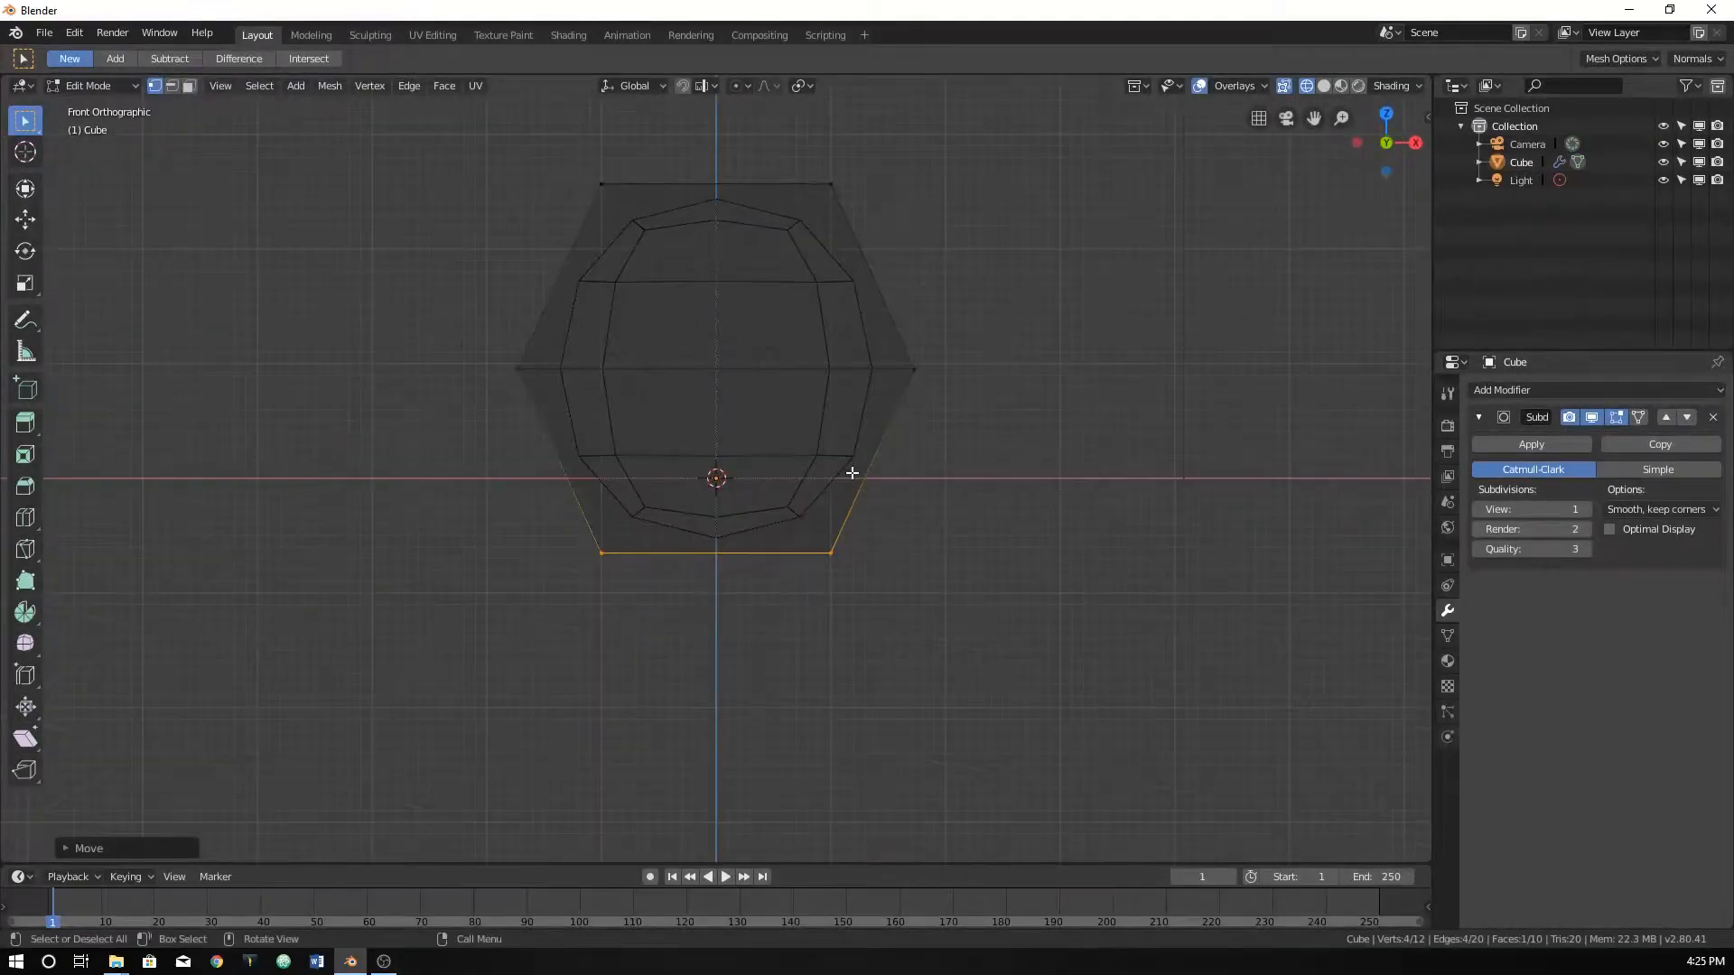
Select the middle edge loop and scale it outward to widen the body.
{"action": "left_click_drag", "start_coordinate": [402, 310], "coordinate": [1066, 407]}
{"action": "key", "text": "s"}
{"action": "left_click", "coordinate": [1103, 399]}
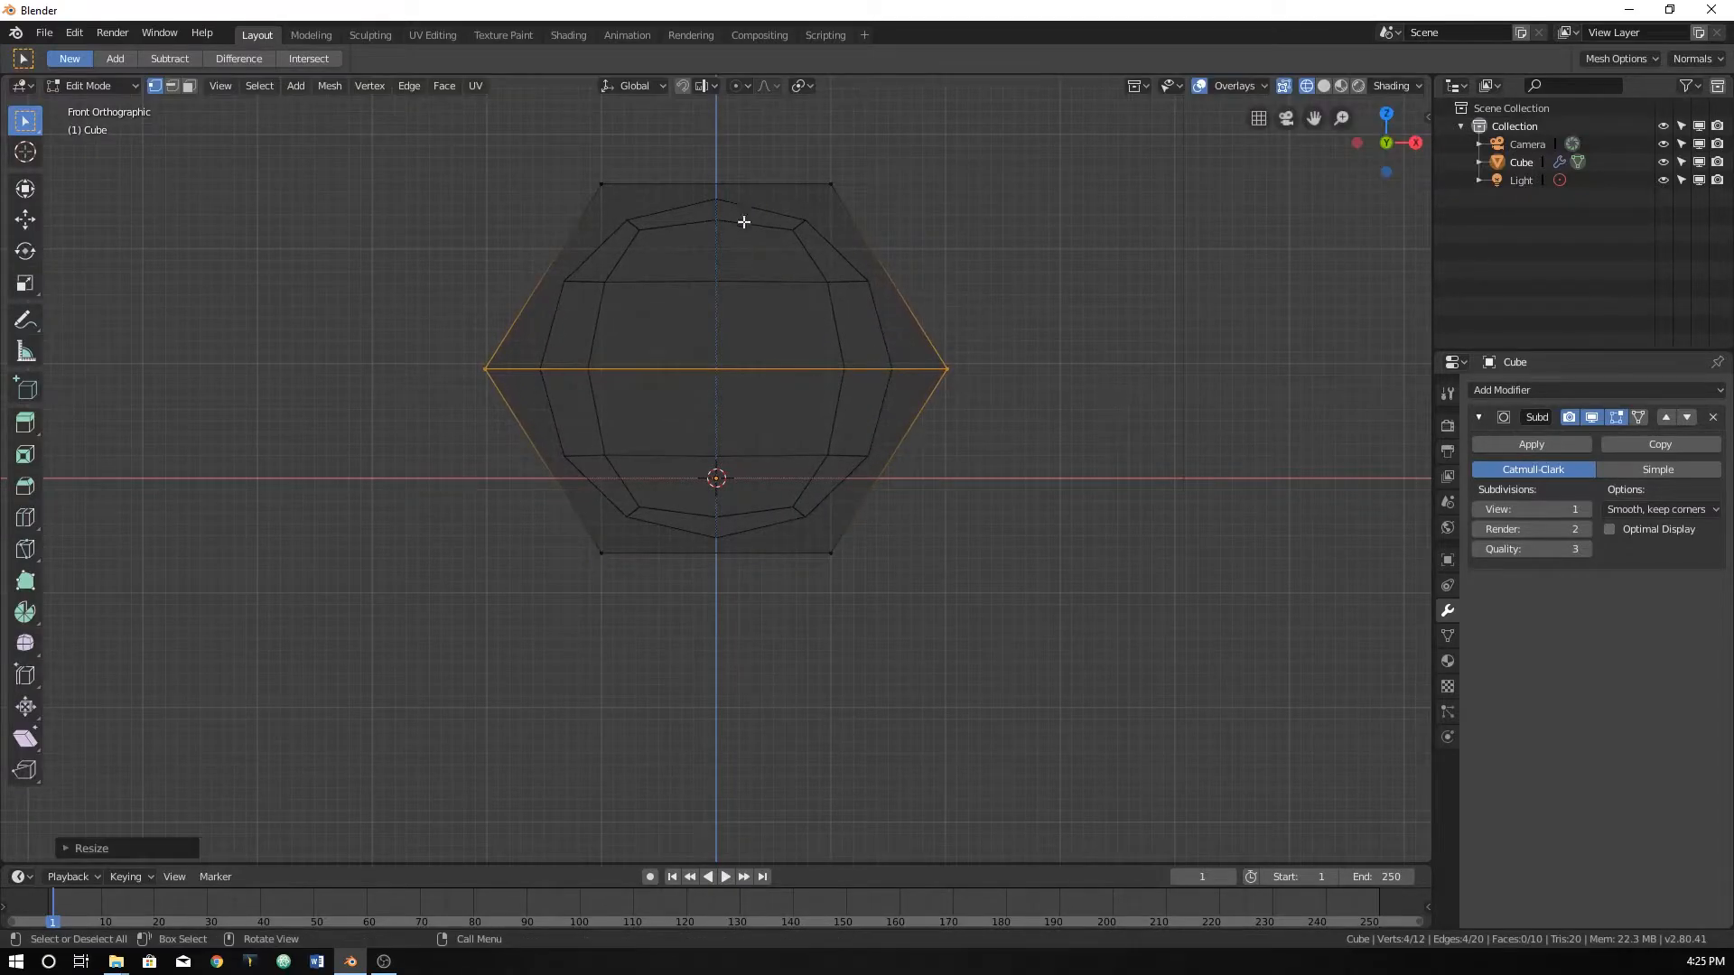
Extrude the bottom face down about 1.4 m, followed by a second extrusion of about 0.1 m.
{"action": "left_click_drag", "start_coordinate": [510, 479], "coordinate": [1056, 691]}
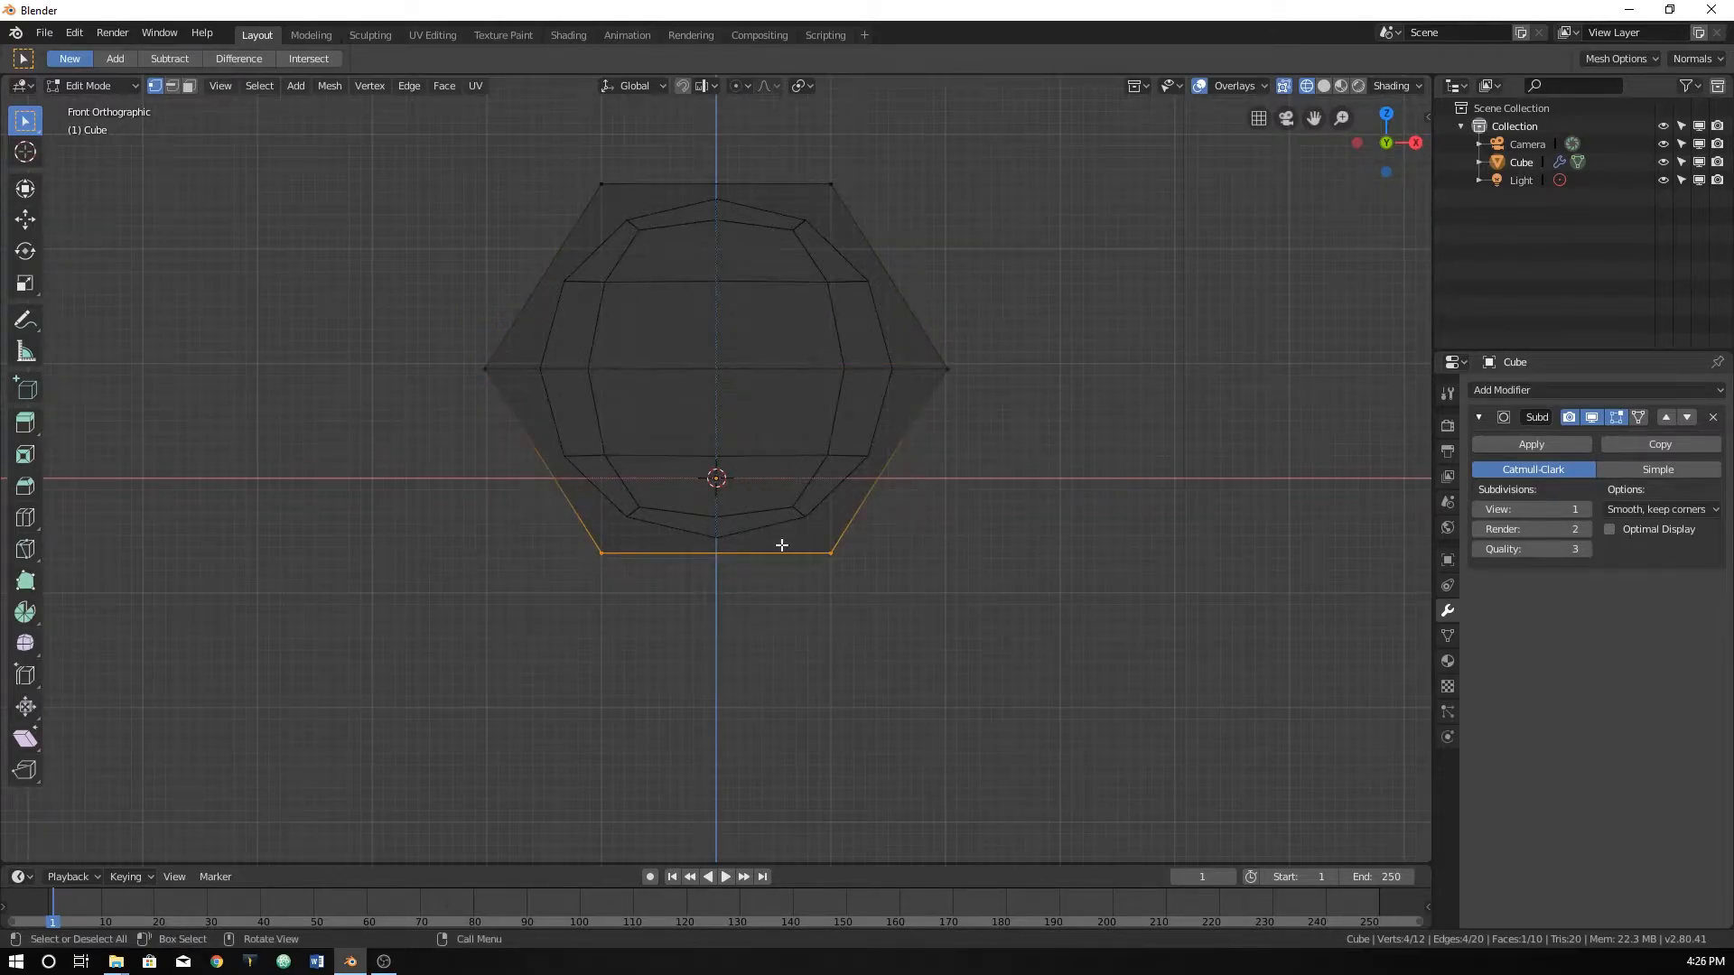
{"action": "key", "text": "e"}
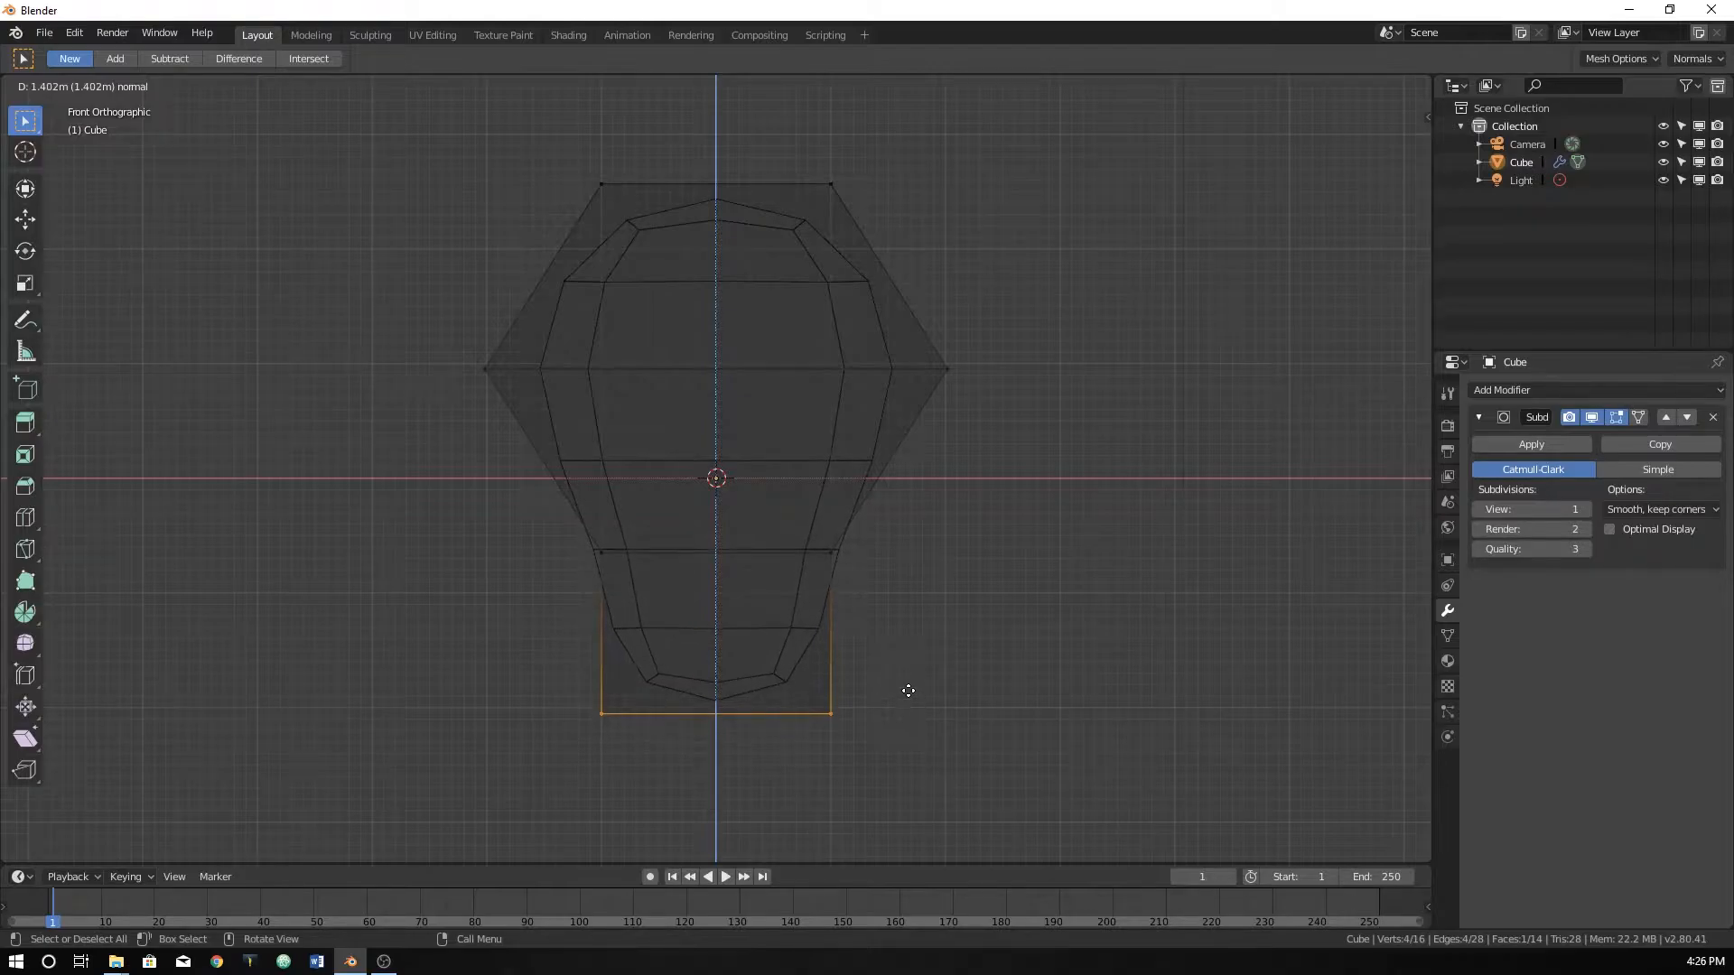
{"action": "left_click", "coordinate": [909, 691]}
{"action": "key", "text": "e"}
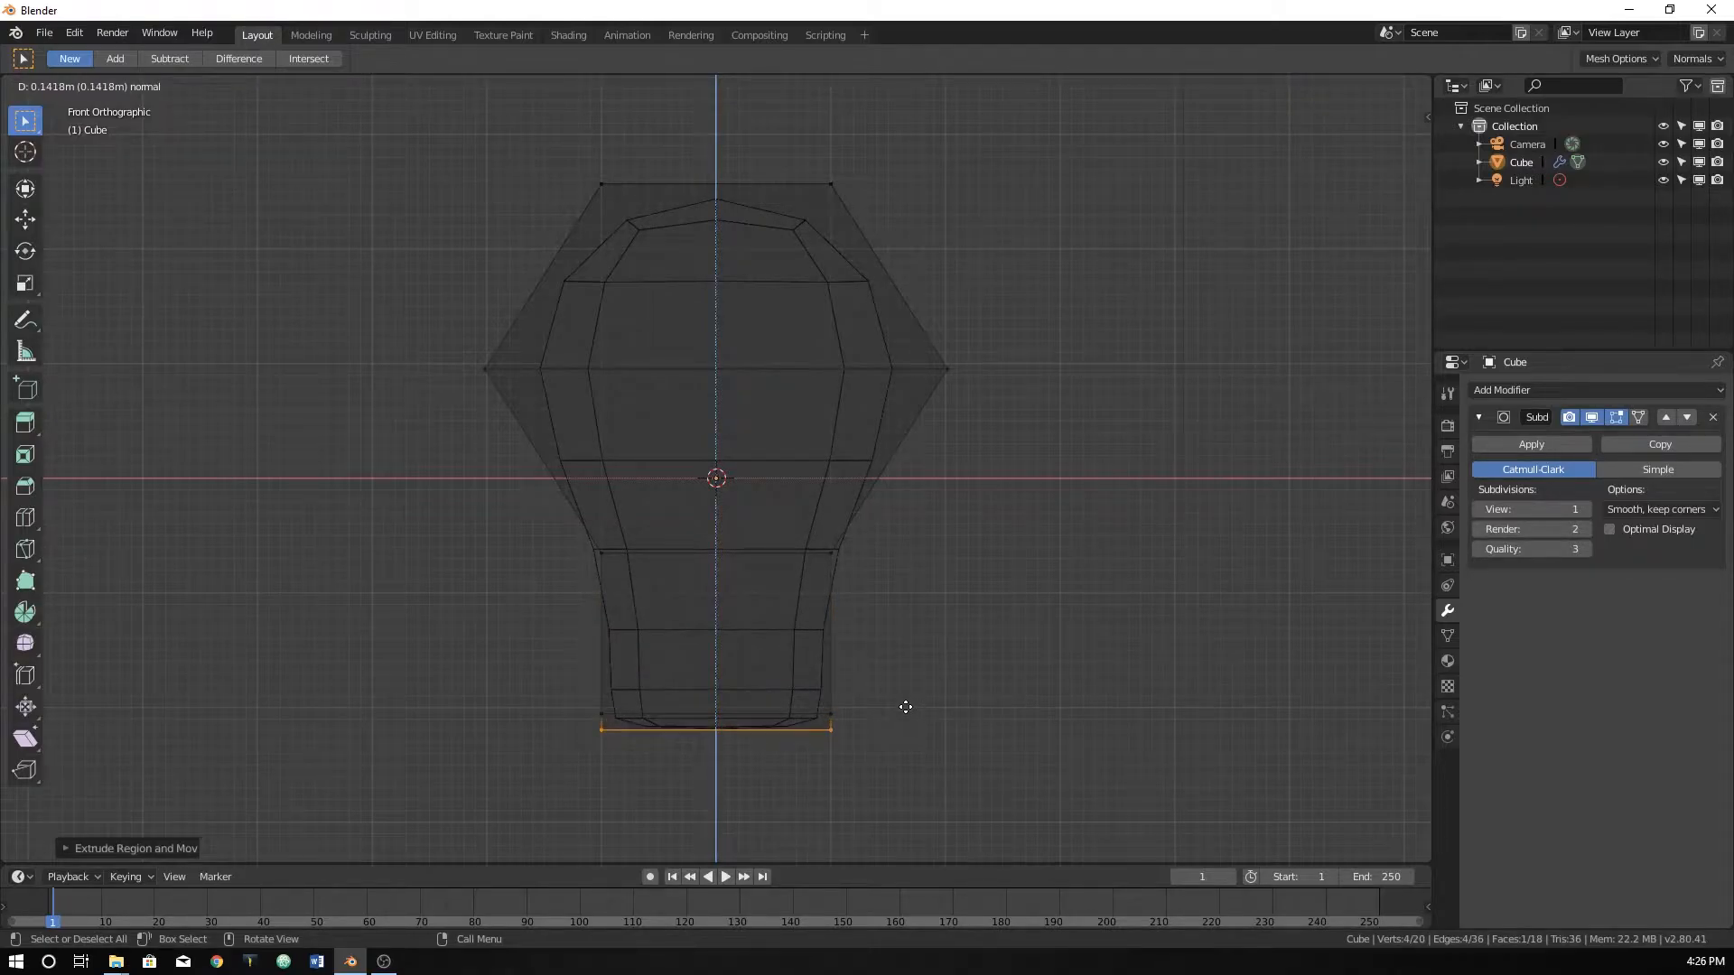
{"action": "left_click", "coordinate": [906, 703]}
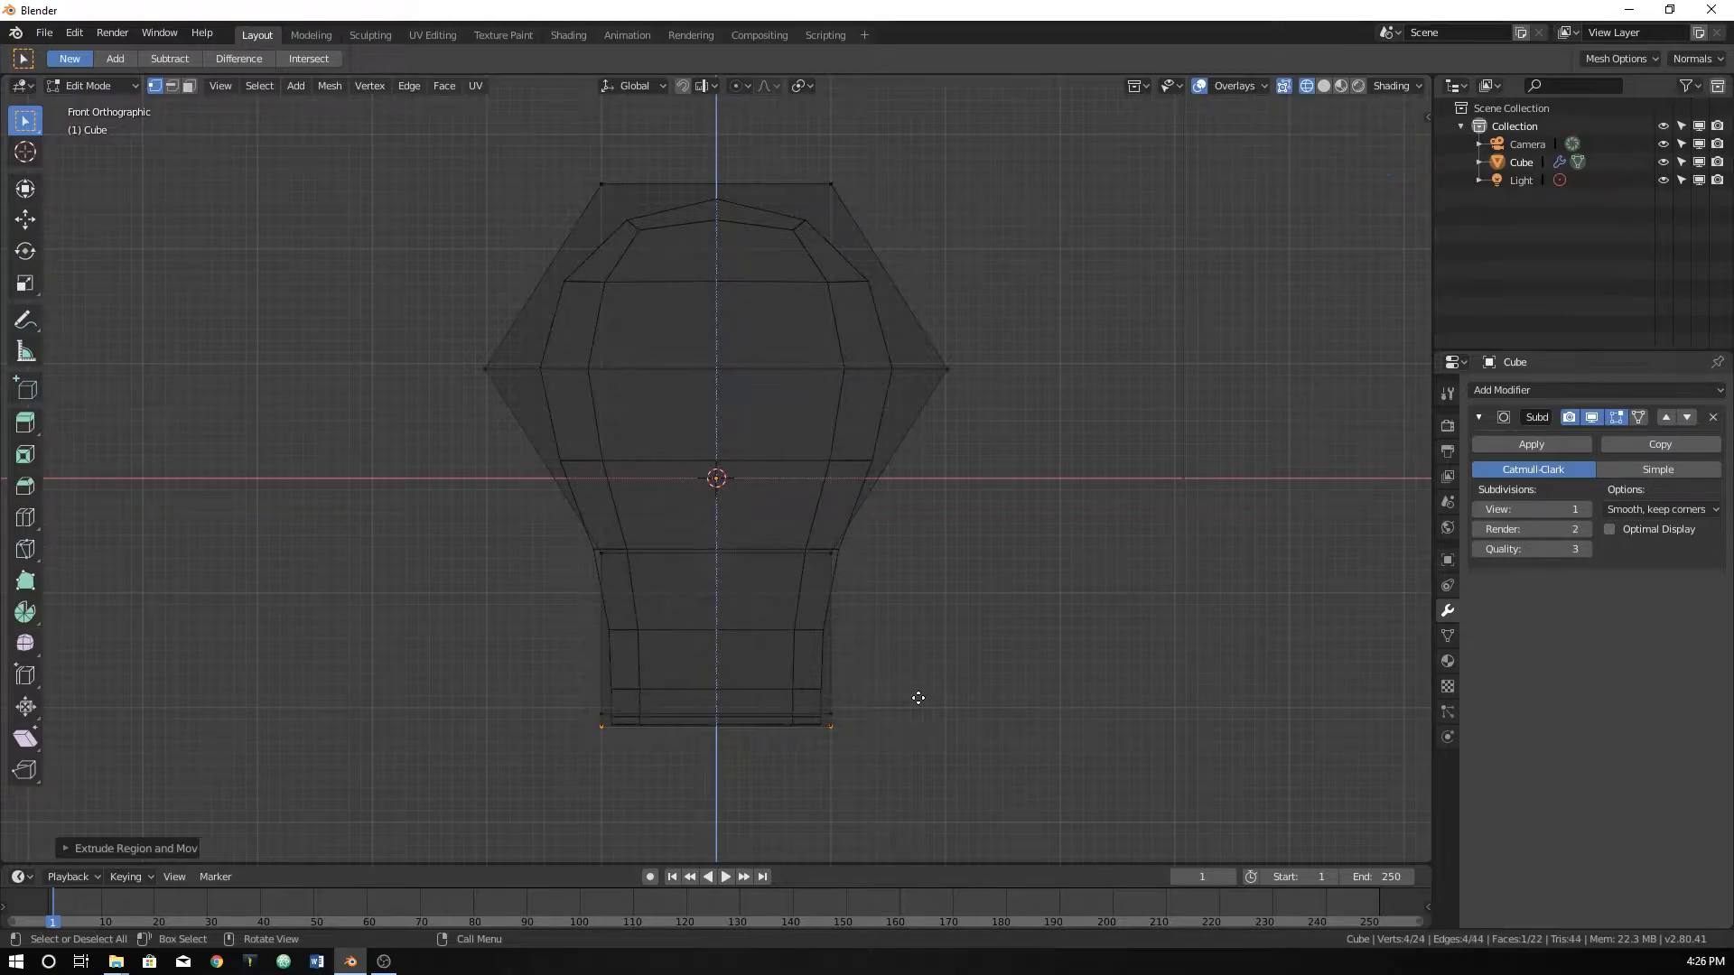
Extrude the bottom face in place and scale the new face slightly inward within the base.
{"action": "key", "text": "e"}
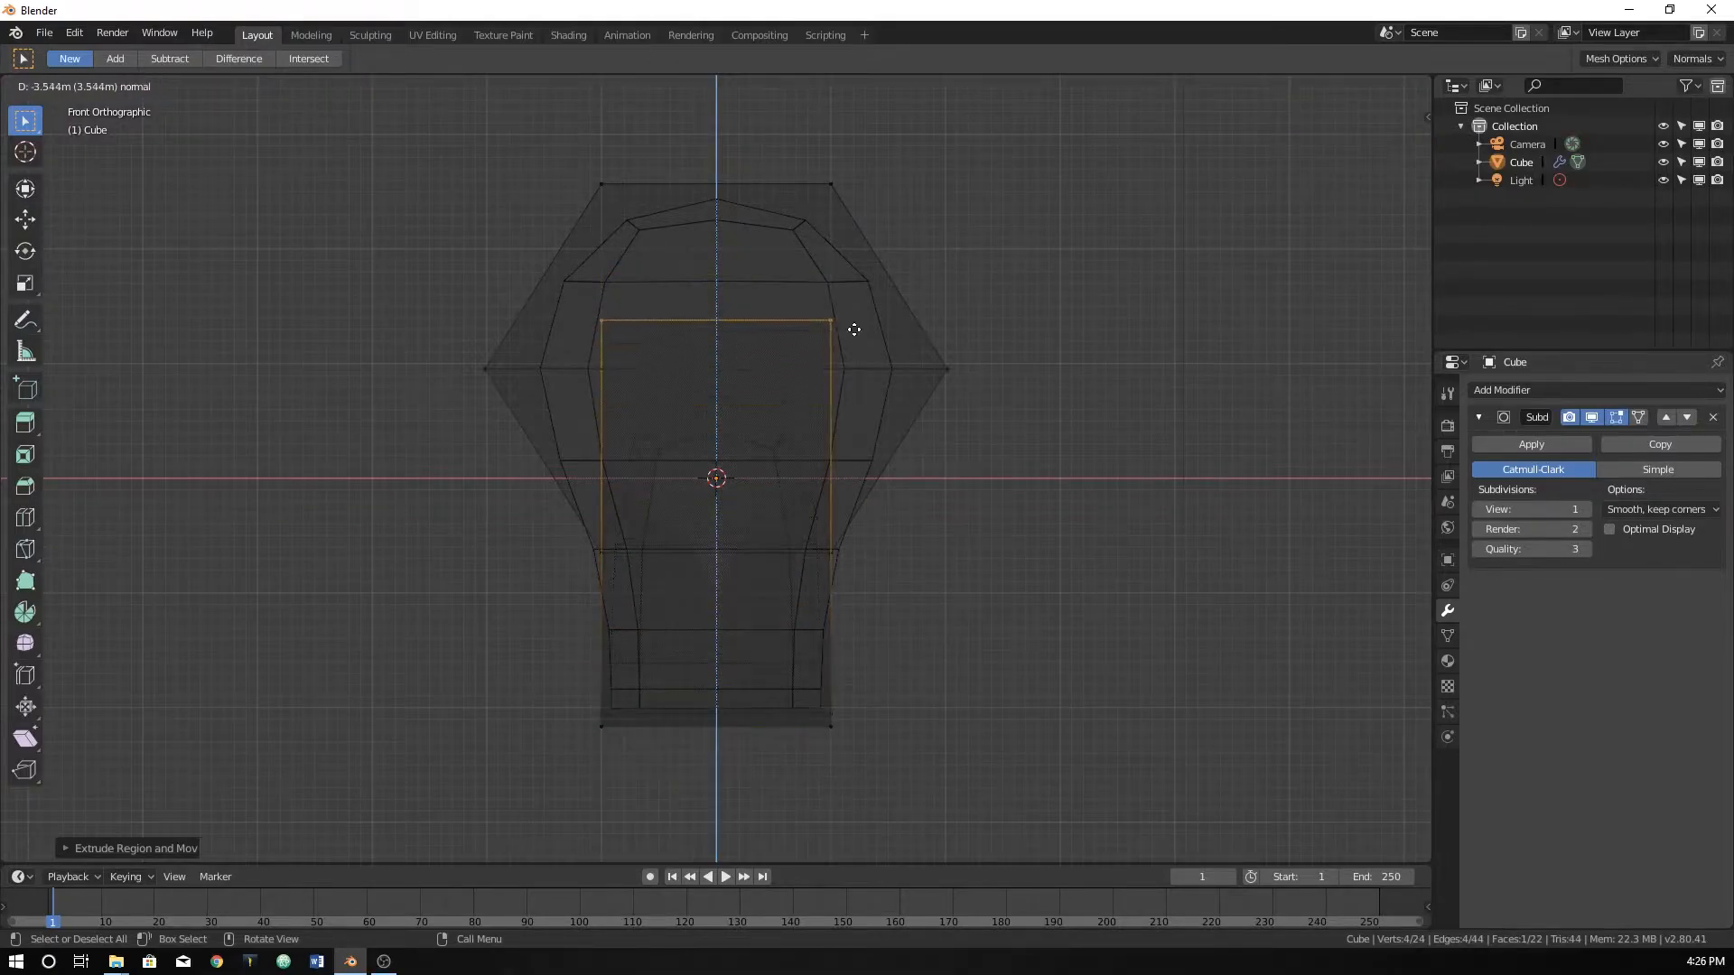
{"action": "right_click", "coordinate": [1018, 445]}
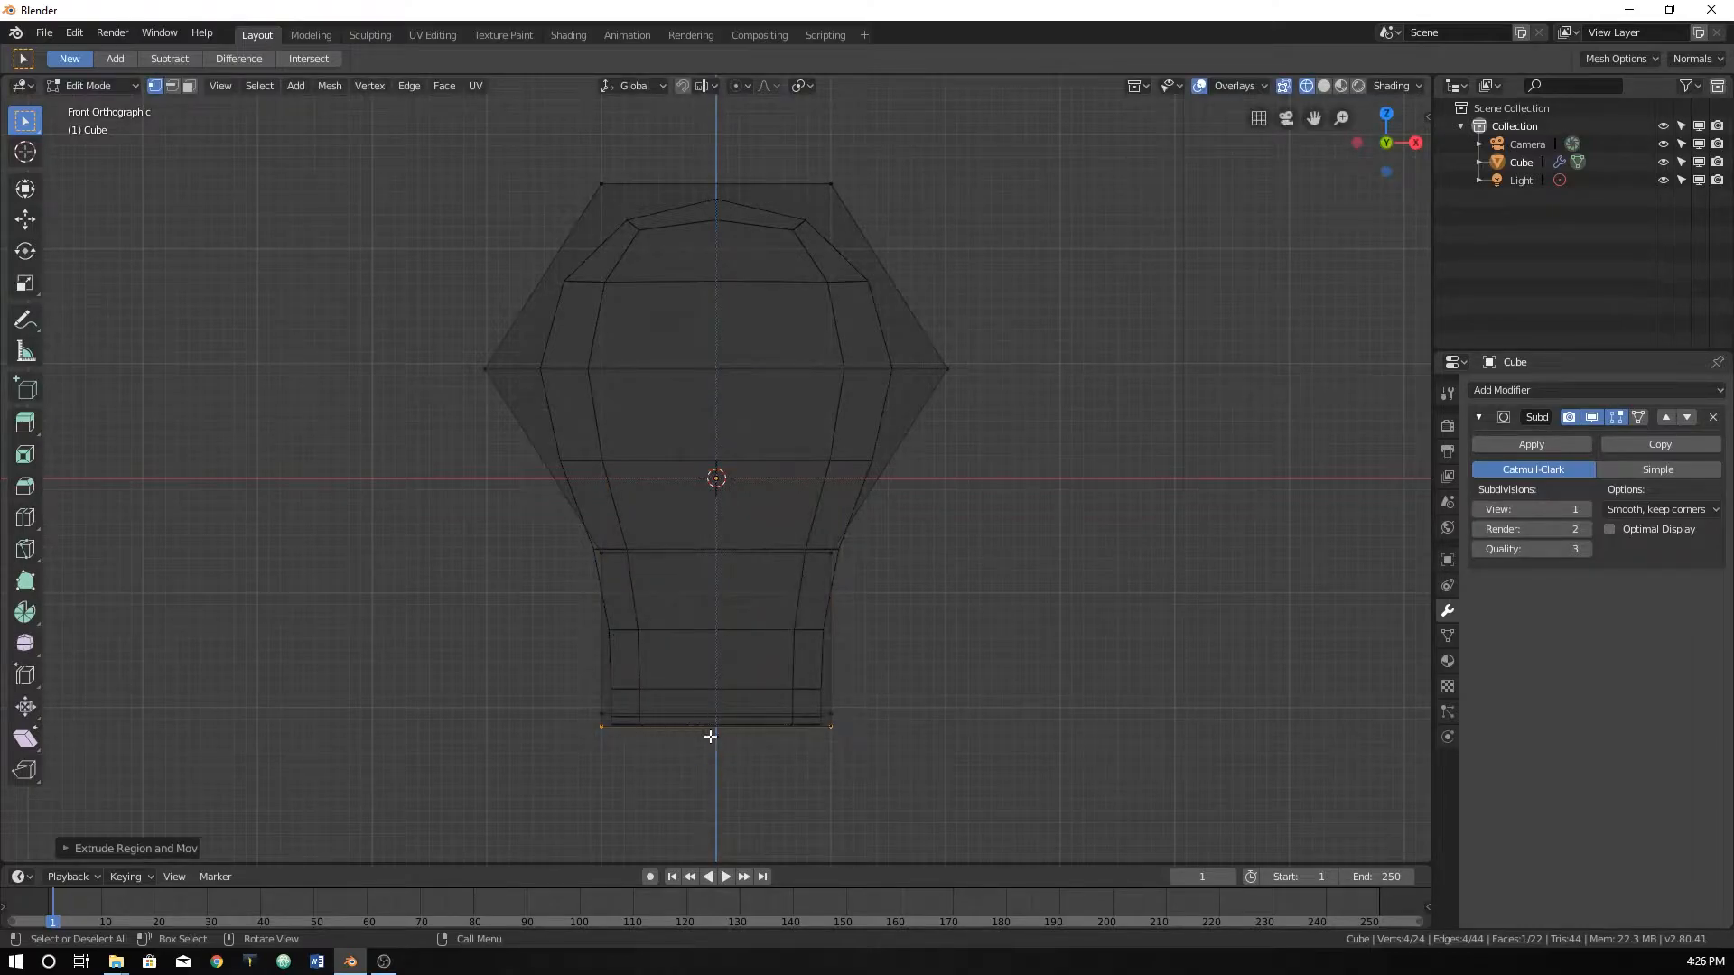
{"action": "key", "text": "s"}
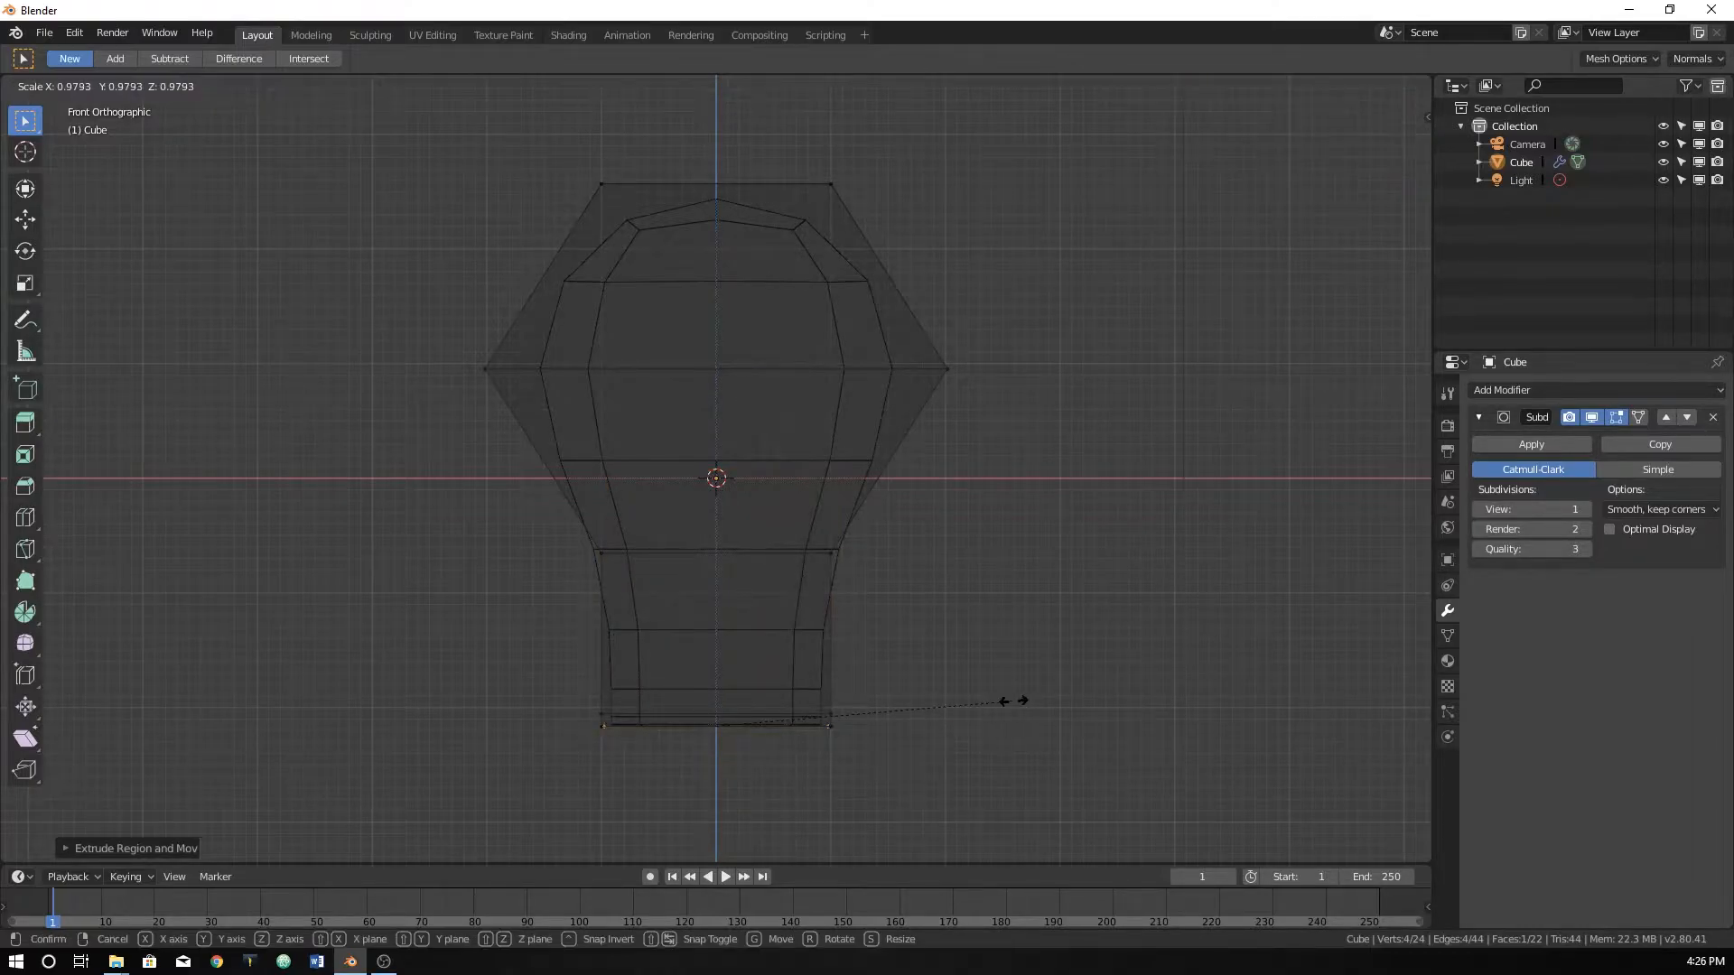
{"action": "left_click", "coordinate": [970, 702]}
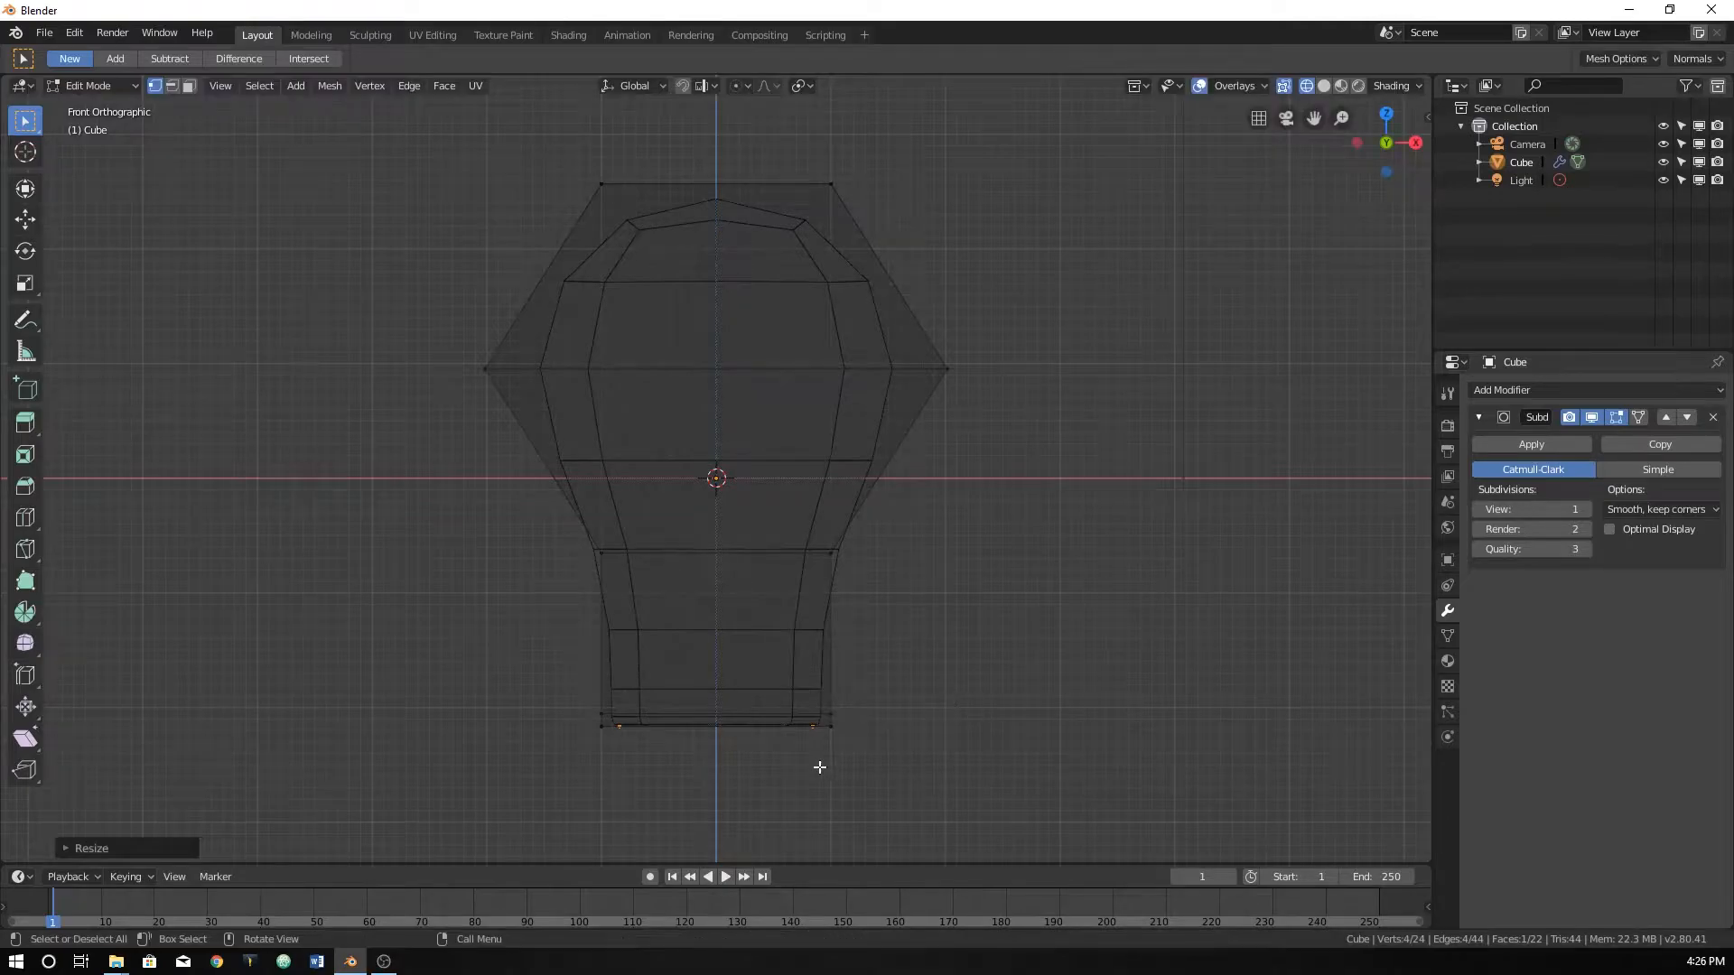
{"action": "scroll", "coordinate": [825, 759], "scroll_direction": "up", "scroll_amount": 6}
{"action": "scroll", "coordinate": [407, 563], "scroll_direction": "up", "scroll_amount": 1}
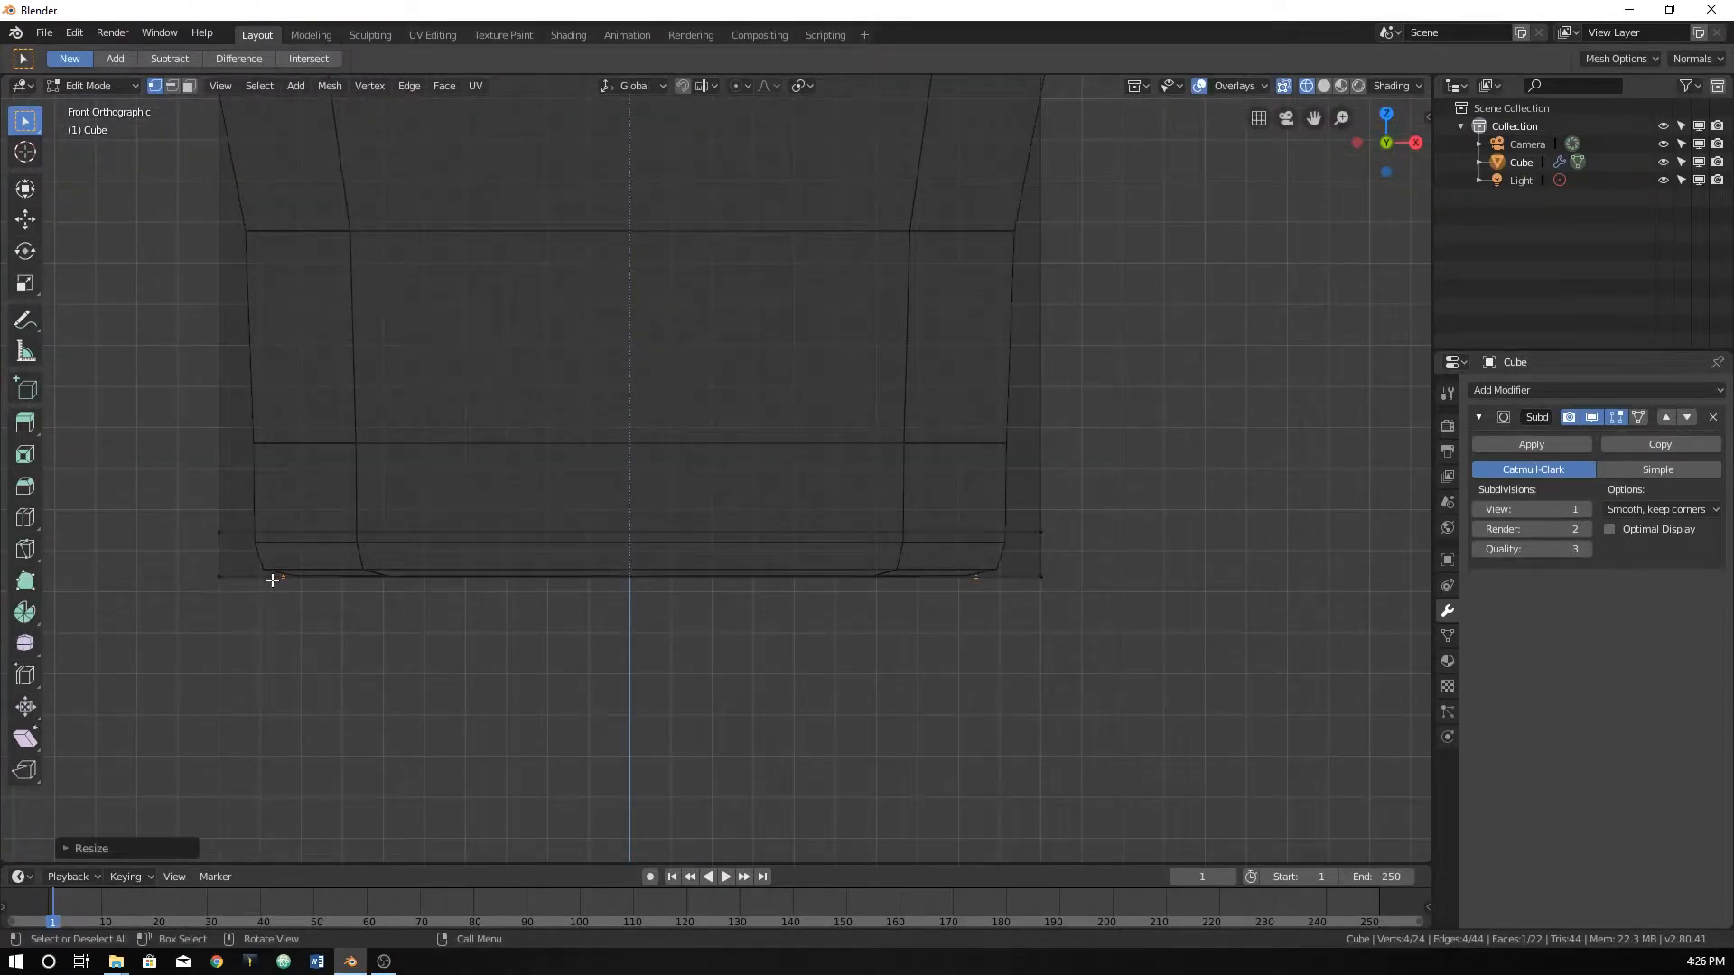
{"action": "key", "text": "s"}
{"action": "left_click", "coordinate": [899, 630]}
Try different vertex selections at the base, ending with the four corners of the inner bottom face, and return to the front view.
{"action": "middle_click_drag", "start_coordinate": [921, 627], "coordinate": [584, 495]}
{"action": "left_click", "coordinate": [513, 494], "text": "alt"}
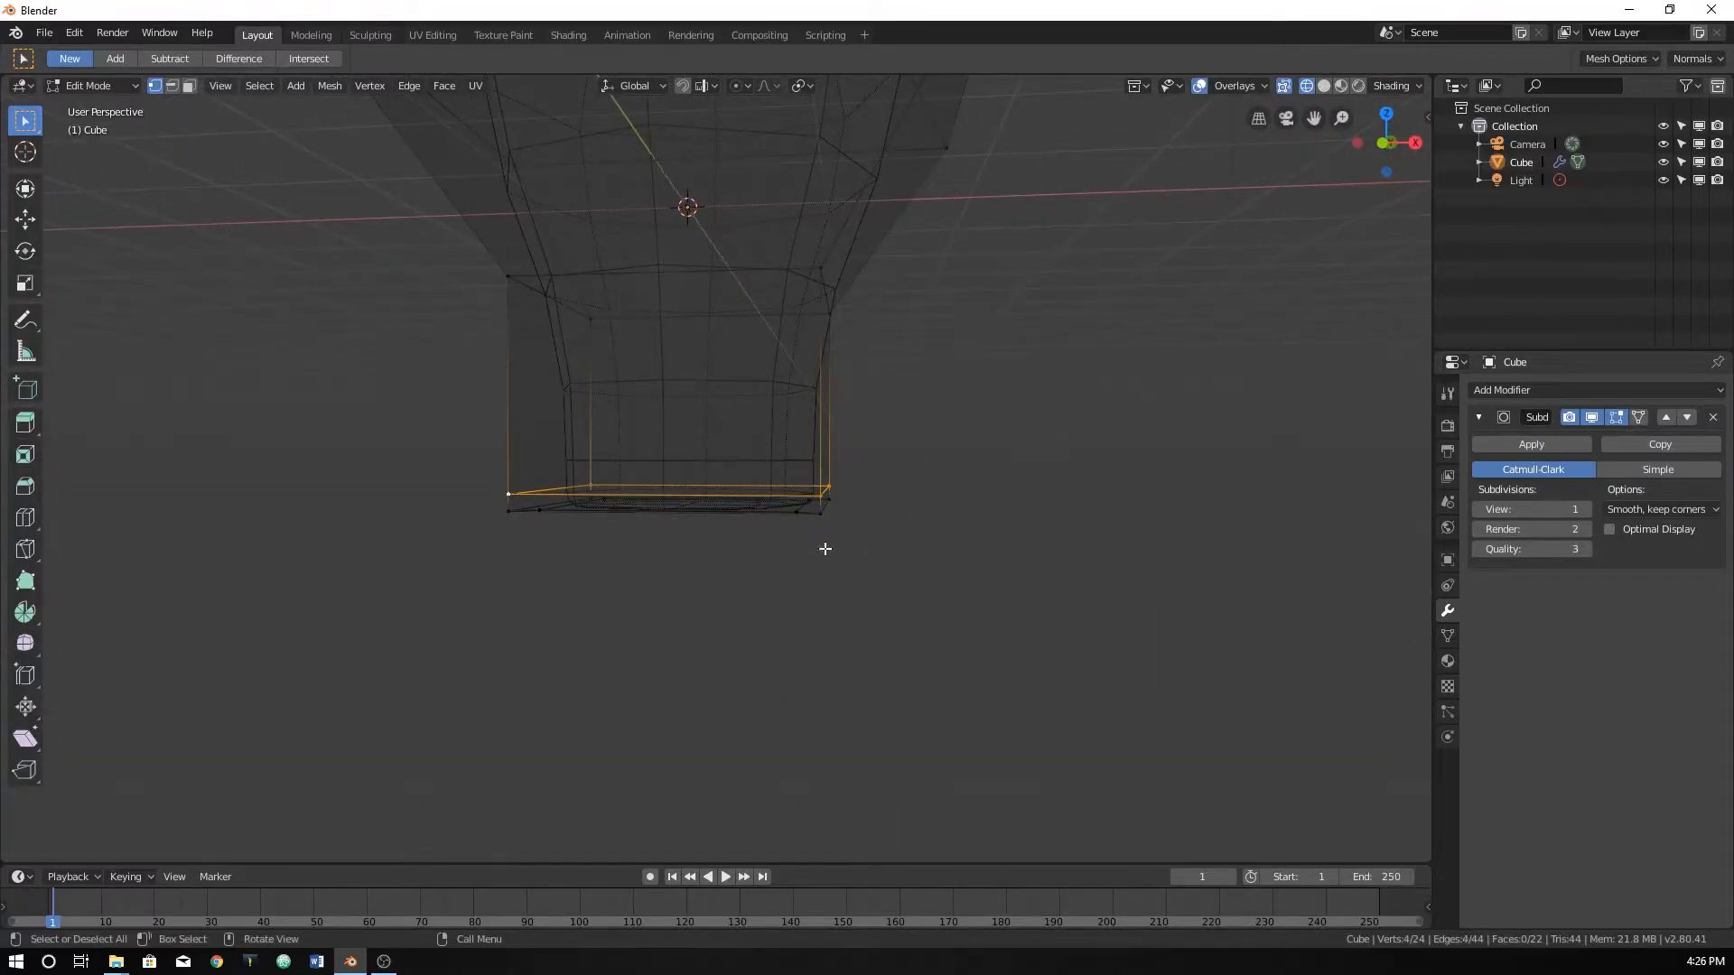
{"action": "middle_click_drag", "start_coordinate": [767, 534], "coordinate": [782, 457]}
{"action": "left_click", "coordinate": [806, 428]}
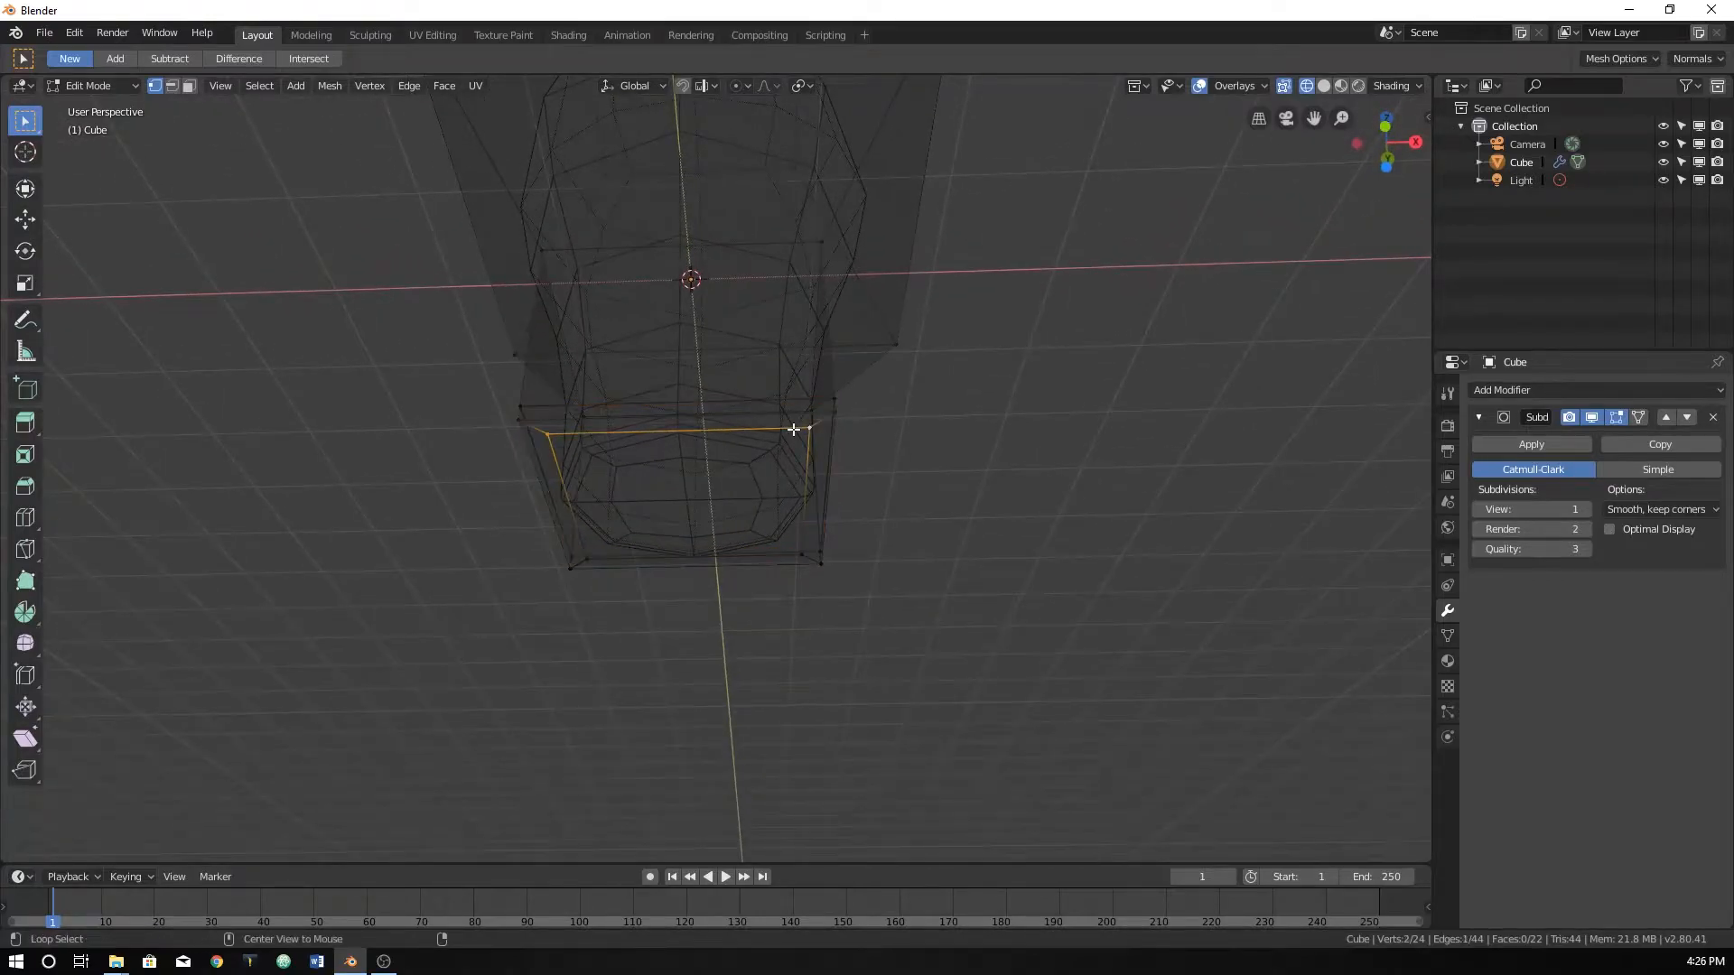
{"action": "middle_click_drag", "start_coordinate": [635, 459], "coordinate": [542, 460]}
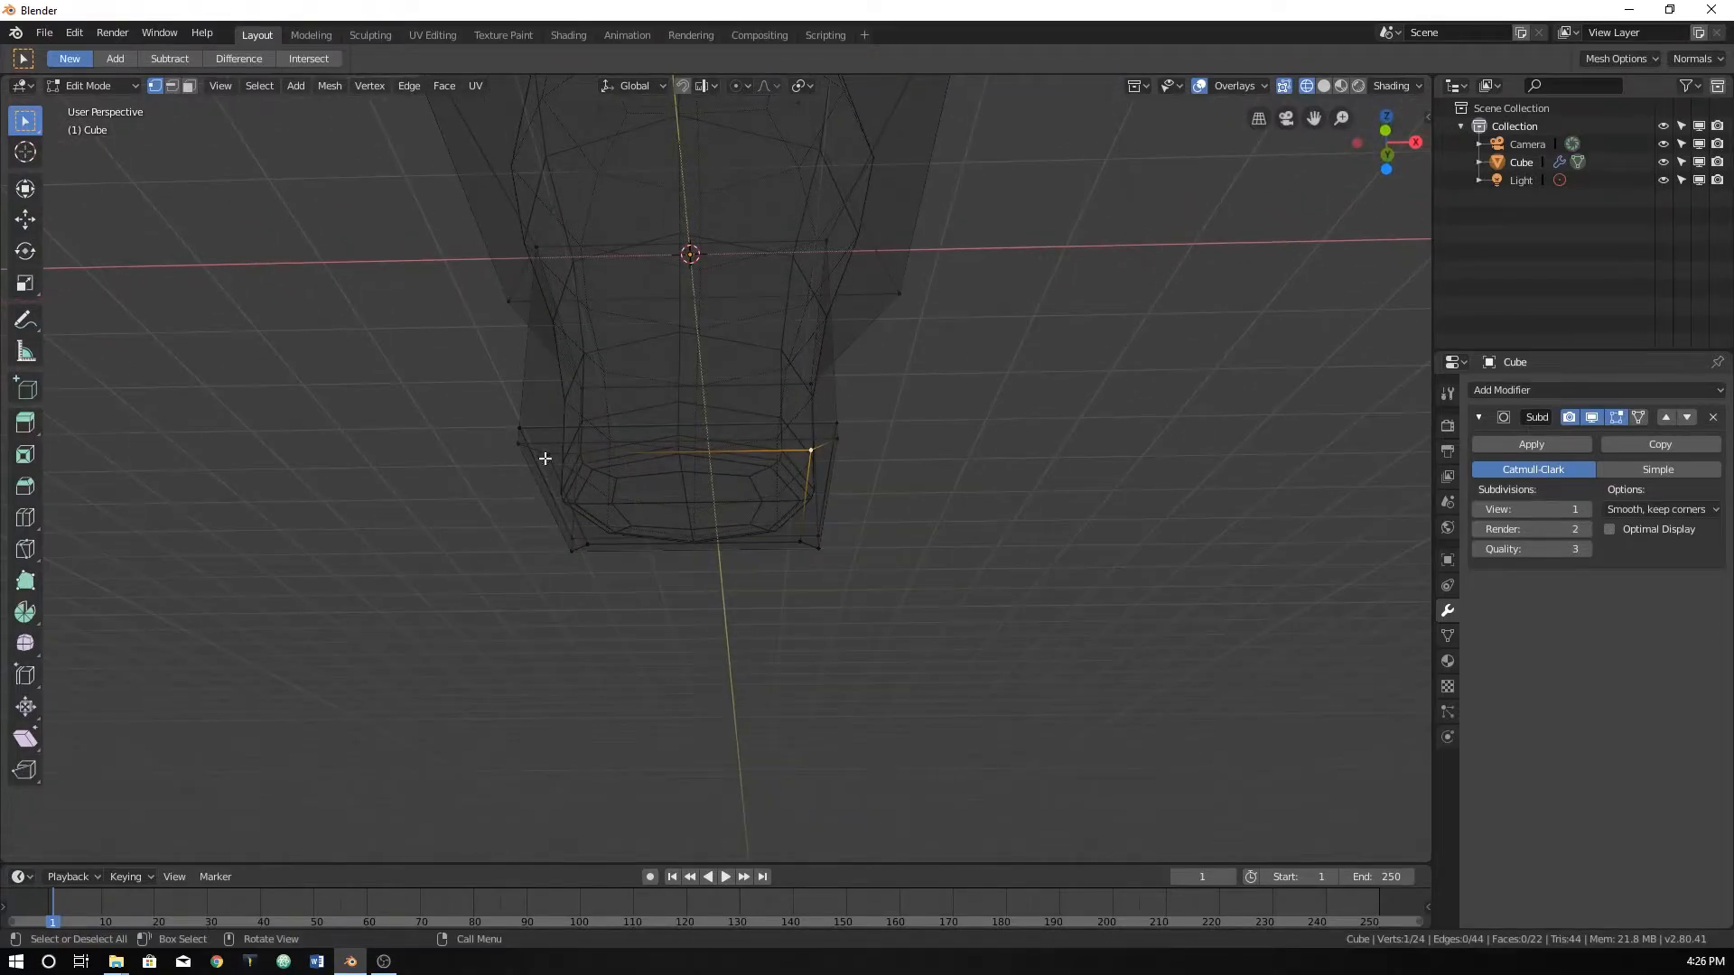
{"action": "left_click", "coordinate": [575, 540], "text": "shift"}
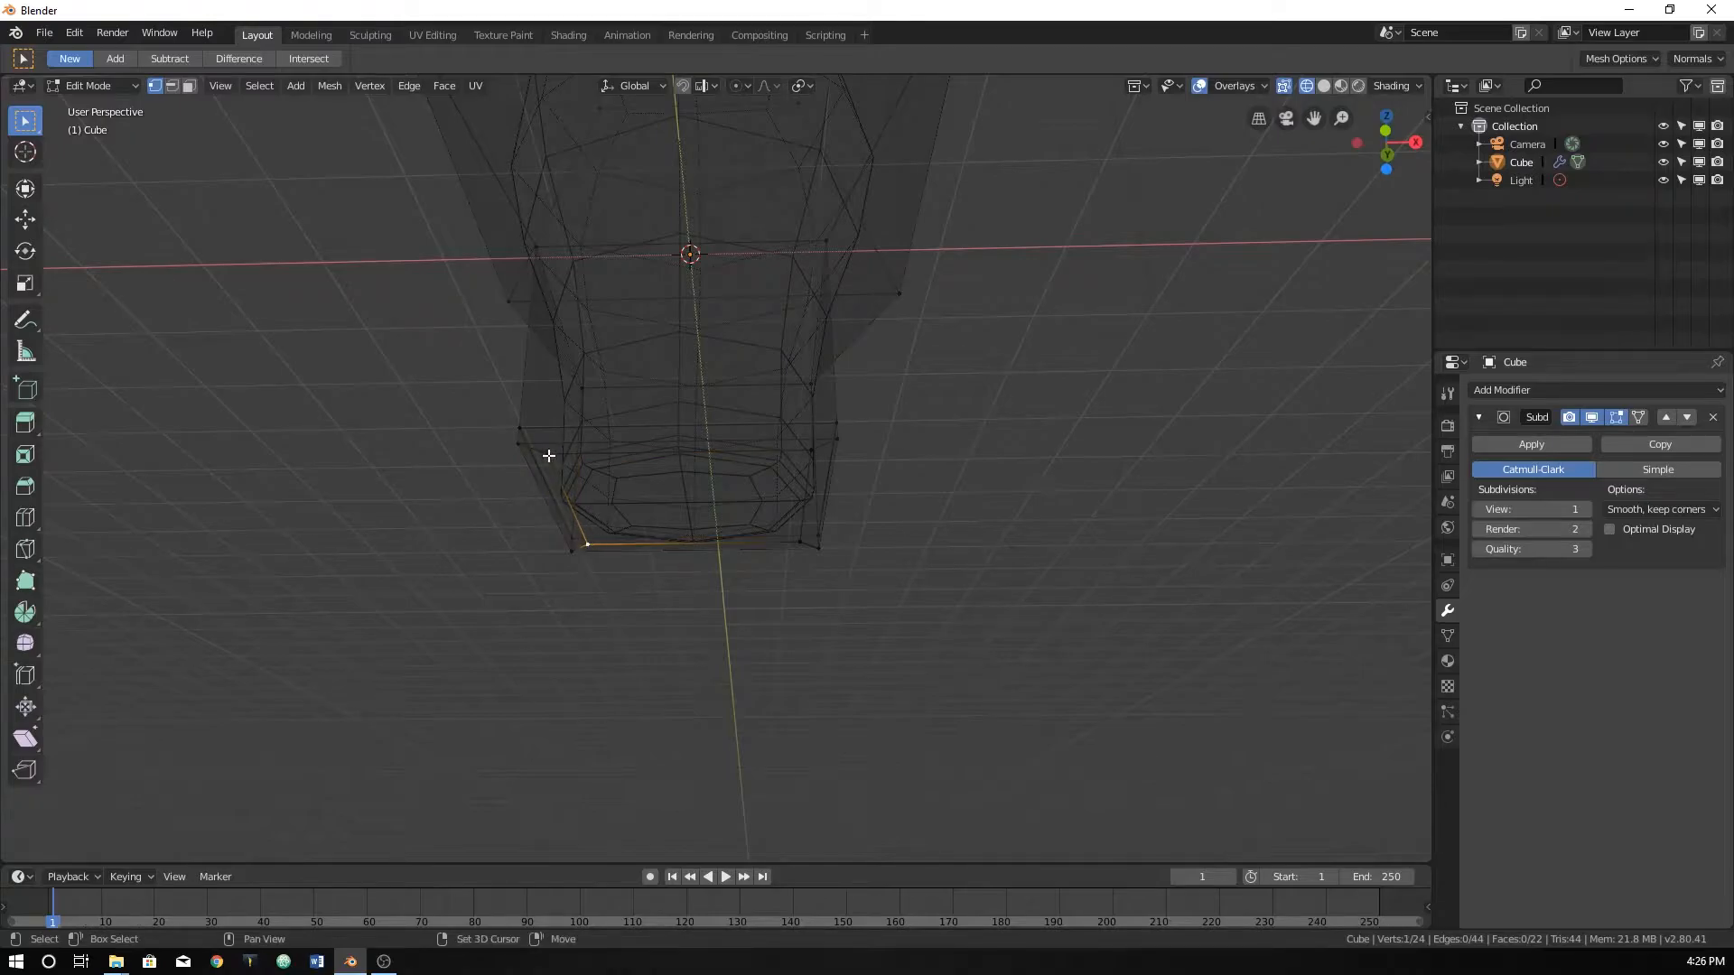
{"action": "left_click", "coordinate": [808, 449], "text": "shift"}
{"action": "left_click", "coordinate": [816, 546], "text": "shift"}
{"action": "mouse_move", "coordinate": [887, 572]}
{"action": "middle_mouse_down"}
{"action": "mouse_move", "coordinate": [859, 607]}
{"action": "mouse_move", "coordinate": [890, 623]}
{"action": "mouse_move", "coordinate": [876, 547]}
{"action": "middle_mouse_up"}
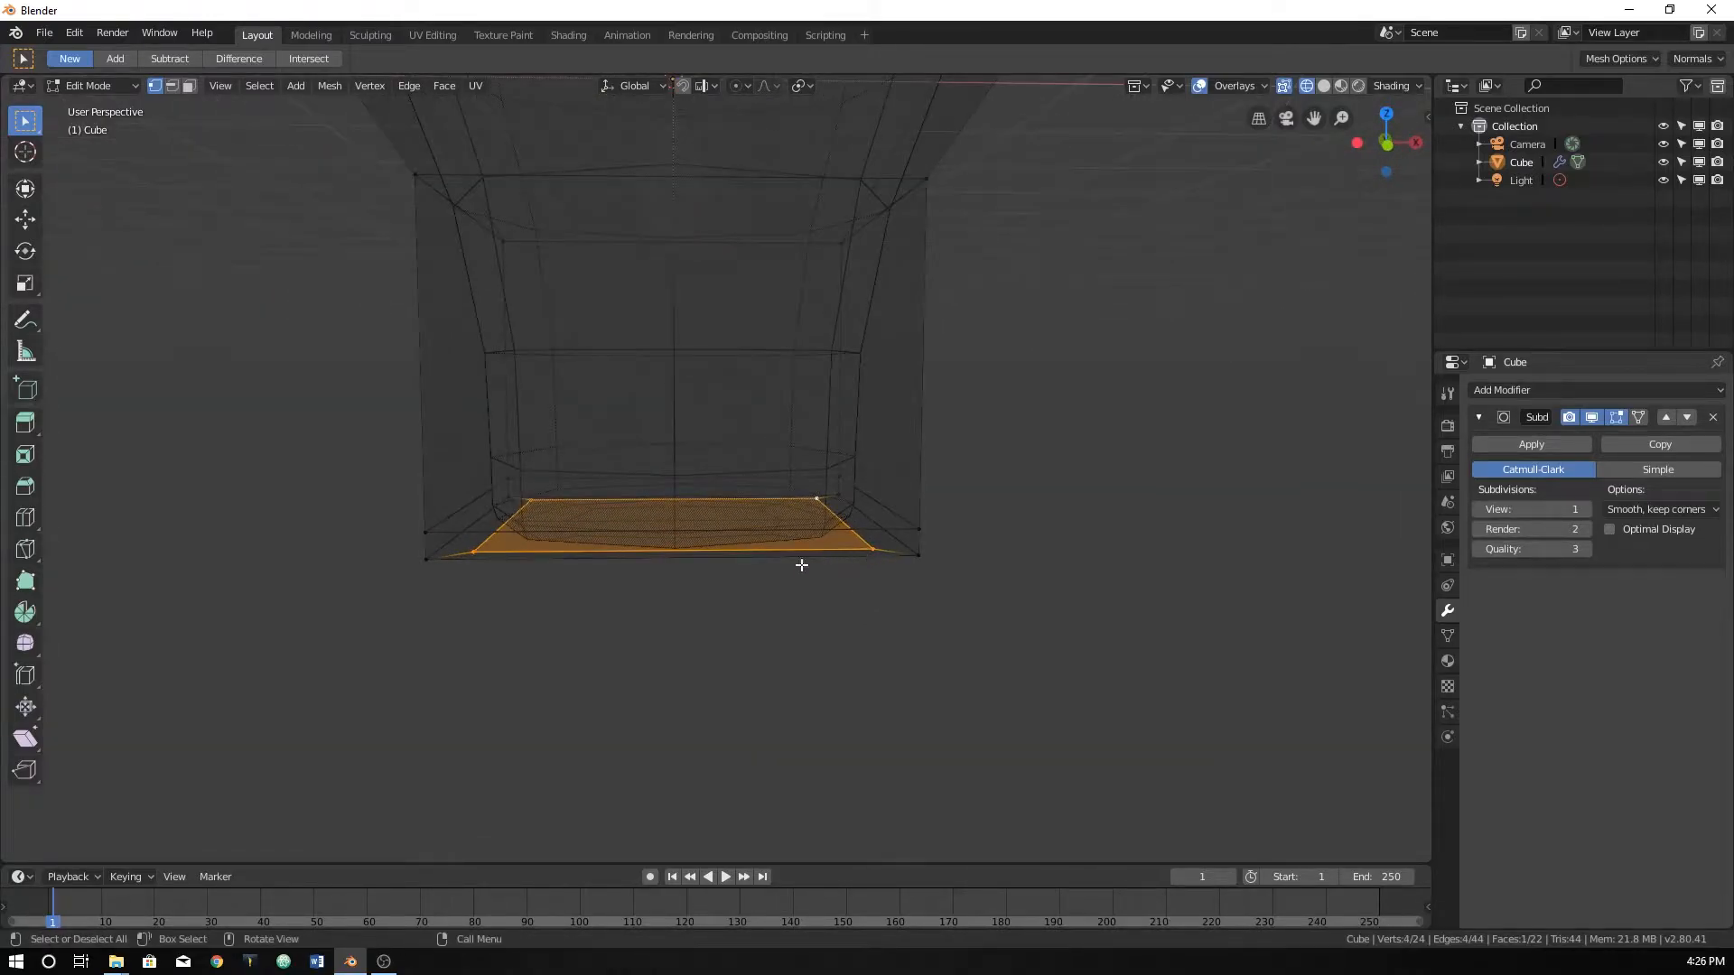
{"action": "middle_click_drag", "start_coordinate": [438, 514], "coordinate": [462, 507]}
{"action": "key", "text": "KP_1"}
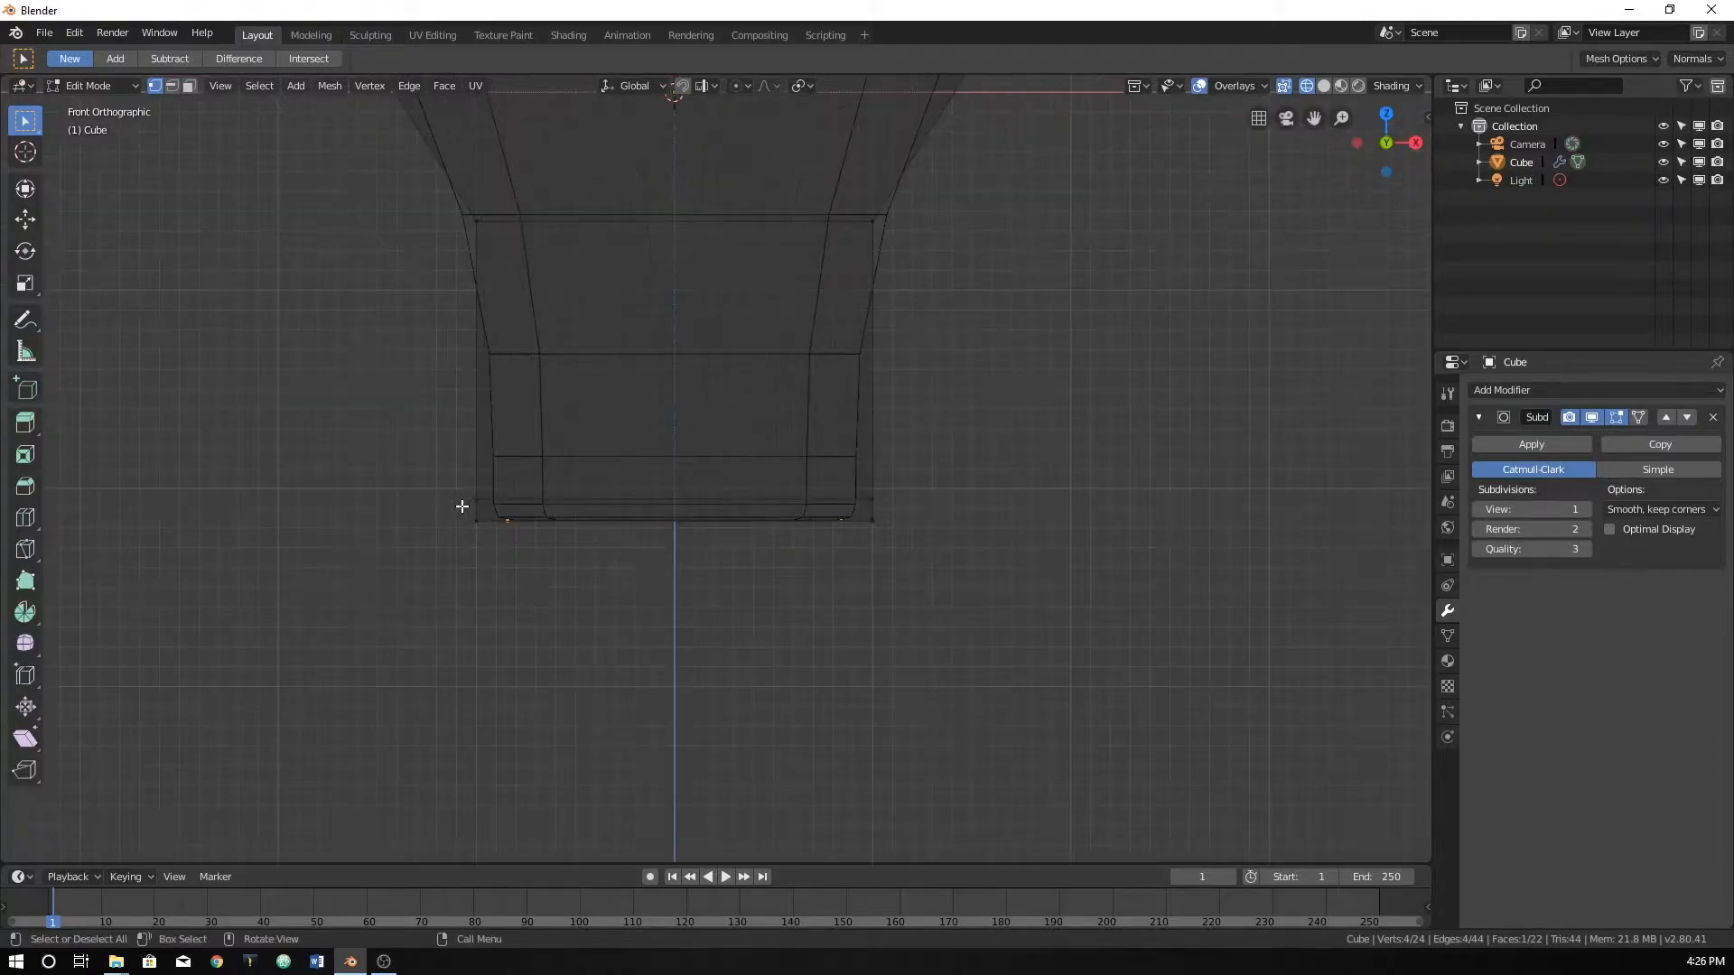
Examine the bulb's overall silhouette from the front in both edit and object mode.
{"action": "scroll", "coordinate": [463, 507], "scroll_direction": "down", "scroll_amount": 5}
{"action": "scroll", "coordinate": [581, 425], "scroll_direction": "up", "scroll_amount": 2}
{"action": "scroll", "coordinate": [844, 376], "scroll_direction": "down", "scroll_amount": 3}
{"action": "scroll", "coordinate": [770, 394], "scroll_direction": "up", "scroll_amount": 3}
{"action": "key", "text": "Tab"}
{"action": "scroll", "coordinate": [789, 342], "scroll_direction": "down", "scroll_amount": 1}
{"action": "scroll", "coordinate": [771, 420], "scroll_direction": "up", "scroll_amount": 2}
{"action": "middle_click_drag", "start_coordinate": [790, 335], "coordinate": [919, 513], "text": "shift"}
{"action": "scroll", "coordinate": [863, 475], "scroll_direction": "up", "scroll_amount": 1}
{"action": "scroll", "coordinate": [683, 406], "scroll_direction": "down", "scroll_amount": 1}
{"action": "key", "text": "Tab"}
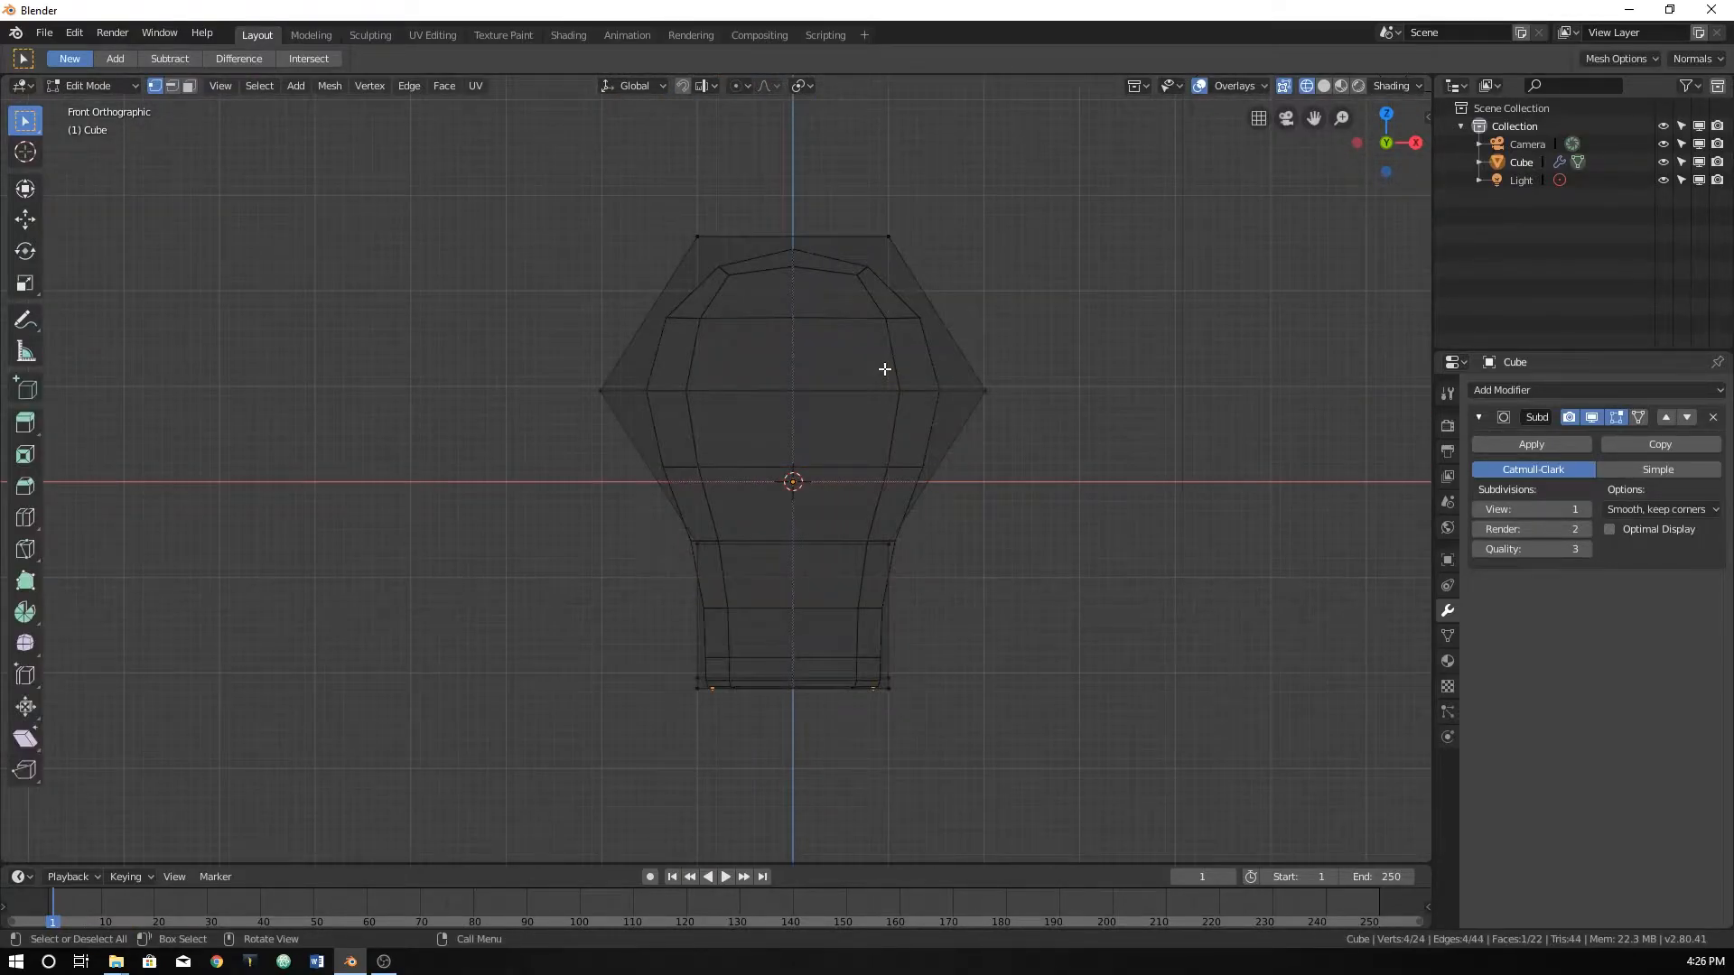
Select the top and middle vertex rows of the mesh and scale them up uniformly to enlarge the upper body.
{"action": "left_click_drag", "start_coordinate": [472, 181], "coordinate": [1104, 437]}
{"action": "key", "text": "s"}
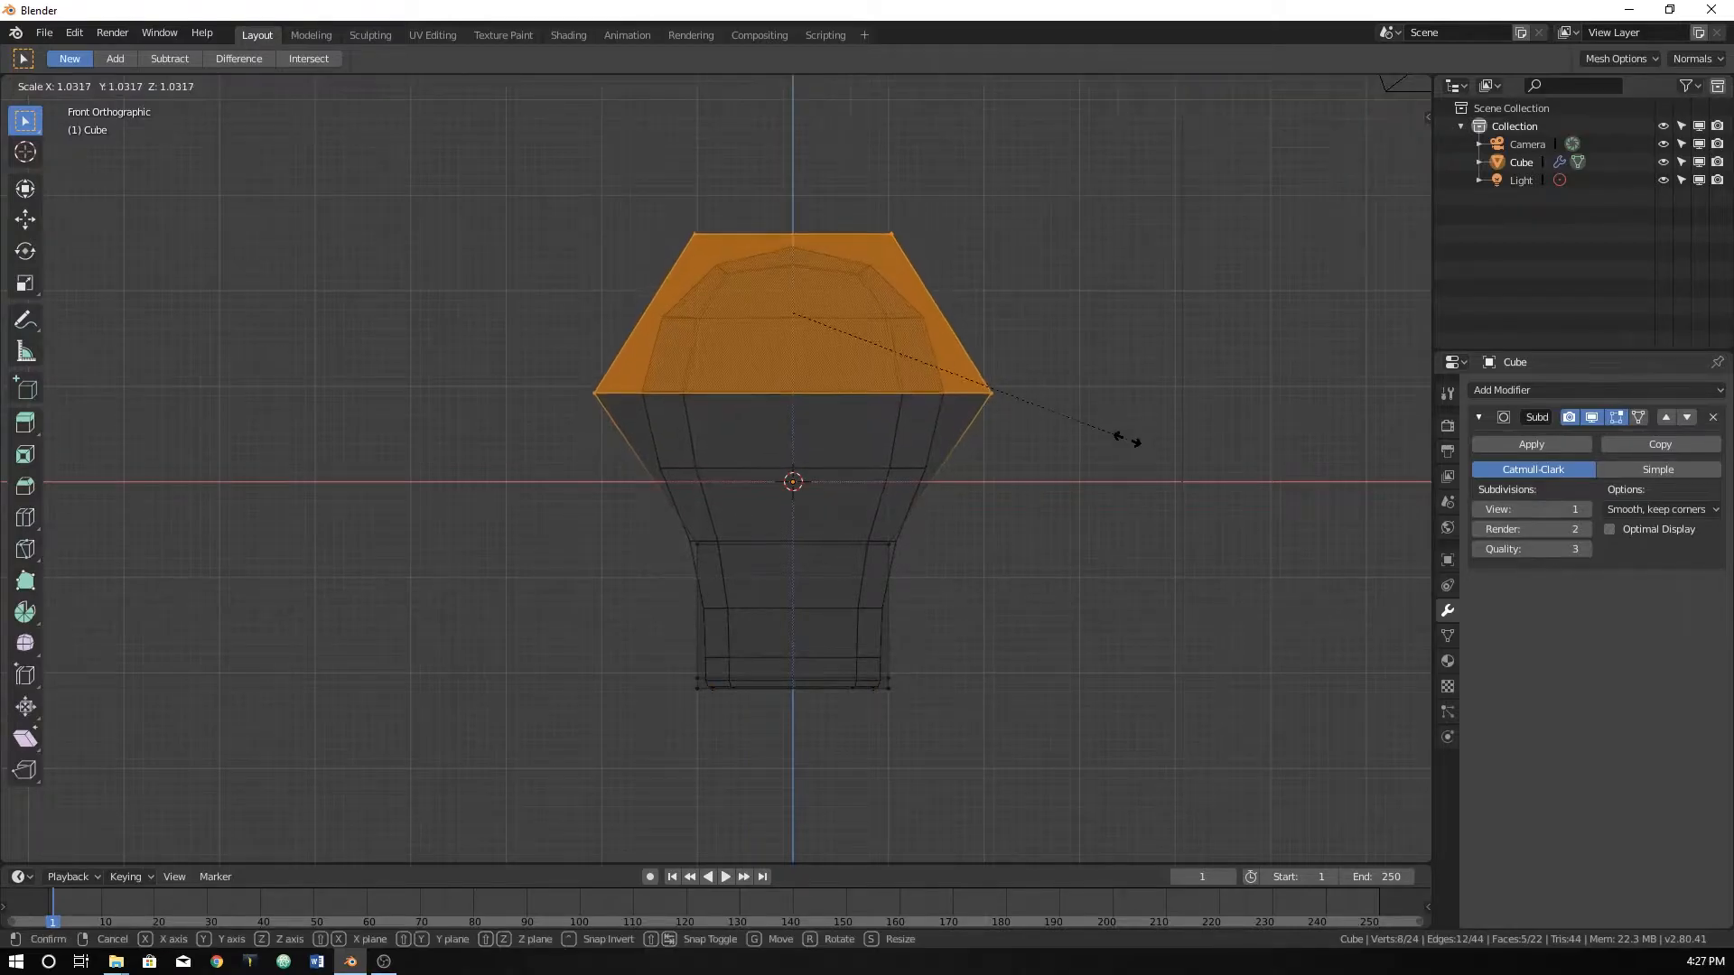
{"action": "left_click", "coordinate": [1149, 436]}
{"action": "key", "text": "g"}
{"action": "key", "text": "z"}
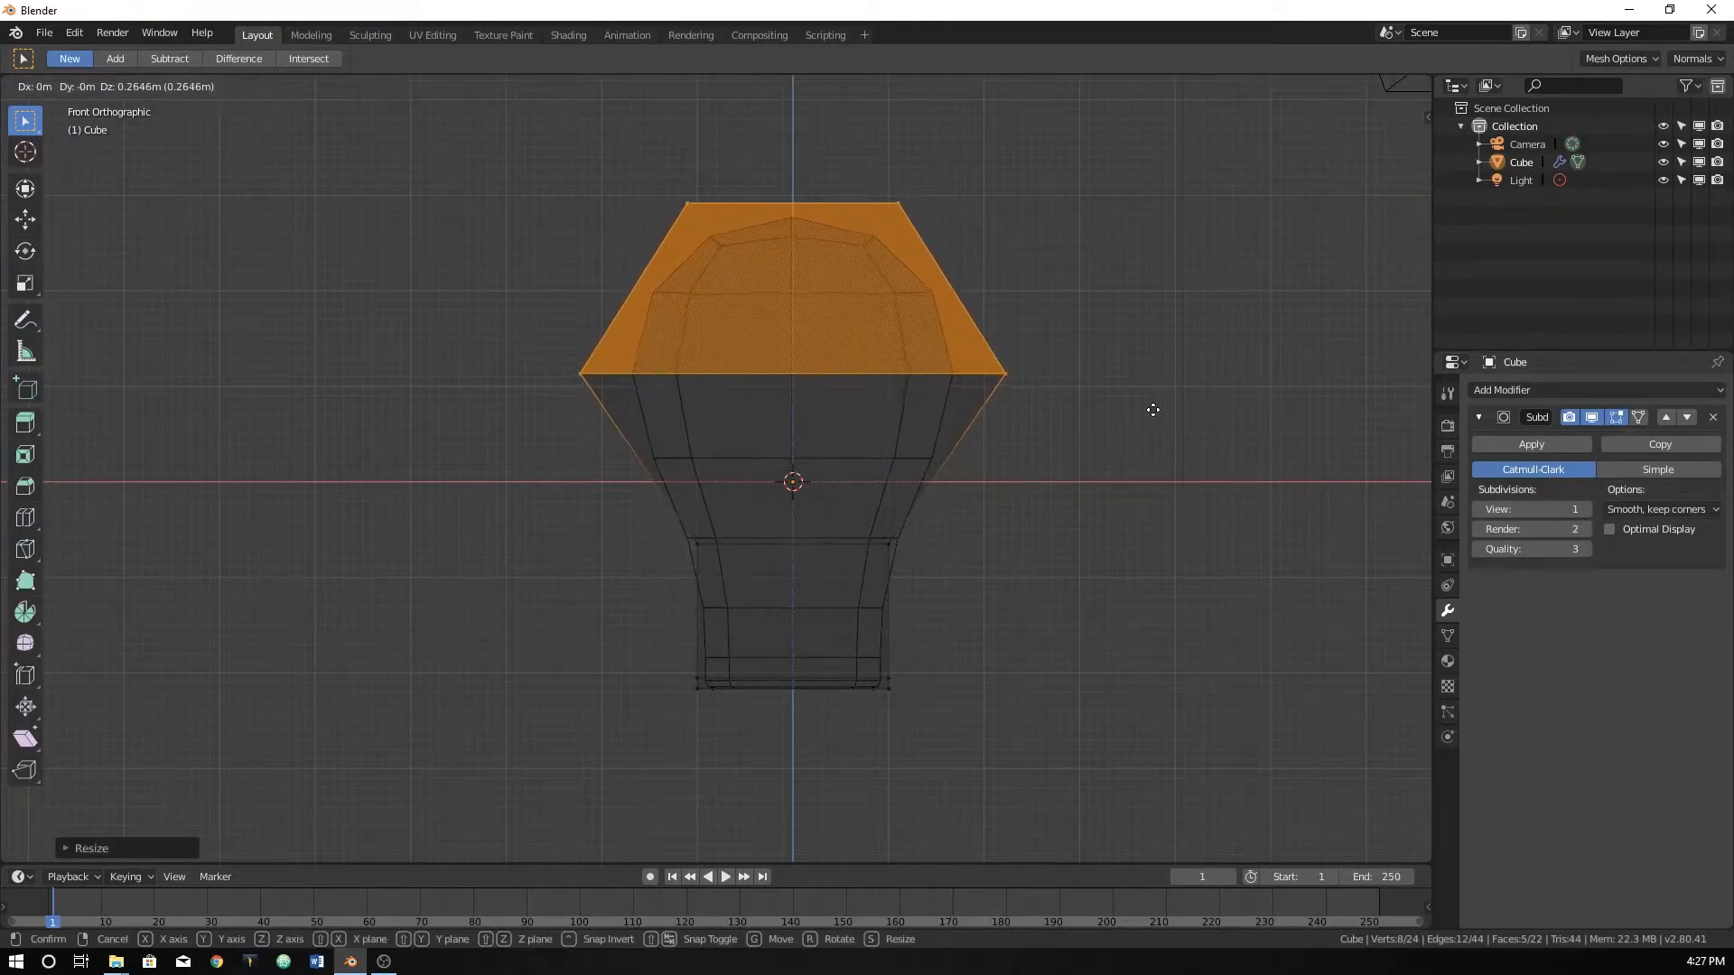
{"action": "right_click", "coordinate": [1178, 412]}
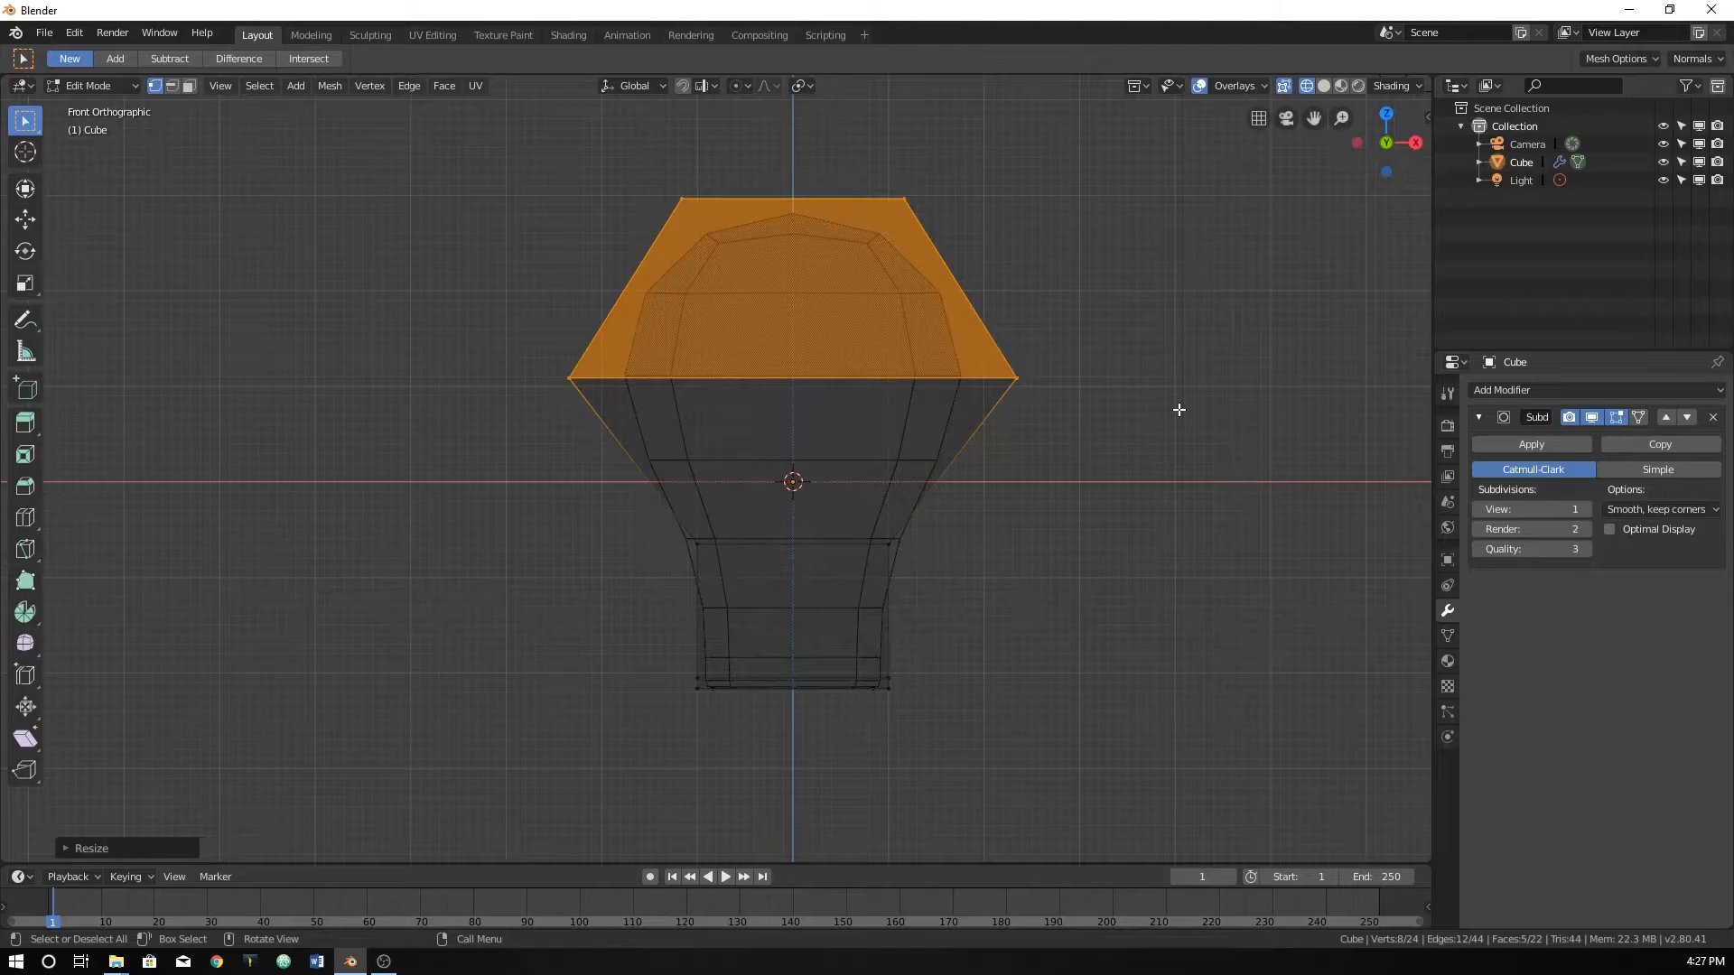
Move the enlarged upper part slightly down toward the neck in edit mode.
{"action": "key", "text": "Tab"}
{"action": "scroll", "coordinate": [1043, 498], "scroll_direction": "down", "scroll_amount": 2}
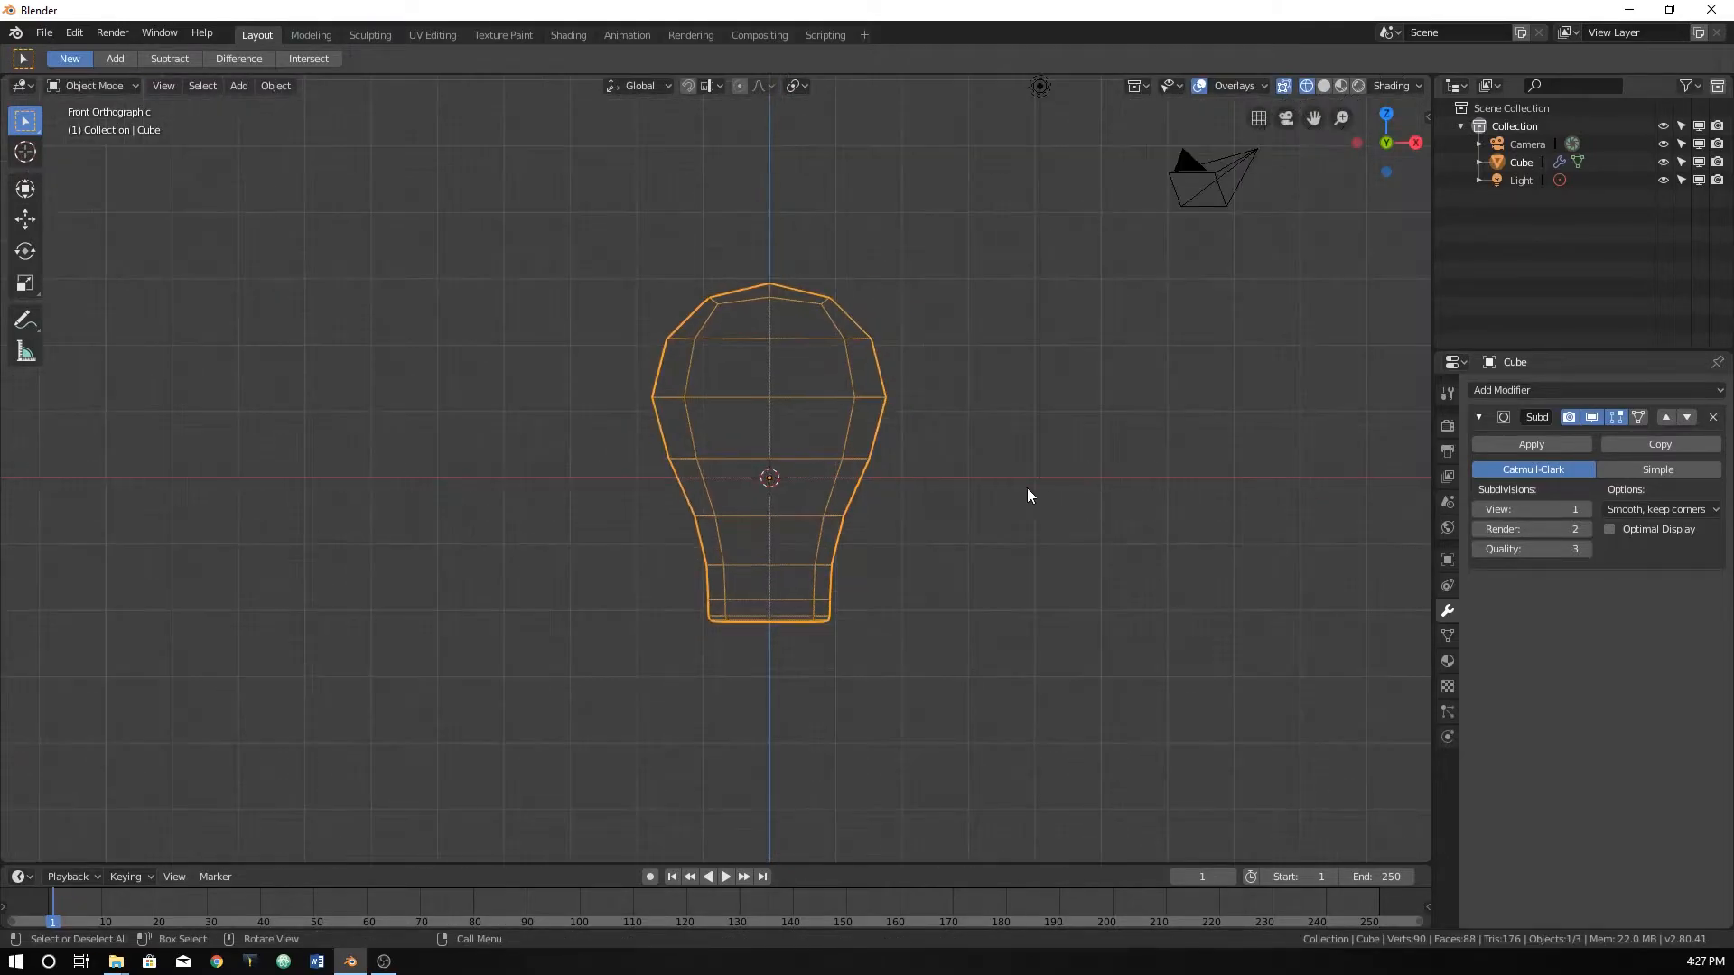
{"action": "key", "text": "Tab"}
{"action": "key", "text": "g"}
{"action": "left_click", "coordinate": [993, 436]}
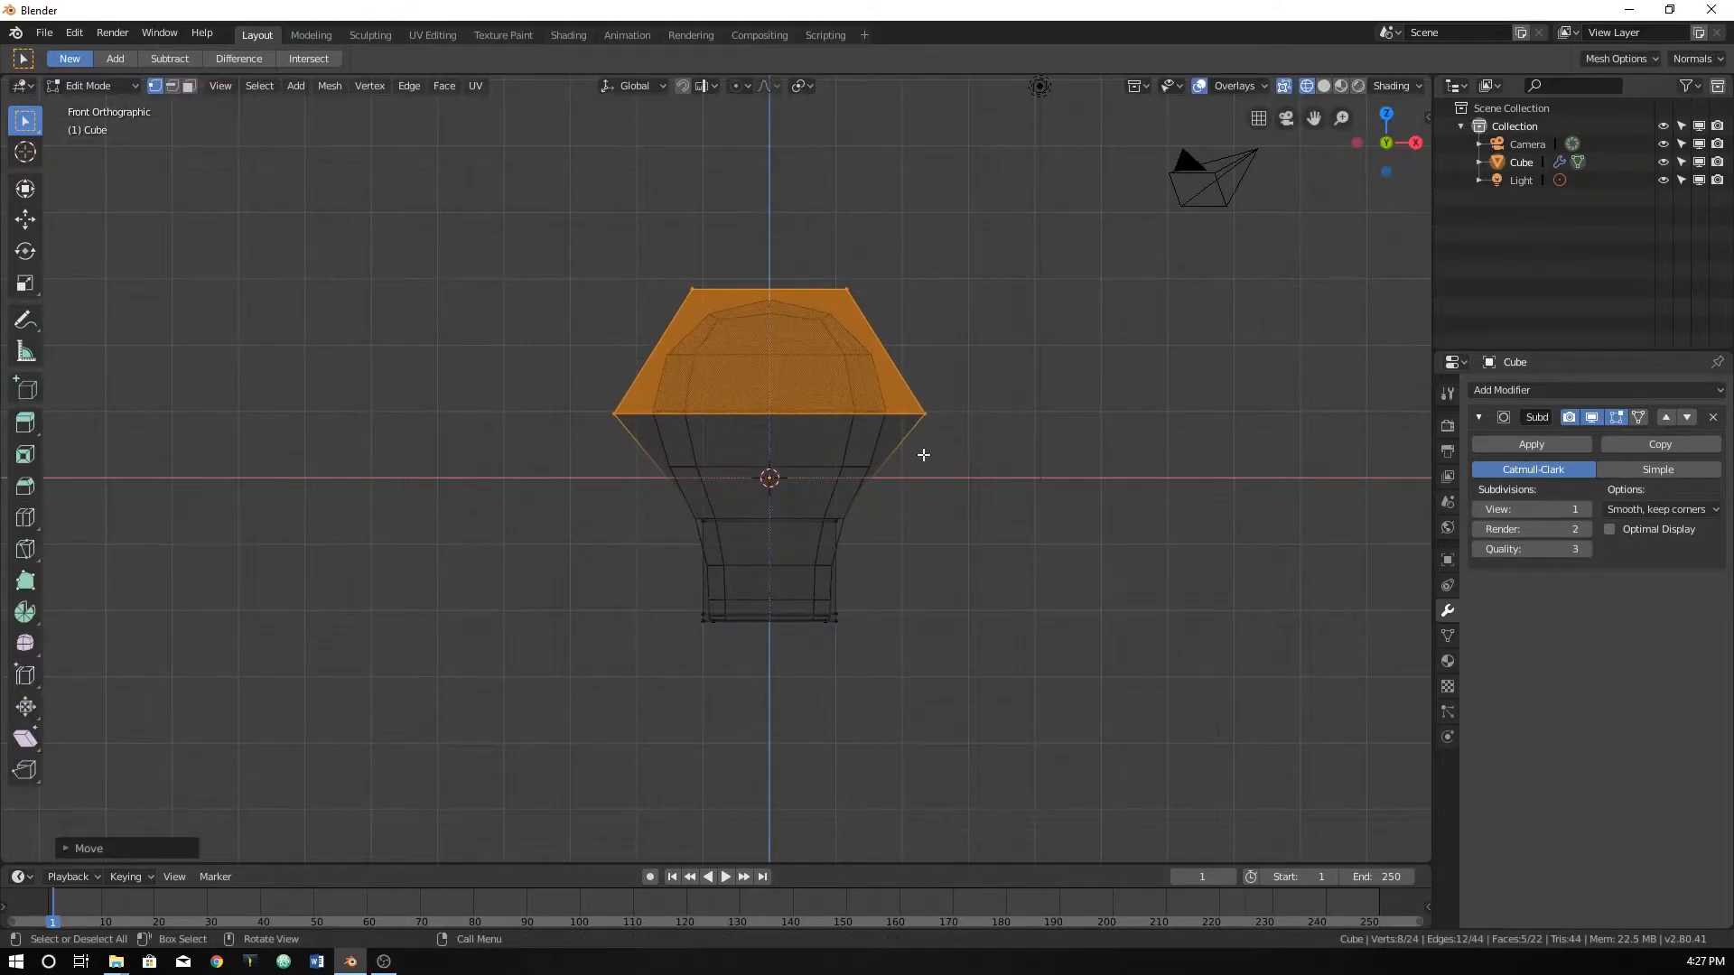
Inspect the reshaped bulb's proportions from an angle and from the front.
{"action": "key", "text": "Tab"}
{"action": "middle_click_drag", "start_coordinate": [1033, 484], "coordinate": [893, 432]}
{"action": "key", "text": "KP_1"}
{"action": "scroll", "coordinate": [1051, 492], "scroll_direction": "up", "scroll_amount": 2}
{"action": "scroll", "coordinate": [893, 434], "scroll_direction": "up", "scroll_amount": 1}
{"action": "key", "text": "Tab"}
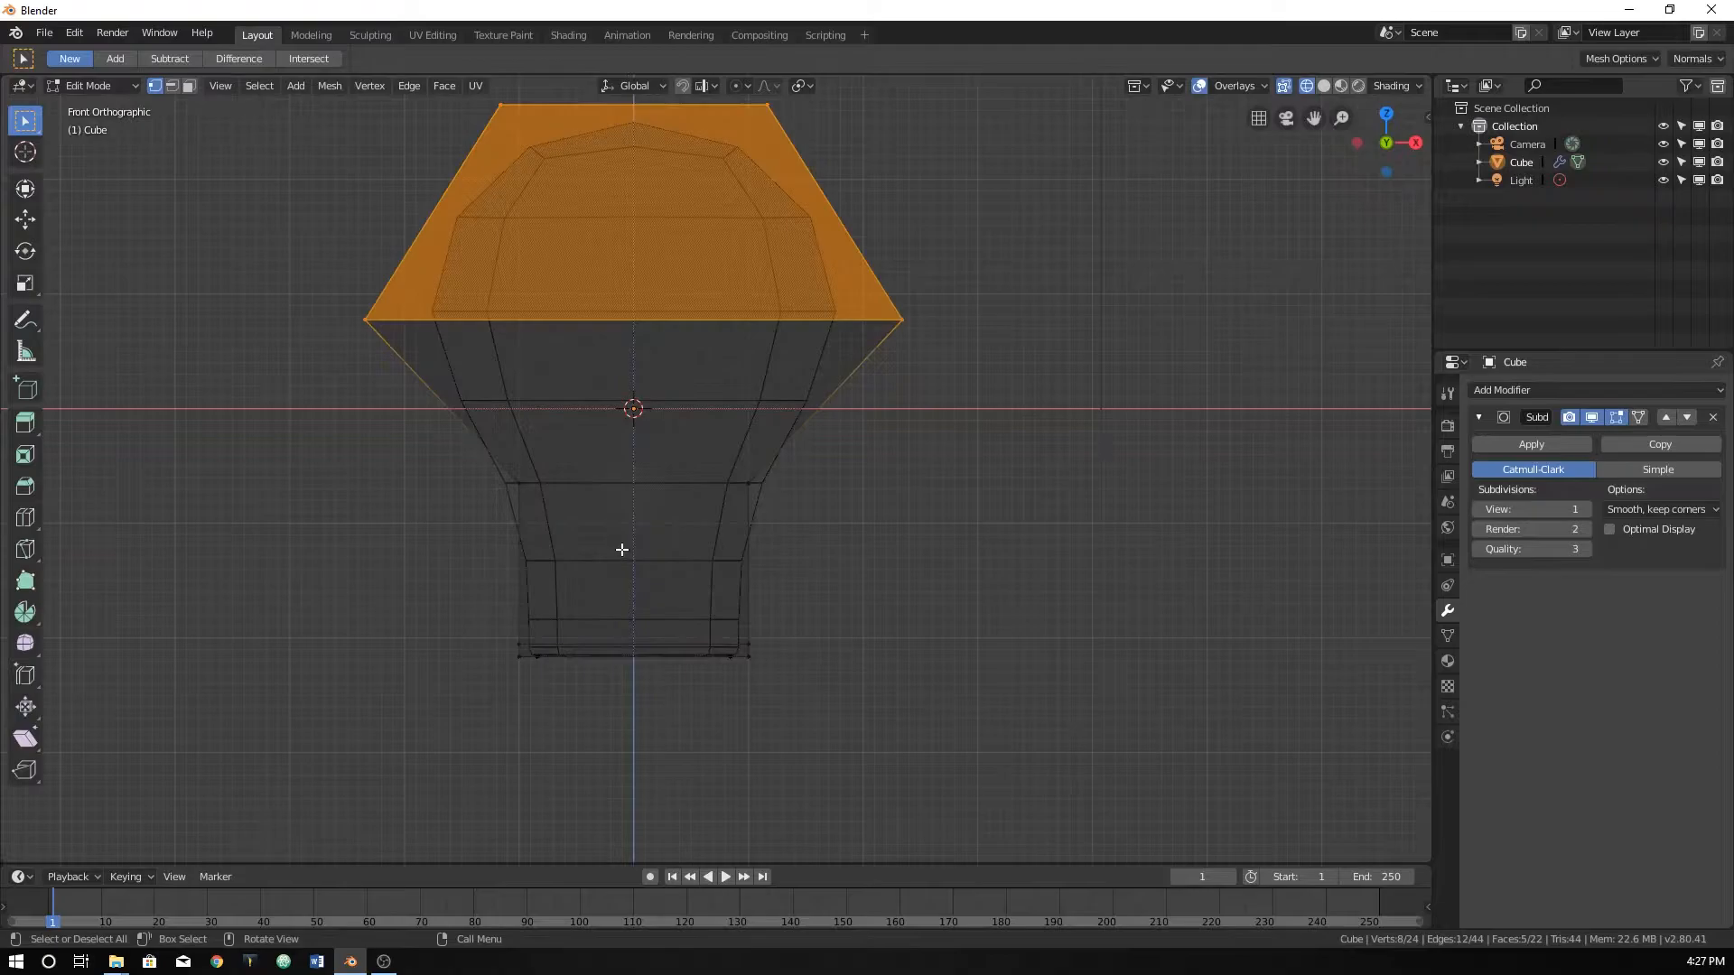
{"action": "scroll", "coordinate": [575, 434], "scroll_direction": "down", "scroll_amount": 2}
{"action": "middle_click_drag", "start_coordinate": [626, 481], "coordinate": [651, 524], "text": "shift"}
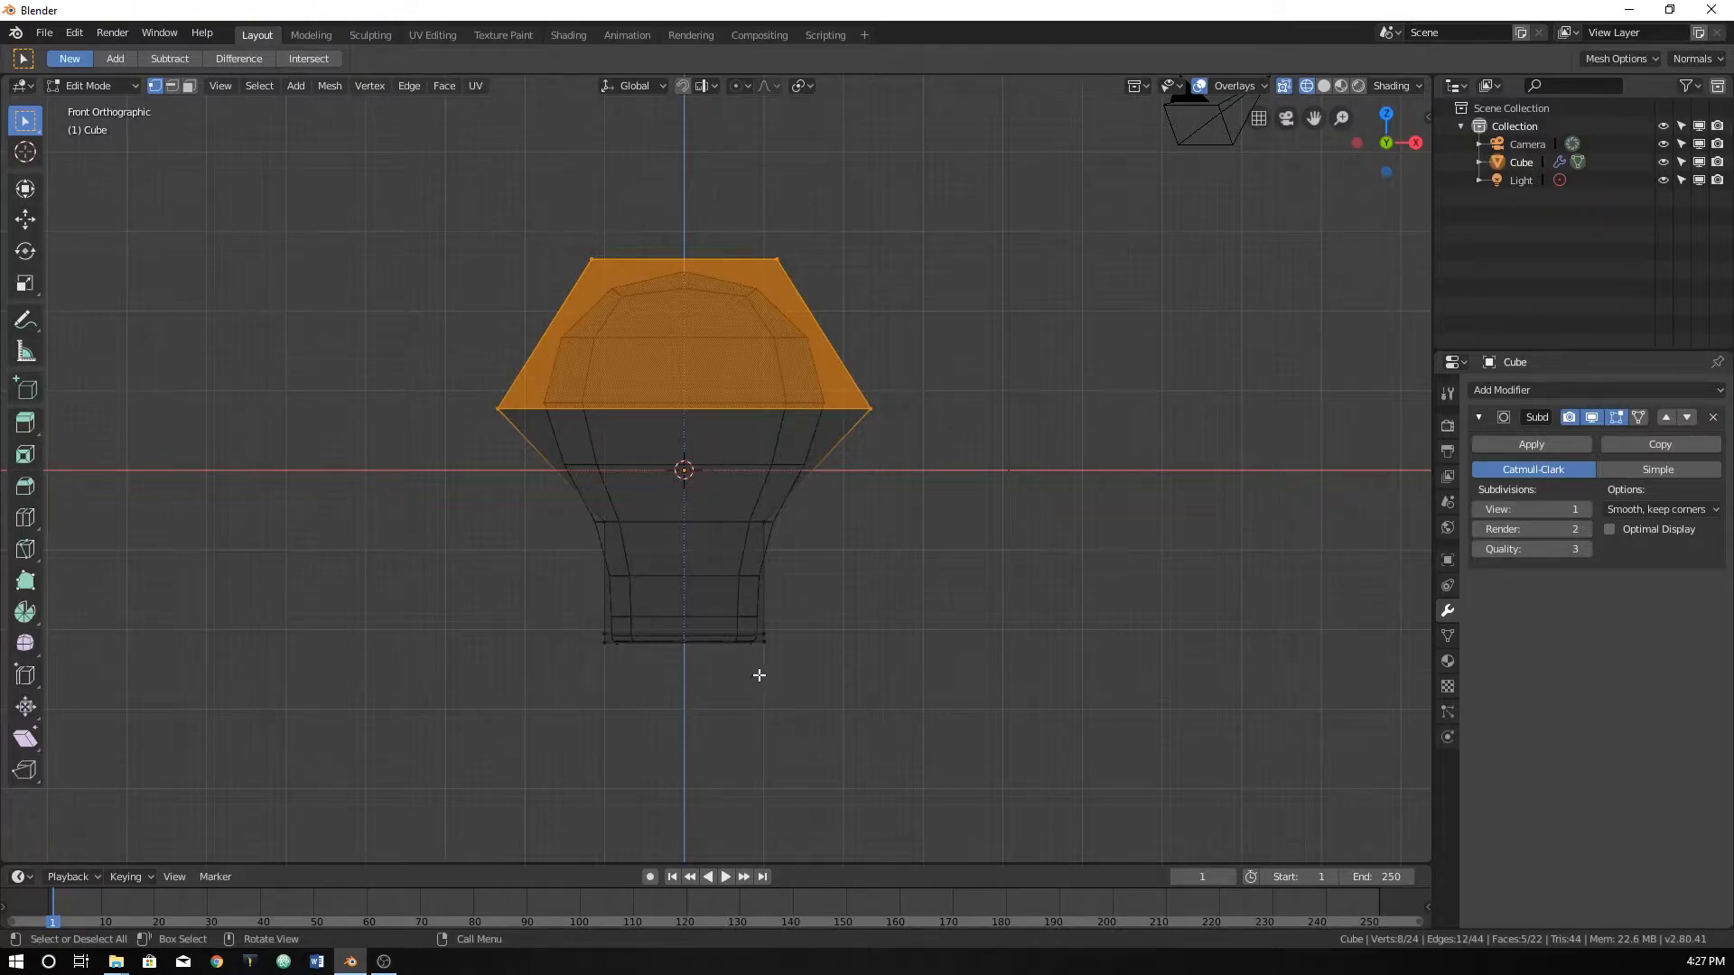
Preview the Subdivision Surface modifier at viewport level 2 in object mode, and return it to level 1.
{"action": "key", "text": "Tab"}
{"action": "middle_click_drag", "start_coordinate": [765, 620], "coordinate": [781, 567]}
{"action": "key", "text": "KP_1"}
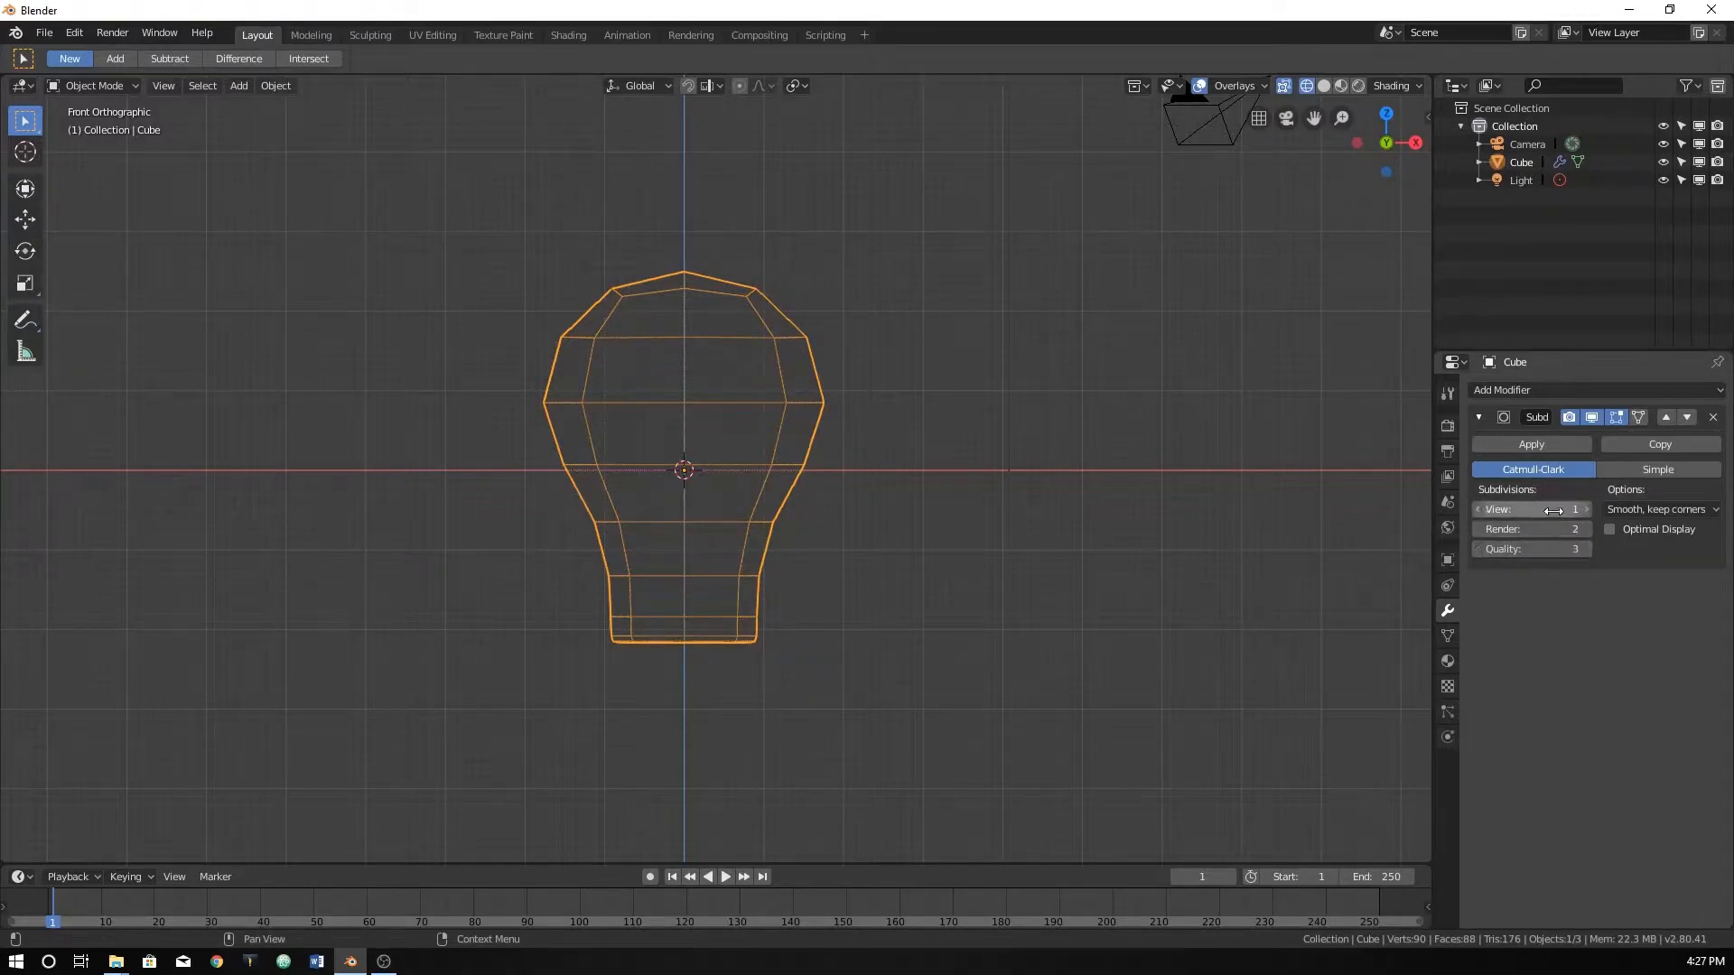
{"action": "left_click", "coordinate": [1584, 509]}
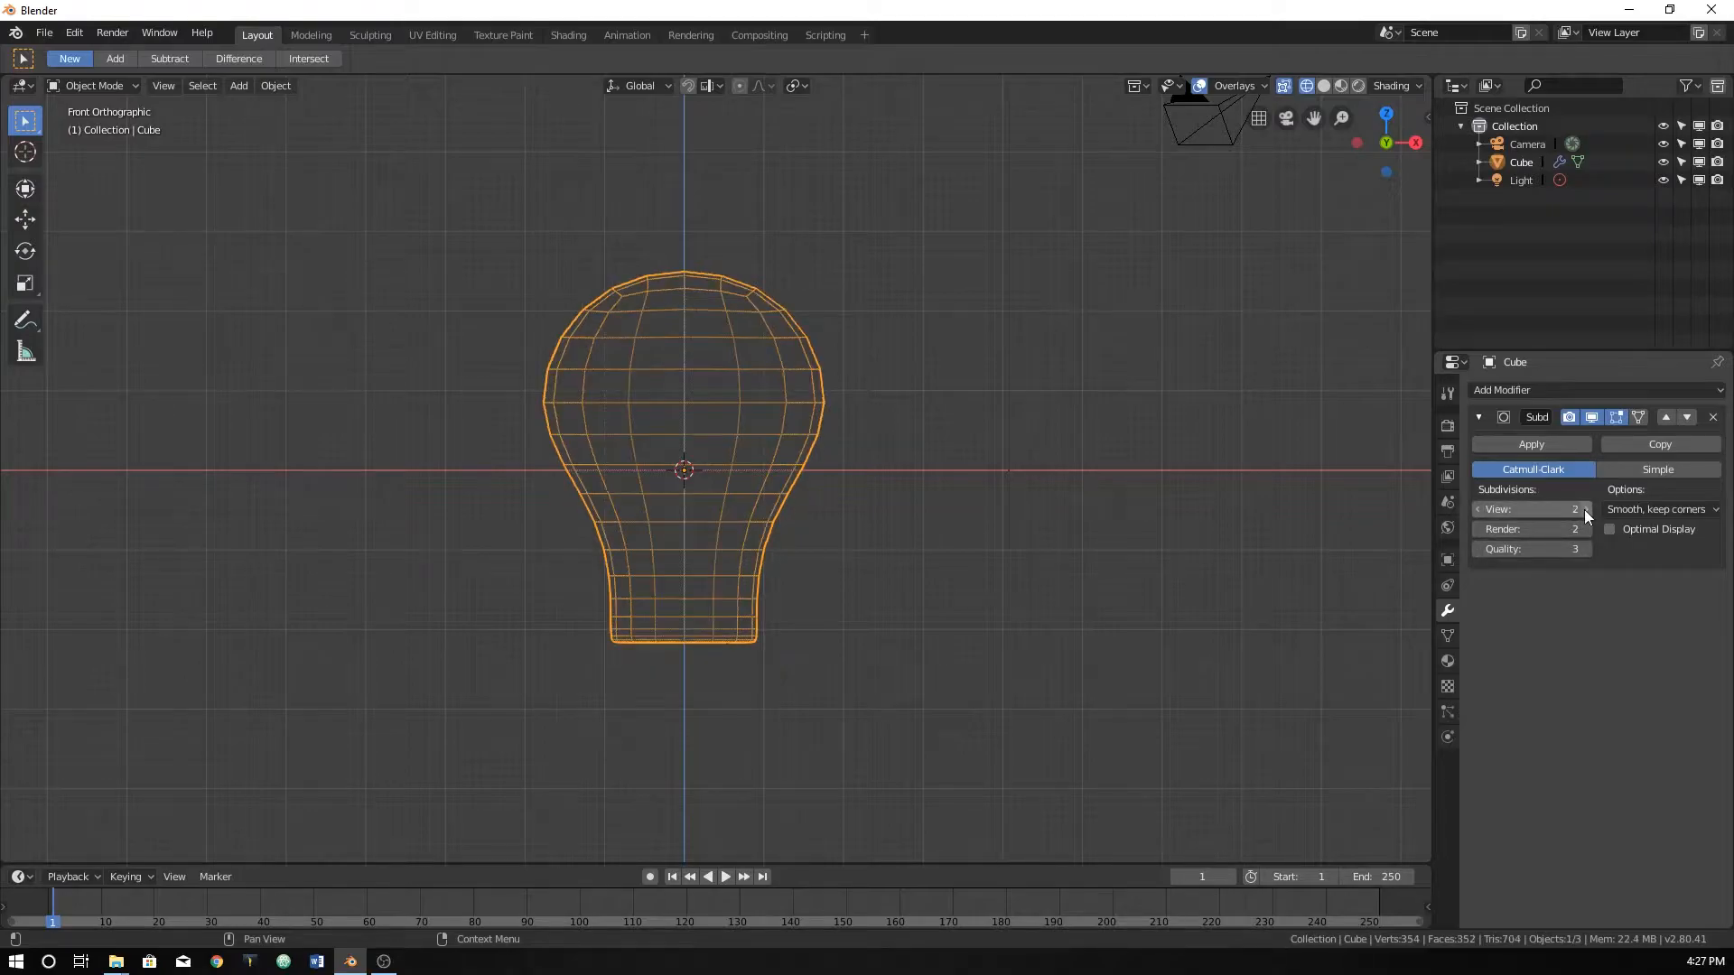
{"action": "left_click", "coordinate": [1477, 509]}
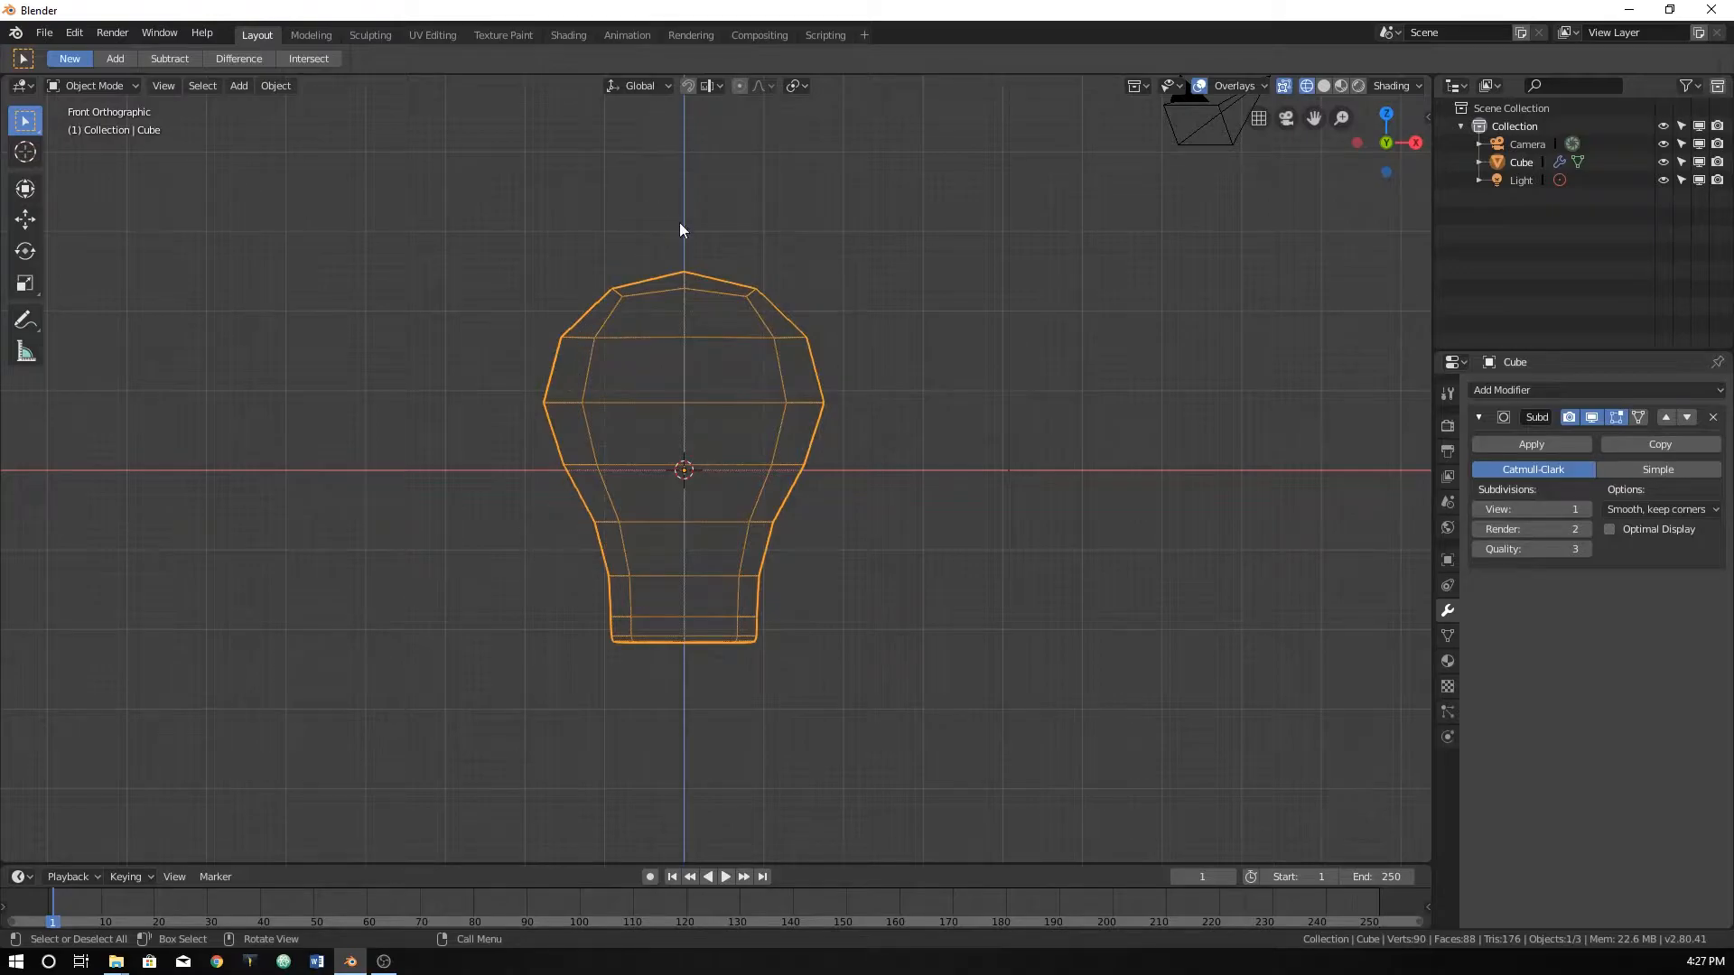
Switch the viewport to Solid shading and apply Shade Smooth to the bulb.
{"action": "key", "text": "z"}
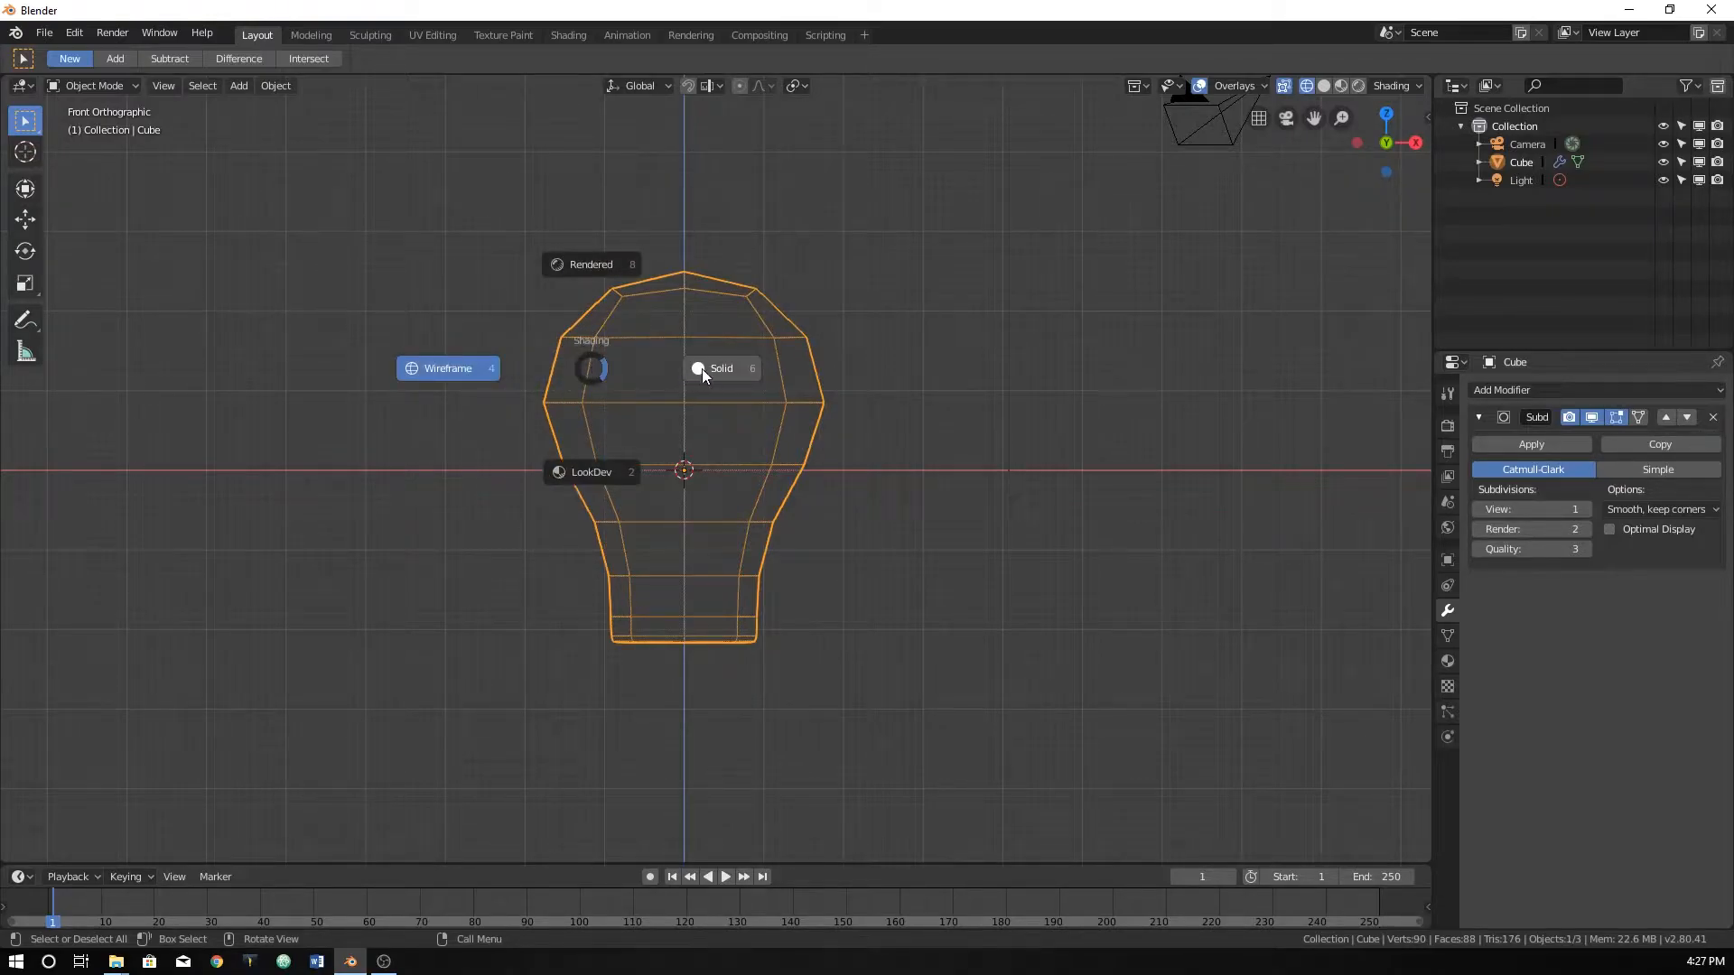
{"action": "left_click", "coordinate": [704, 369]}
{"action": "mouse_move", "coordinate": [711, 398]}
{"action": "middle_mouse_down"}
{"action": "mouse_move", "coordinate": [745, 451]}
{"action": "mouse_move", "coordinate": [684, 369]}
{"action": "middle_mouse_up"}
{"action": "right_click", "coordinate": [684, 368]}
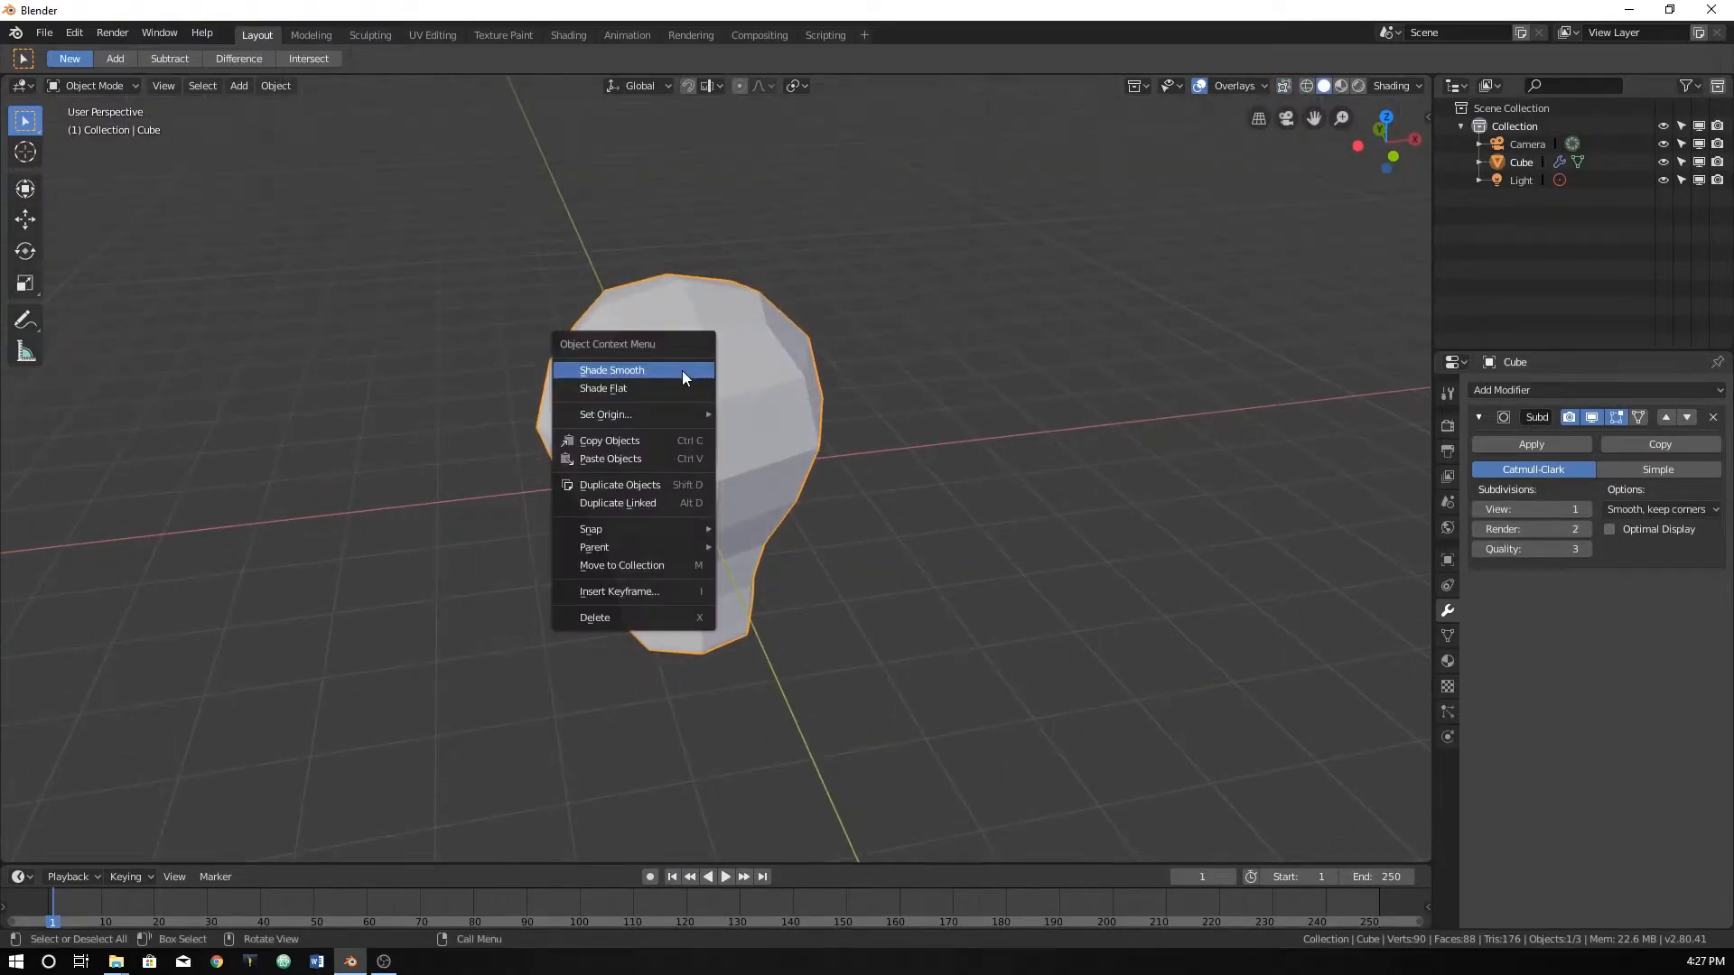
{"action": "left_click", "coordinate": [681, 370]}
{"action": "middle_click_drag", "start_coordinate": [735, 465], "coordinate": [663, 454]}
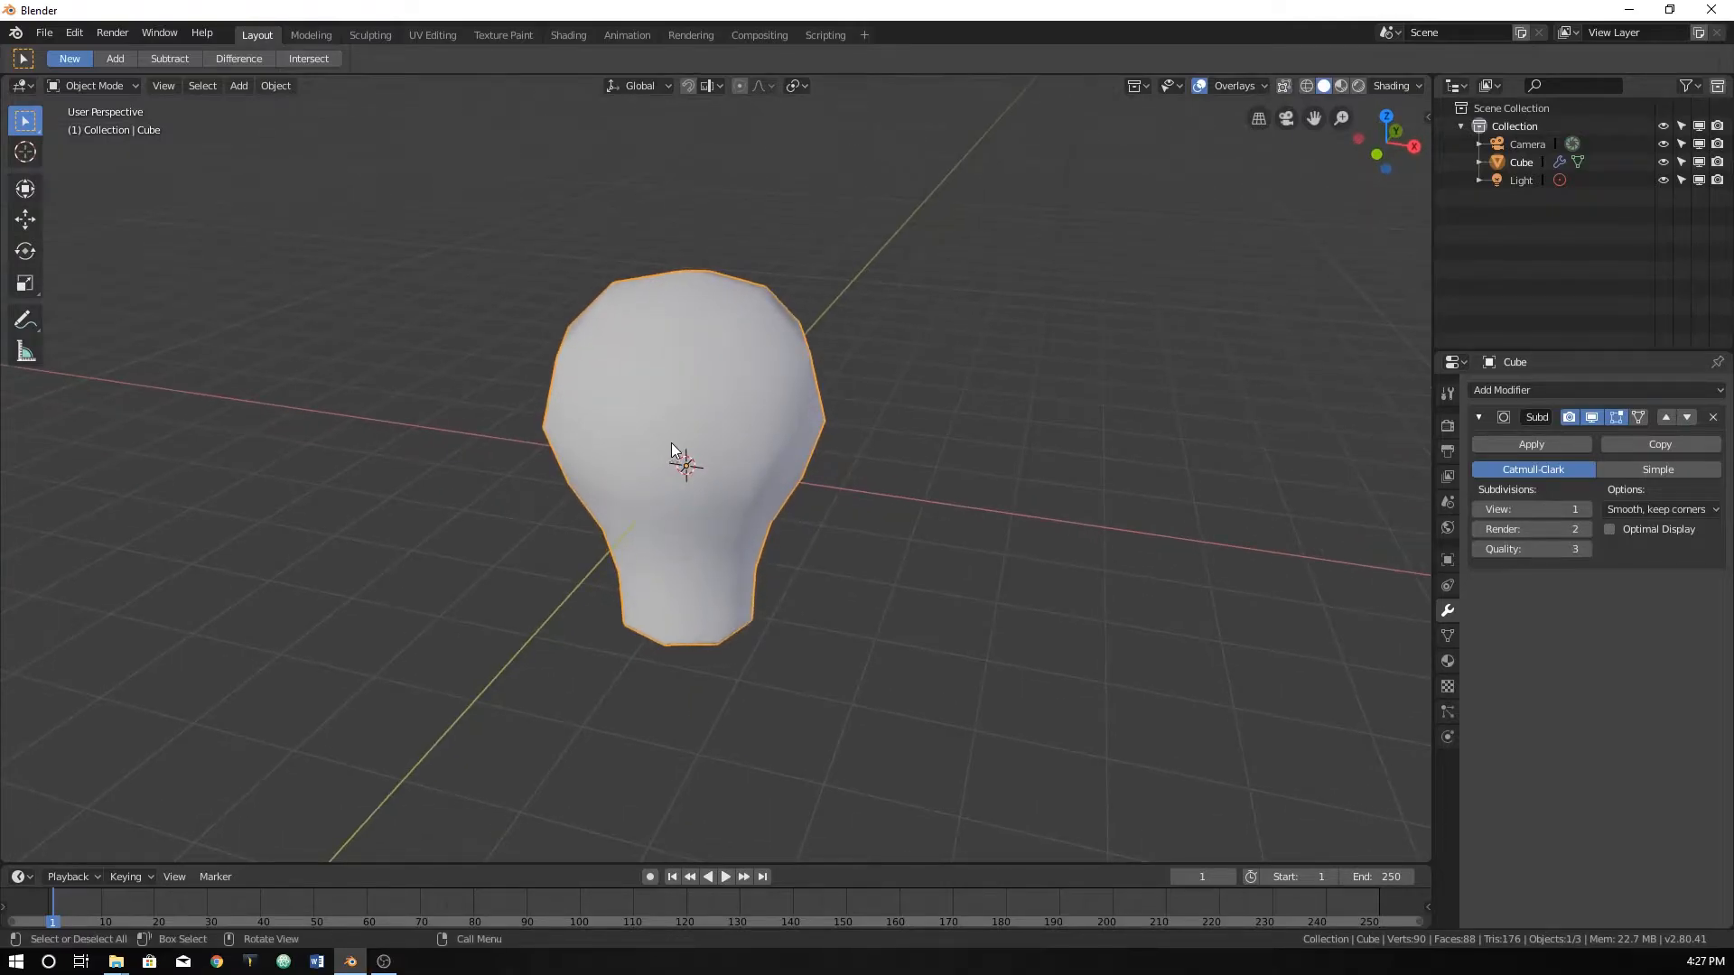
{"action": "right_click", "coordinate": [719, 394]}
{"action": "left_click", "coordinate": [724, 394]}
Add a 2 m mesh plane from the front view and enable Align to View for it.
{"action": "key", "text": "KP_1"}
{"action": "scroll", "coordinate": [760, 399], "scroll_direction": "up", "scroll_amount": 1}
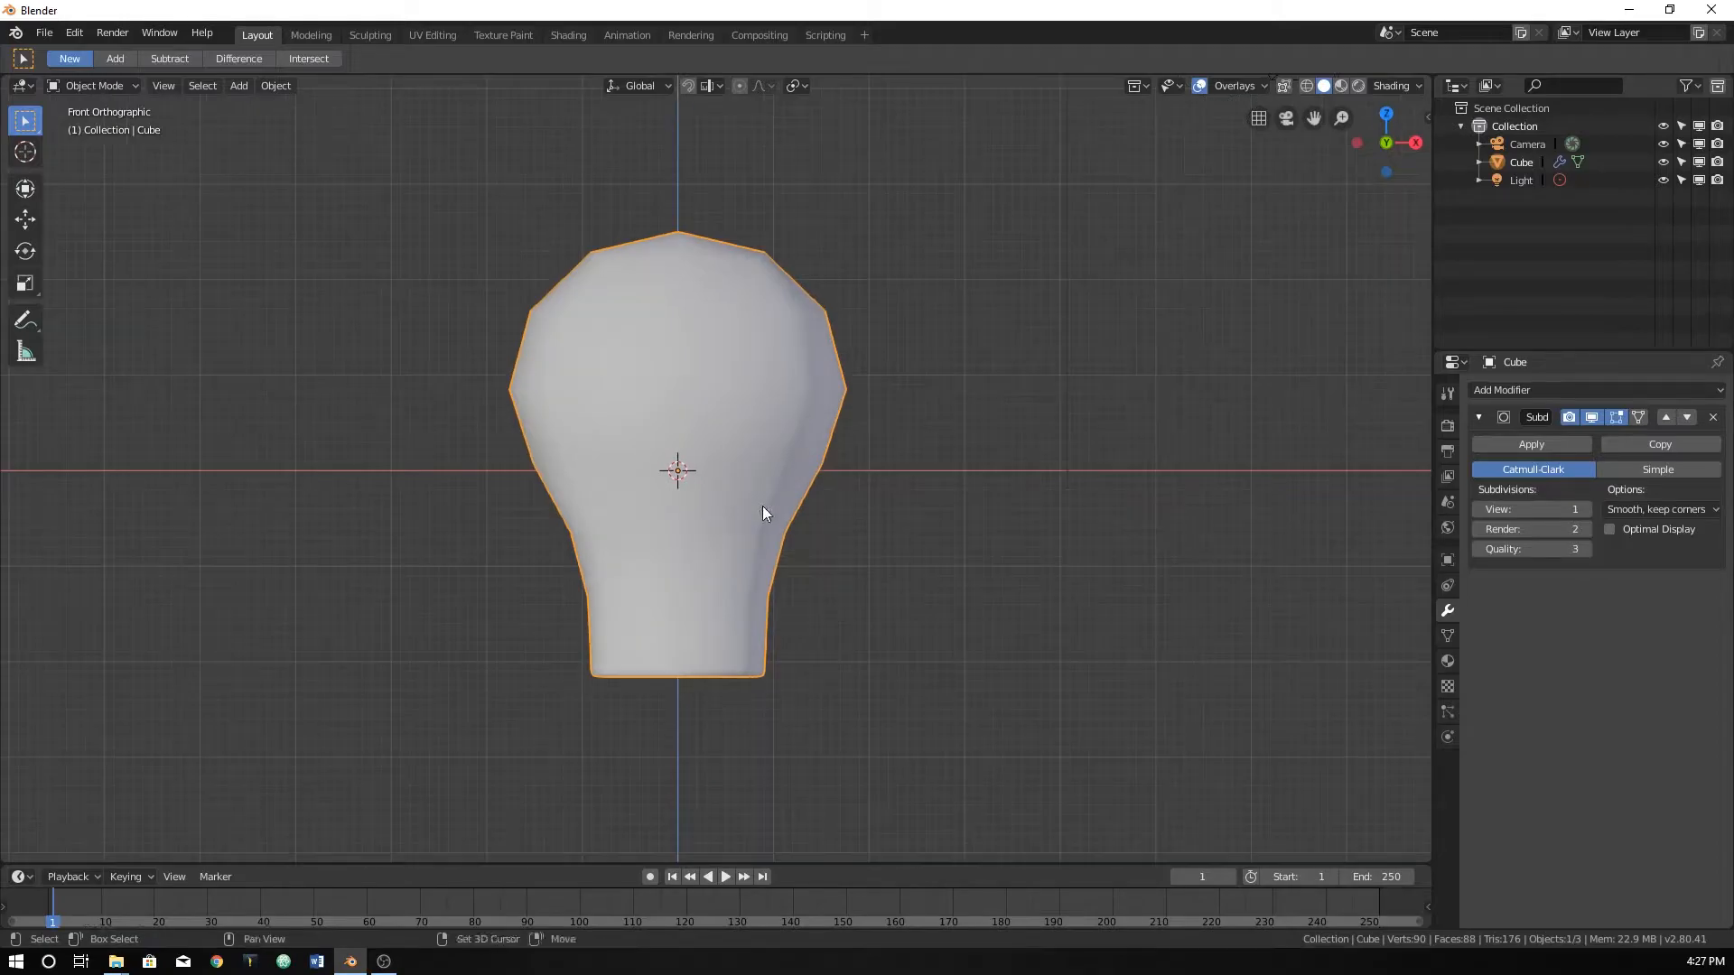
{"action": "middle_click_drag", "start_coordinate": [763, 513], "coordinate": [704, 356], "text": "shift"}
{"action": "scroll", "coordinate": [703, 403], "scroll_direction": "up", "scroll_amount": 1}
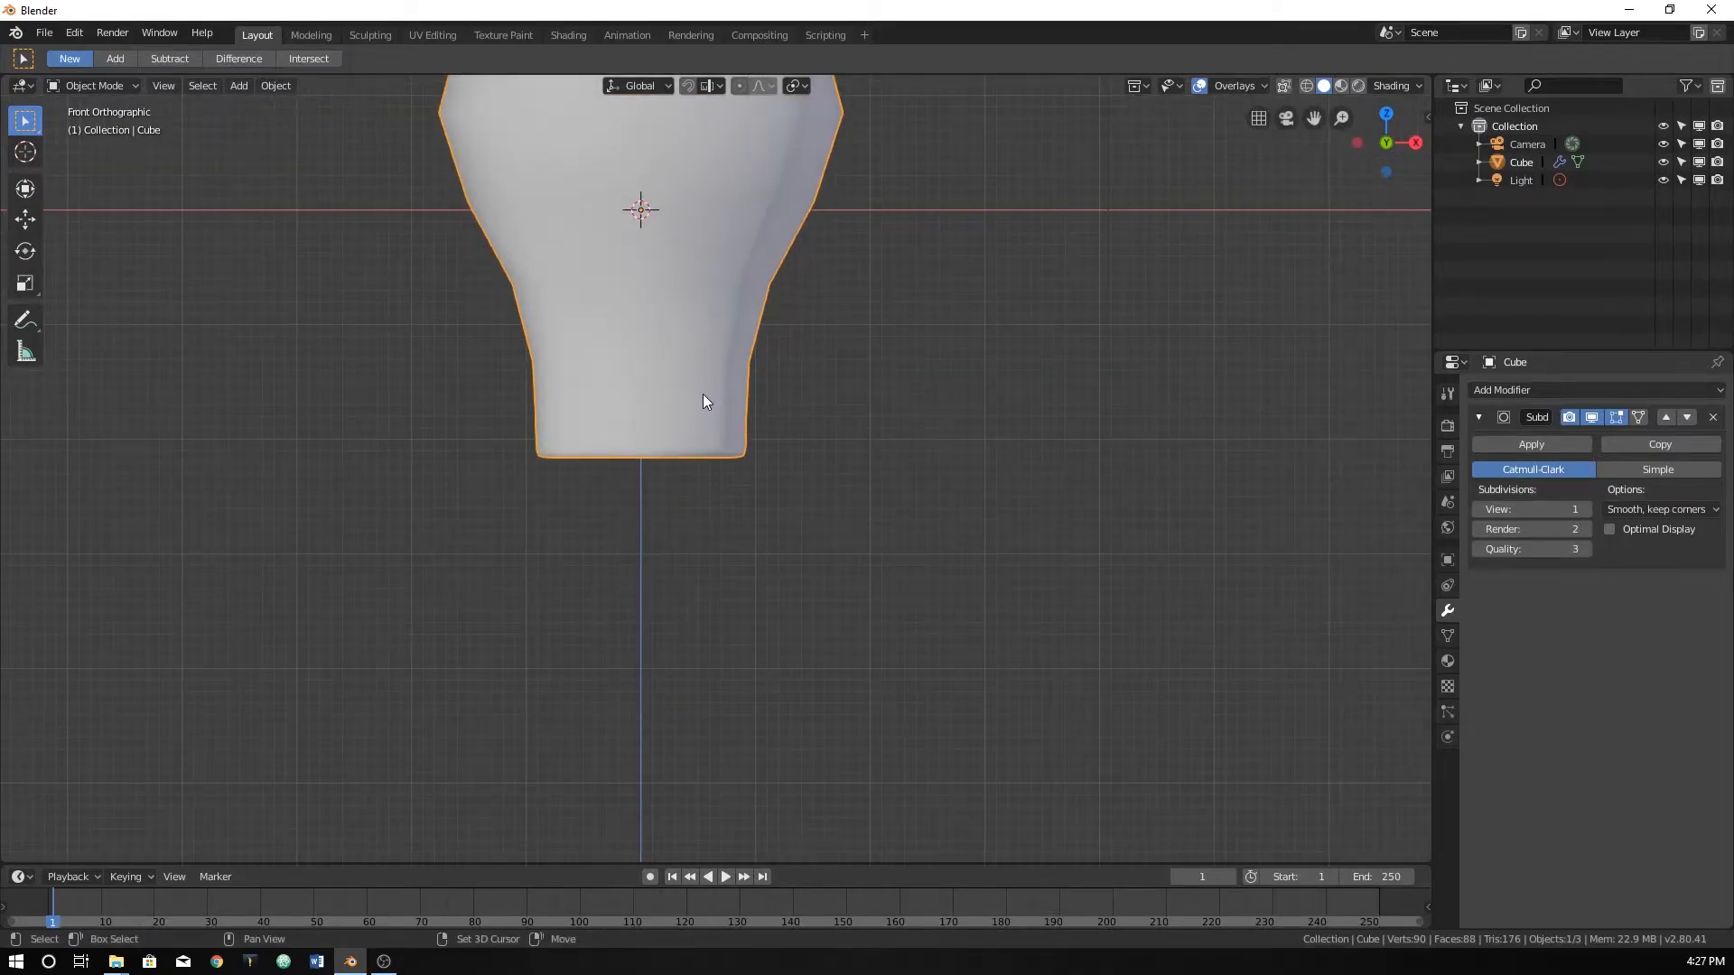
{"action": "key", "text": "shift+a"}
{"action": "mouse_move", "coordinate": [703, 393]}
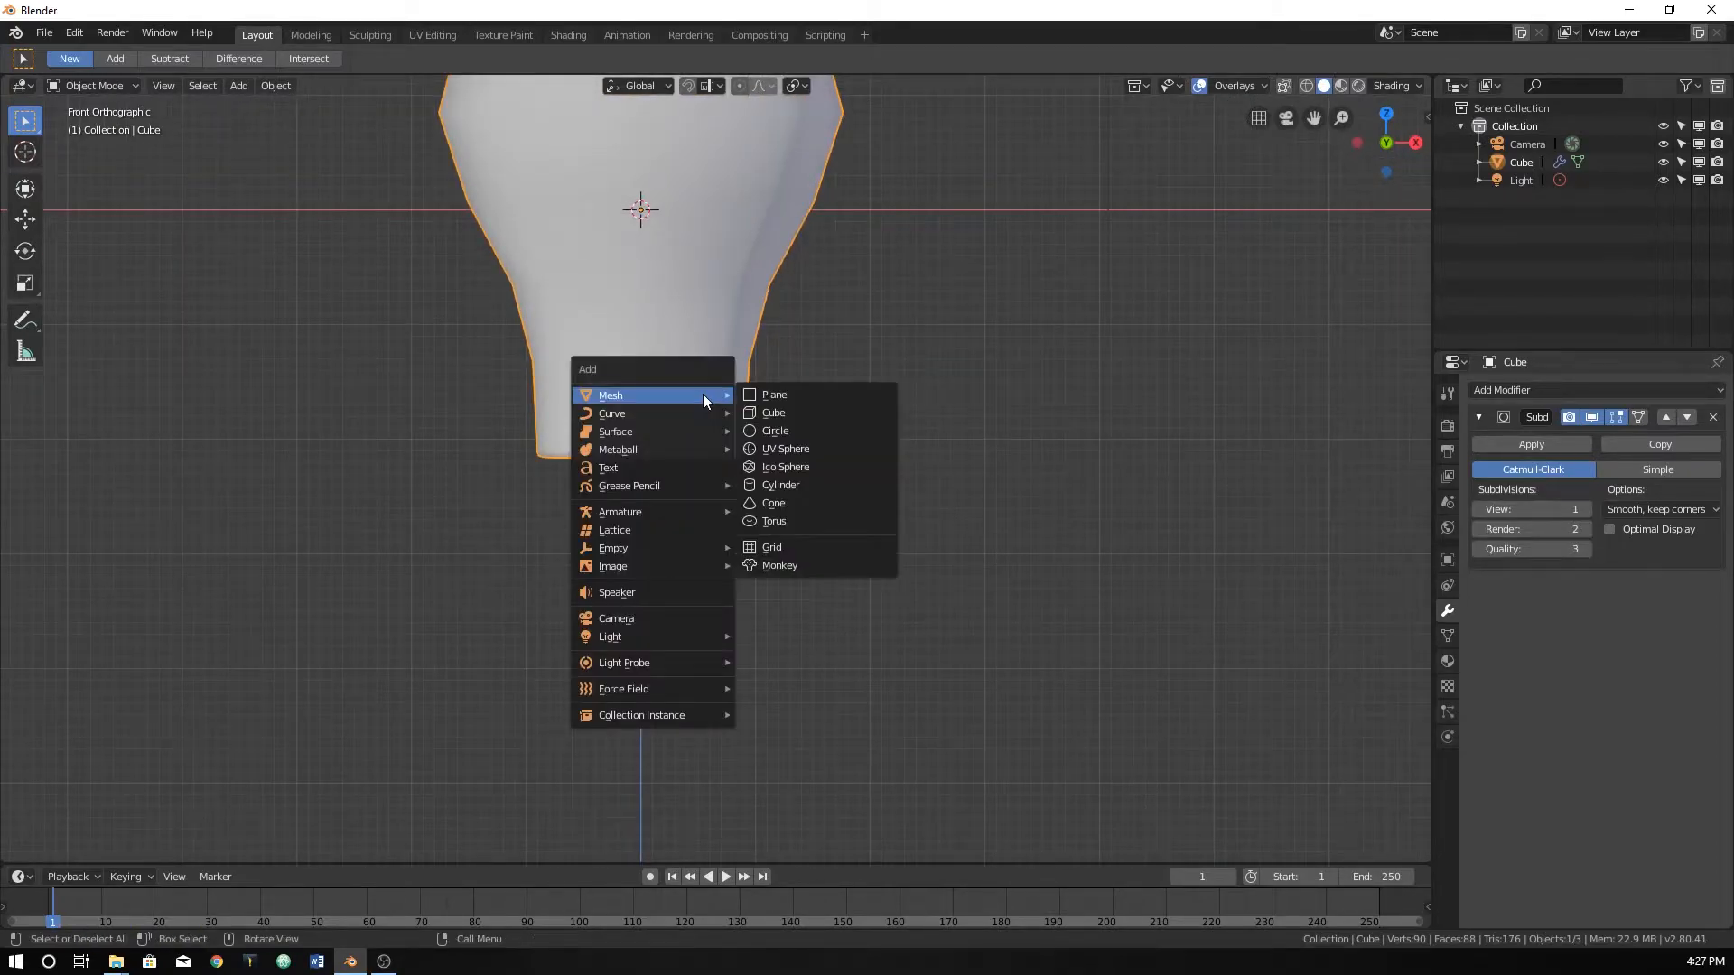
{"action": "left_click", "coordinate": [774, 395]}
{"action": "scroll", "coordinate": [723, 325], "scroll_direction": "down", "scroll_amount": 2}
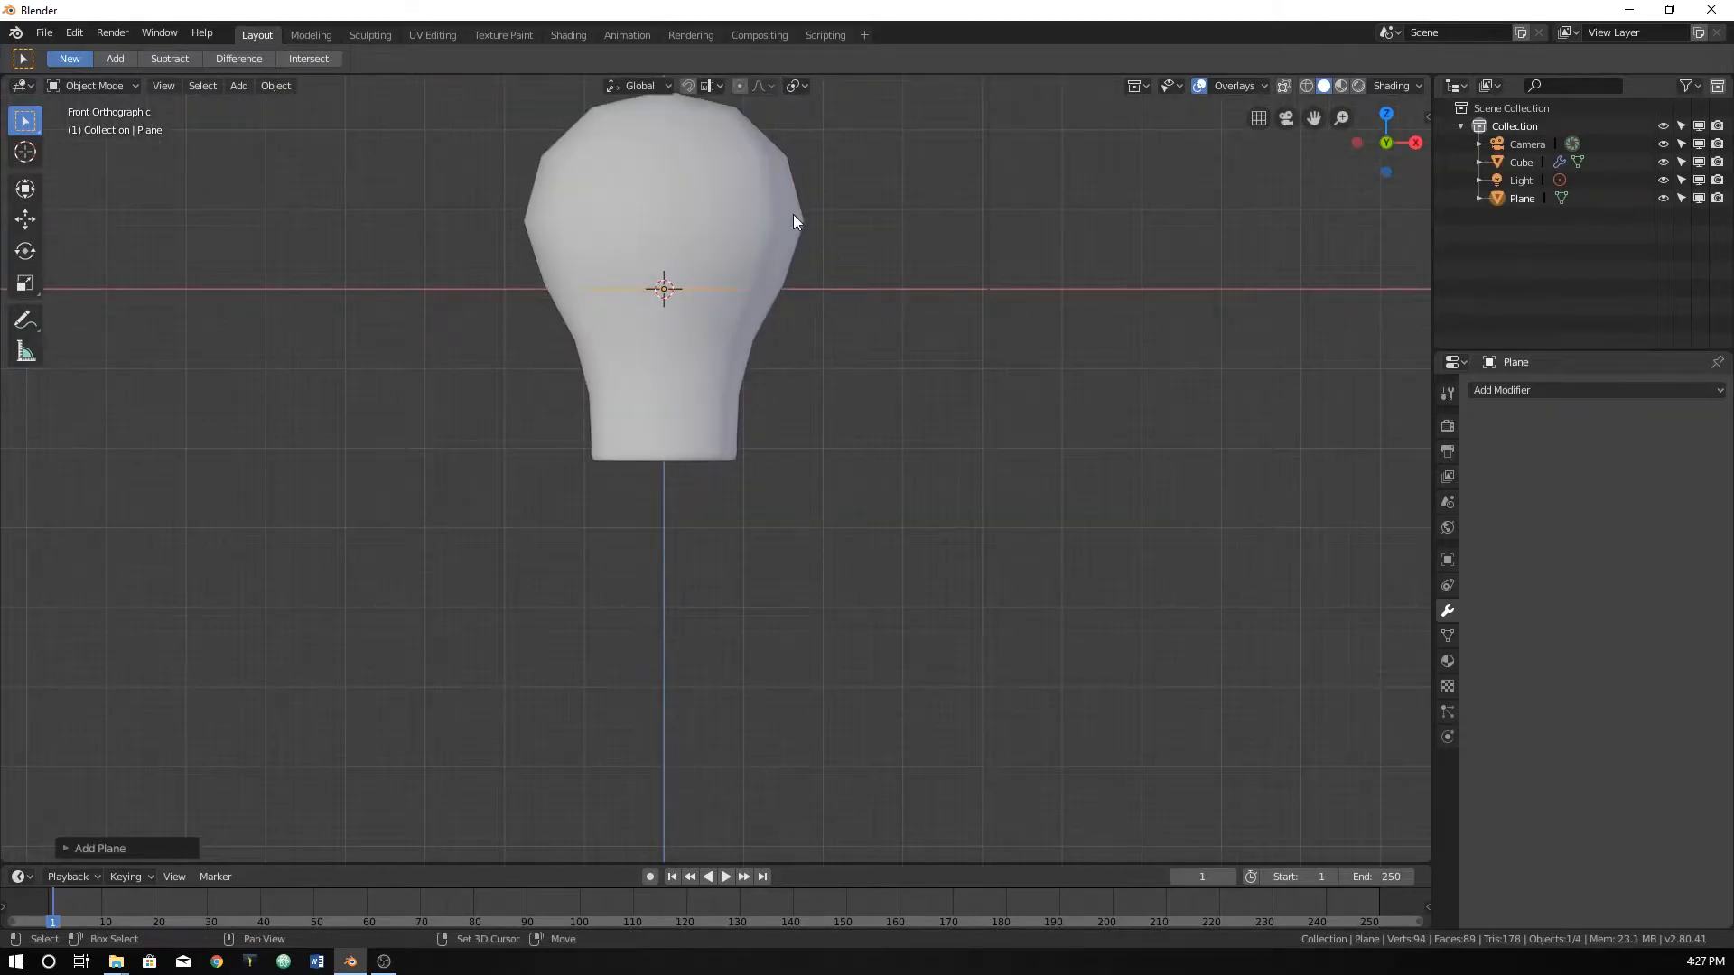
{"action": "middle_click_drag", "start_coordinate": [793, 215], "coordinate": [919, 310], "text": "shift"}
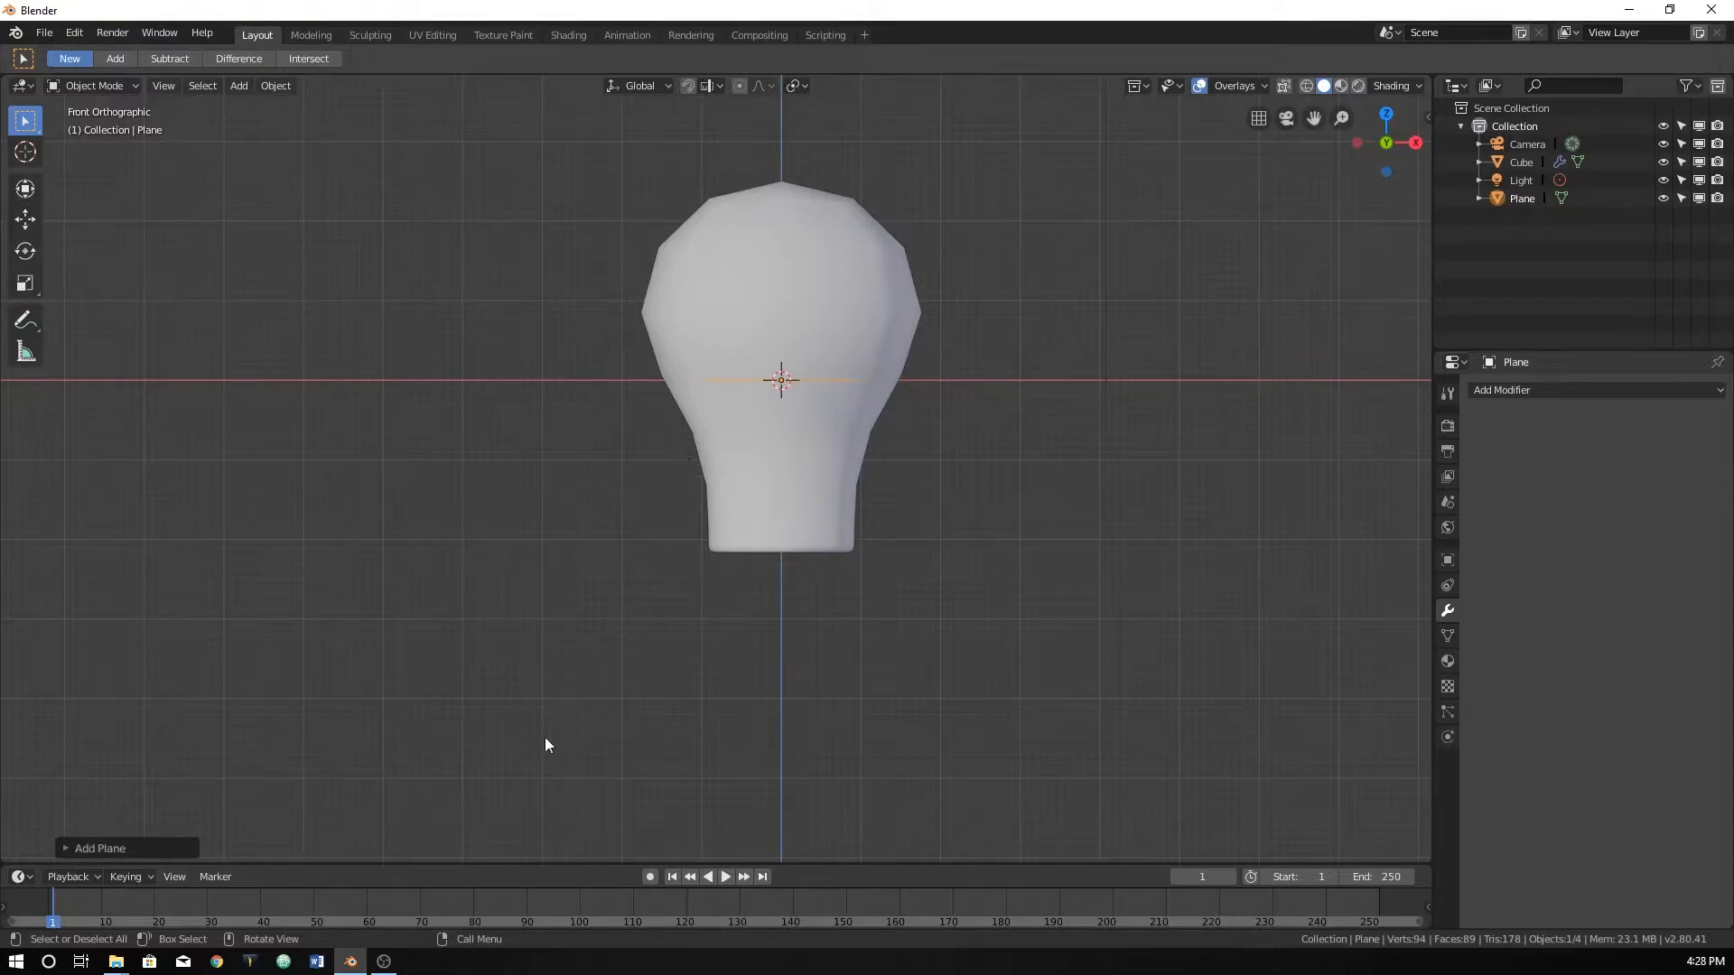
{"action": "left_click", "coordinate": [88, 848]}
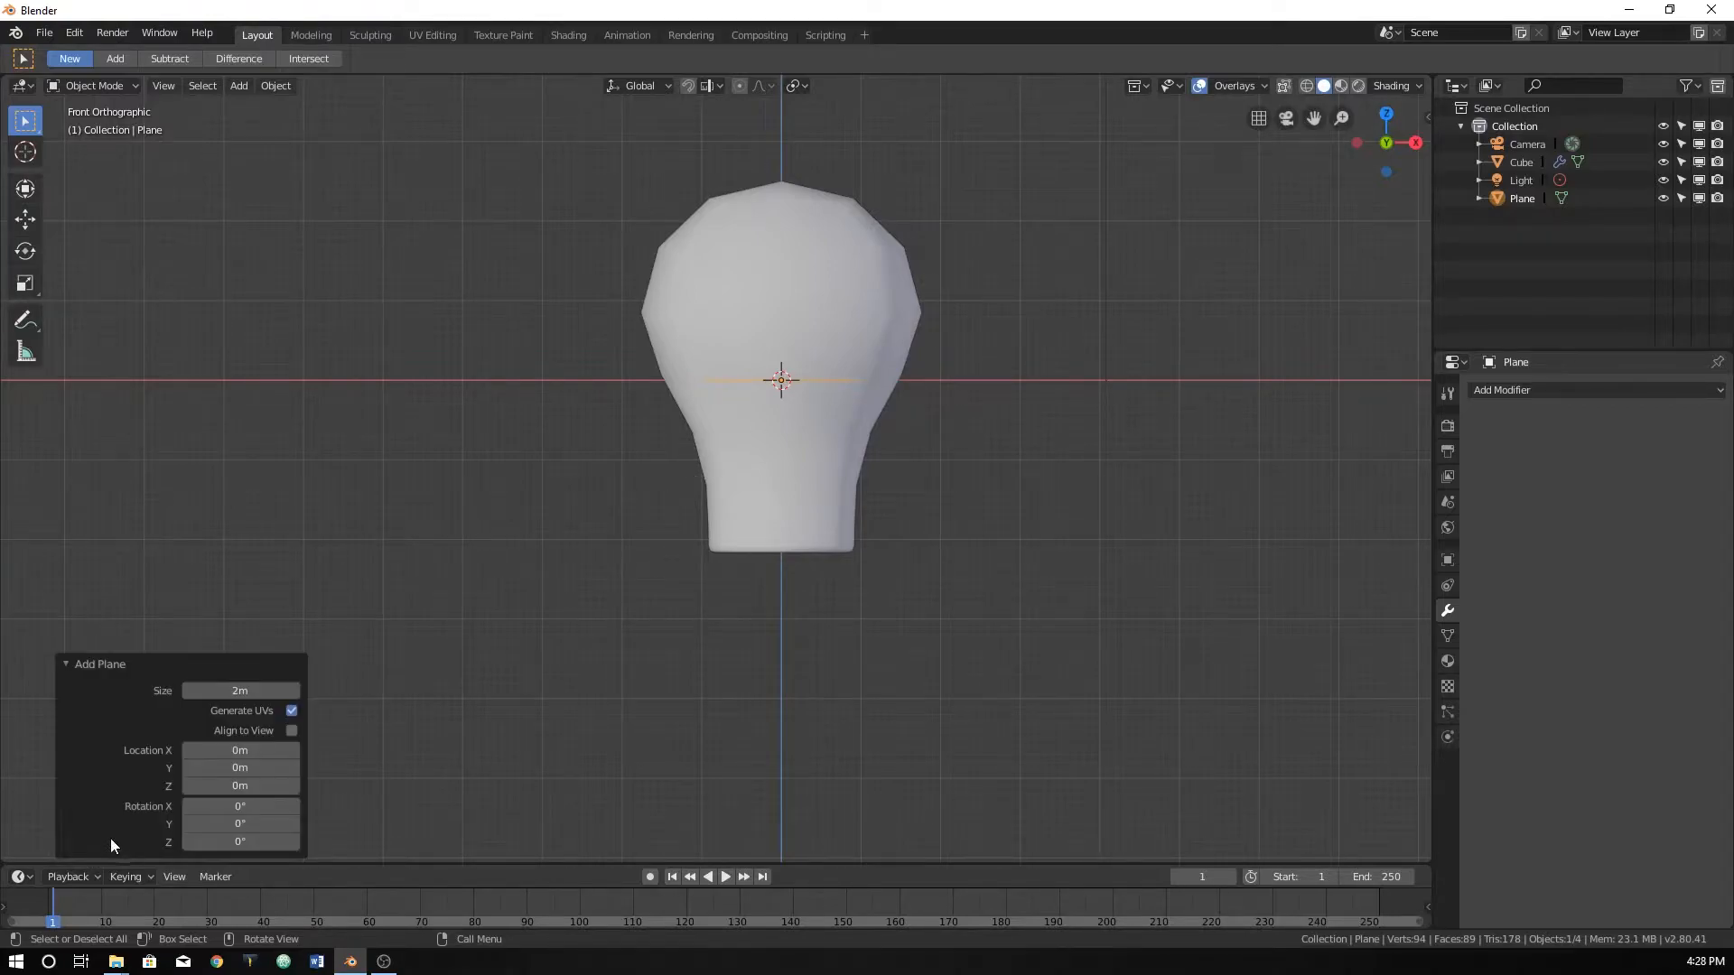
{"action": "left_click", "coordinate": [289, 731]}
Move the plane straight down along Z by about 2.22 m so it straddles the bulb's base.
{"action": "scroll", "coordinate": [825, 357], "scroll_direction": "up", "scroll_amount": 2}
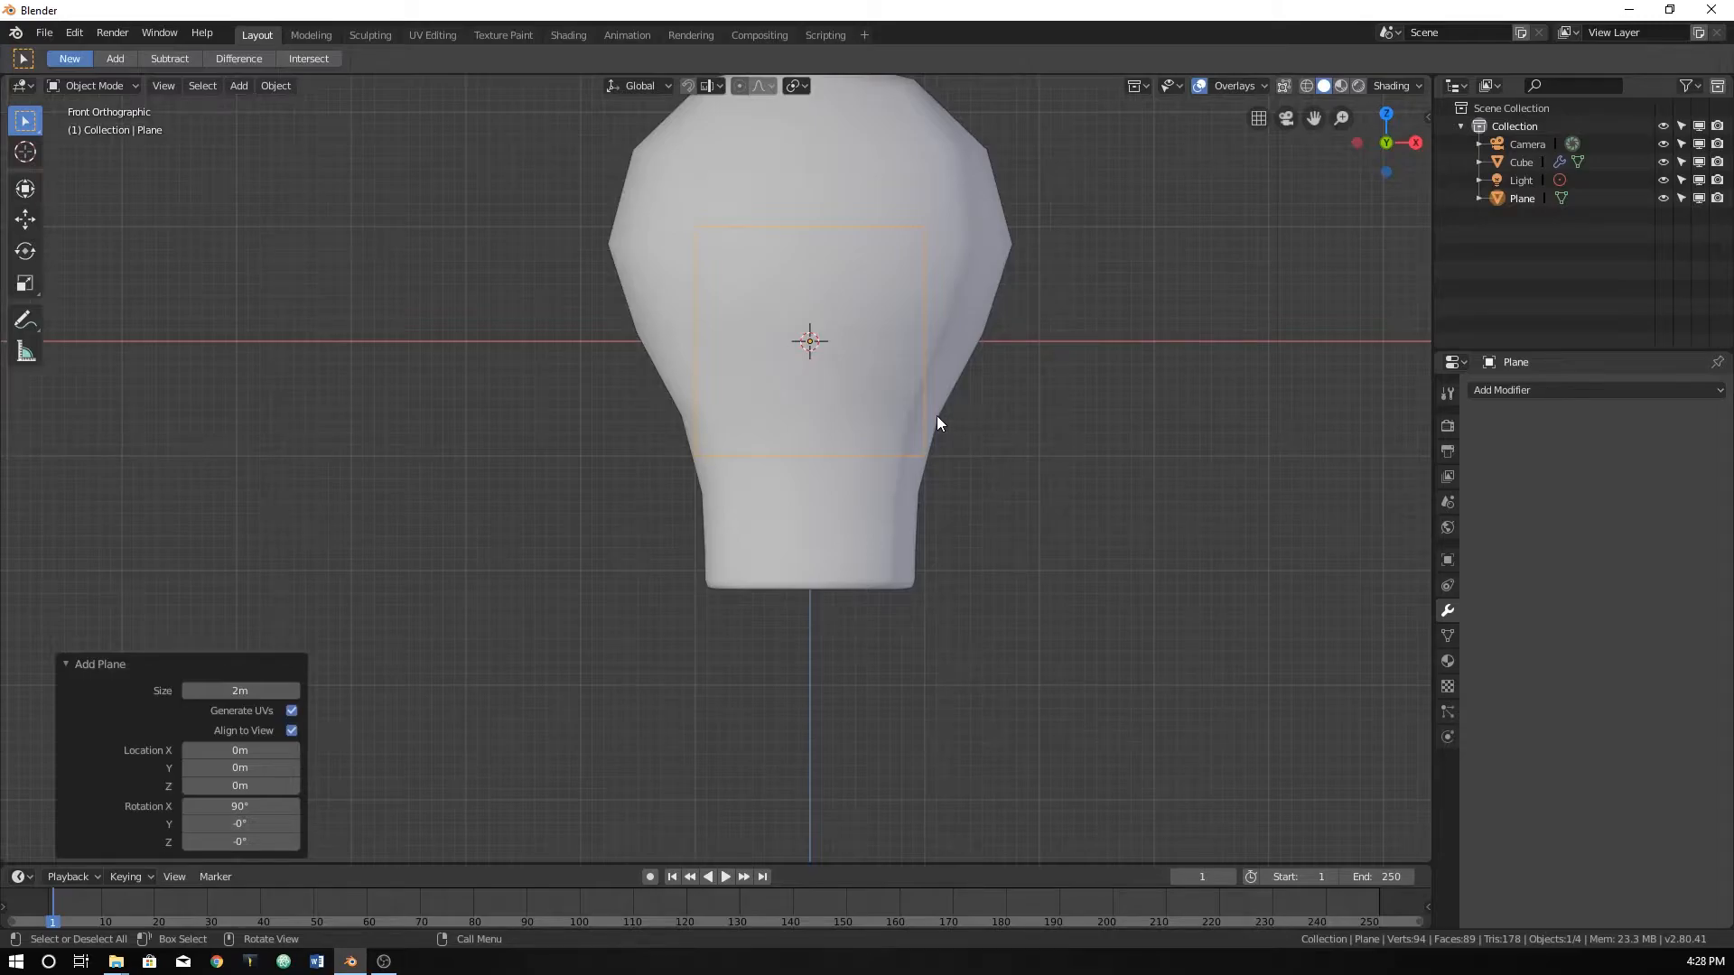
{"action": "key", "text": "g"}
{"action": "key", "text": "z"}
{"action": "left_click", "coordinate": [929, 582]}
{"action": "middle_click_drag", "start_coordinate": [951, 633], "coordinate": [880, 481], "text": "shift"}
{"action": "scroll", "coordinate": [818, 588], "scroll_direction": "up", "scroll_amount": 2}
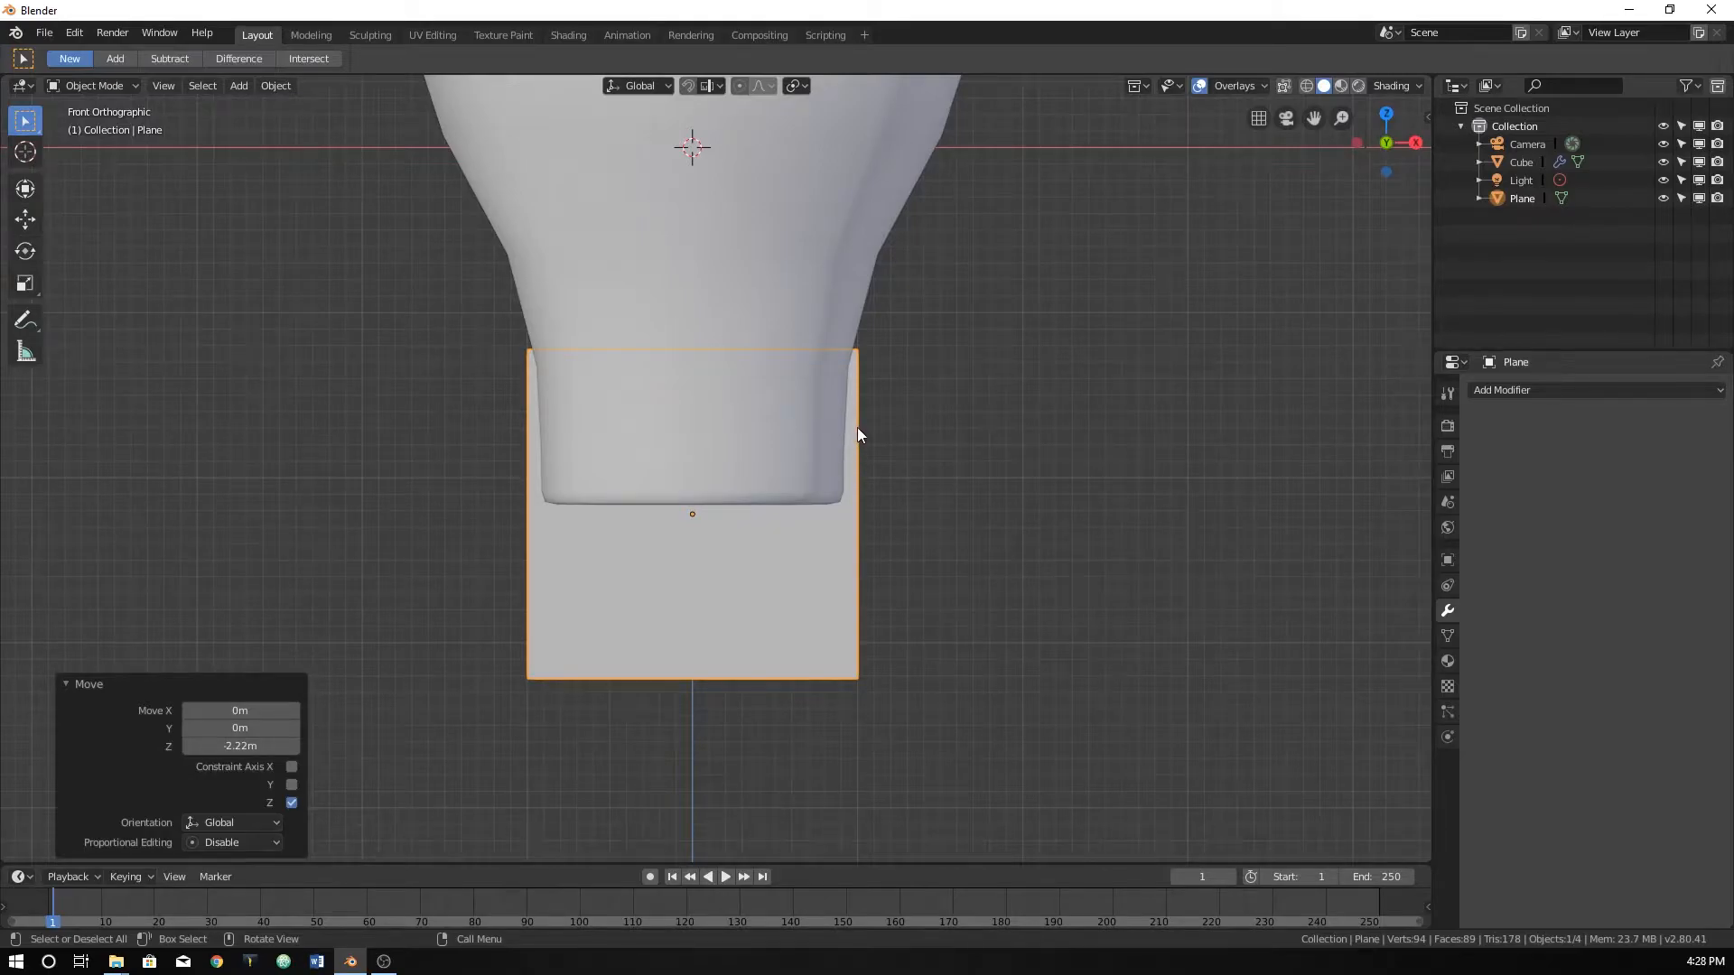
{"action": "key", "text": "g"}
{"action": "key", "text": "z"}
{"action": "key", "text": "Escape"}
In edit mode, move the plane's geometry about 1.08 m along X and about 0.04 m down, away from its origin.
{"action": "scroll", "coordinate": [909, 530], "scroll_direction": "up", "scroll_amount": 1}
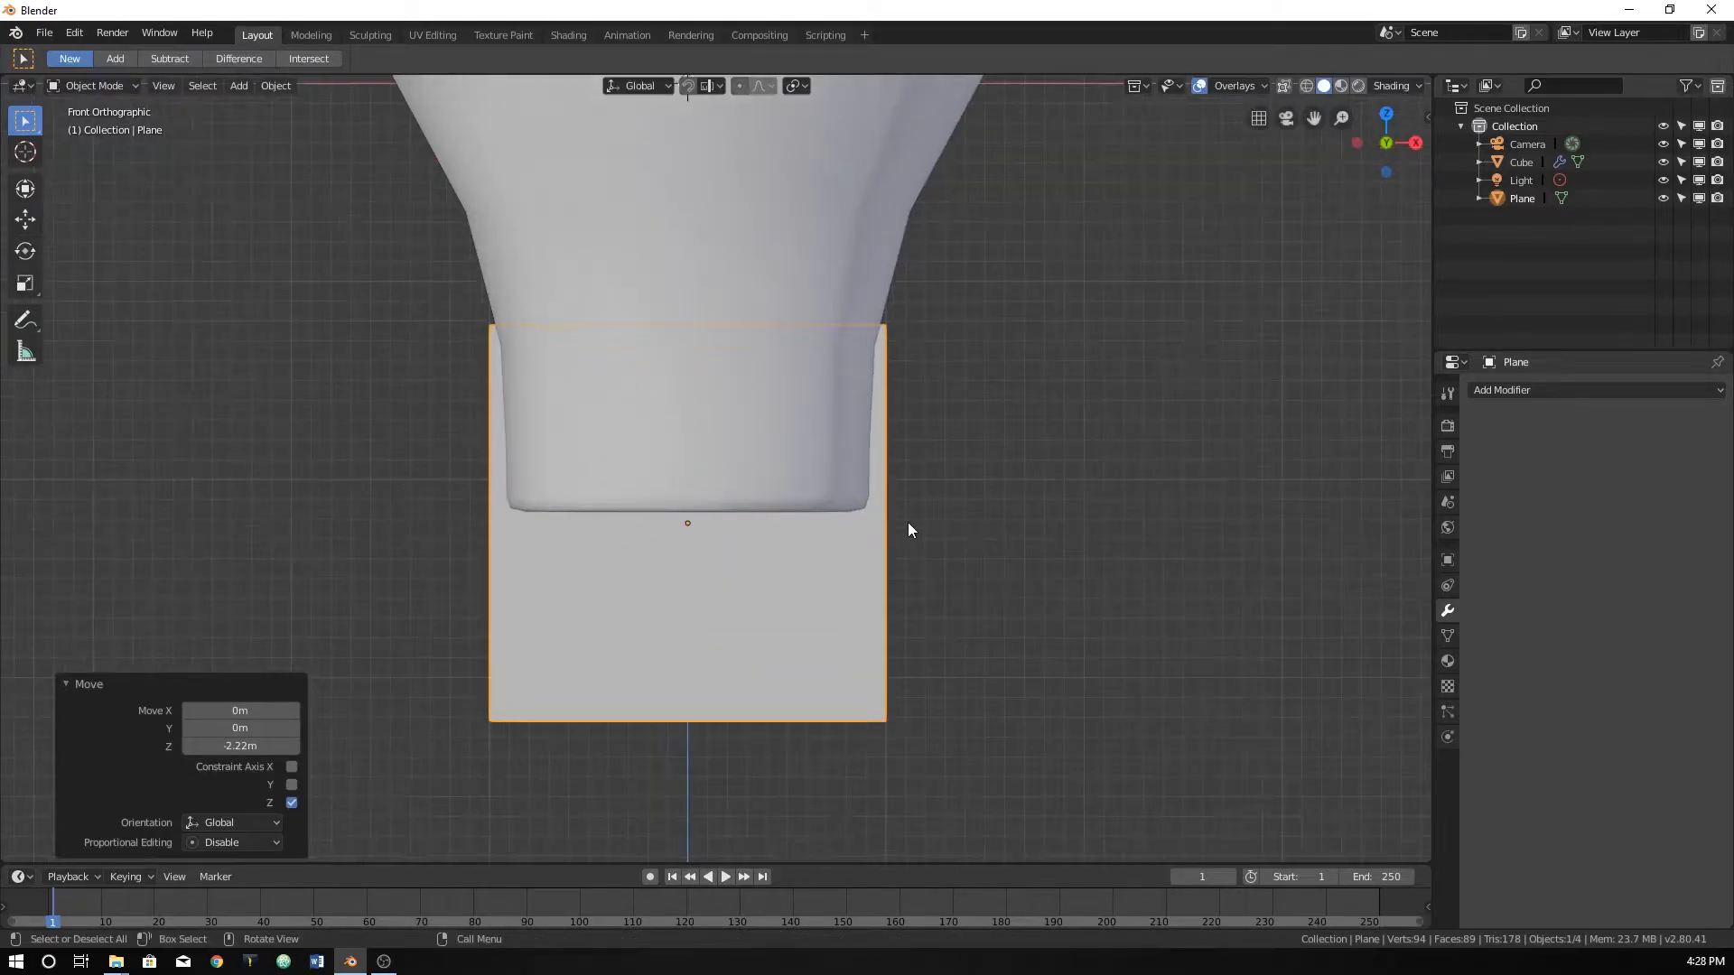
{"action": "middle_click_drag", "start_coordinate": [909, 530], "coordinate": [963, 485], "text": "shift"}
{"action": "key", "text": "Tab"}
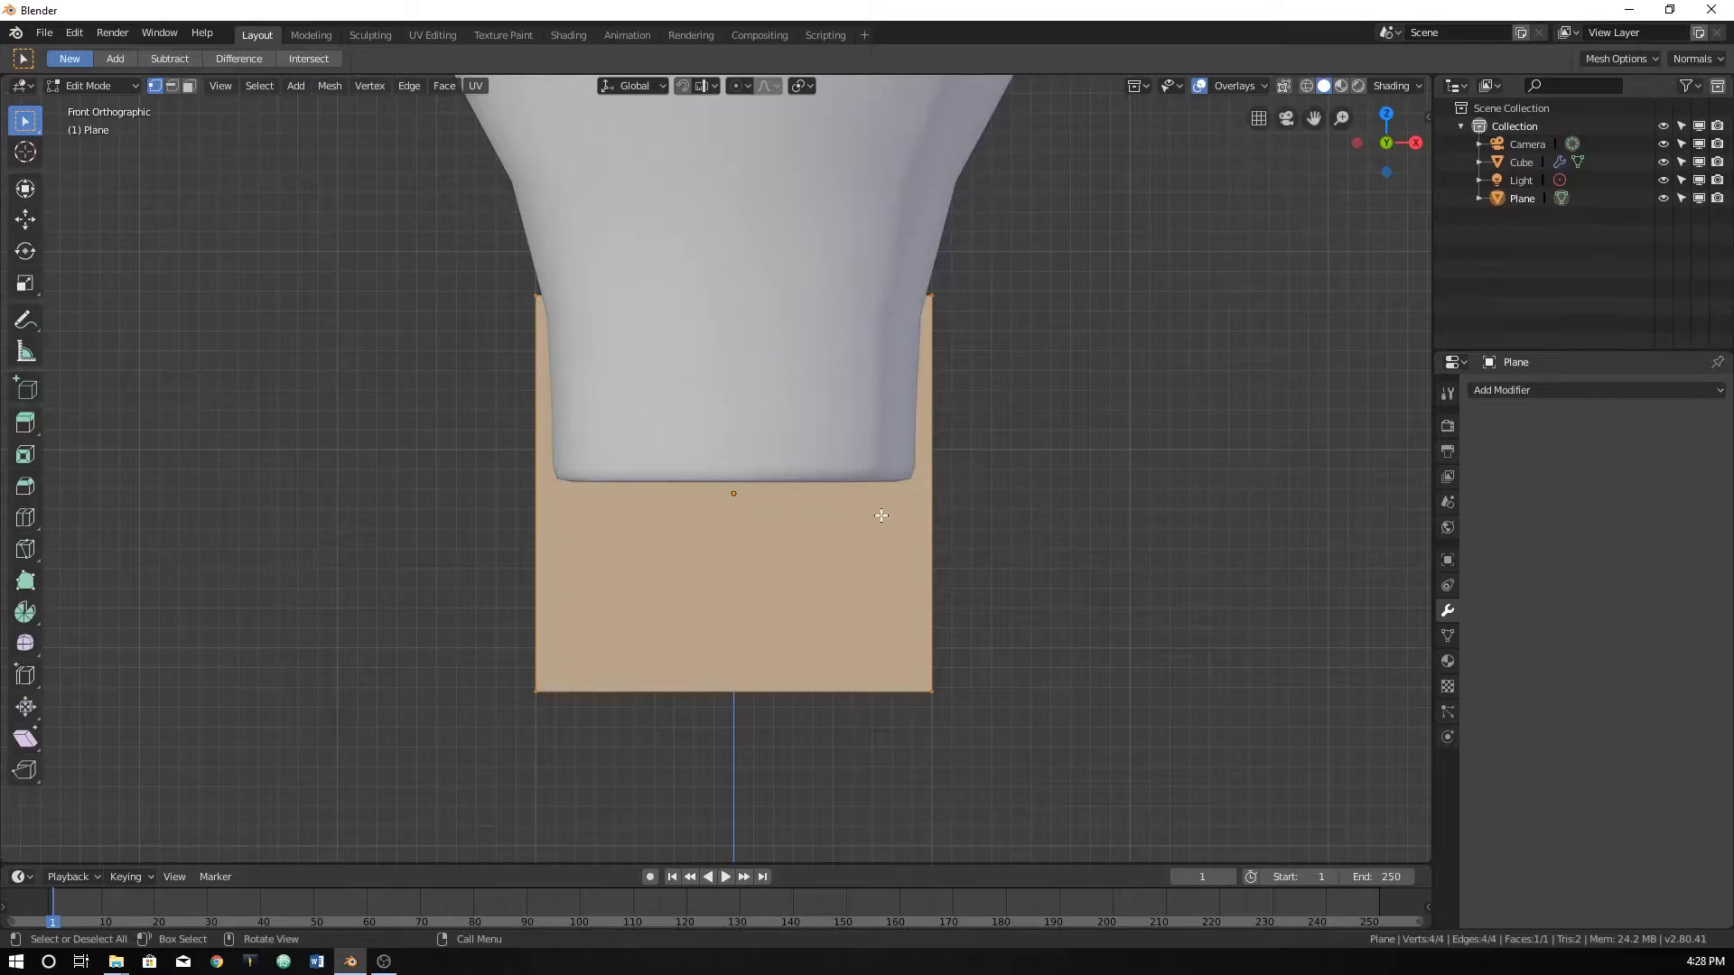
{"action": "key", "text": "g"}
{"action": "left_click", "coordinate": [956, 540]}
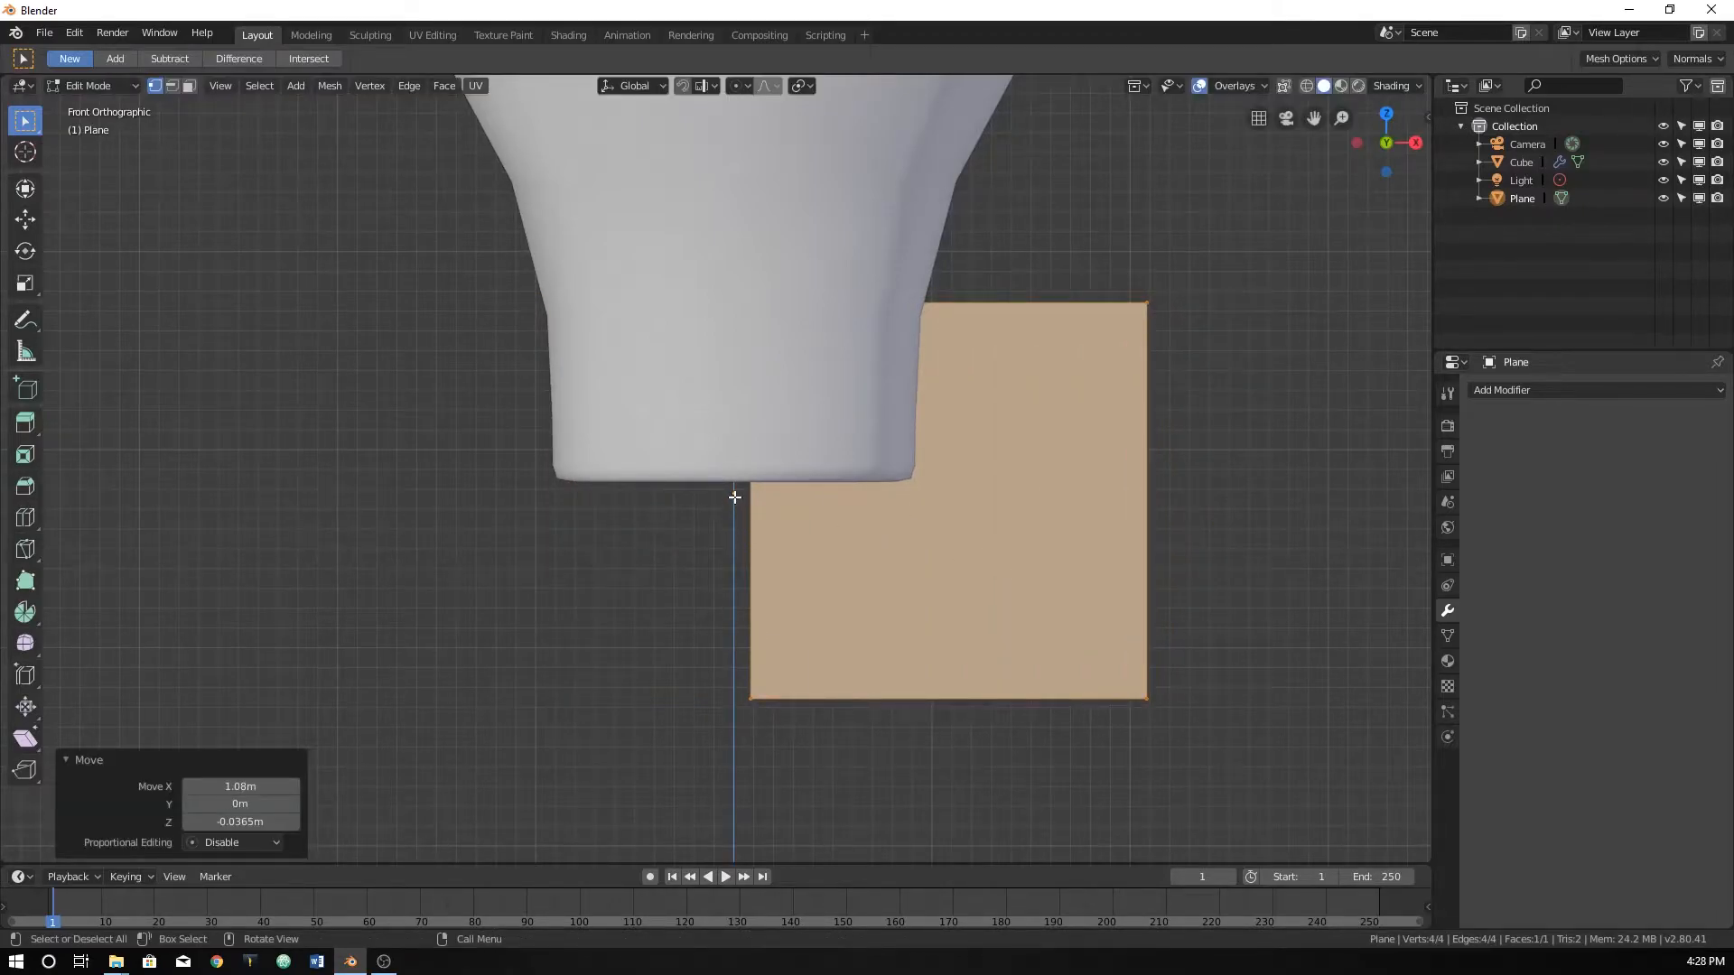
Scale the plane's geometry uniformly by about -0.229 to make a small square.
{"action": "scroll", "coordinate": [732, 499], "scroll_direction": "up", "scroll_amount": 5}
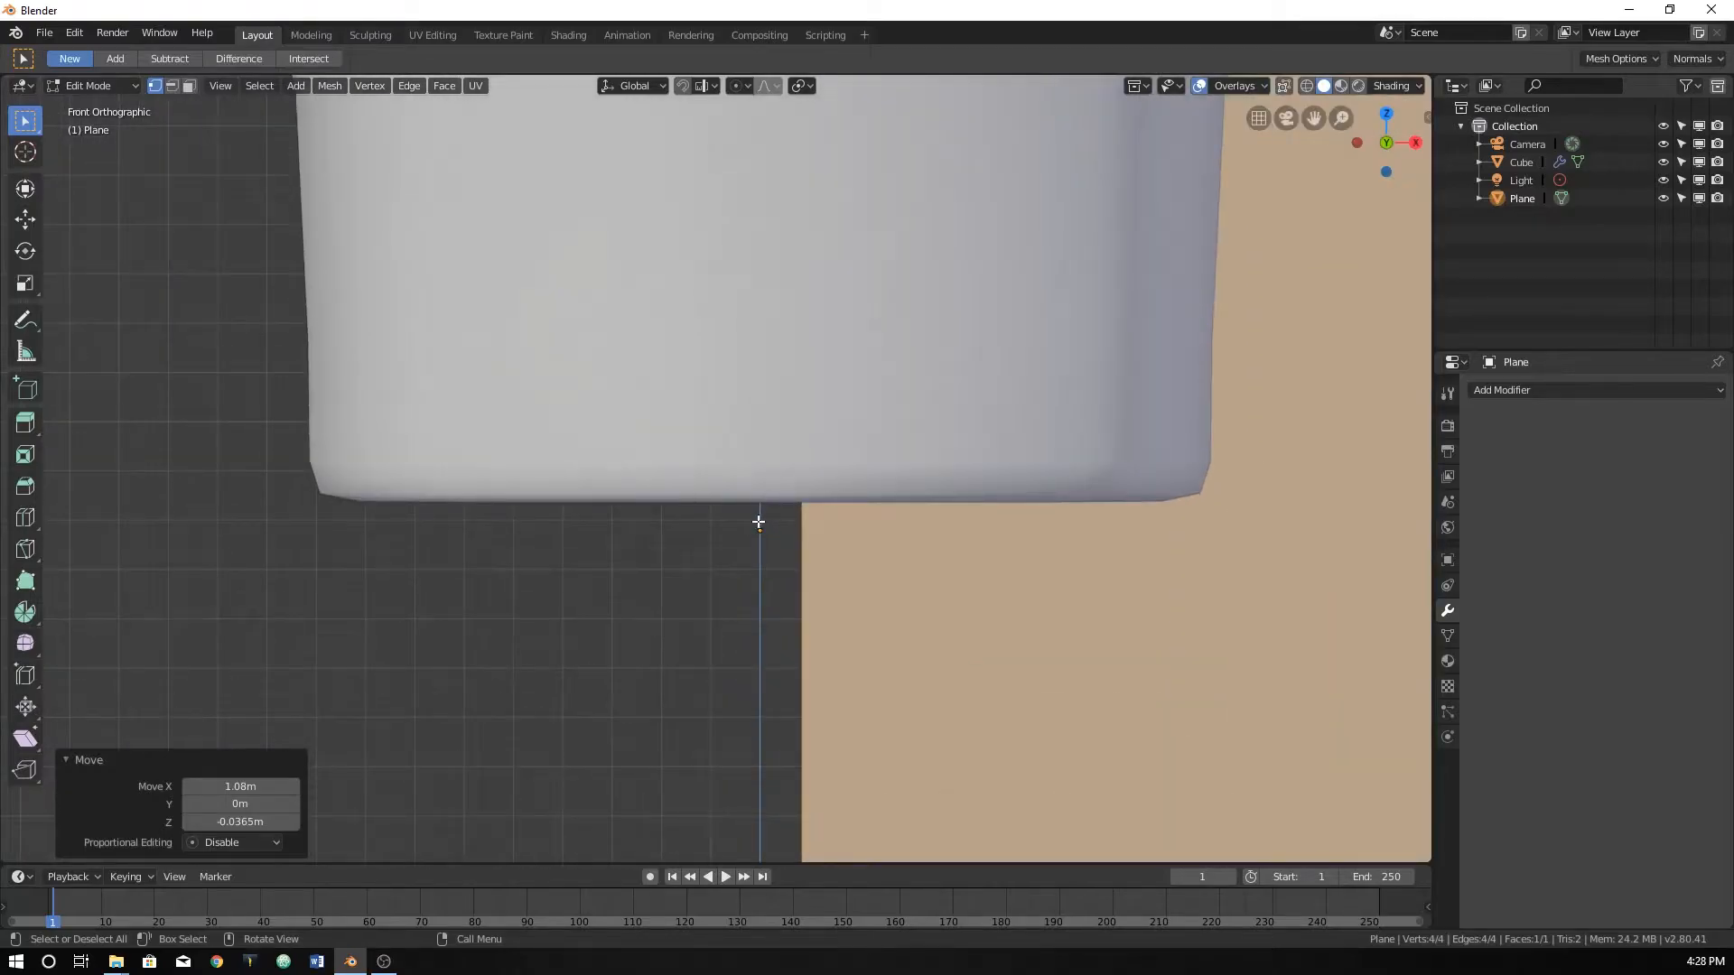
{"action": "scroll", "coordinate": [759, 522], "scroll_direction": "down", "scroll_amount": 5}
{"action": "key", "text": "s"}
{"action": "left_click", "coordinate": [925, 593]}
Place the small square under the base by moving it about -0.64 m in X and -0.109 m in Z, plus 0.15 m along X.
{"action": "key", "text": "g"}
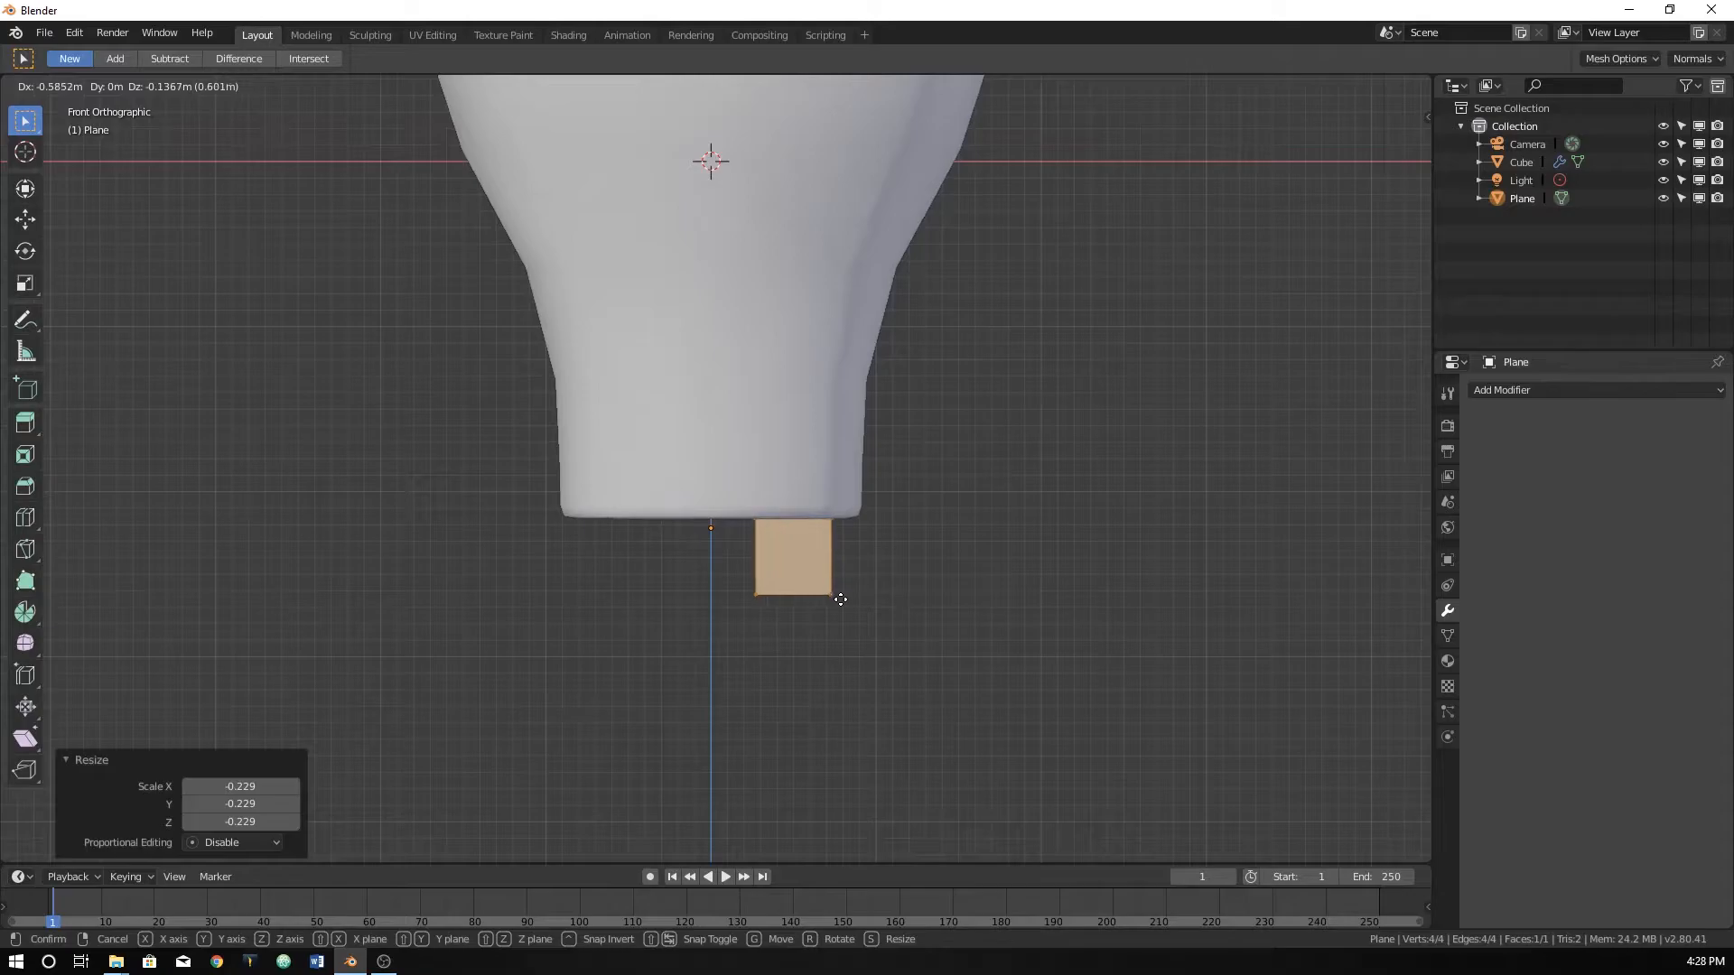
{"action": "left_click", "coordinate": [832, 589]}
{"action": "scroll", "coordinate": [898, 588], "scroll_direction": "up", "scroll_amount": 1}
{"action": "key", "text": "g"}
{"action": "key", "text": "x"}
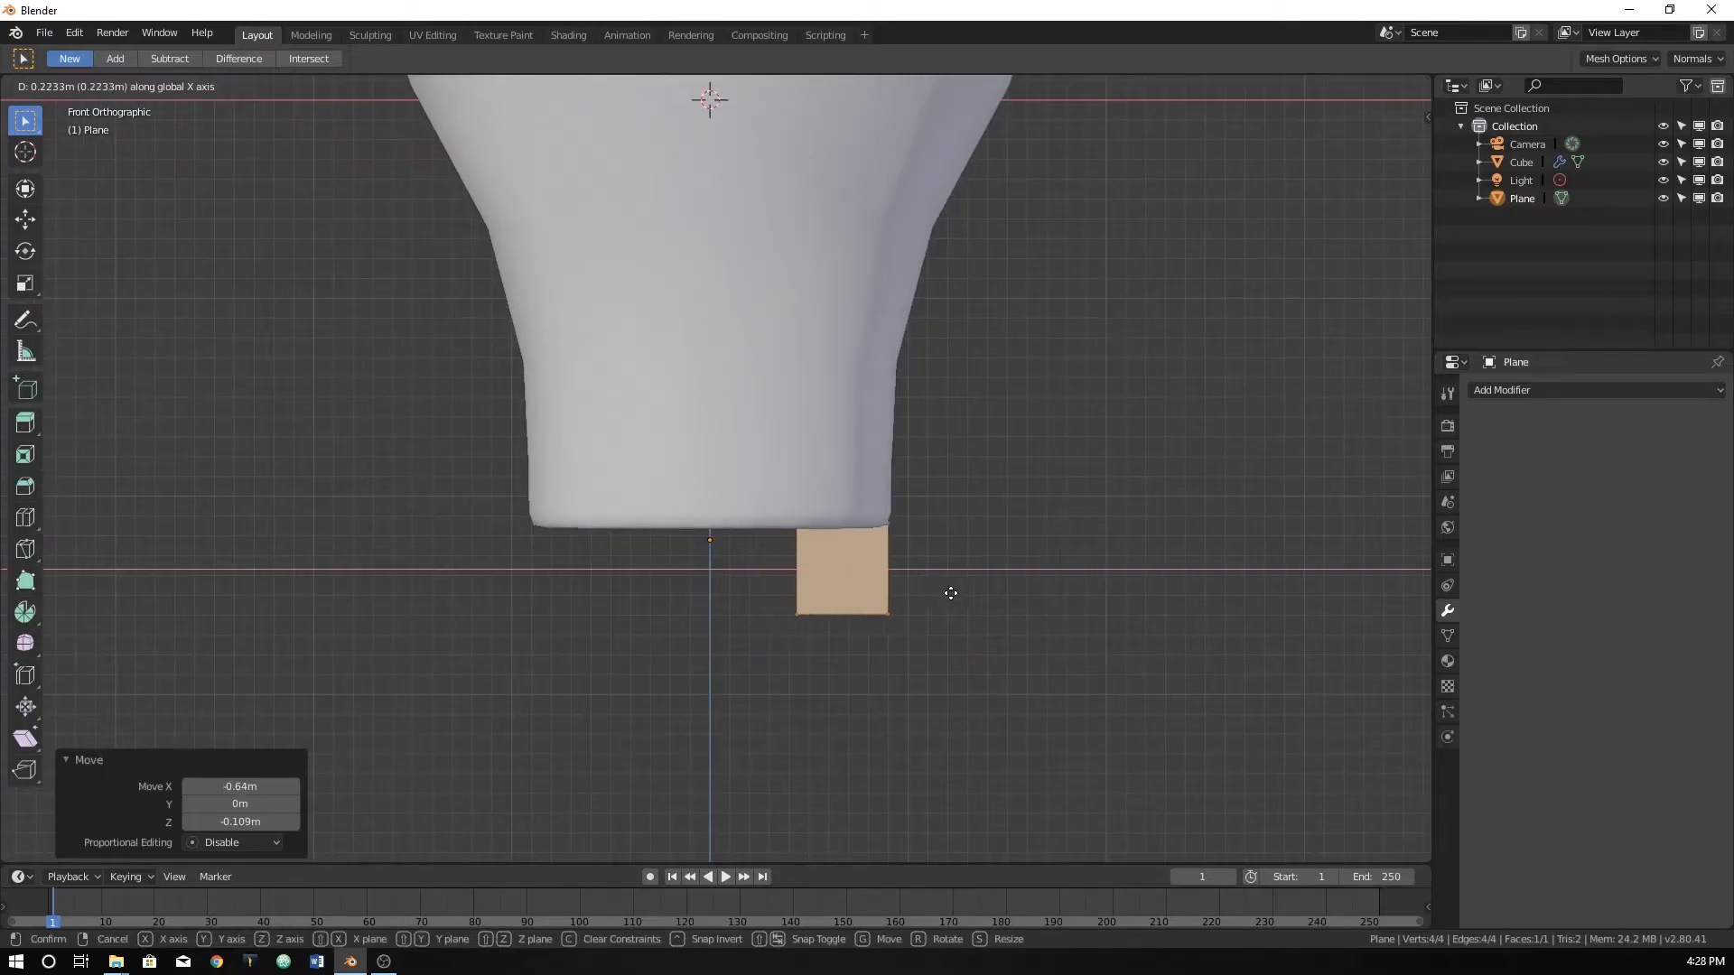
{"action": "left_click", "coordinate": [940, 592]}
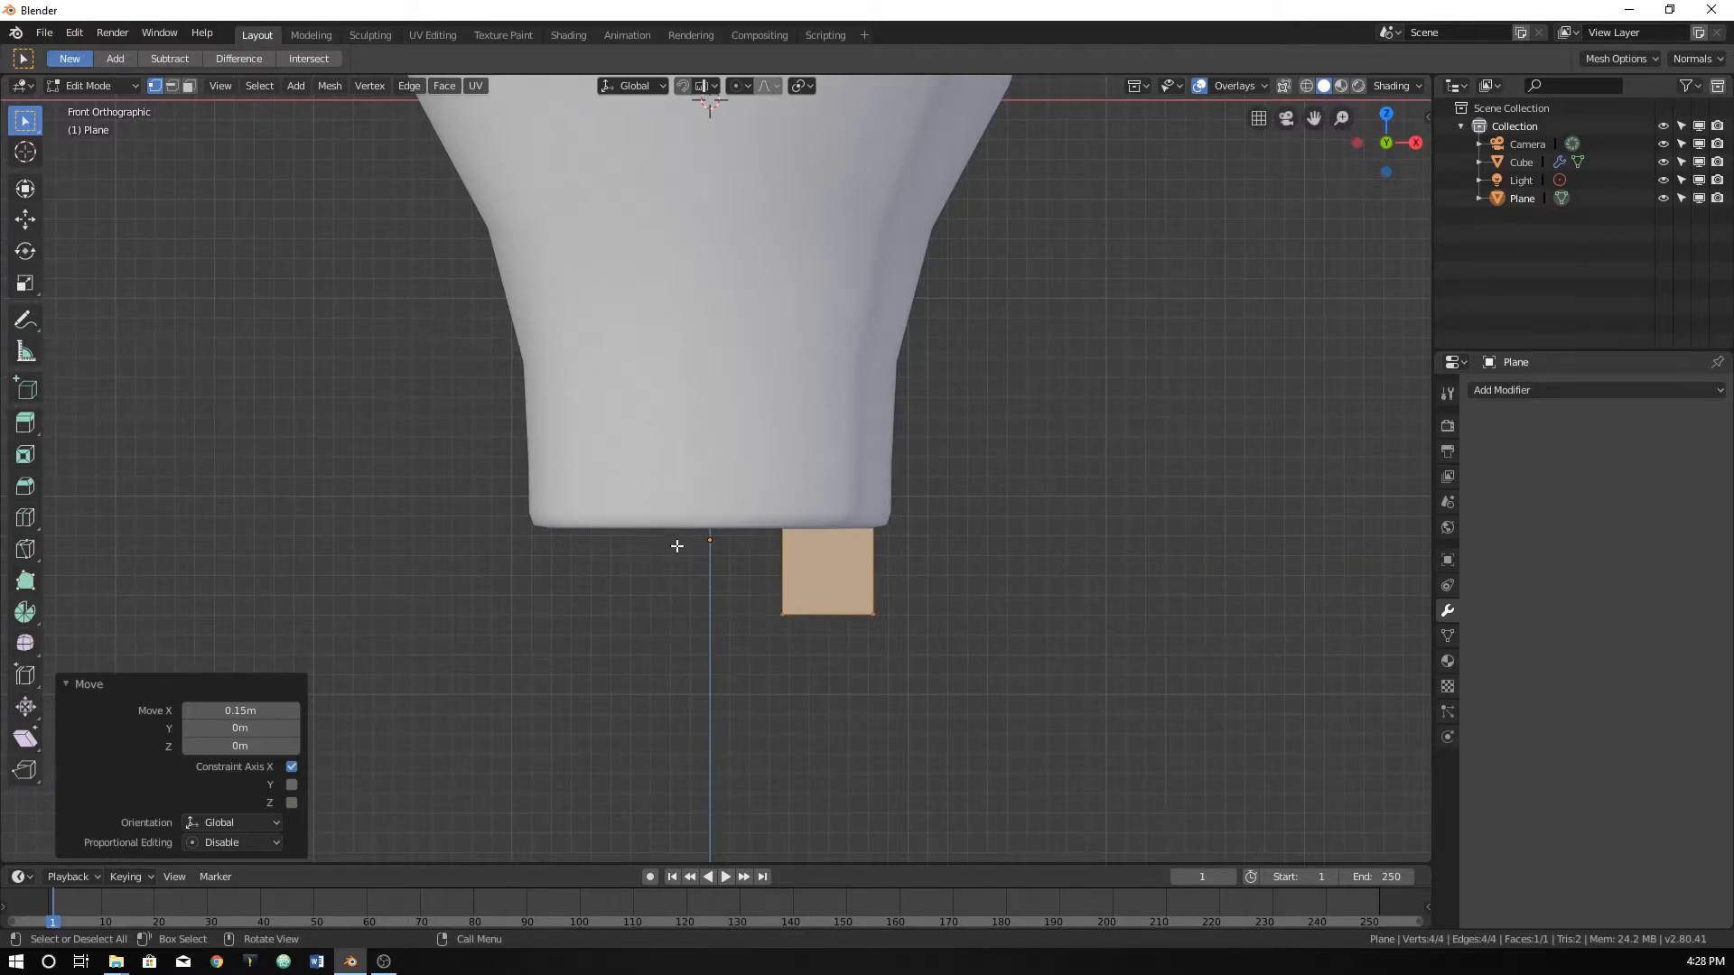
Check the reference bulb image, then add a Screw modifier to the plane and set its axis to Y.
{"action": "key", "text": "alt+Tab"}
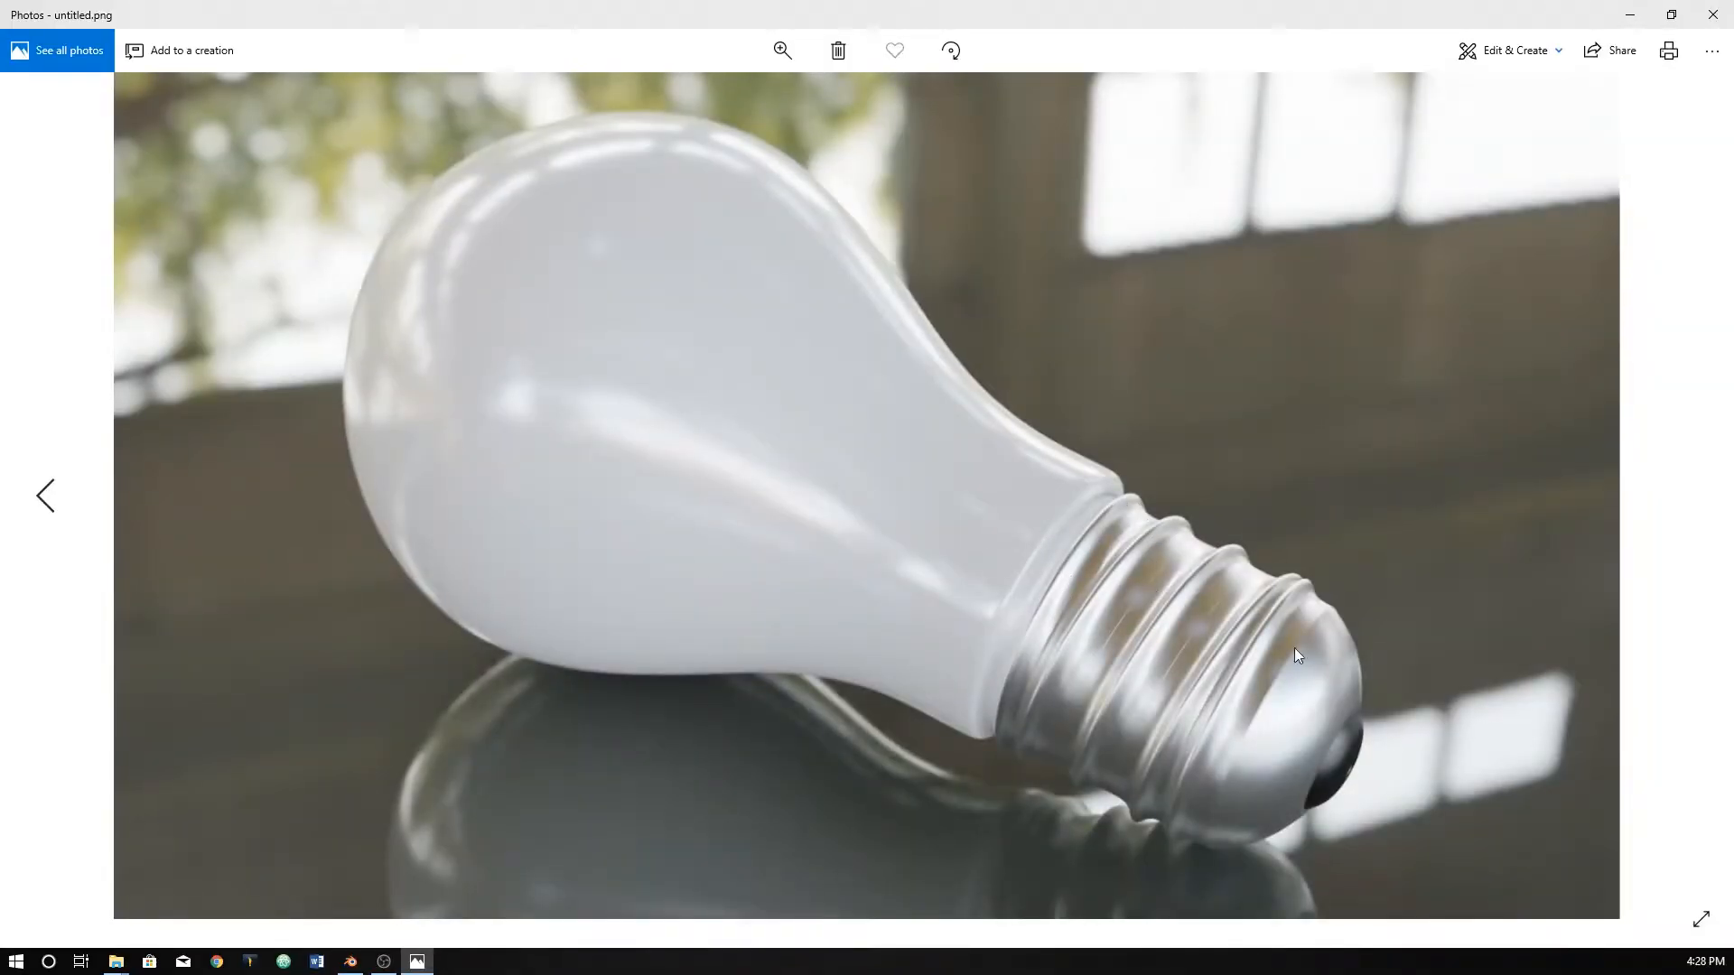
{"action": "left_click", "coordinate": [1715, 18]}
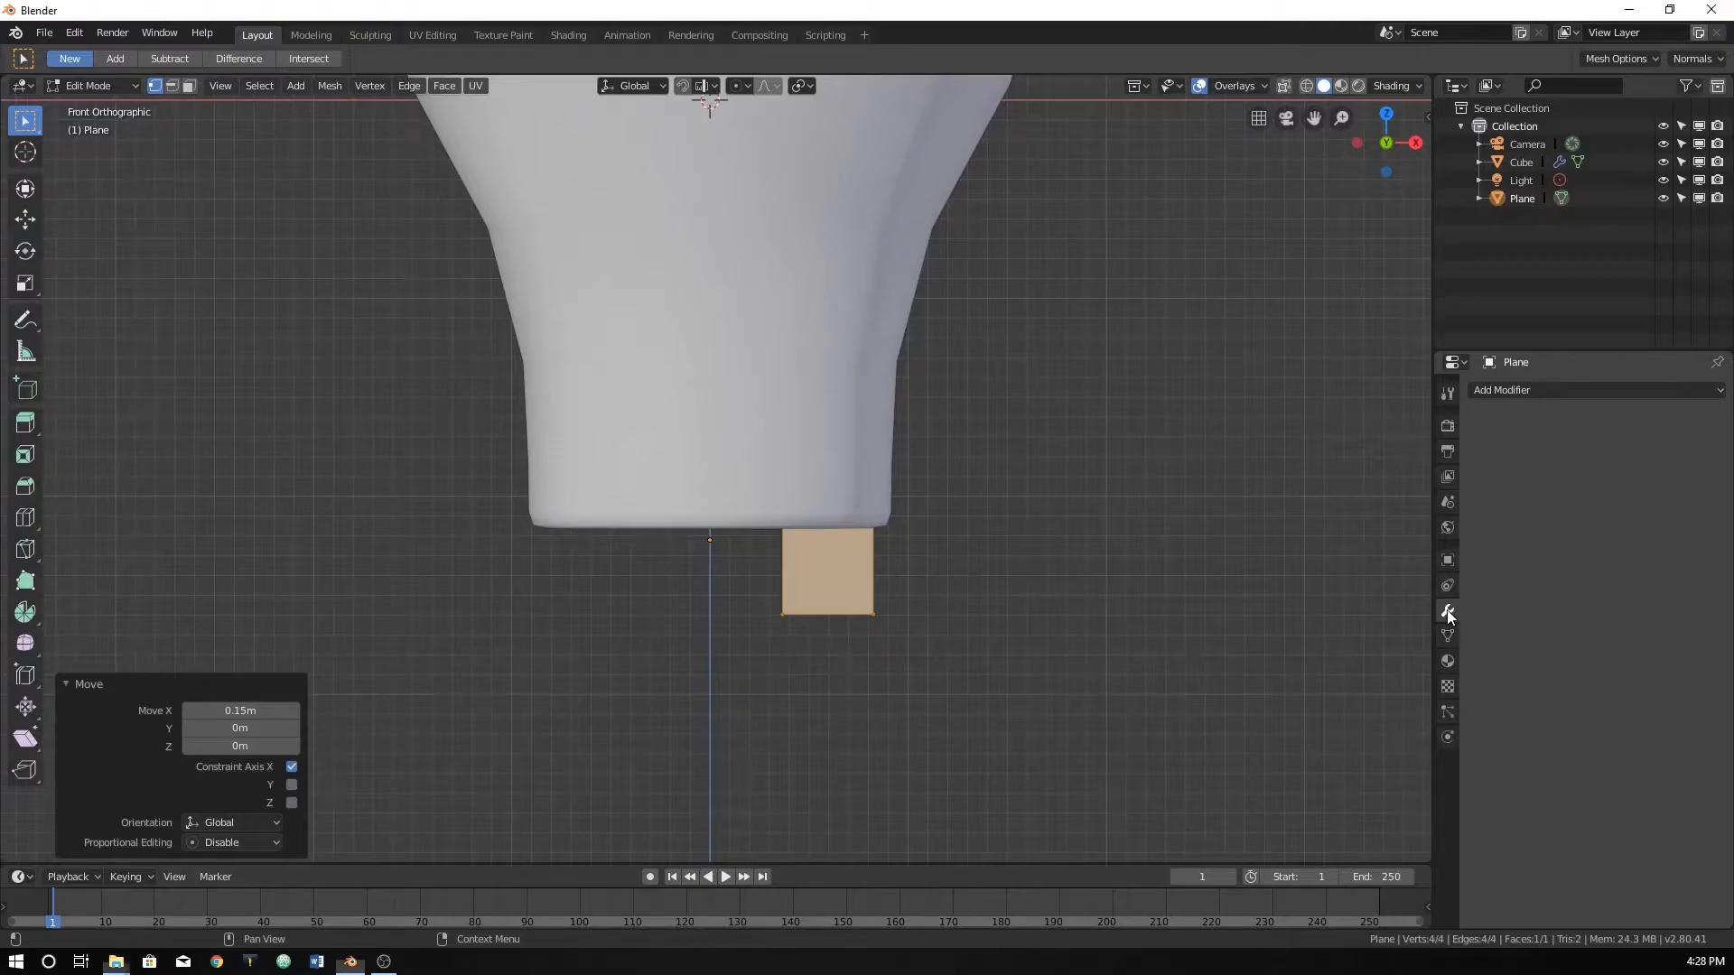
{"action": "left_click", "coordinate": [1513, 393]}
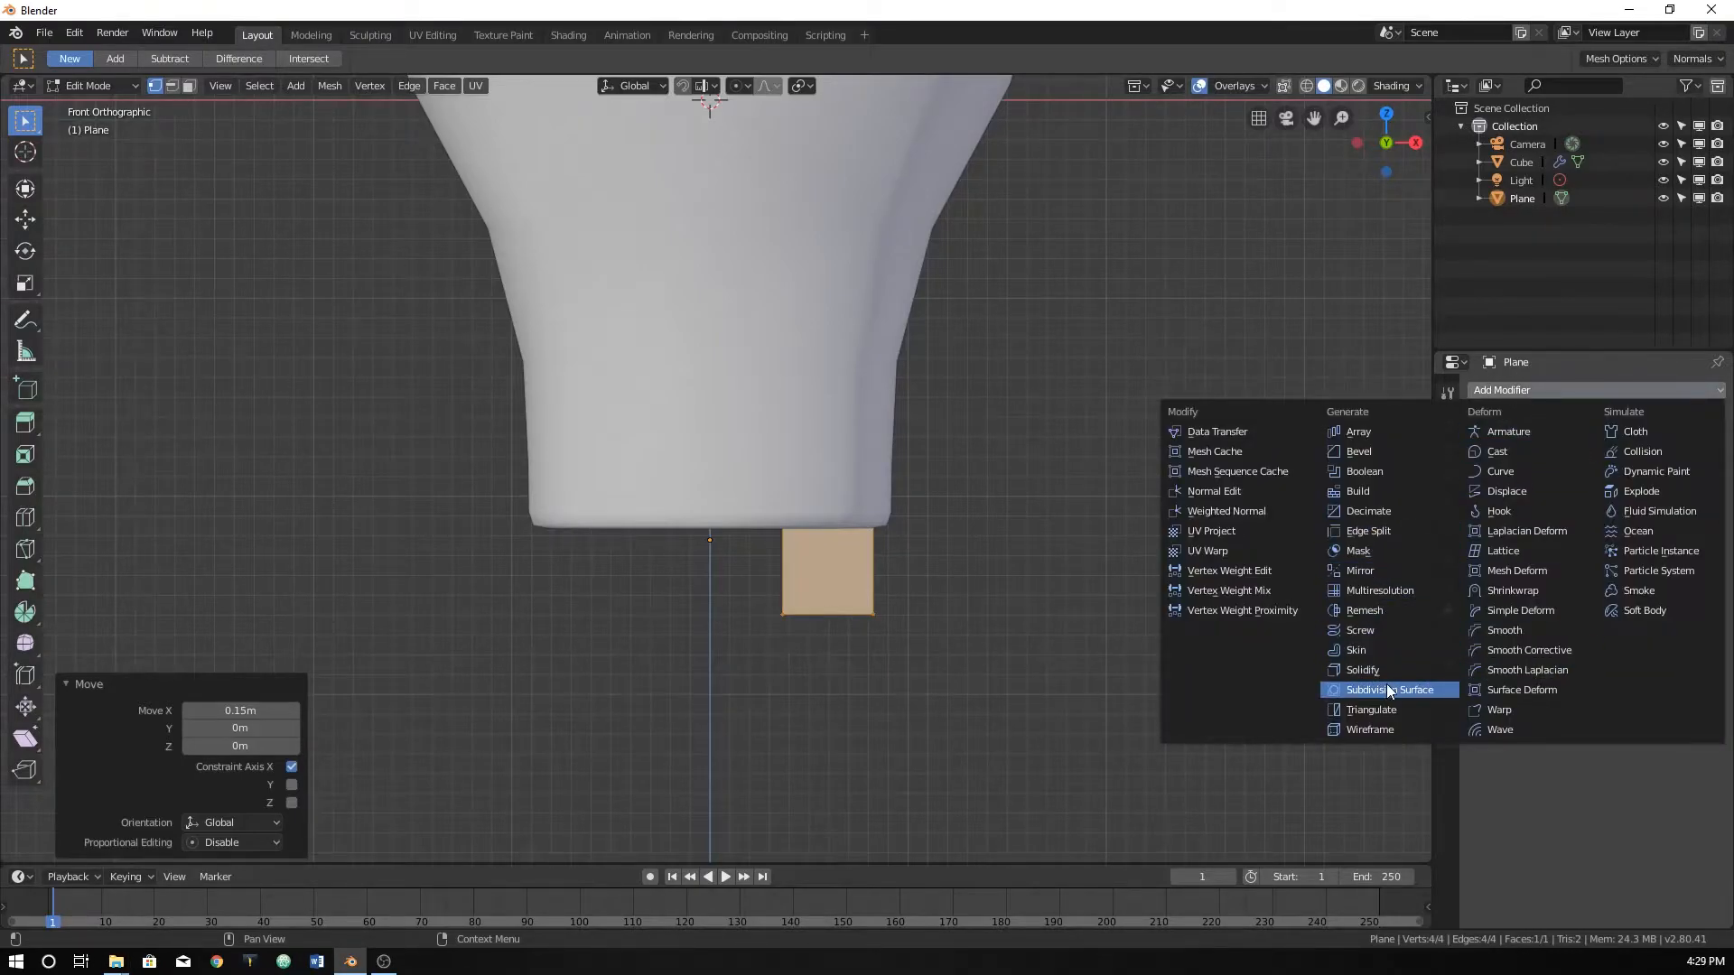
{"action": "left_click", "coordinate": [1375, 629]}
{"action": "middle_click_drag", "start_coordinate": [981, 536], "coordinate": [1174, 587]}
{"action": "left_click", "coordinate": [1558, 475]}
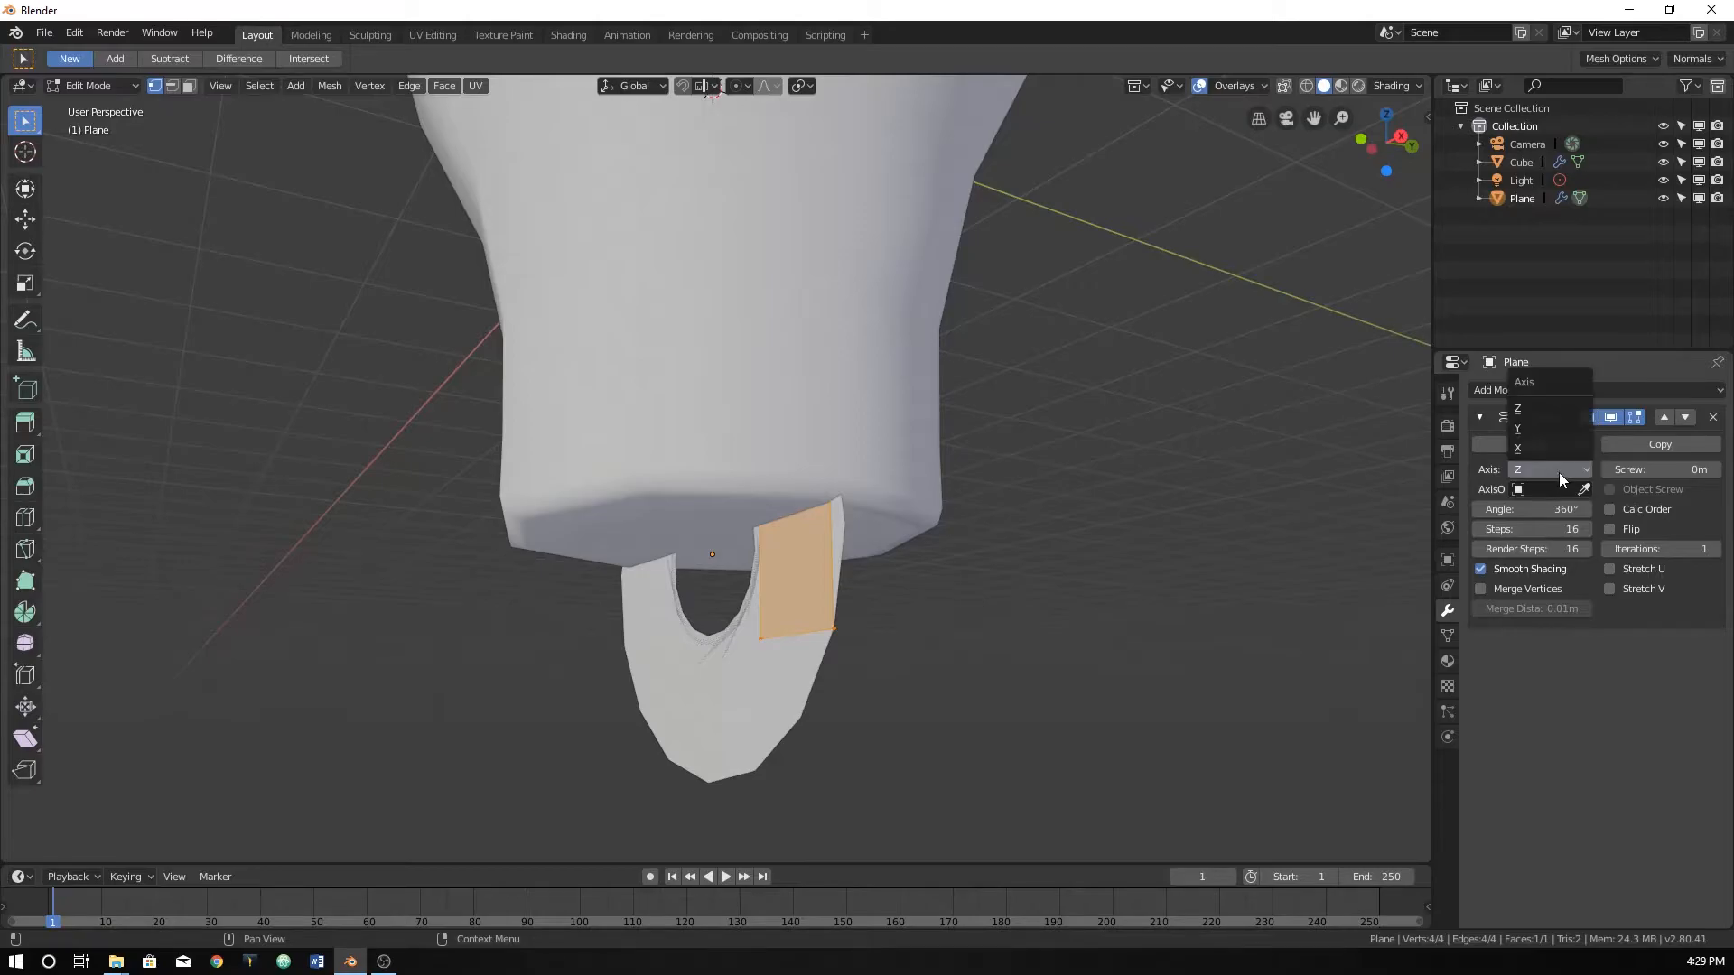
{"action": "left_click", "coordinate": [1551, 430]}
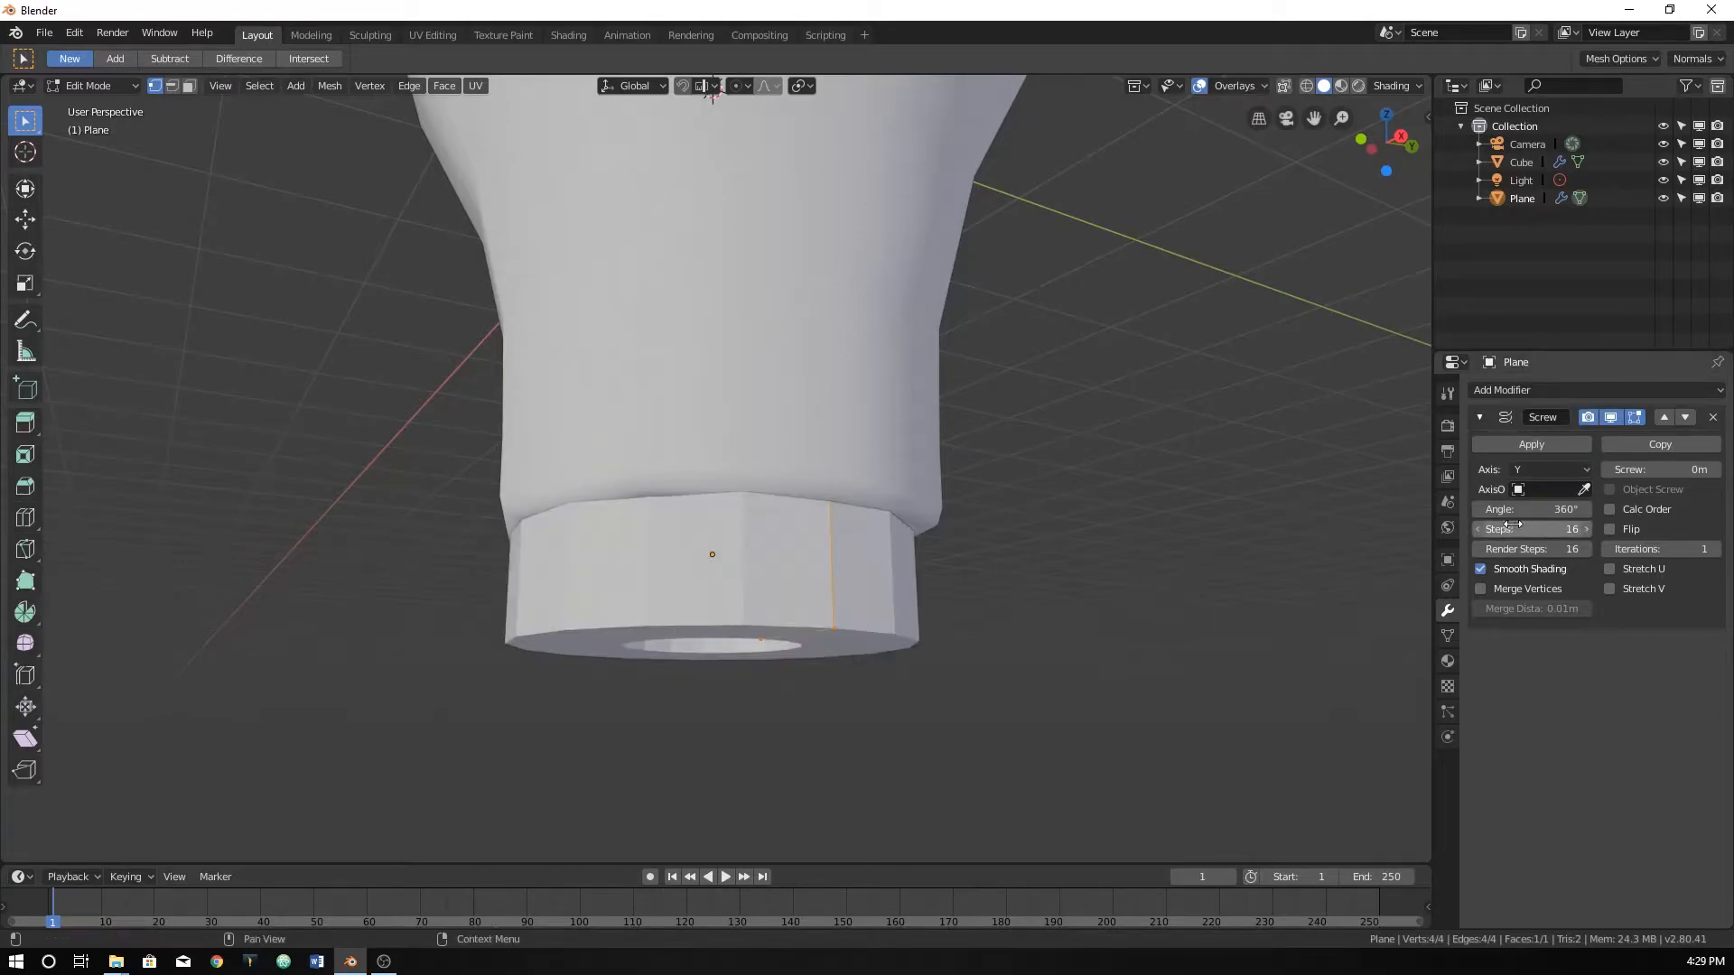
{"action": "left_click", "coordinate": [1557, 471]}
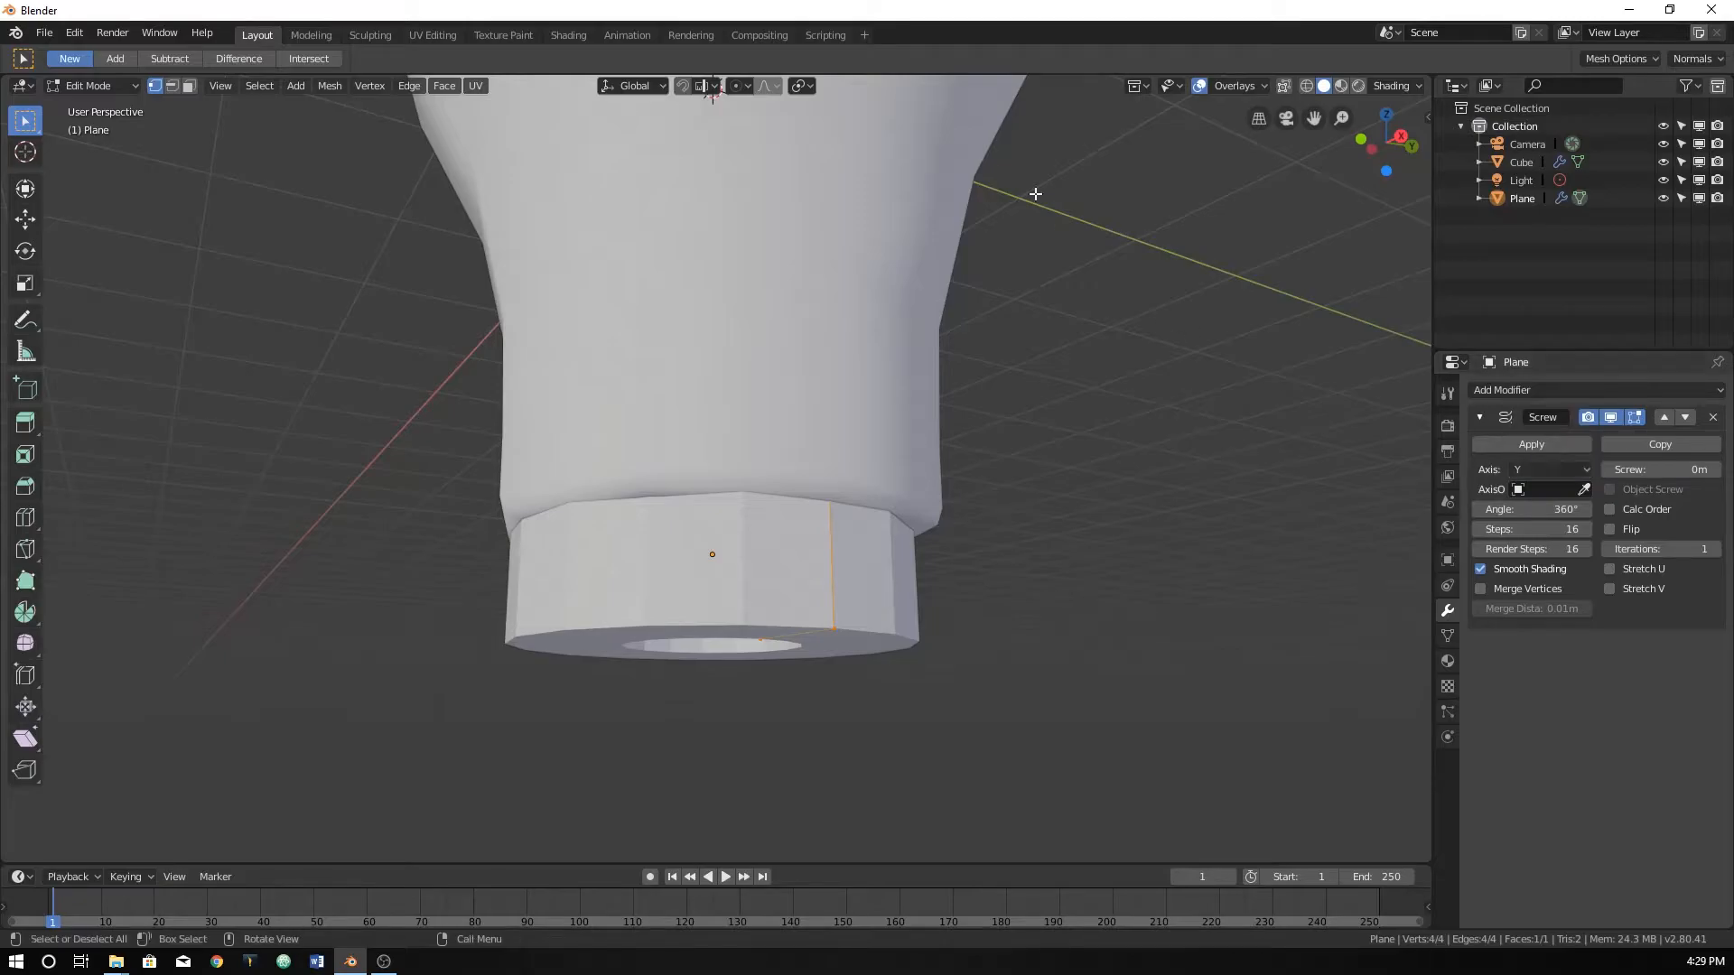
Set the Screw modifier's screw offset to -0.7 m so the profile spirals downward below the neck.
{"action": "middle_click_drag", "start_coordinate": [1236, 273], "coordinate": [1285, 268]}
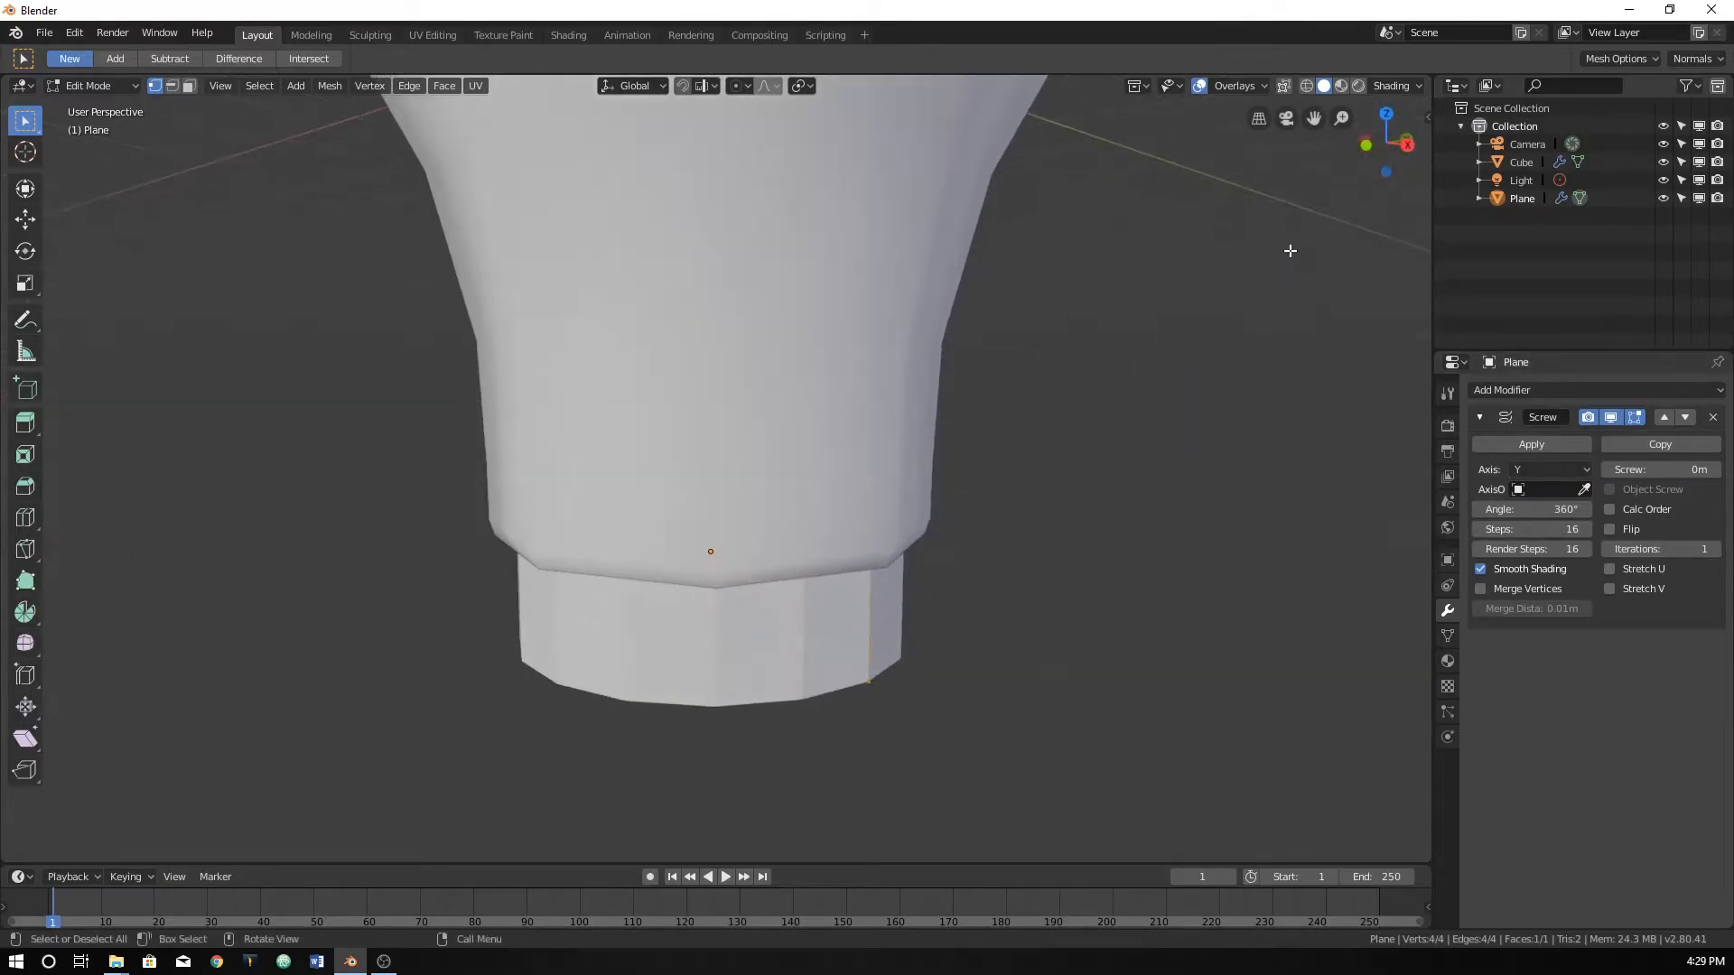
{"action": "middle_click_drag", "start_coordinate": [1066, 524], "coordinate": [1103, 496]}
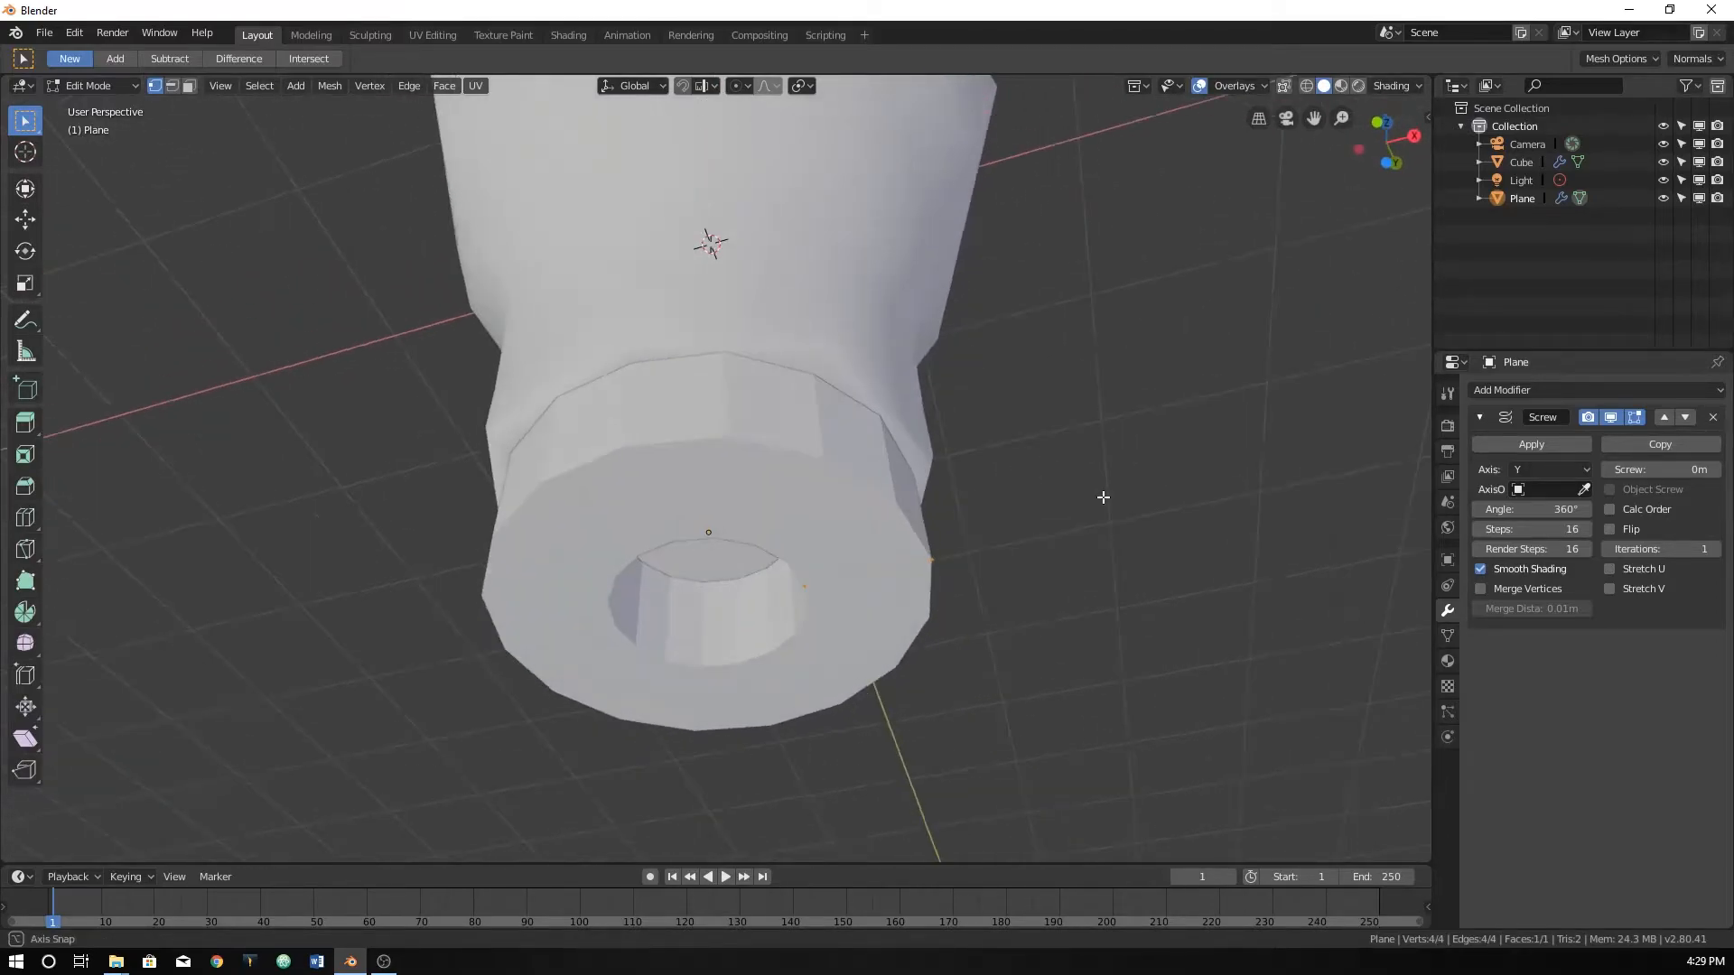
{"action": "middle_click_drag", "start_coordinate": [904, 576], "coordinate": [937, 623]}
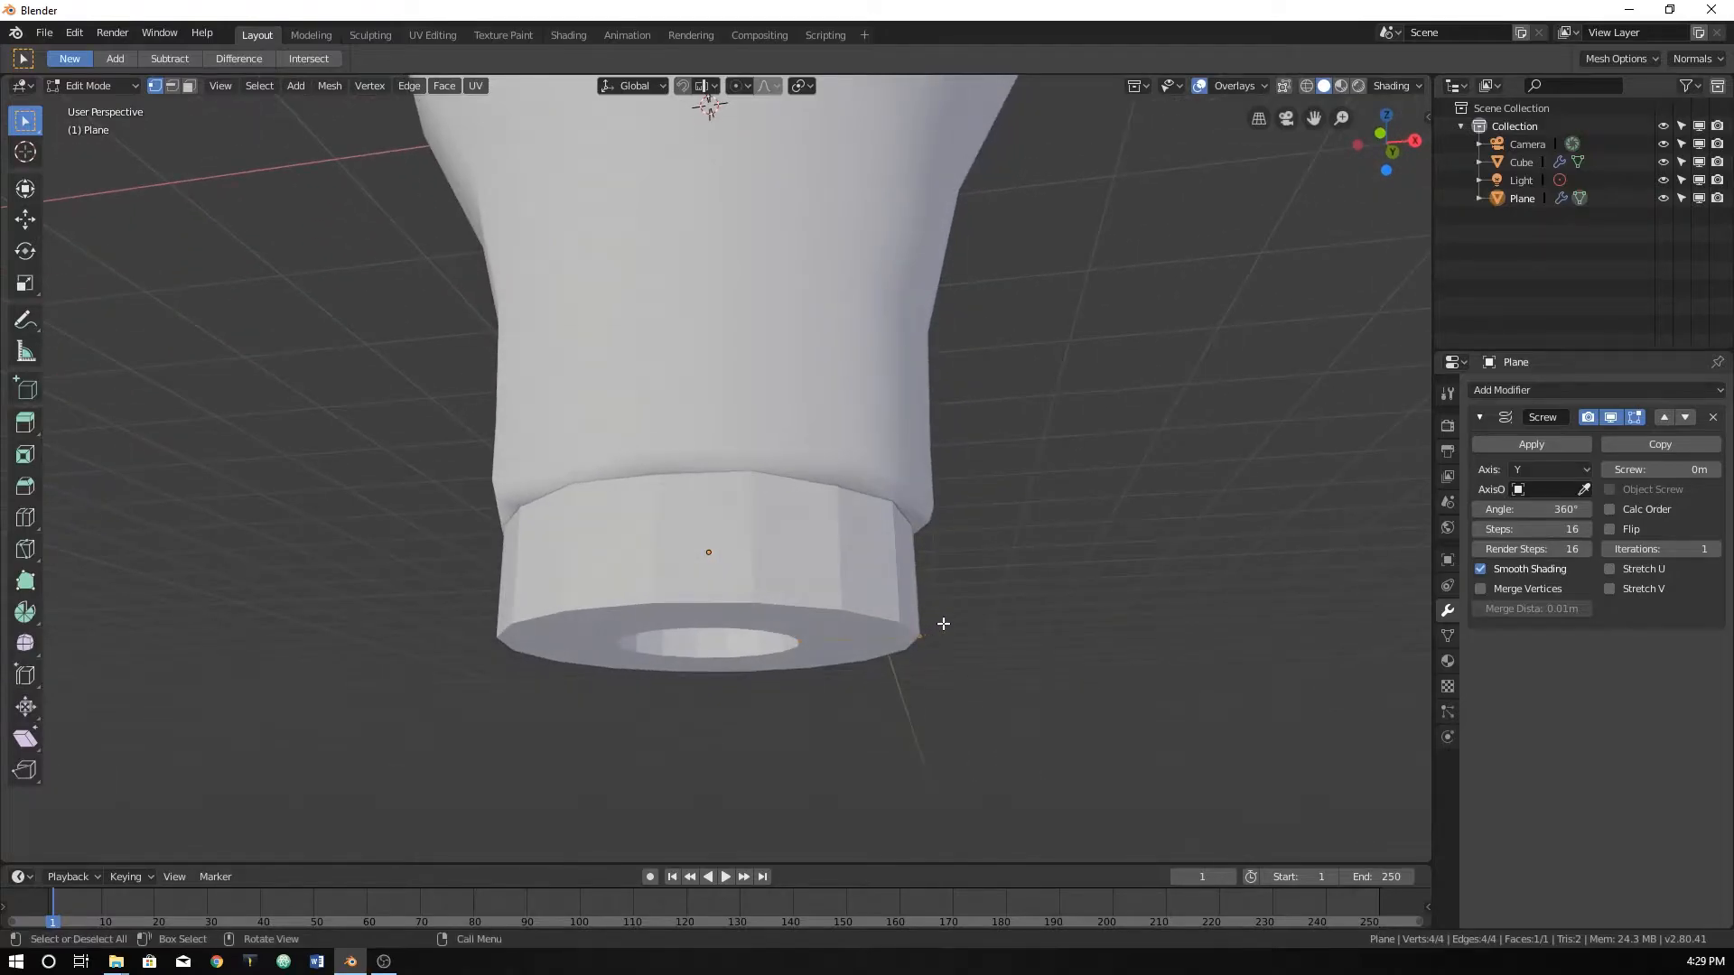
{"action": "key", "text": "KP_1"}
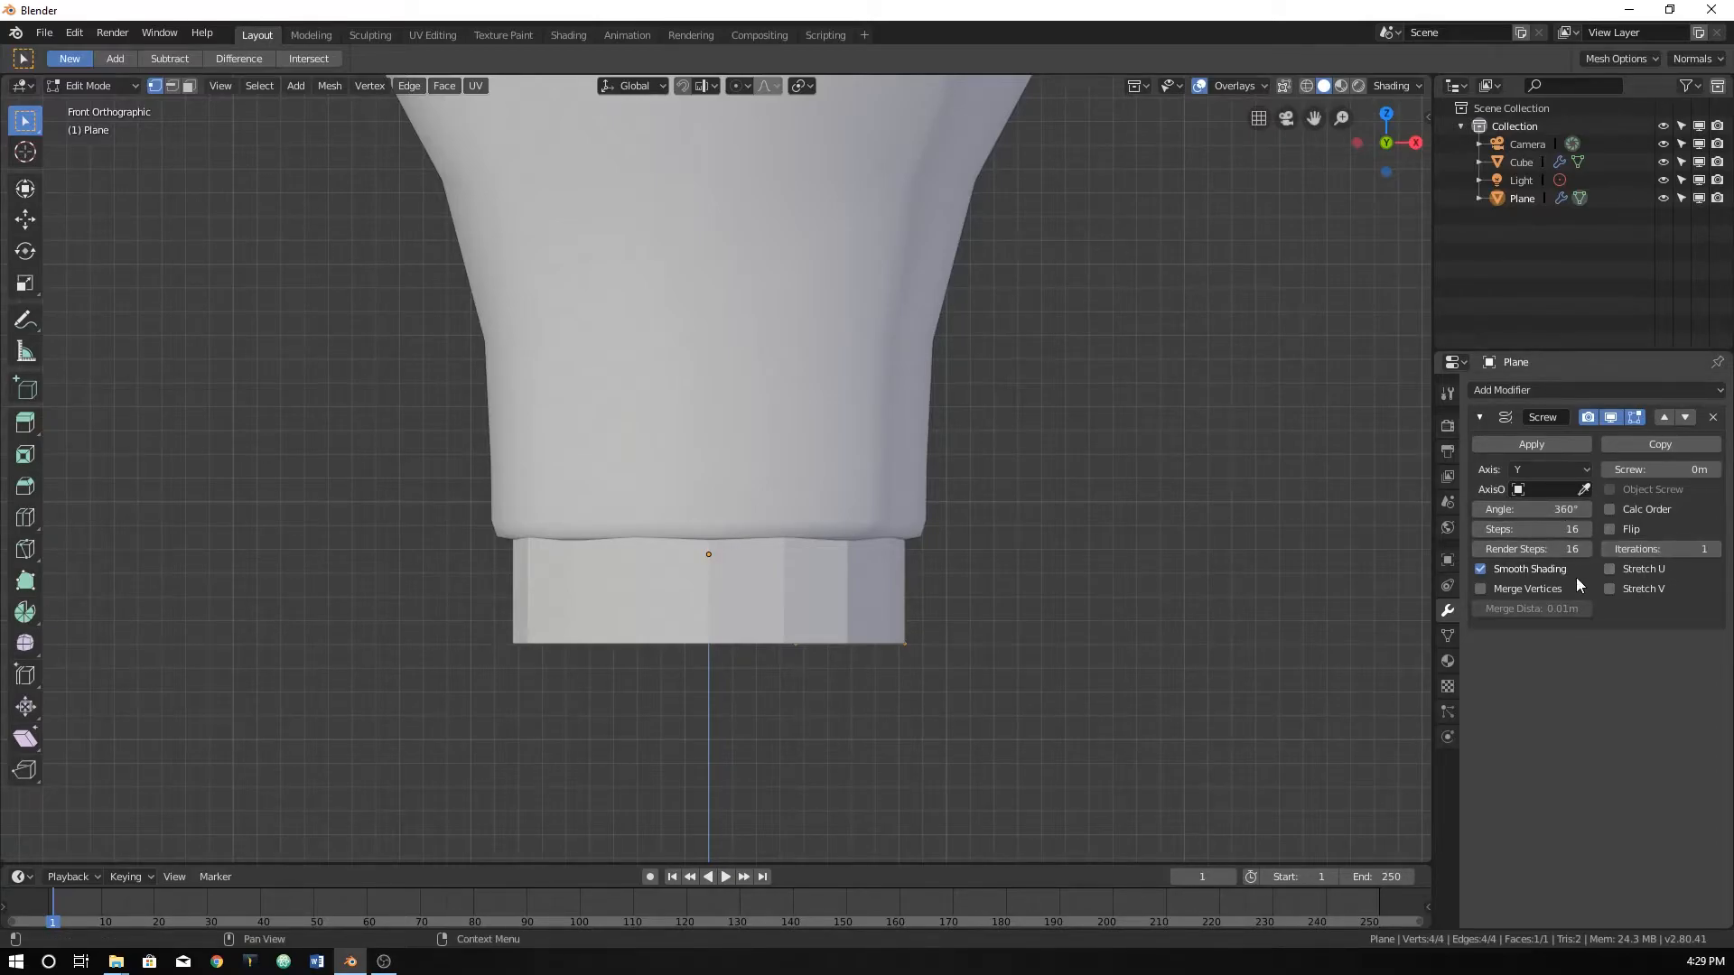
{"action": "left_click_drag", "start_coordinate": [1654, 467], "coordinate": [1618, 467]}
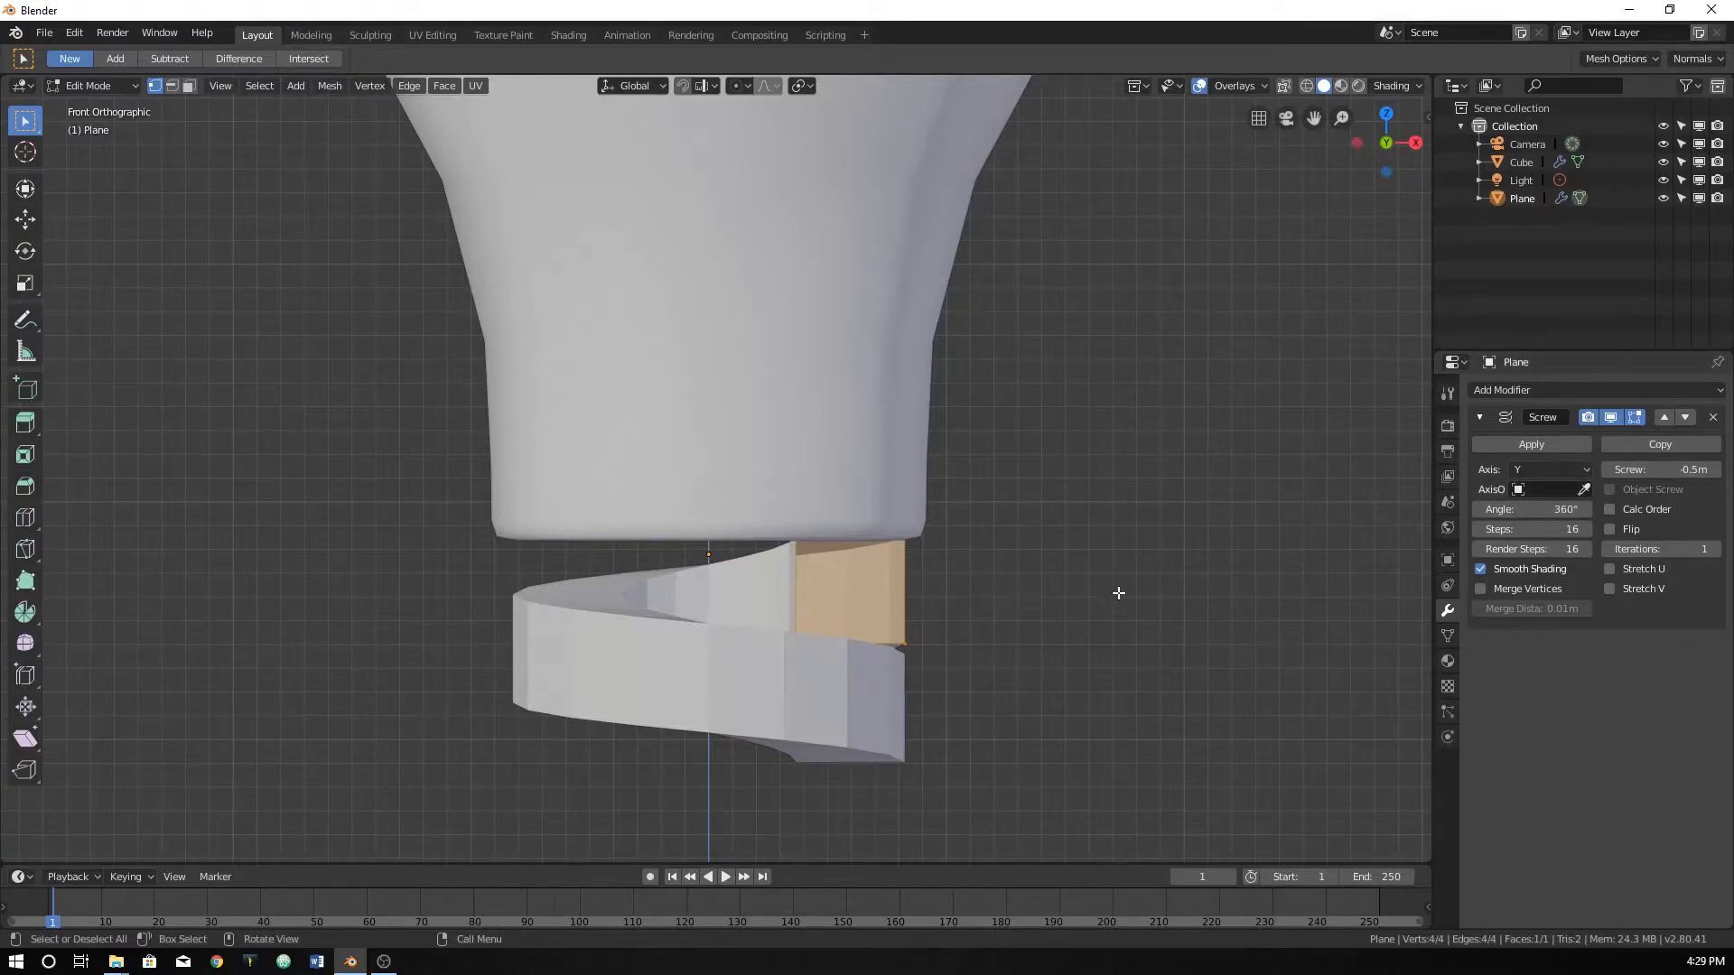
{"action": "scroll", "coordinate": [1015, 642], "scroll_direction": "up", "scroll_amount": 1}
{"action": "left_click_drag", "start_coordinate": [1661, 469], "coordinate": [1625, 469]}
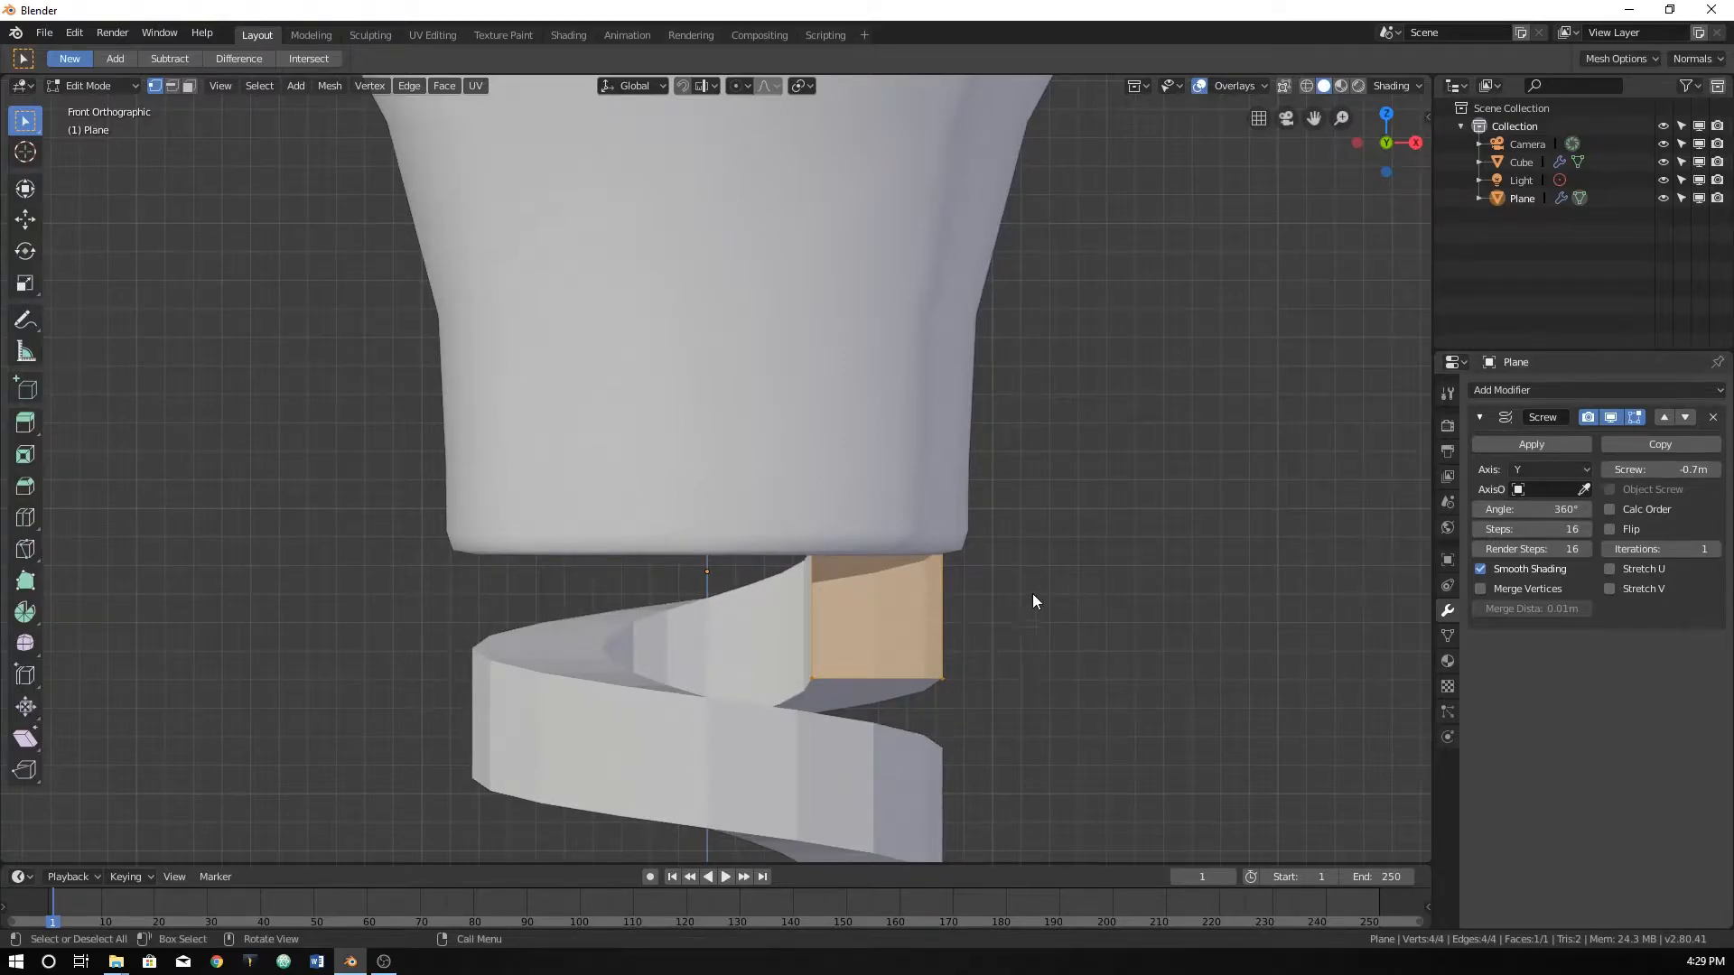
Add one centred horizontal loop cut across the square profile, with a slide factor of 0.
{"action": "scroll", "coordinate": [944, 604], "scroll_direction": "up", "scroll_amount": 3}
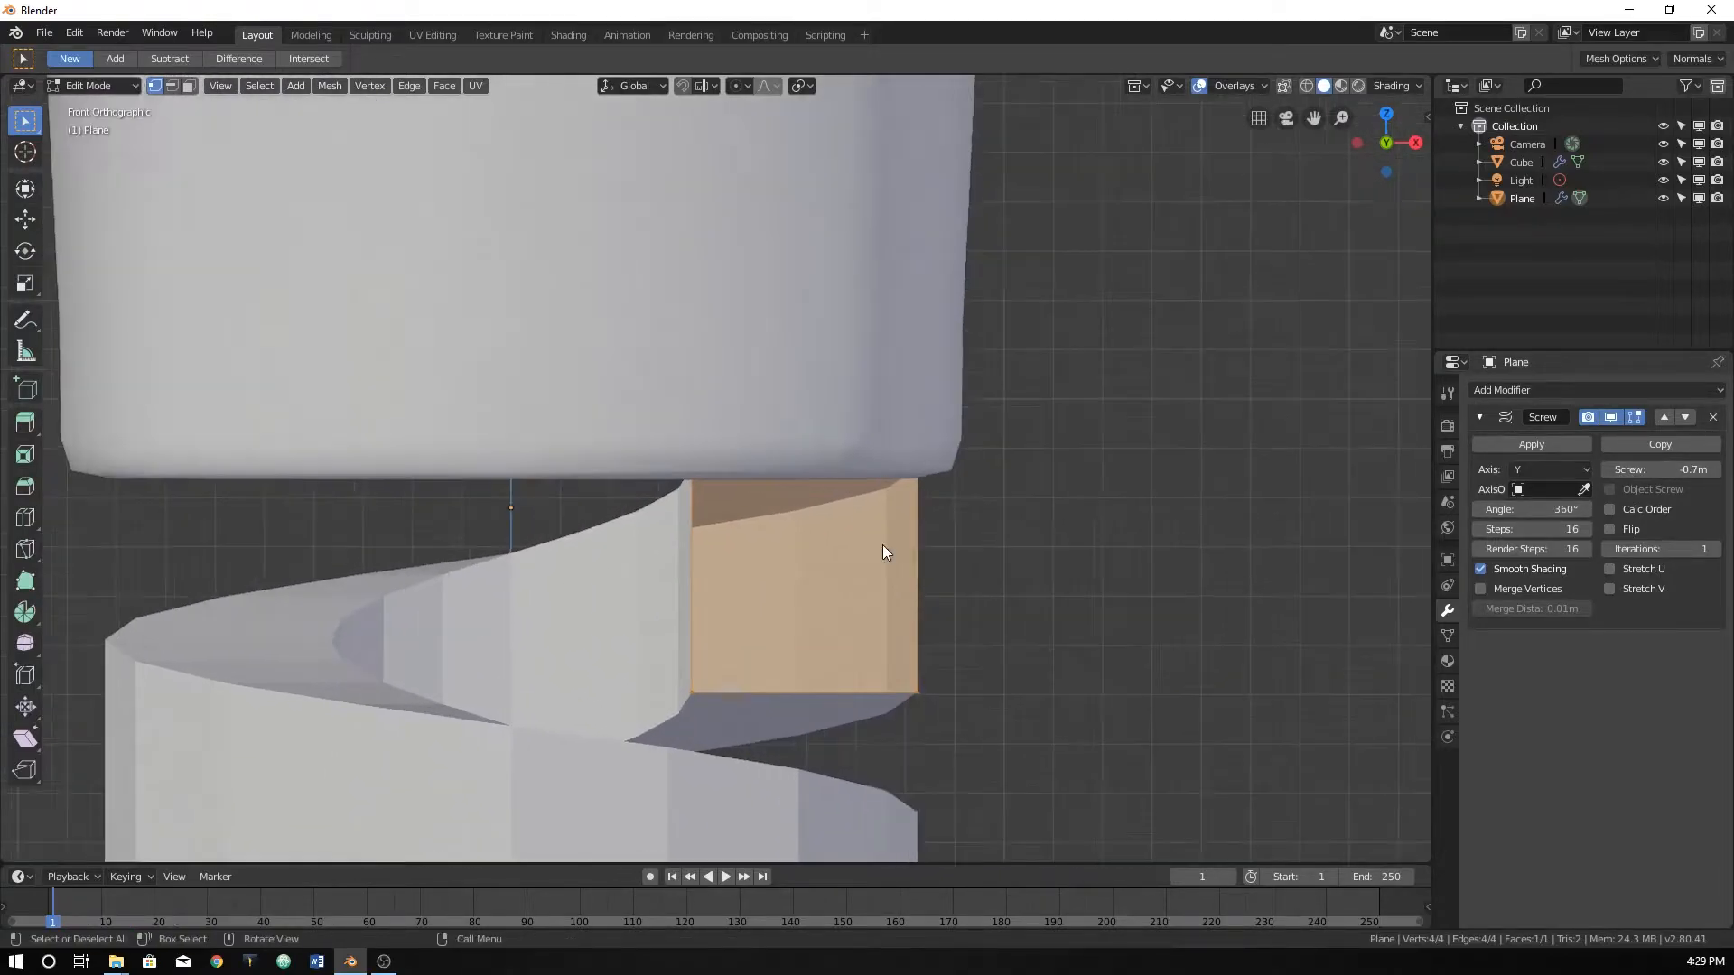
{"action": "scroll", "coordinate": [933, 578], "scroll_direction": "down", "scroll_amount": 1}
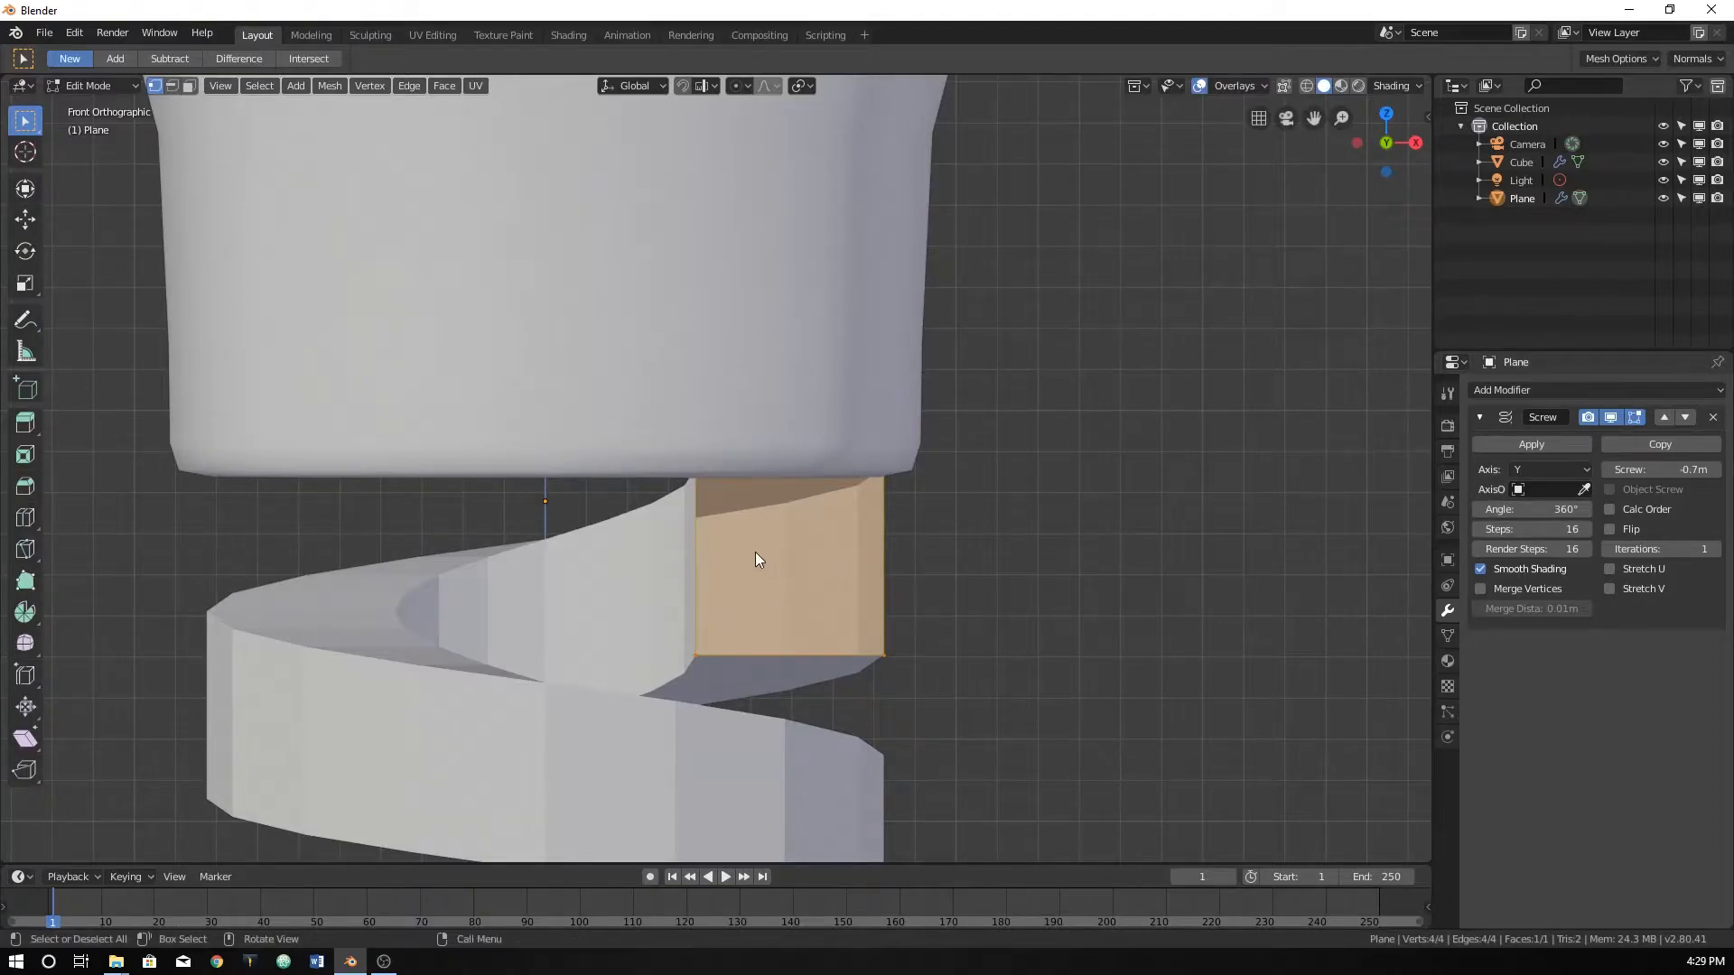
{"action": "key", "text": "ctrl+r"}
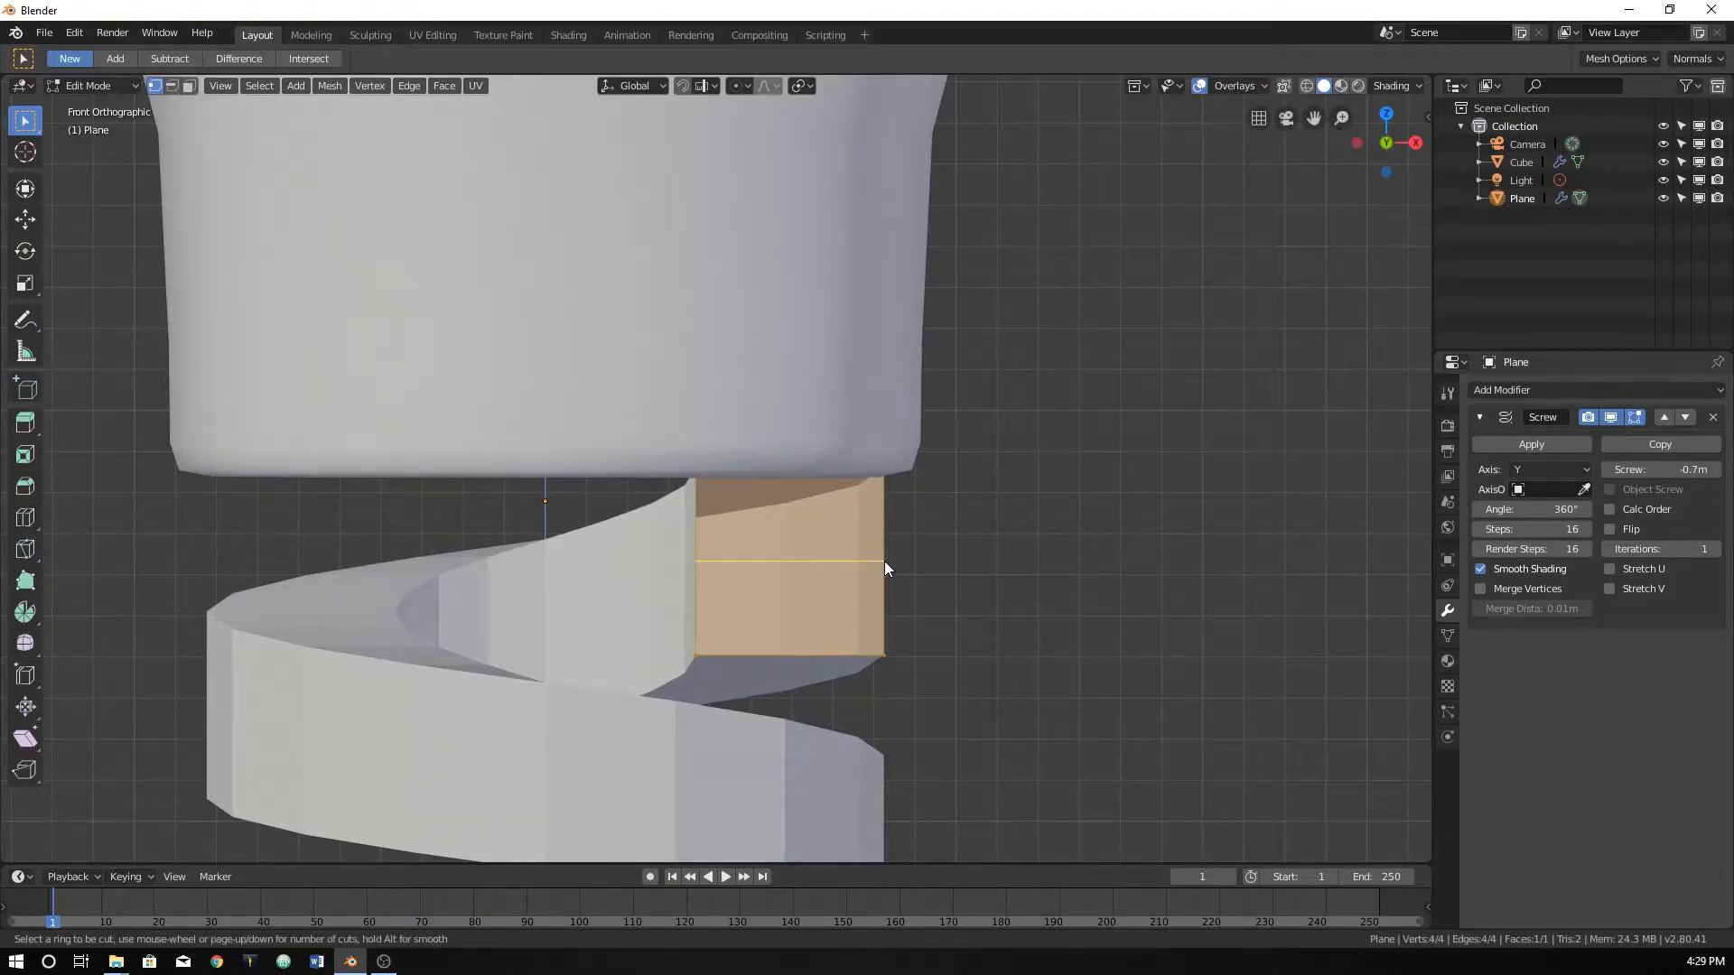
{"action": "left_click", "coordinate": [885, 568]}
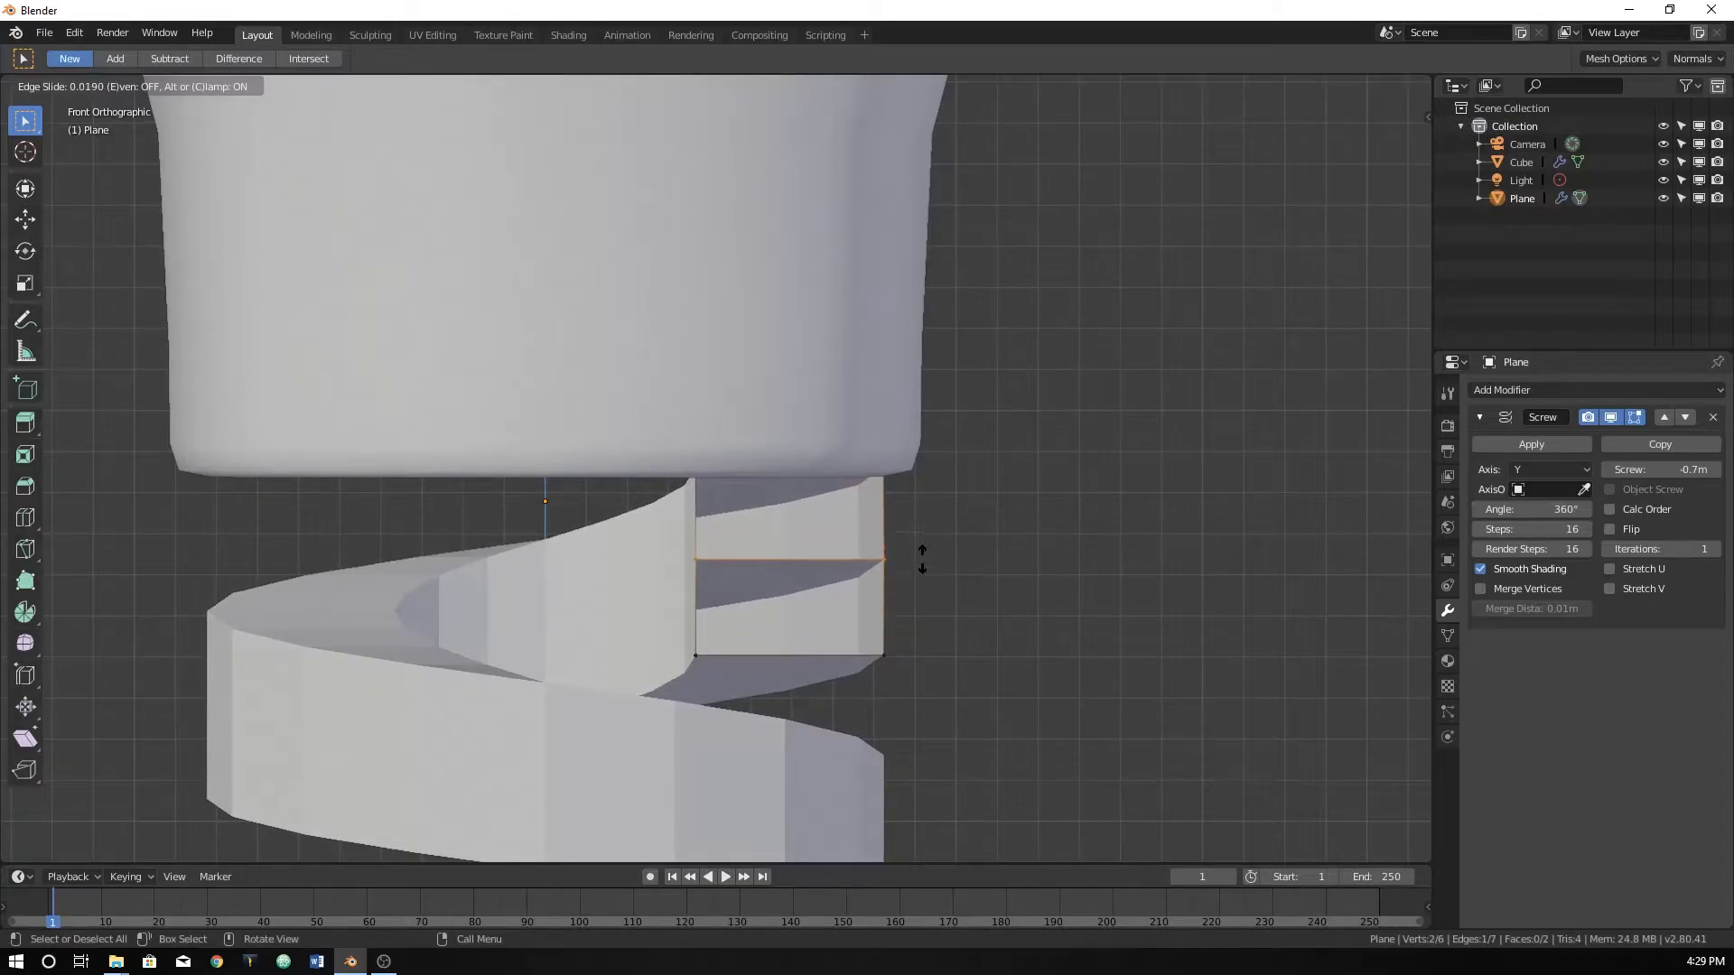
{"action": "right_click", "coordinate": [1151, 542]}
{"action": "scroll", "coordinate": [918, 603], "scroll_direction": "up", "scroll_amount": 1}
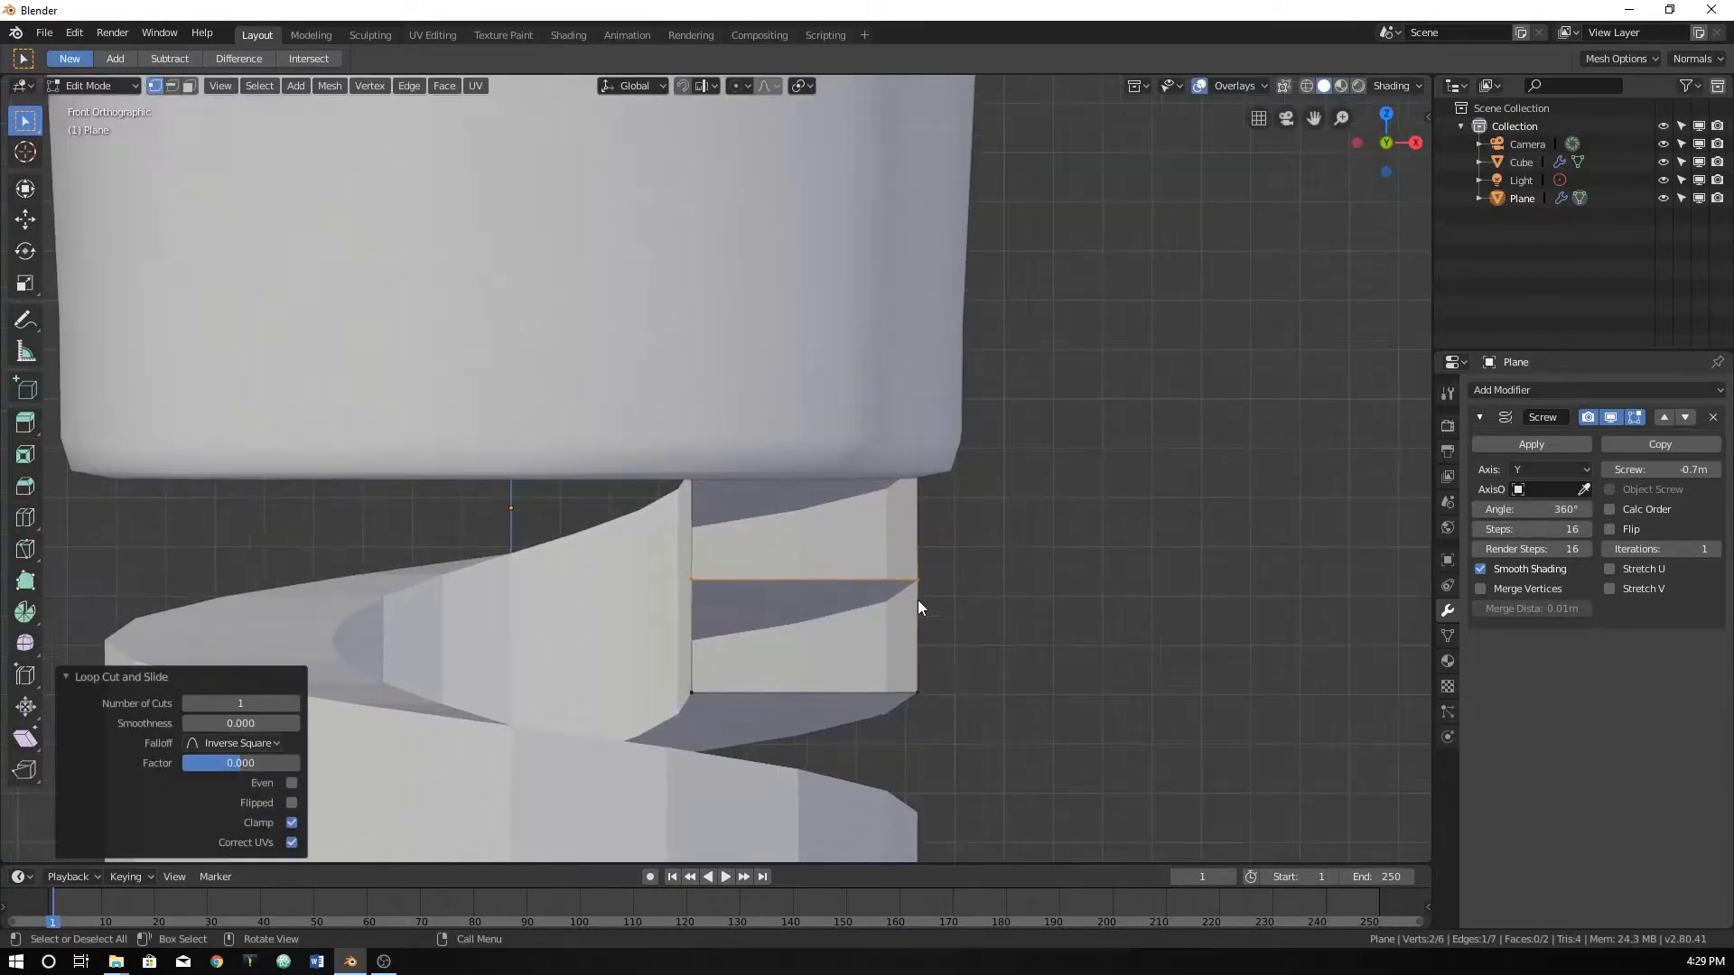
Add loop cuts above and below the profile's middle edge, slid towards it by factors of -0.222 and 0.270.
{"action": "key", "text": "ctrl+r"}
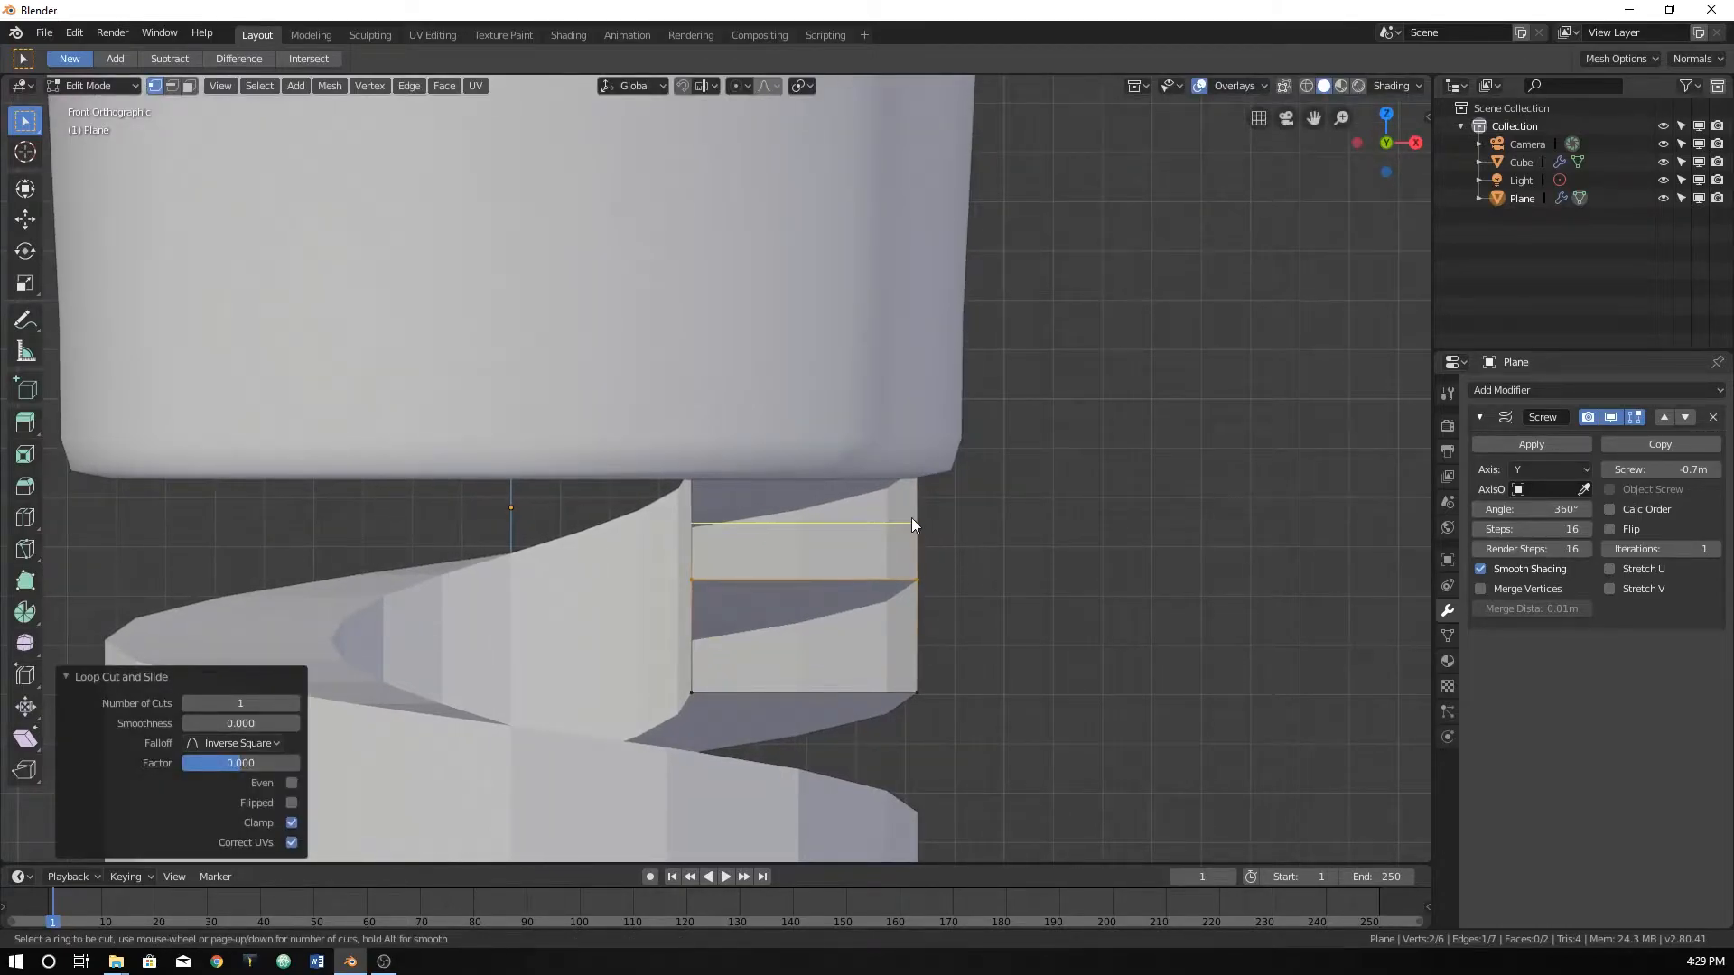
{"action": "left_click", "coordinate": [919, 522]}
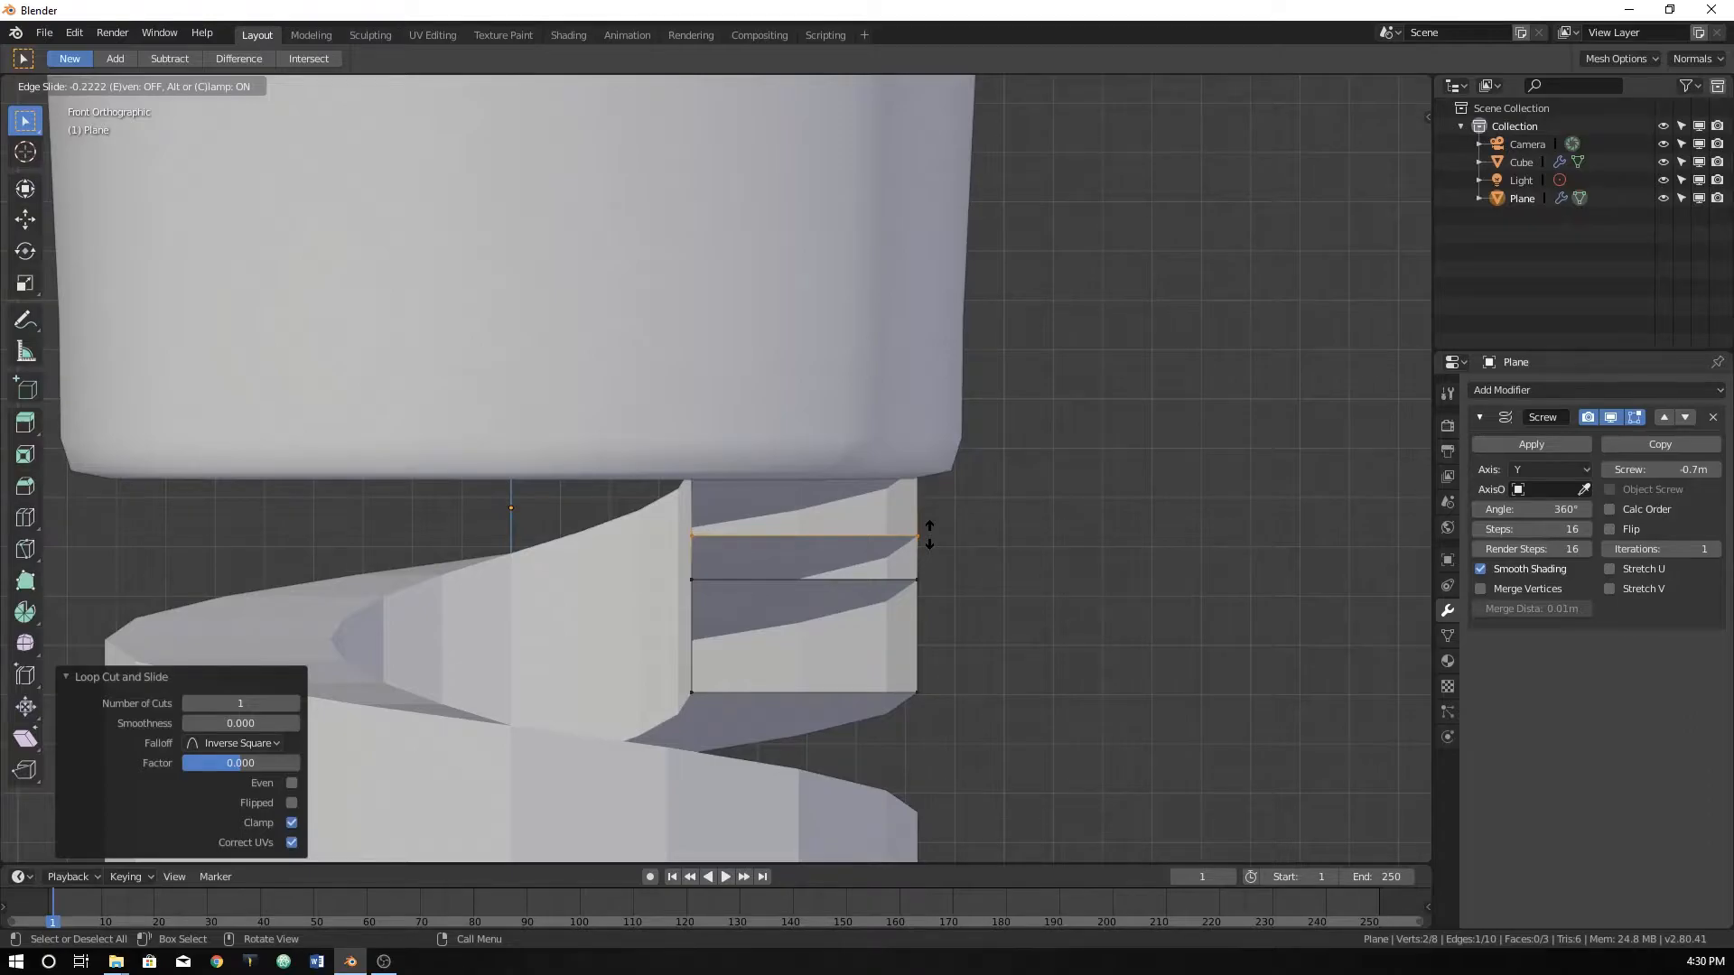
{"action": "type", "text": ".22"}
{"action": "key", "text": "BackSpace"}
{"action": "key", "text": "BackSpace"}
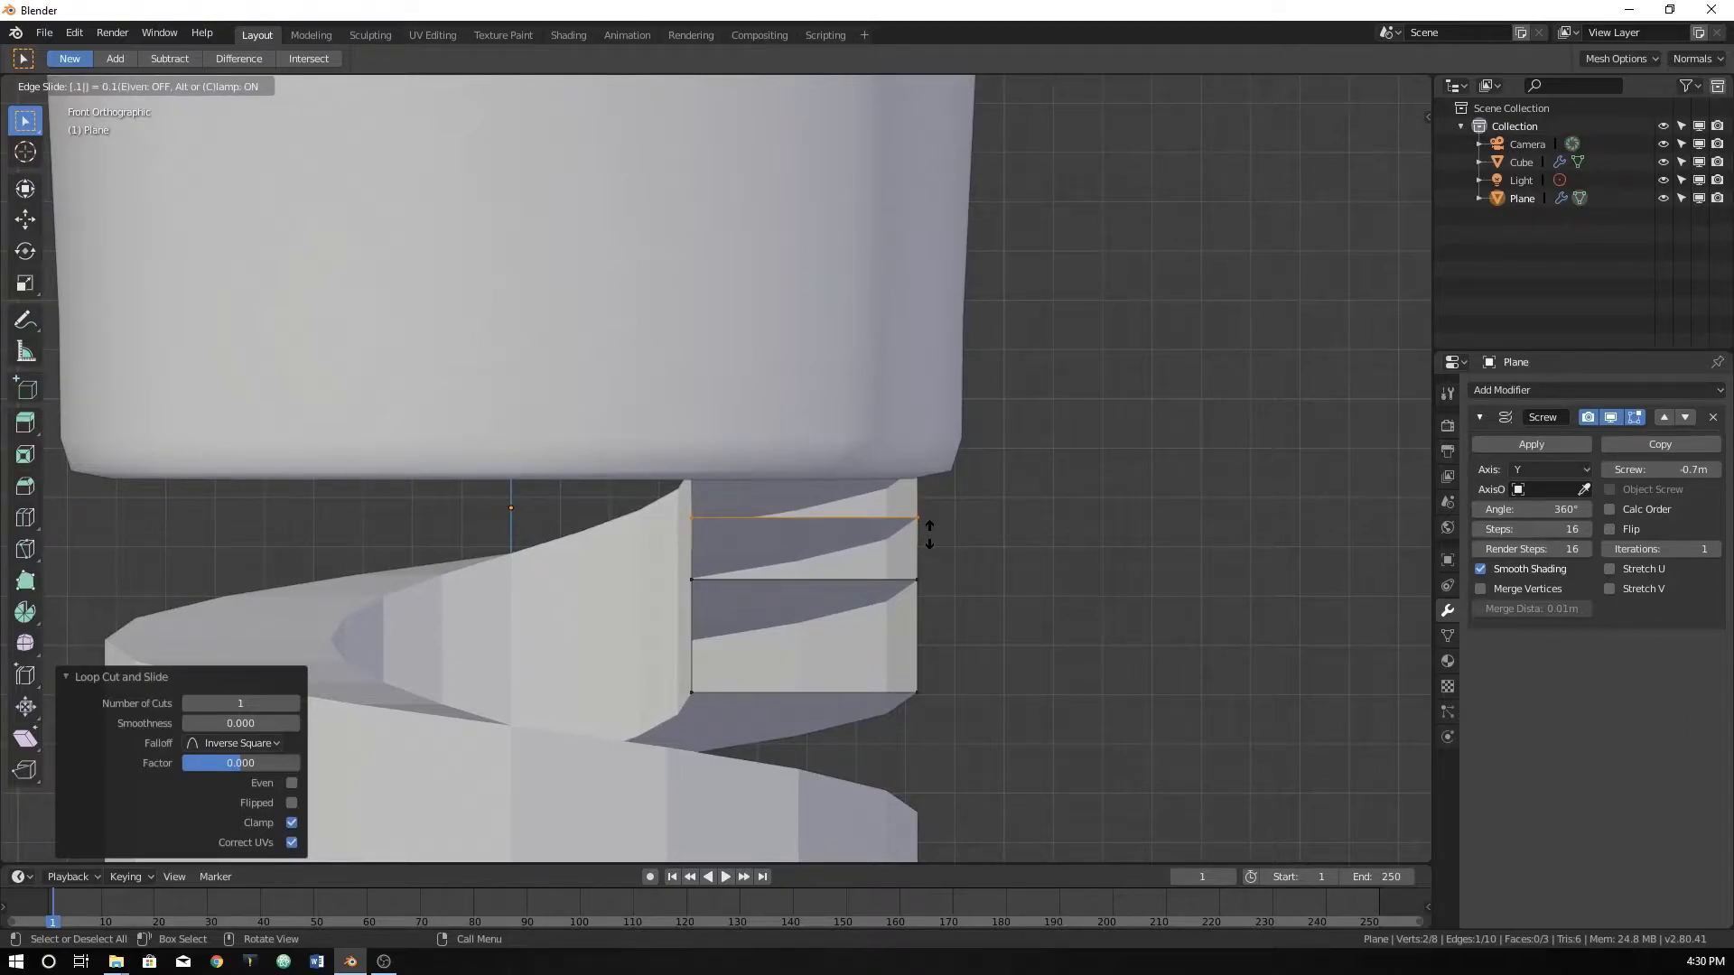
{"action": "key", "text": "BackSpace"}
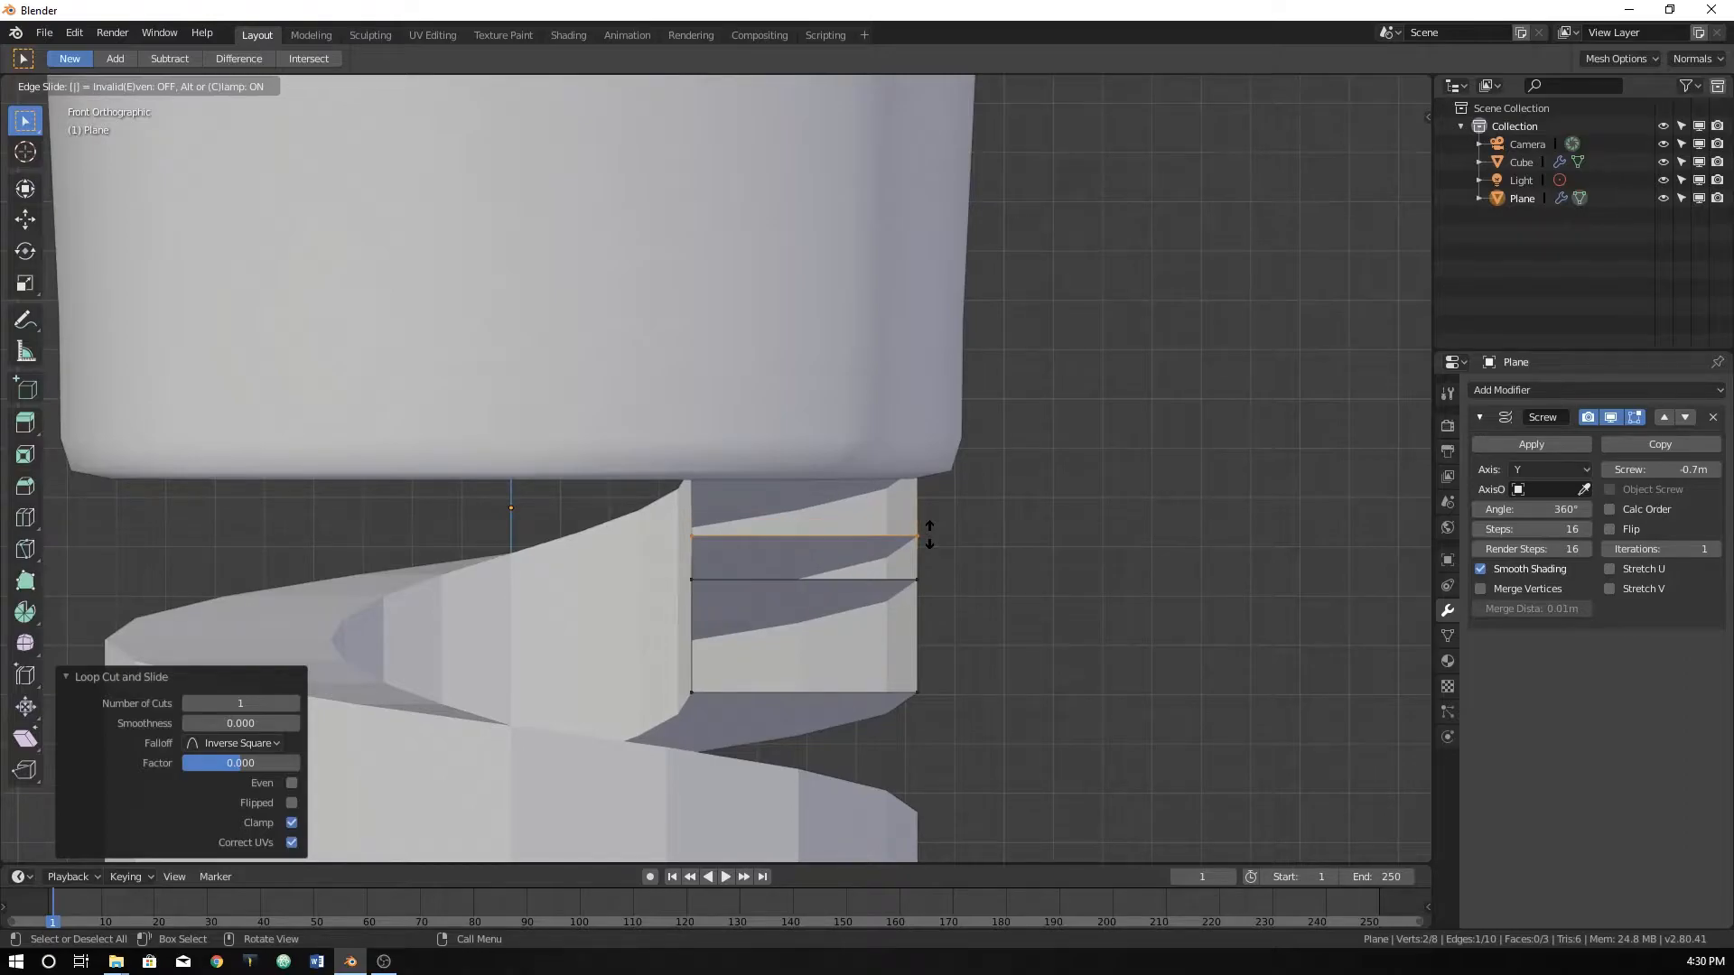
{"action": "key", "text": "Return"}
{"action": "key", "text": "ctrl+r"}
{"action": "left_click", "coordinate": [914, 632]}
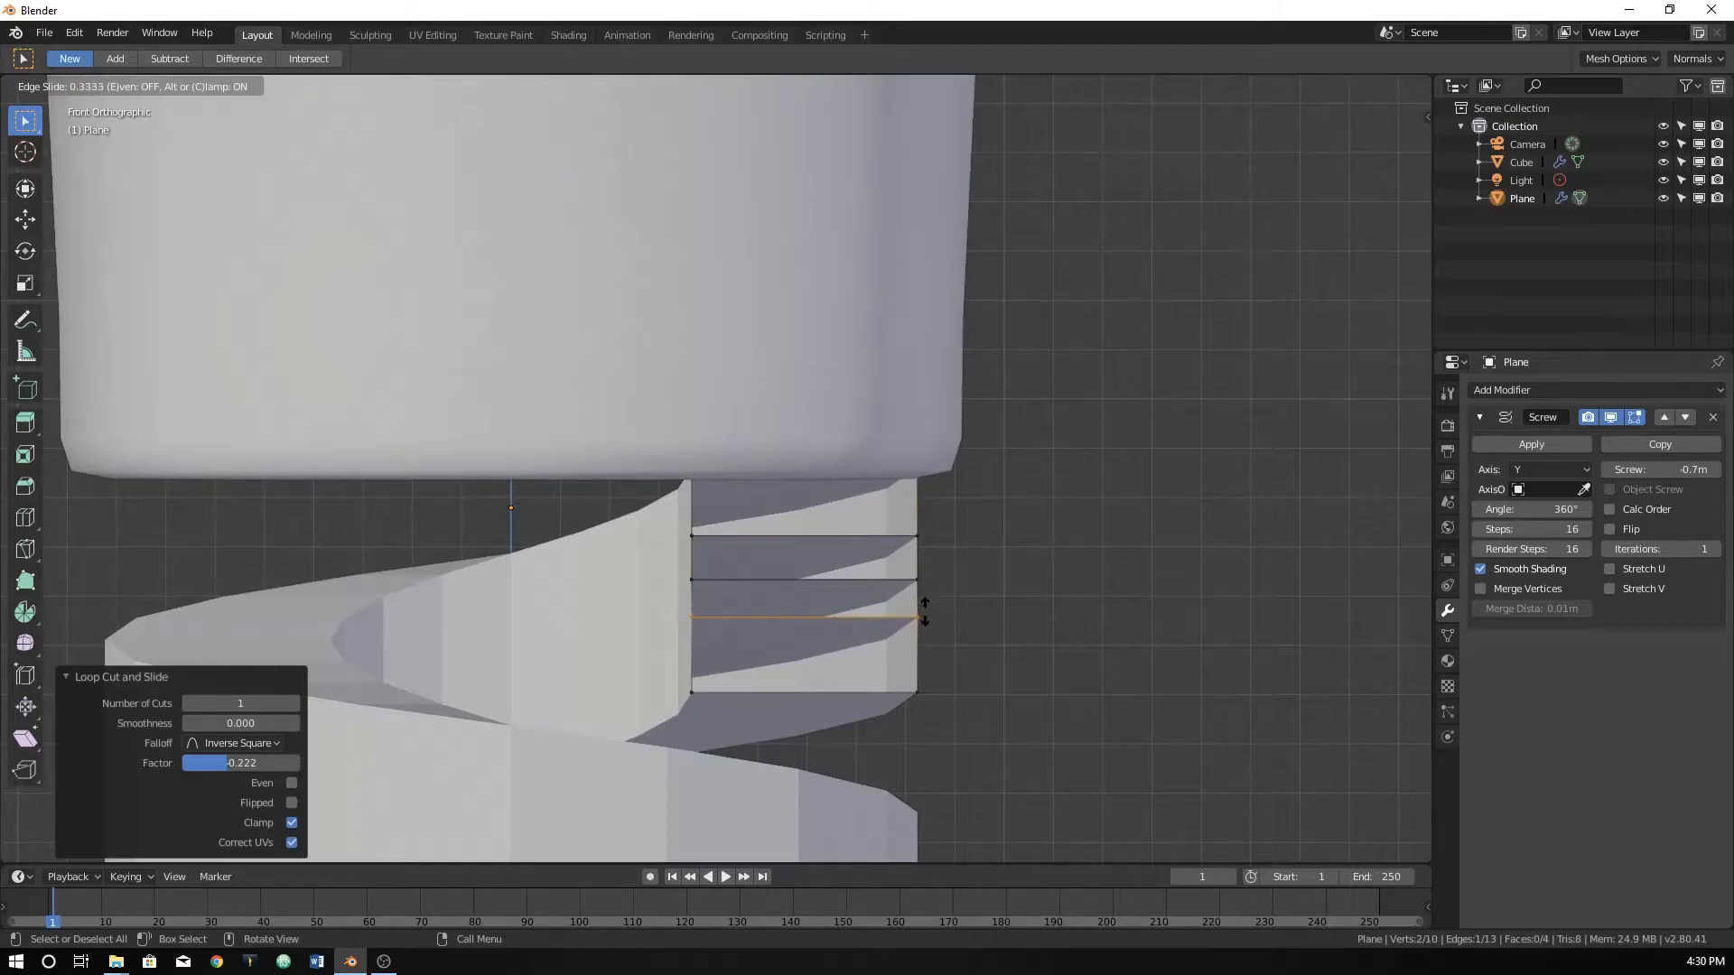
{"action": "left_click", "coordinate": [924, 614]}
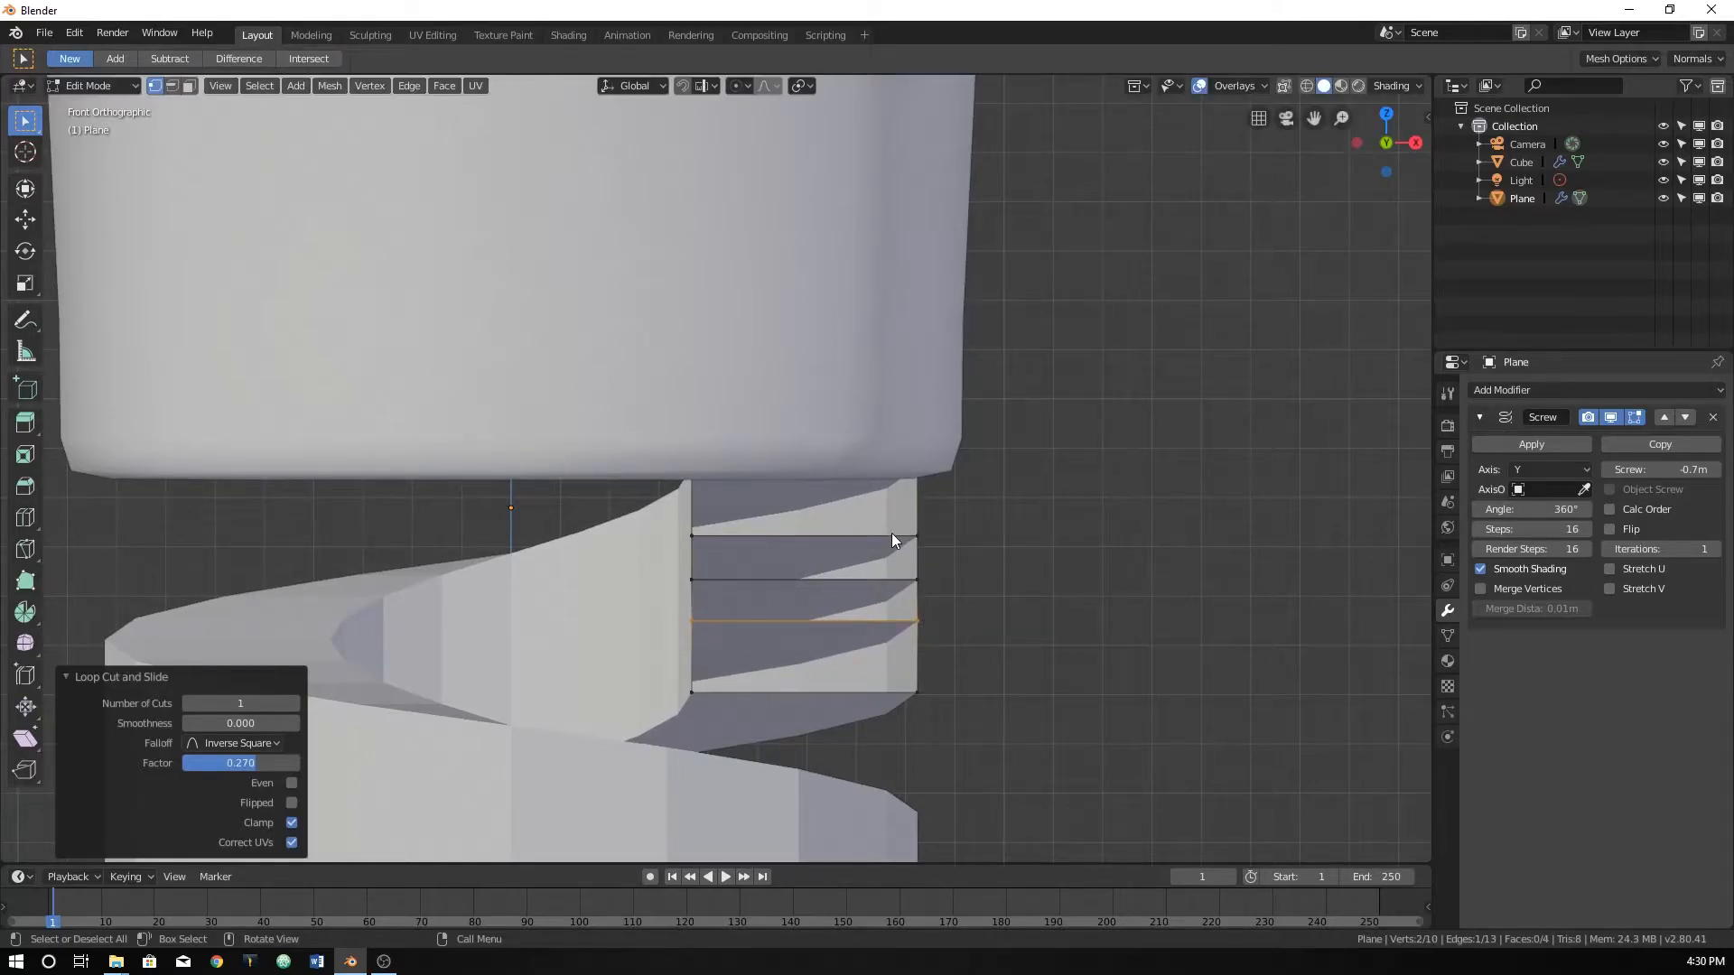
Move the outer vertex of the profile's middle edge outward along X to form a pointed thread ridge.
{"action": "mouse_move", "coordinate": [918, 533]}
{"action": "middle_mouse_down"}
{"action": "mouse_move", "coordinate": [804, 540]}
{"action": "mouse_move", "coordinate": [896, 559]}
{"action": "middle_mouse_up"}
{"action": "right_click", "coordinate": [855, 557]}
{"action": "left_click", "coordinate": [863, 567]}
{"action": "key", "text": "KP_1"}
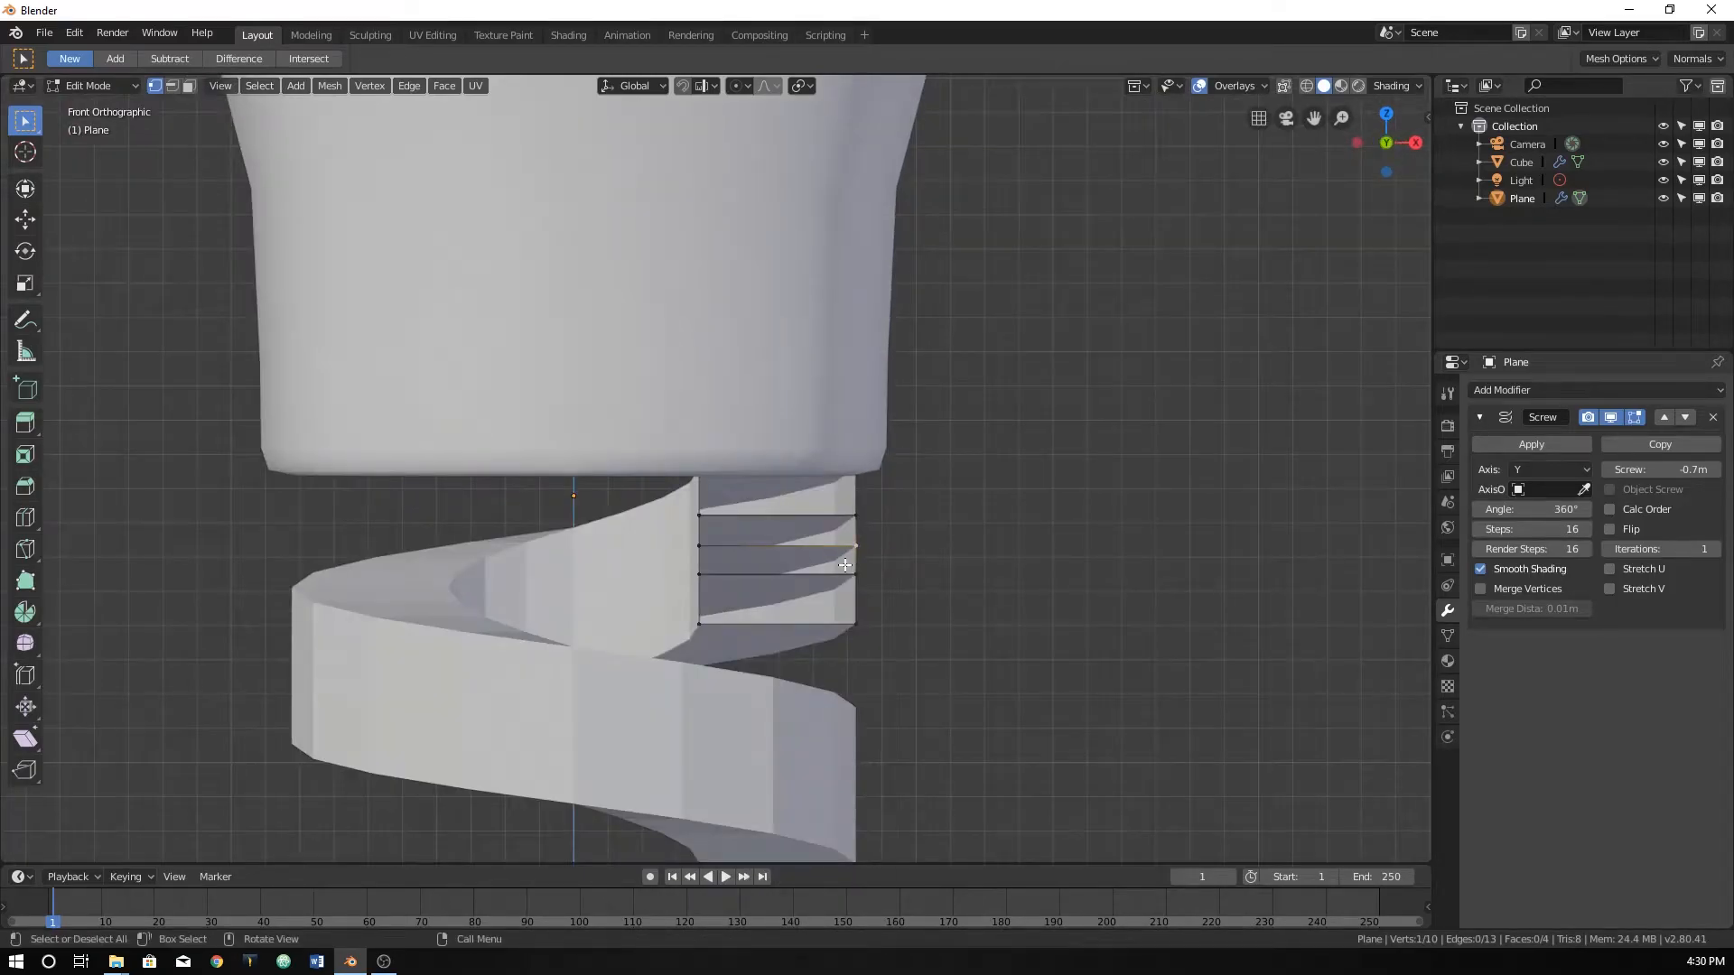
{"action": "scroll", "coordinate": [845, 566], "scroll_direction": "up", "scroll_amount": 2}
{"action": "key", "text": "g"}
{"action": "key", "text": "x"}
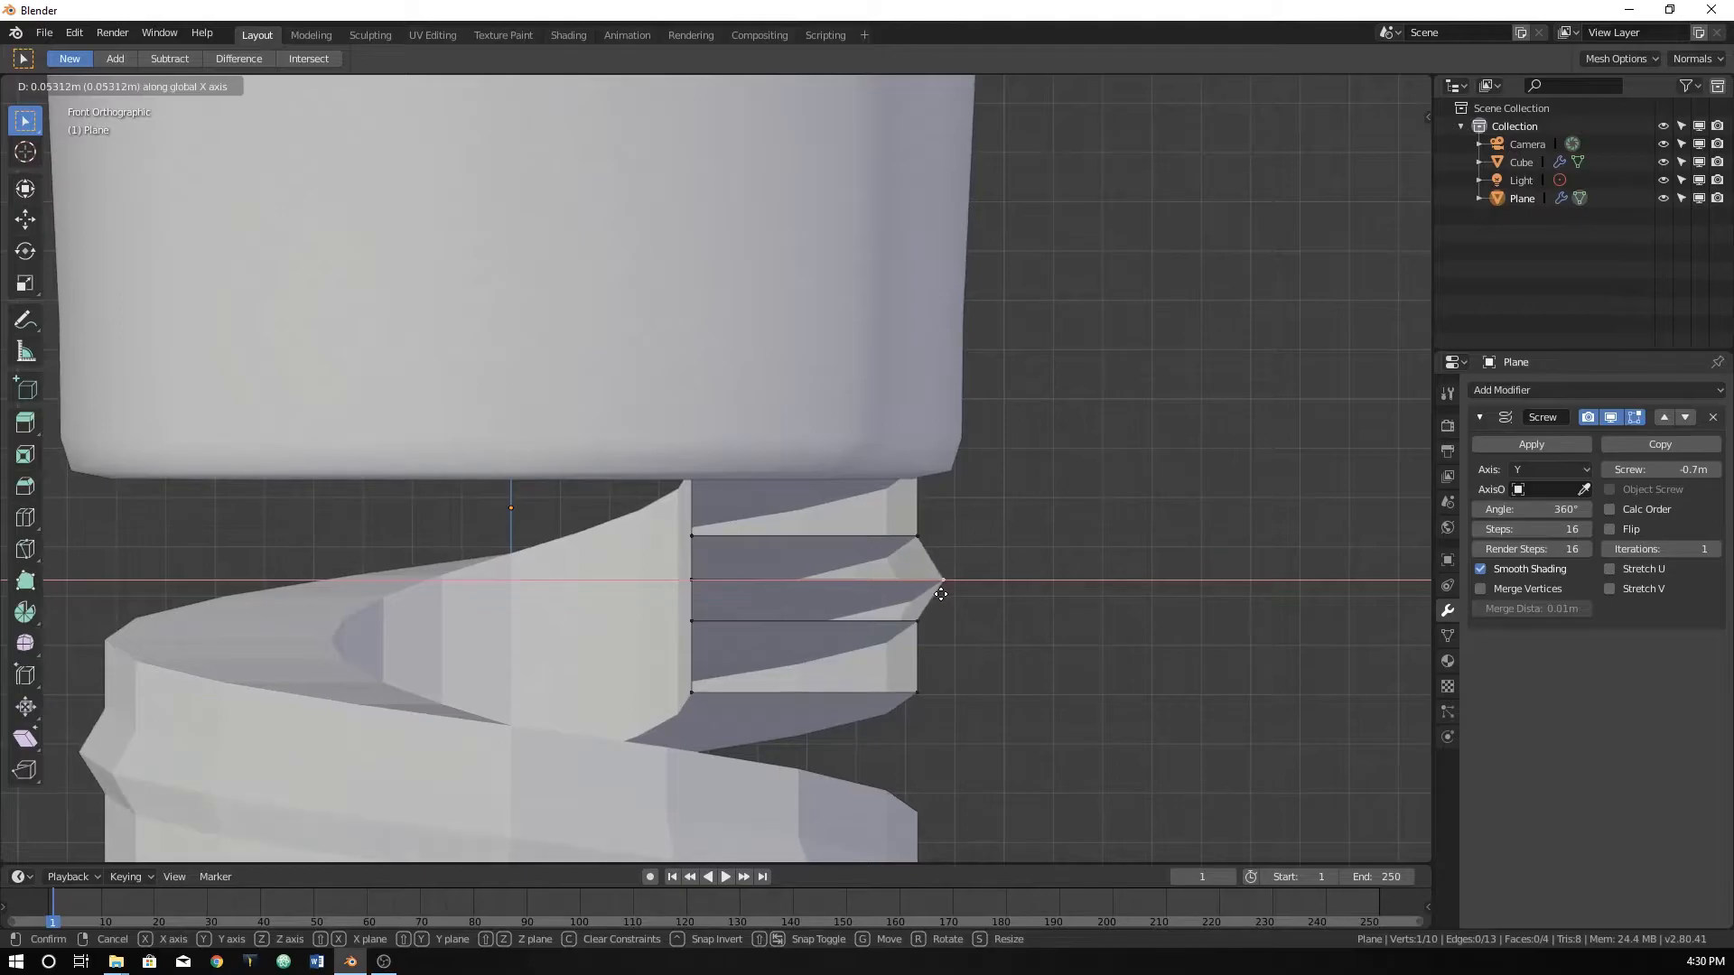
{"action": "left_click", "coordinate": [946, 593]}
Compare with the reference bulb image, then add a Subdivision Surface modifier below the Screw modifier.
{"action": "middle_click_drag", "start_coordinate": [946, 593], "coordinate": [824, 605]}
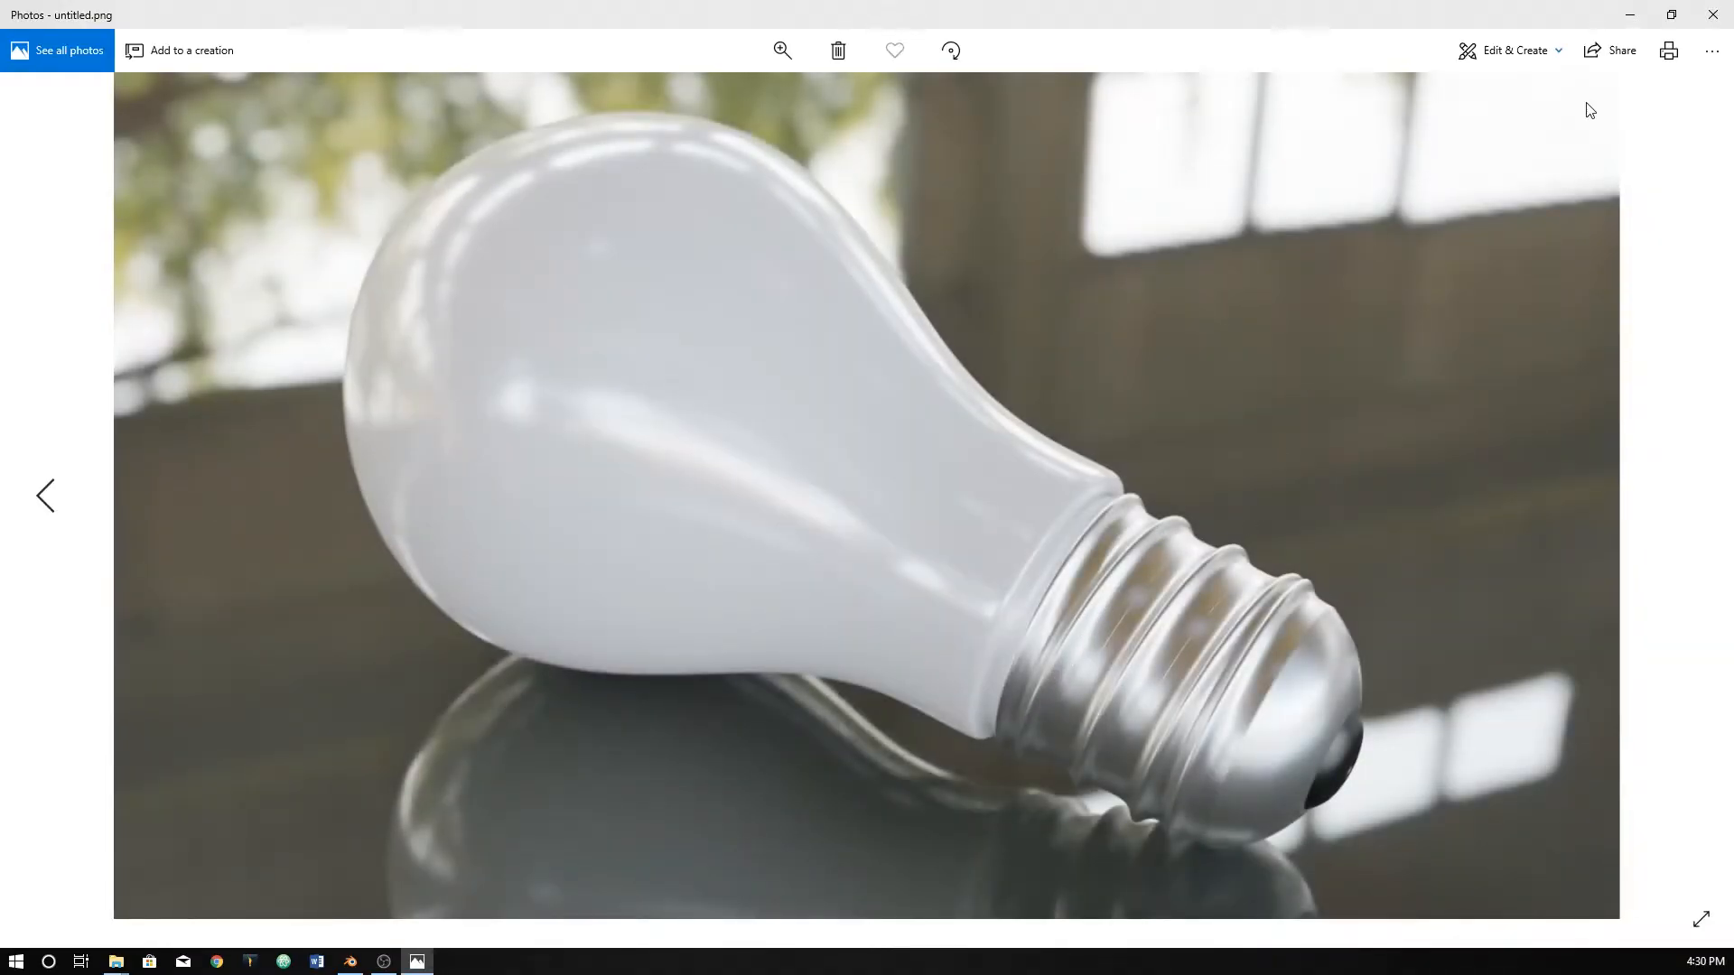
{"action": "left_click", "coordinate": [1713, 15]}
{"action": "middle_click_drag", "start_coordinate": [863, 558], "coordinate": [750, 611]}
{"action": "left_click", "coordinate": [1575, 390]}
{"action": "left_click", "coordinate": [1395, 679]}
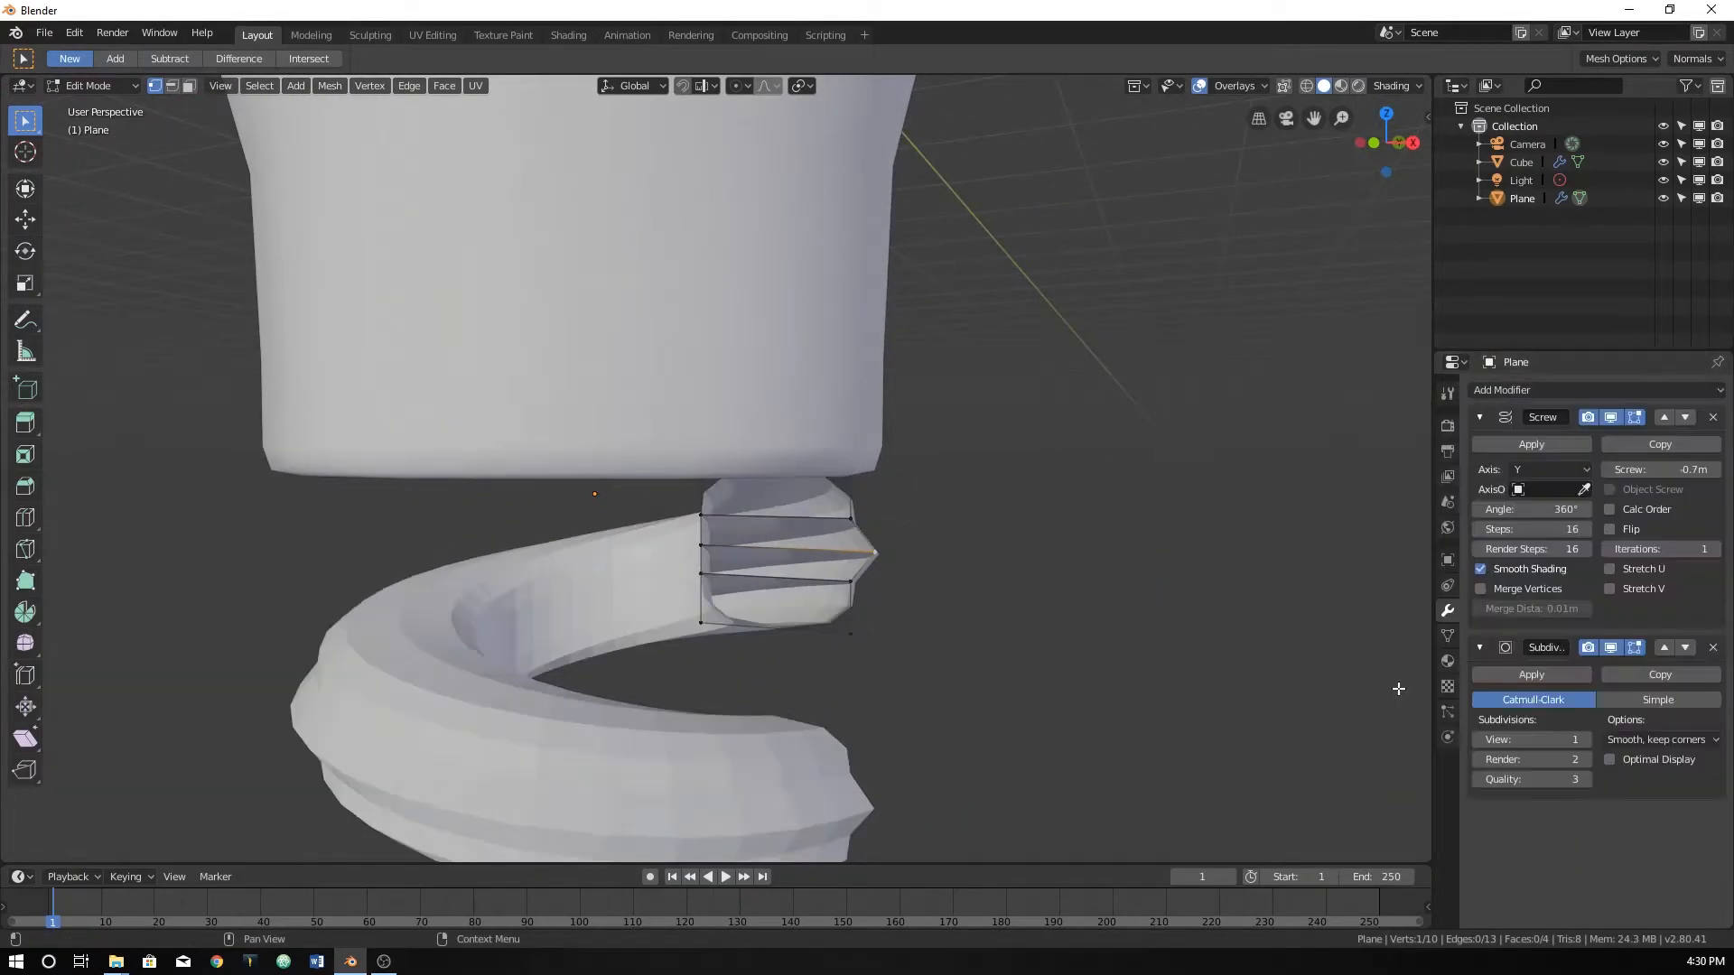
Delete the lowest of the three inner cross edges of the thread profile.
{"action": "middle_click_drag", "start_coordinate": [936, 619], "coordinate": [913, 588]}
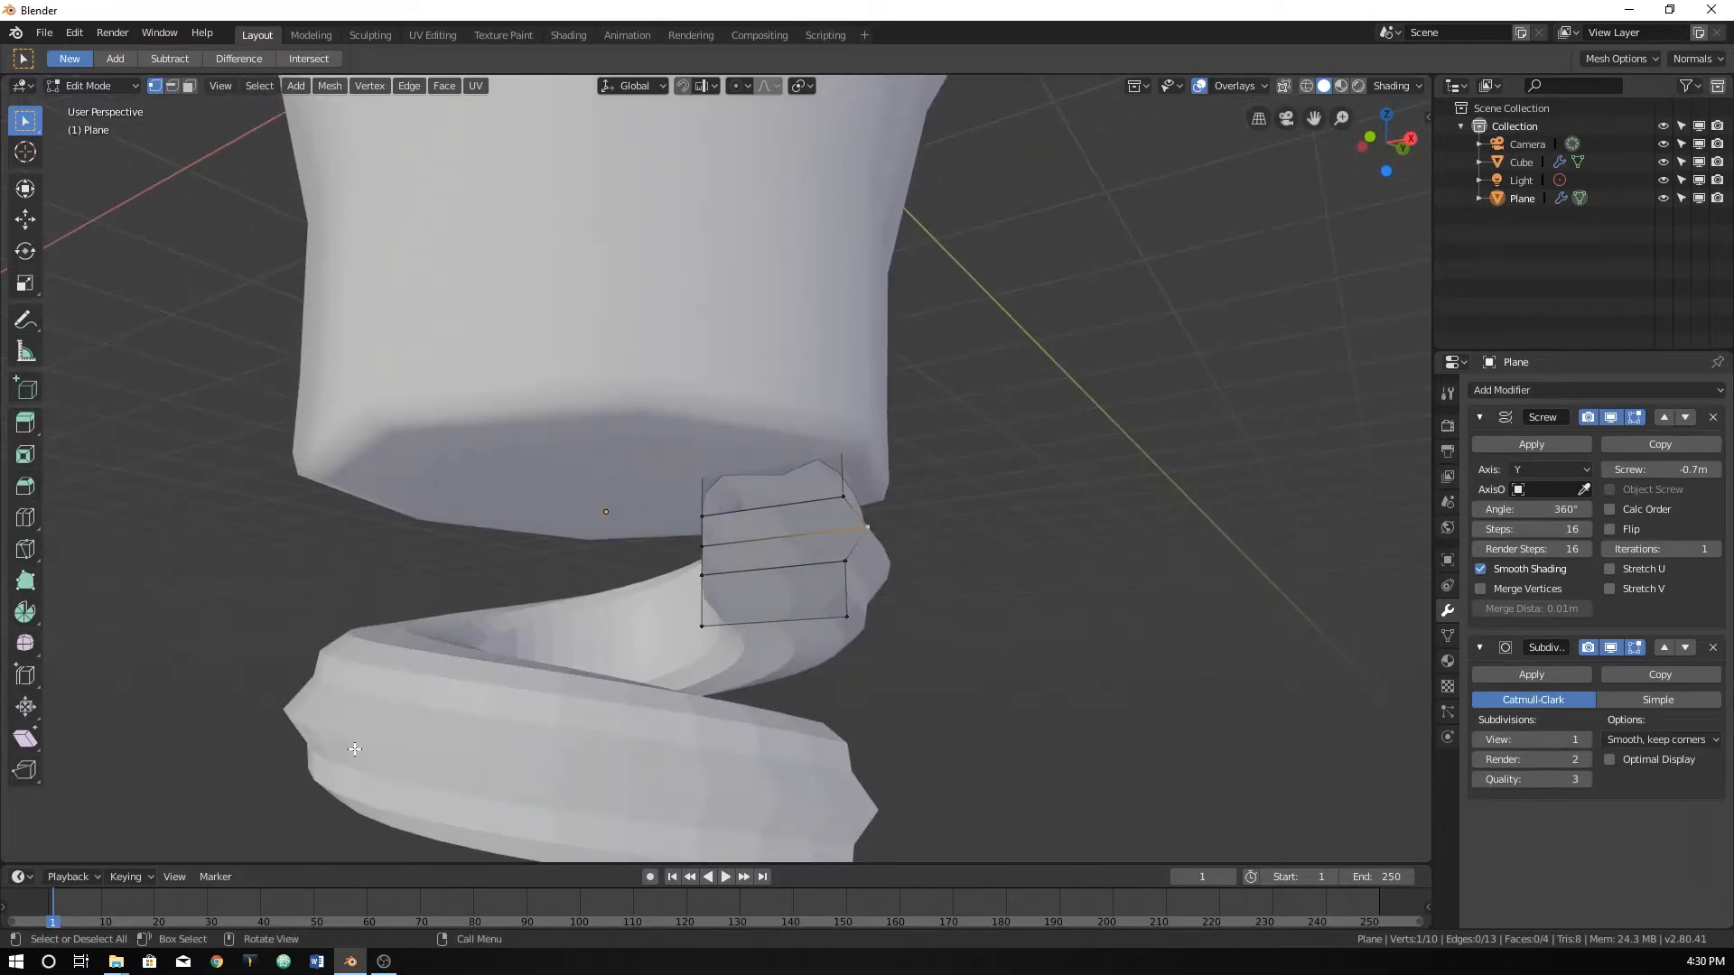
{"action": "middle_click_drag", "start_coordinate": [965, 700], "coordinate": [1020, 618]}
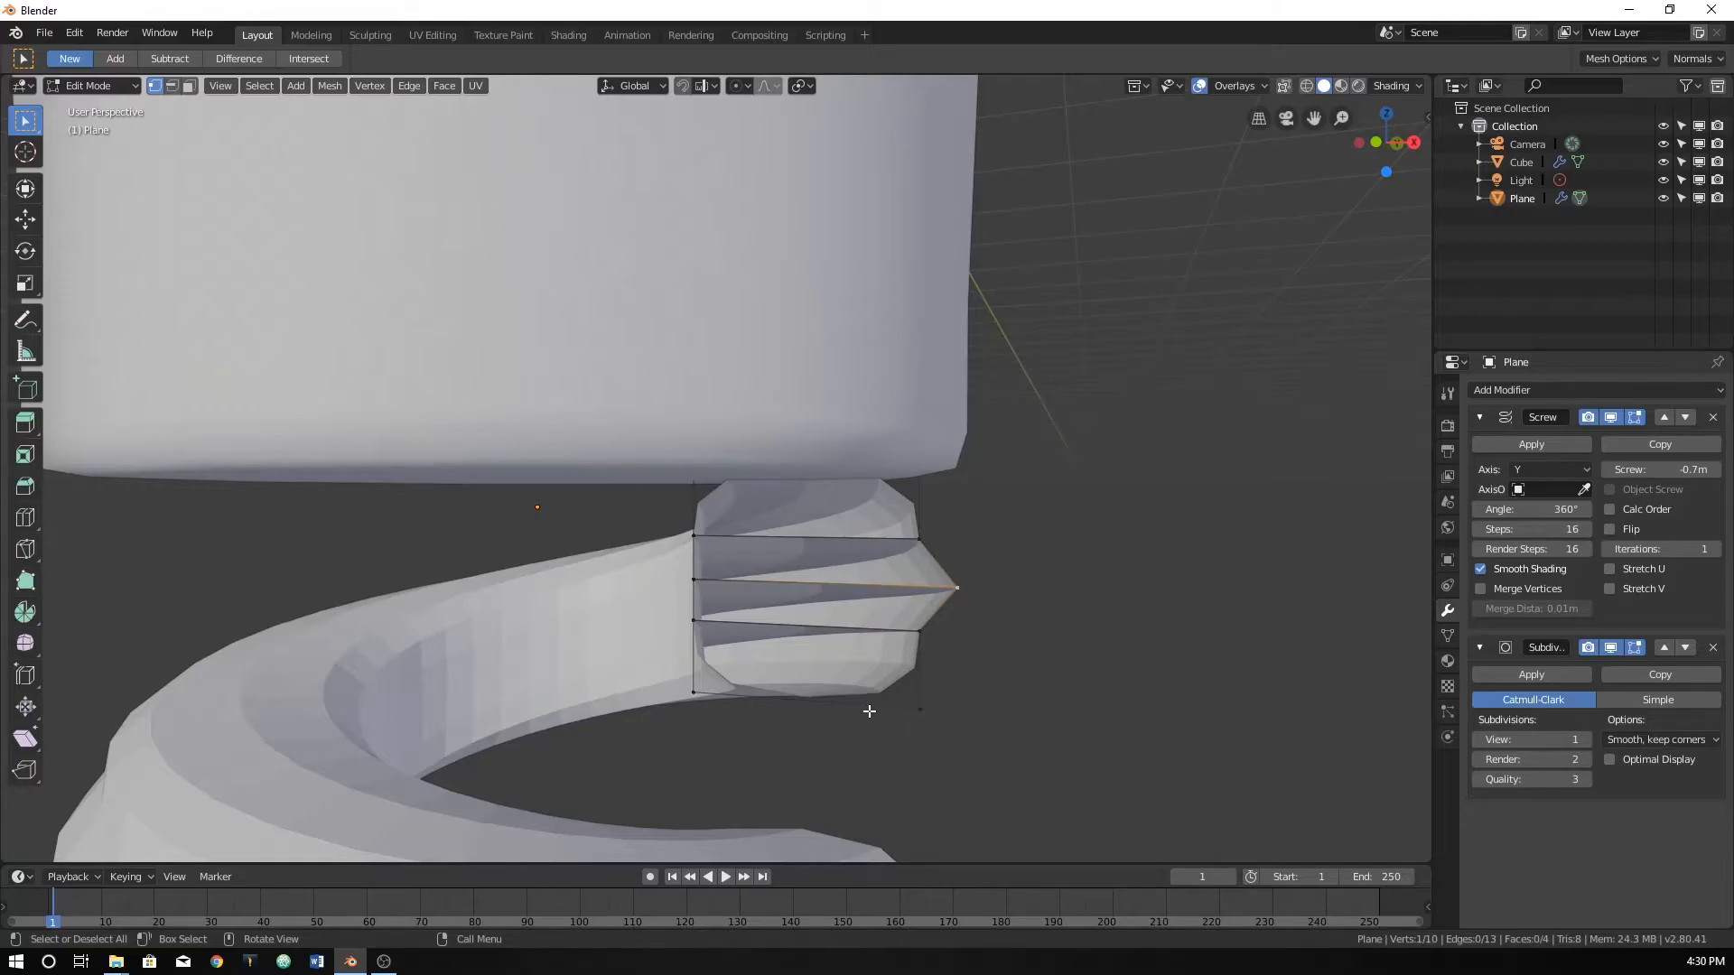
{"action": "middle_click_drag", "start_coordinate": [701, 551], "coordinate": [705, 621]}
{"action": "middle_click_drag", "start_coordinate": [748, 617], "coordinate": [778, 623]}
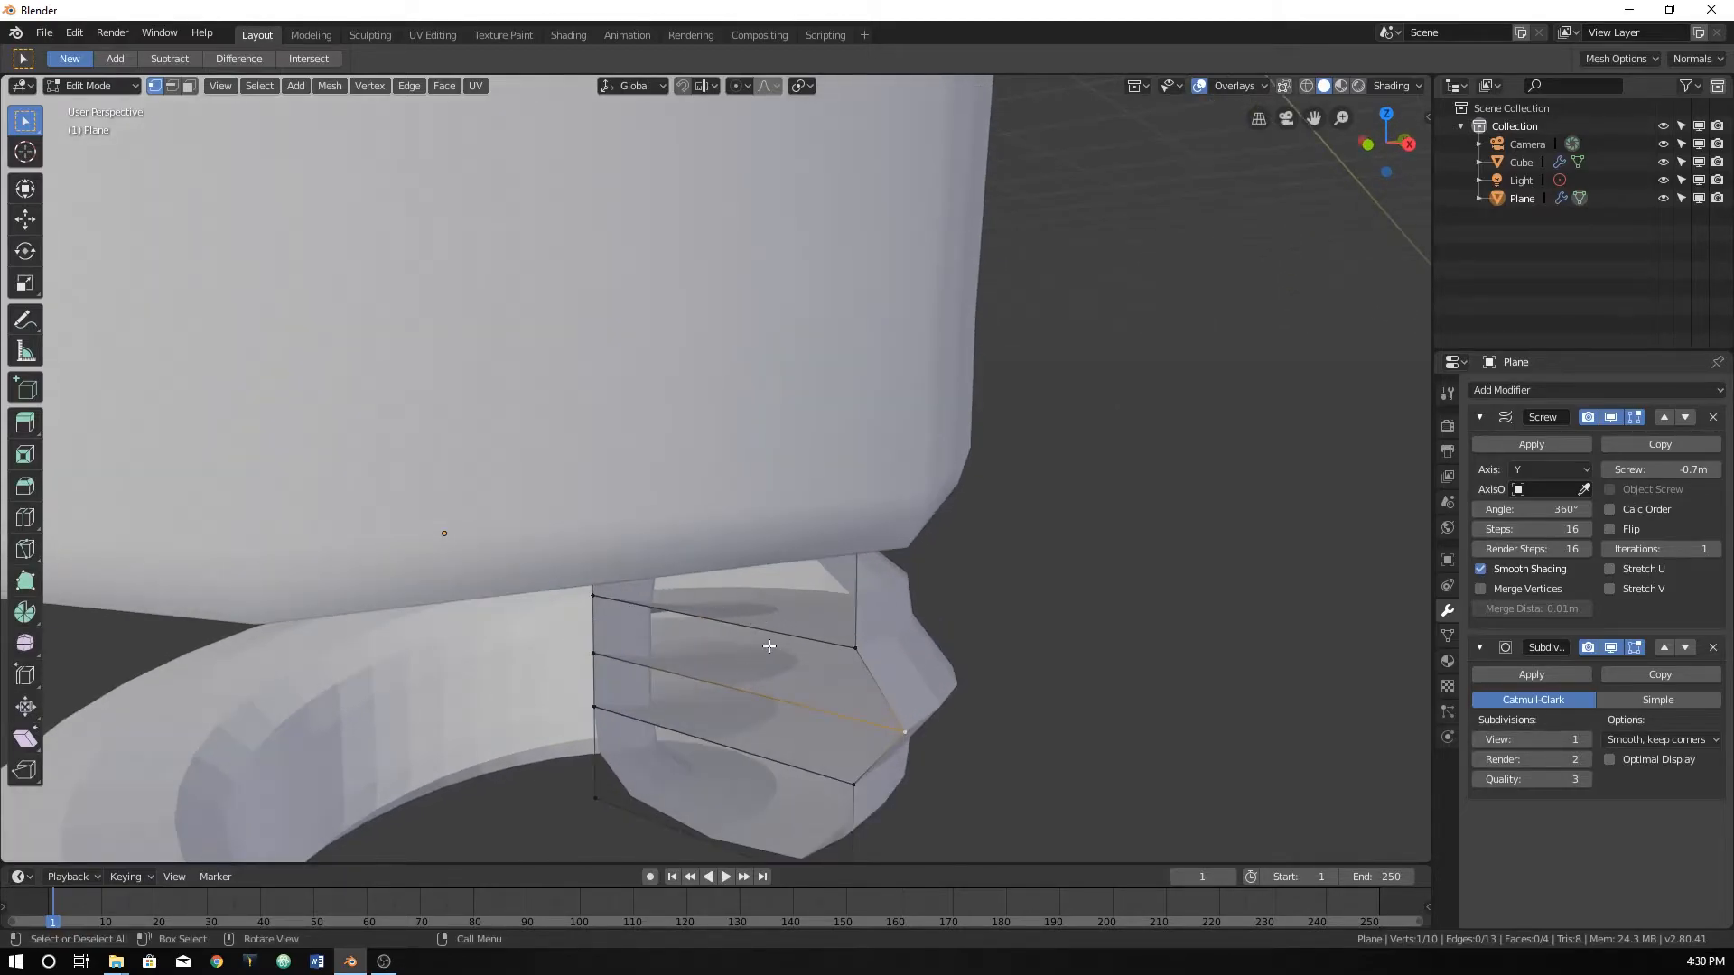
{"action": "left_click", "coordinate": [747, 773]}
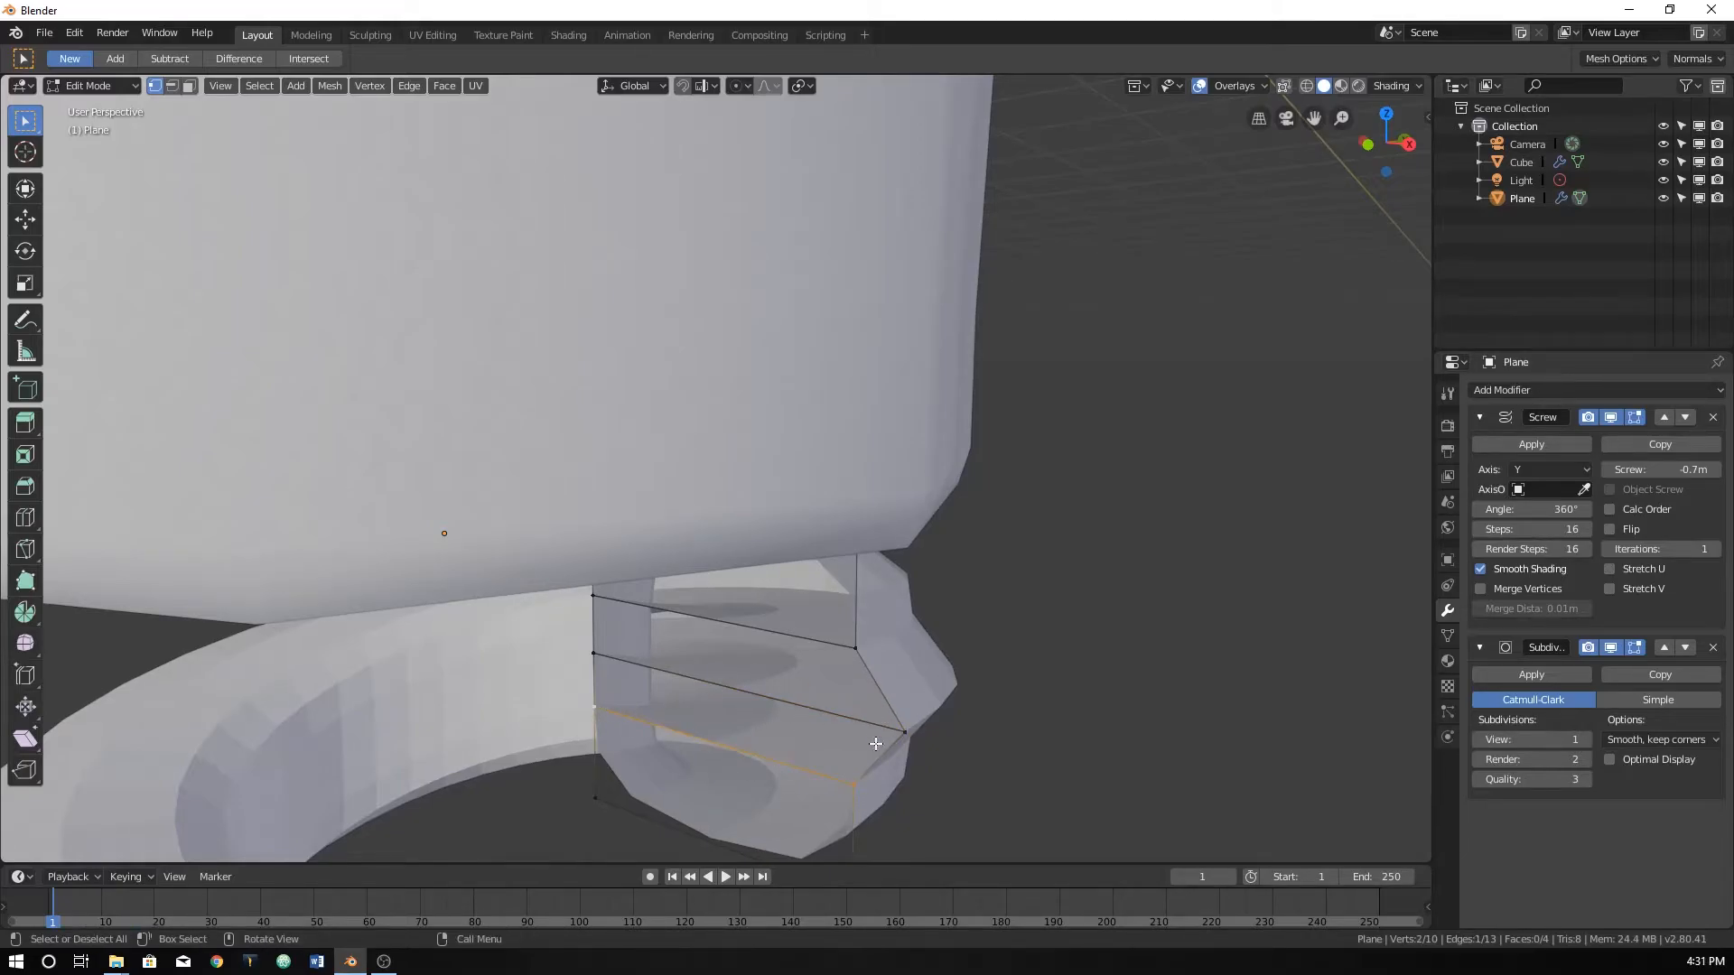
{"action": "middle_click_drag", "start_coordinate": [845, 751], "coordinate": [879, 760]}
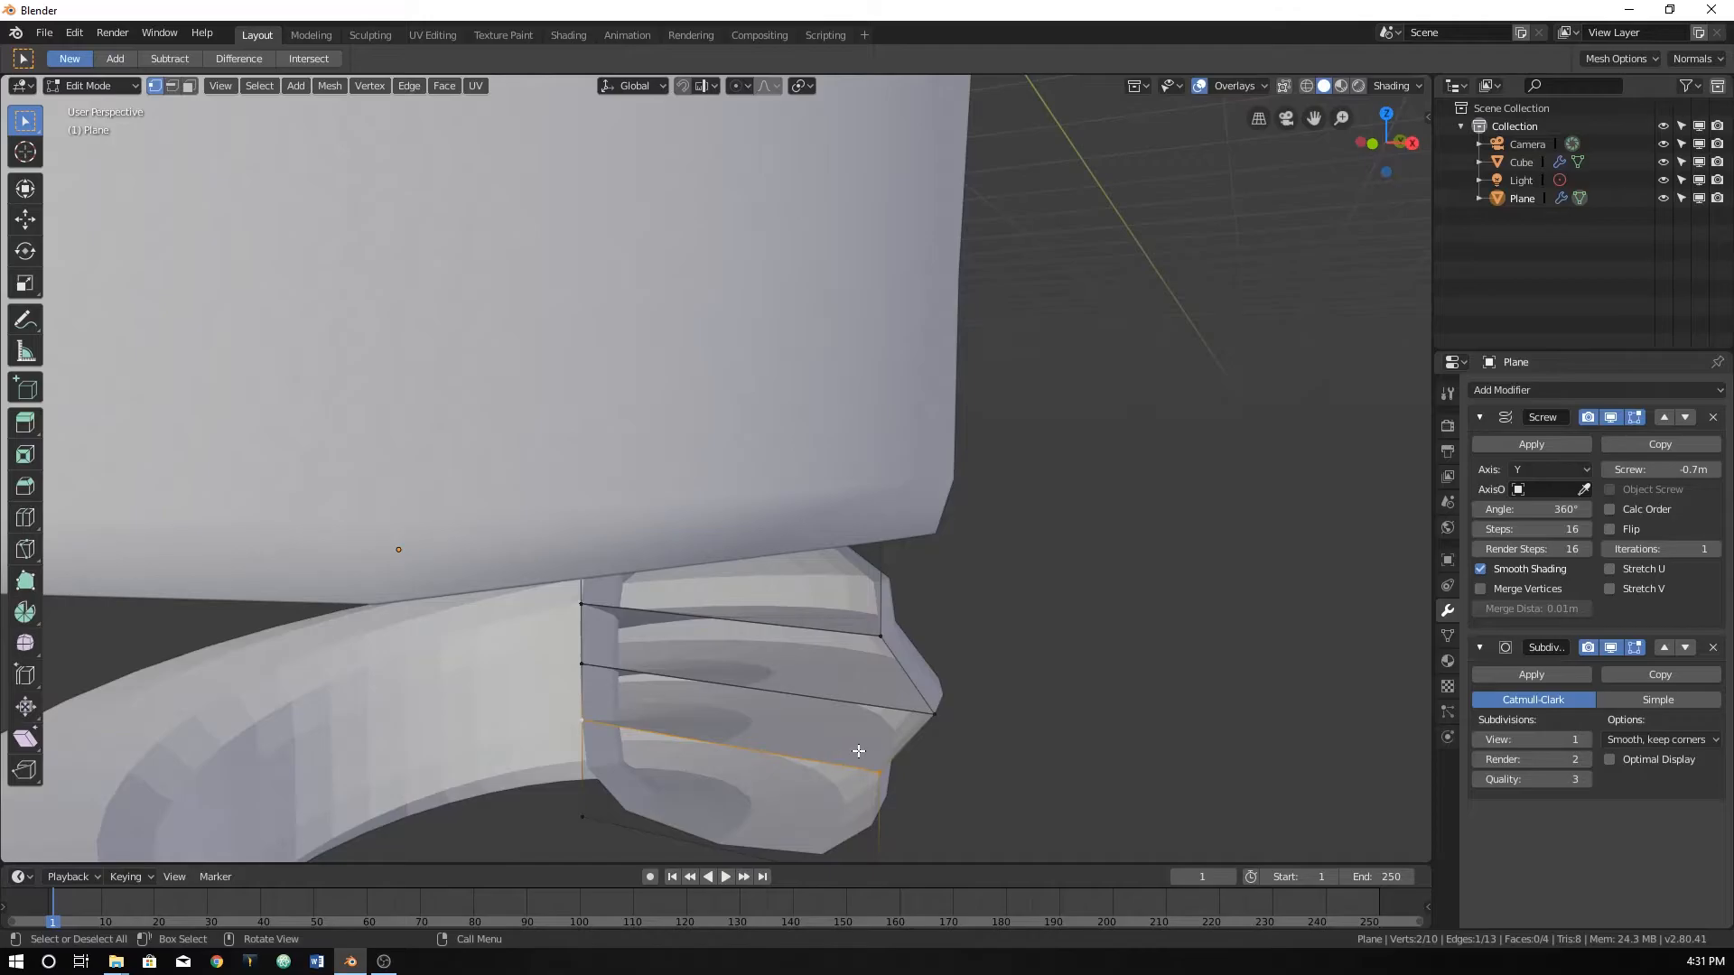
{"action": "key", "text": "x"}
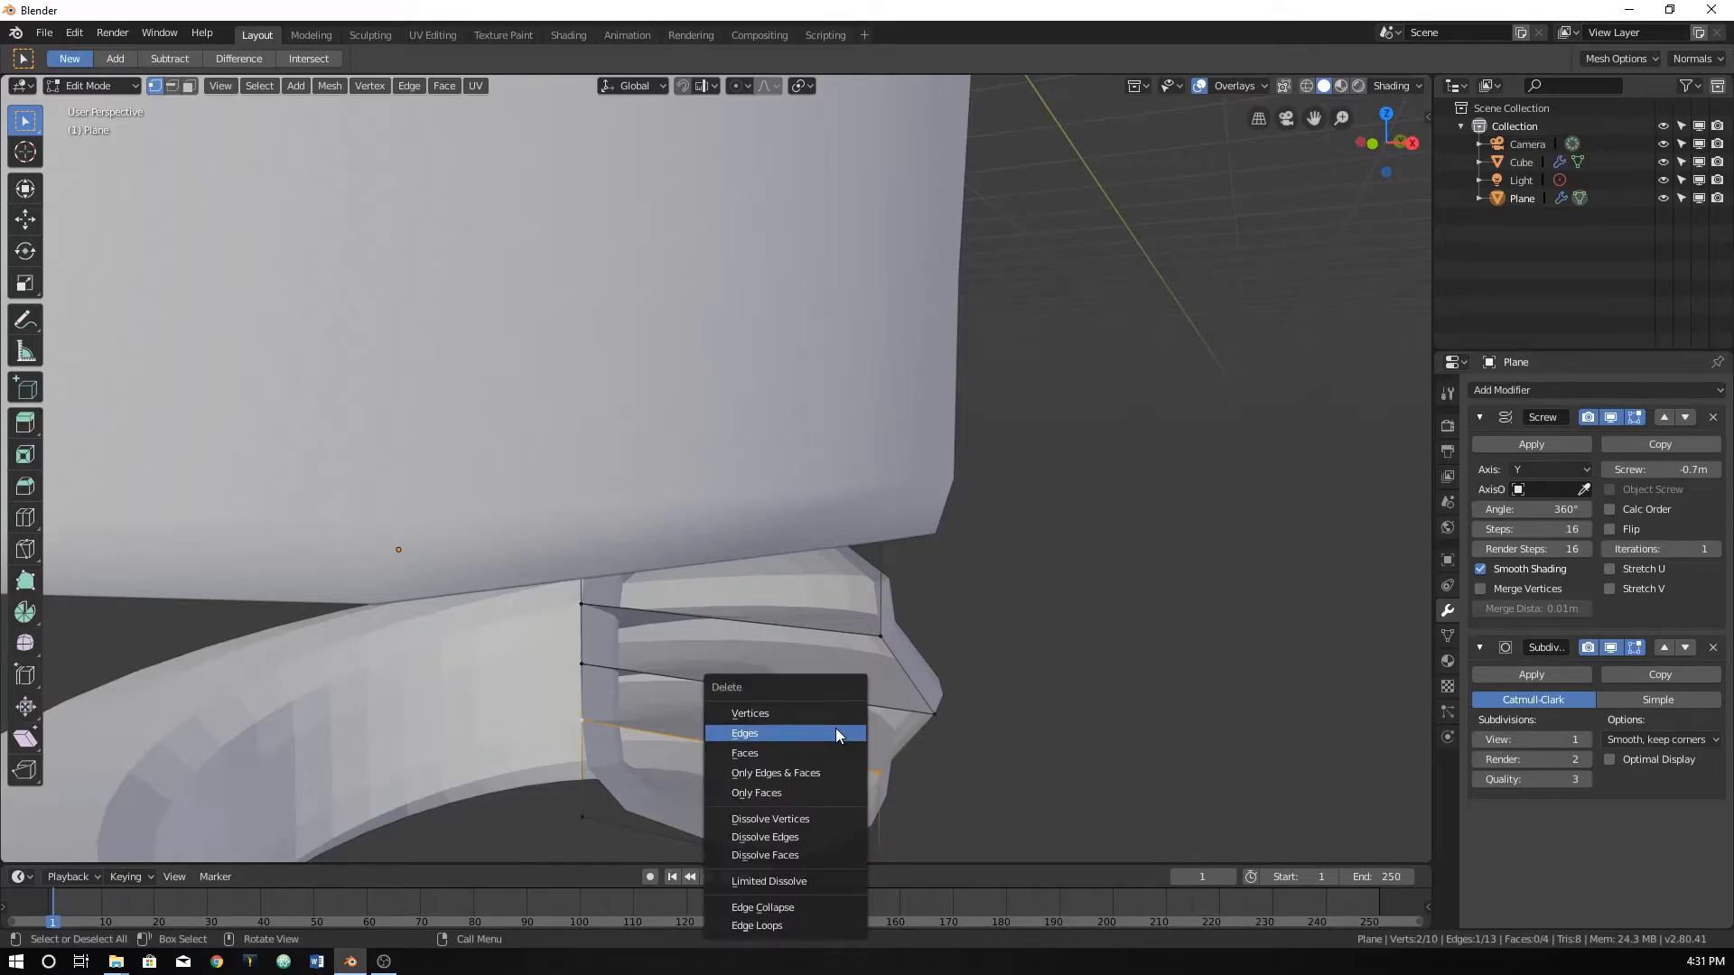
{"action": "left_click", "coordinate": [819, 733]}
Delete the two remaining inner cross edges of the thread profile, the one at the ridge and the one above it.
{"action": "left_click", "coordinate": [942, 706]}
{"action": "left_click", "coordinate": [581, 665], "text": "shift"}
{"action": "key", "text": "x"}
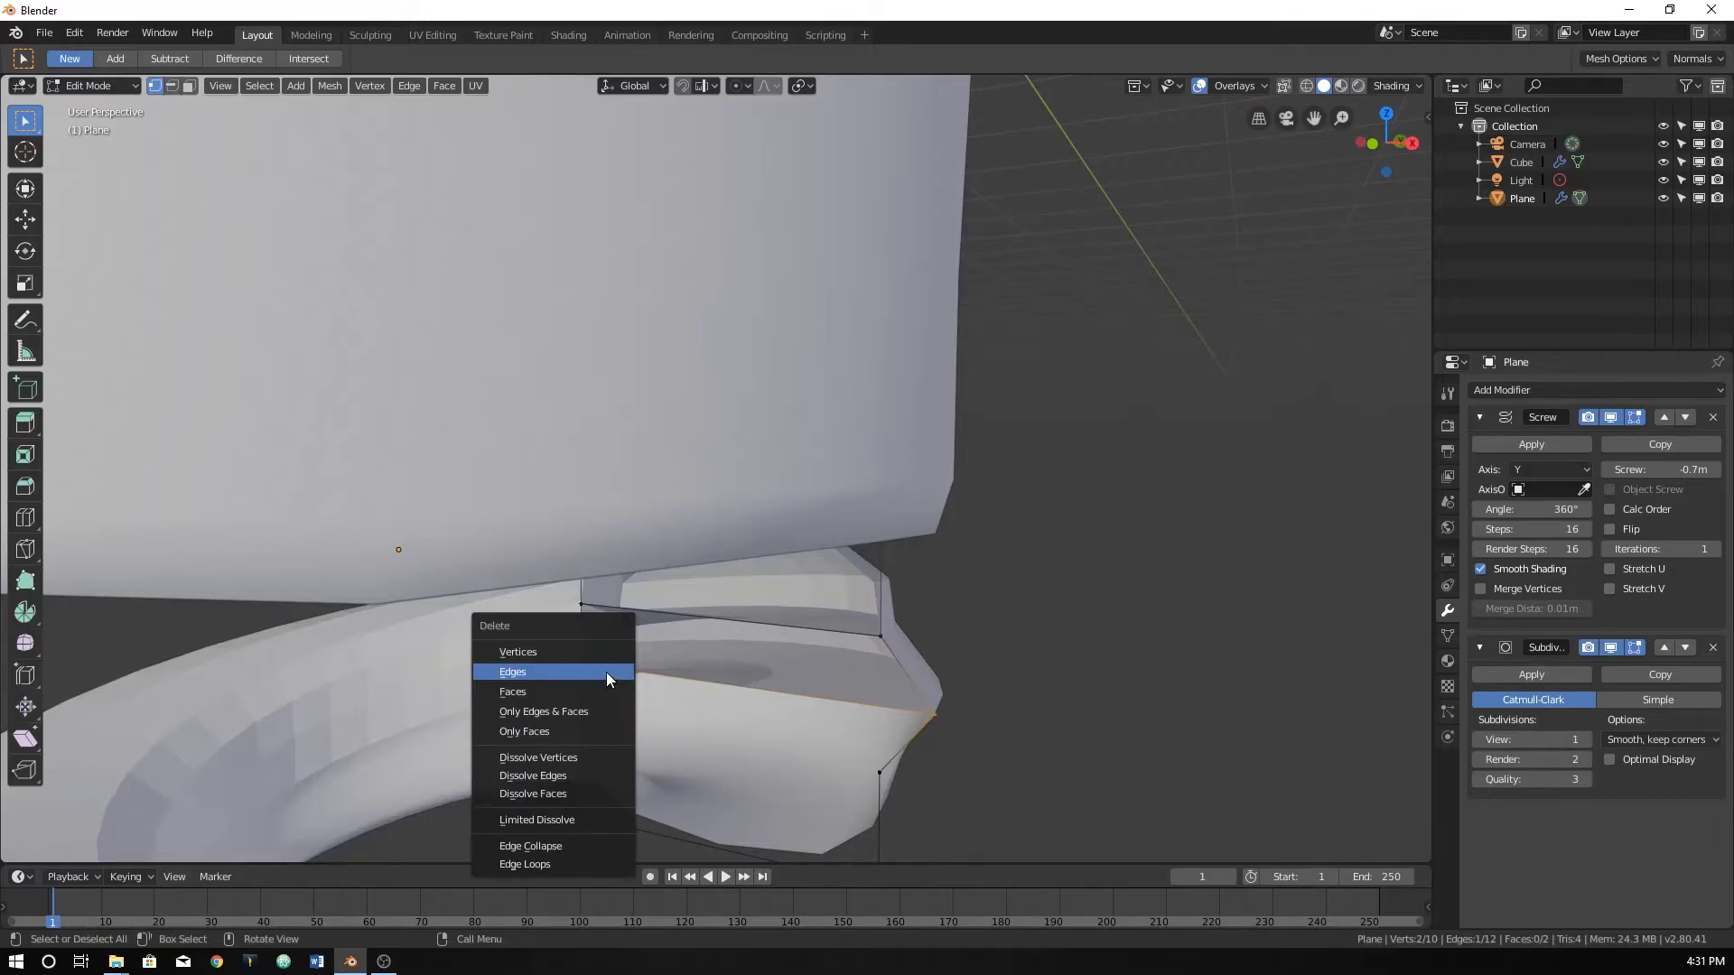
{"action": "left_click", "coordinate": [607, 675]}
{"action": "left_click", "coordinate": [582, 605], "text": "shift"}
{"action": "key", "text": "x"}
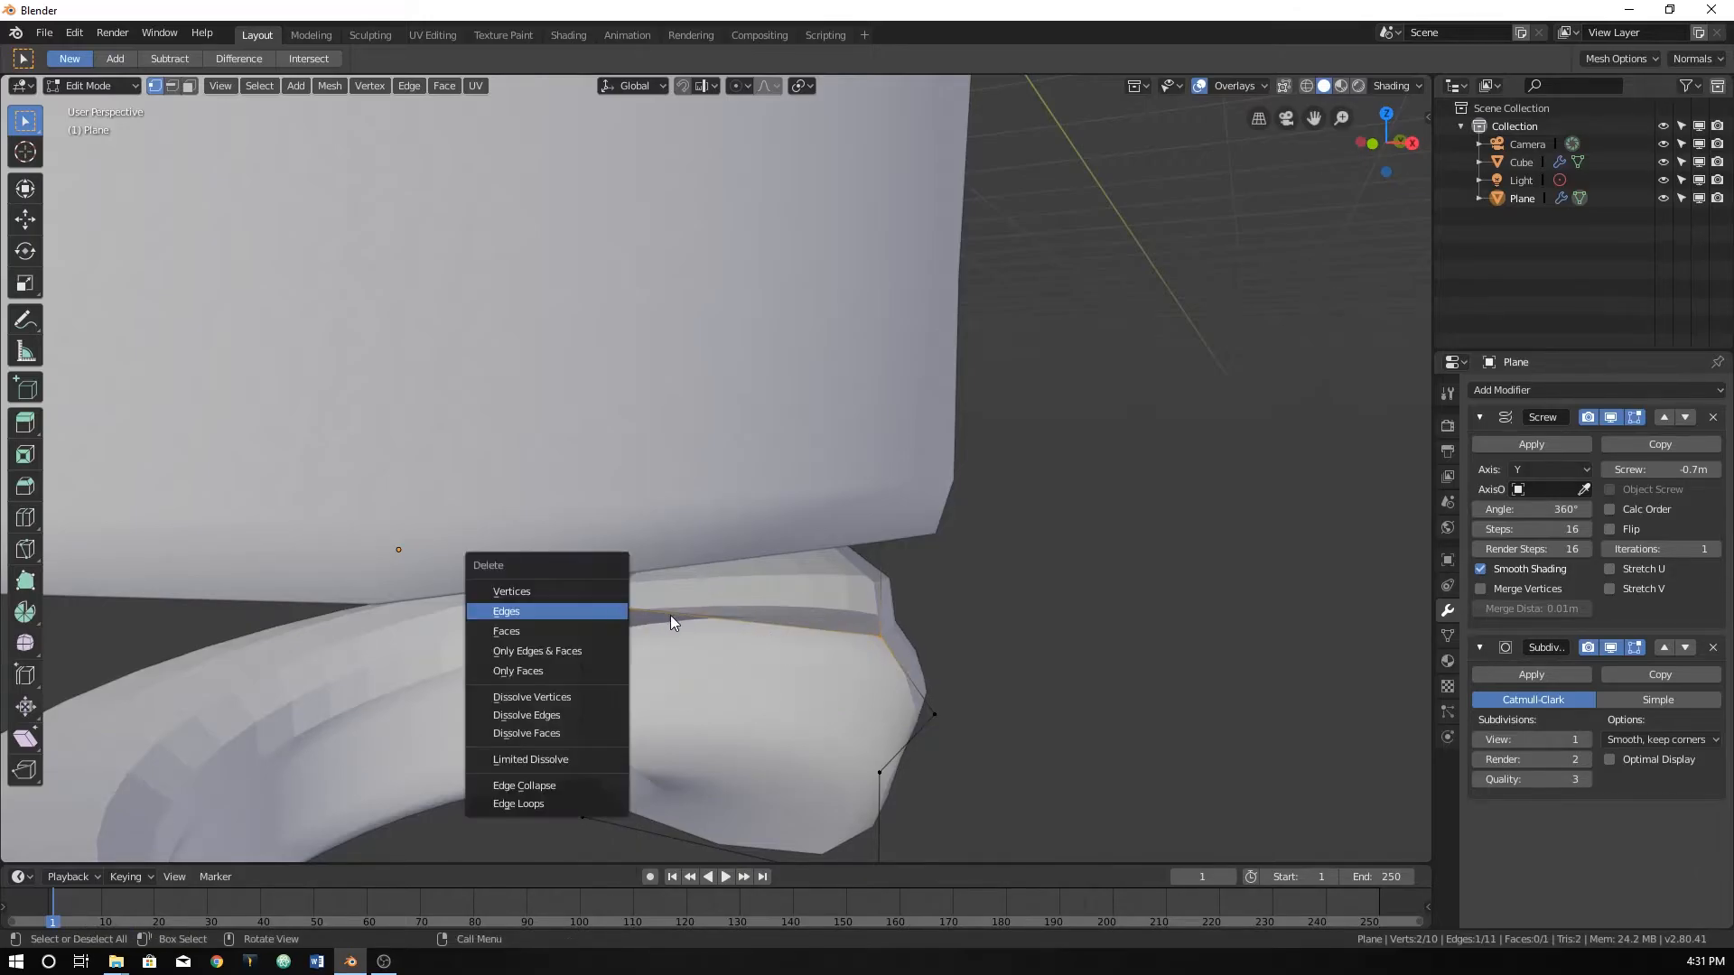
{"action": "left_click", "coordinate": [611, 608]}
{"action": "middle_click_drag", "start_coordinate": [826, 657], "coordinate": [858, 578]}
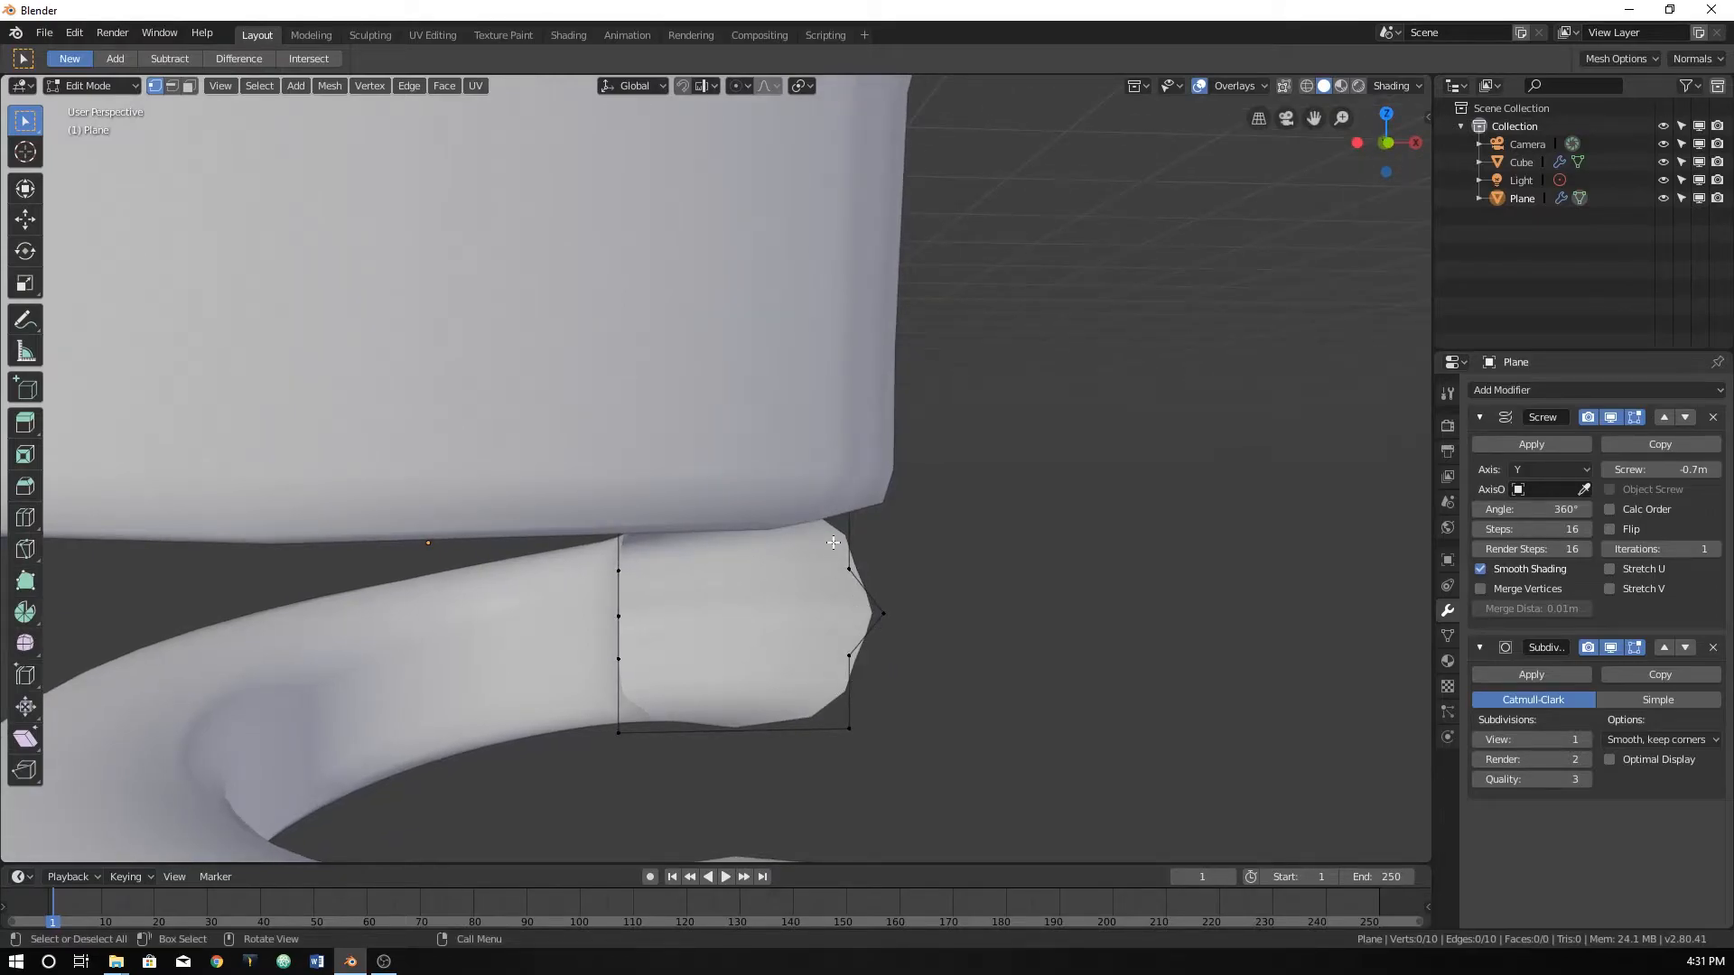
Dissolve the three intermediate vertices along the thread profile's inner side, keeping its corner vertices.
{"action": "scroll", "coordinate": [837, 703], "scroll_direction": "down", "scroll_amount": 4}
{"action": "middle_click_drag", "start_coordinate": [837, 703], "coordinate": [596, 693]}
{"action": "scroll", "coordinate": [596, 694], "scroll_direction": "up", "scroll_amount": 4}
{"action": "key", "text": "b"}
{"action": "left_click_drag", "start_coordinate": [574, 549], "coordinate": [643, 643]}
{"action": "key", "text": "x"}
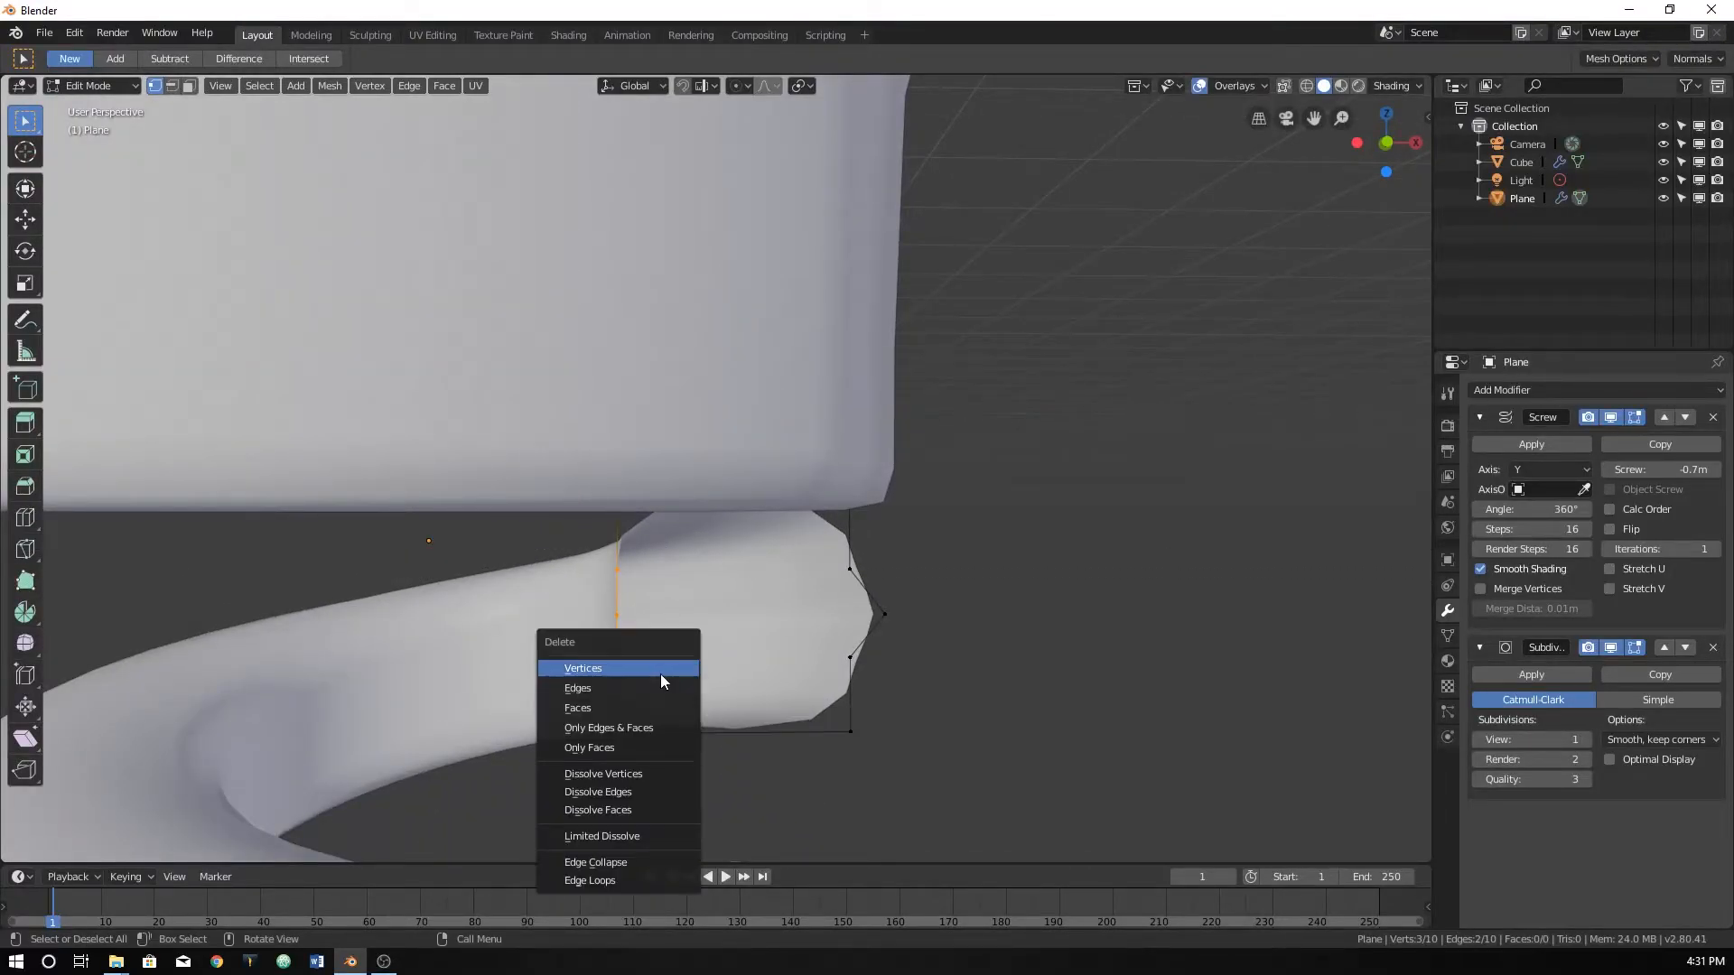
{"action": "left_click", "coordinate": [637, 774]}
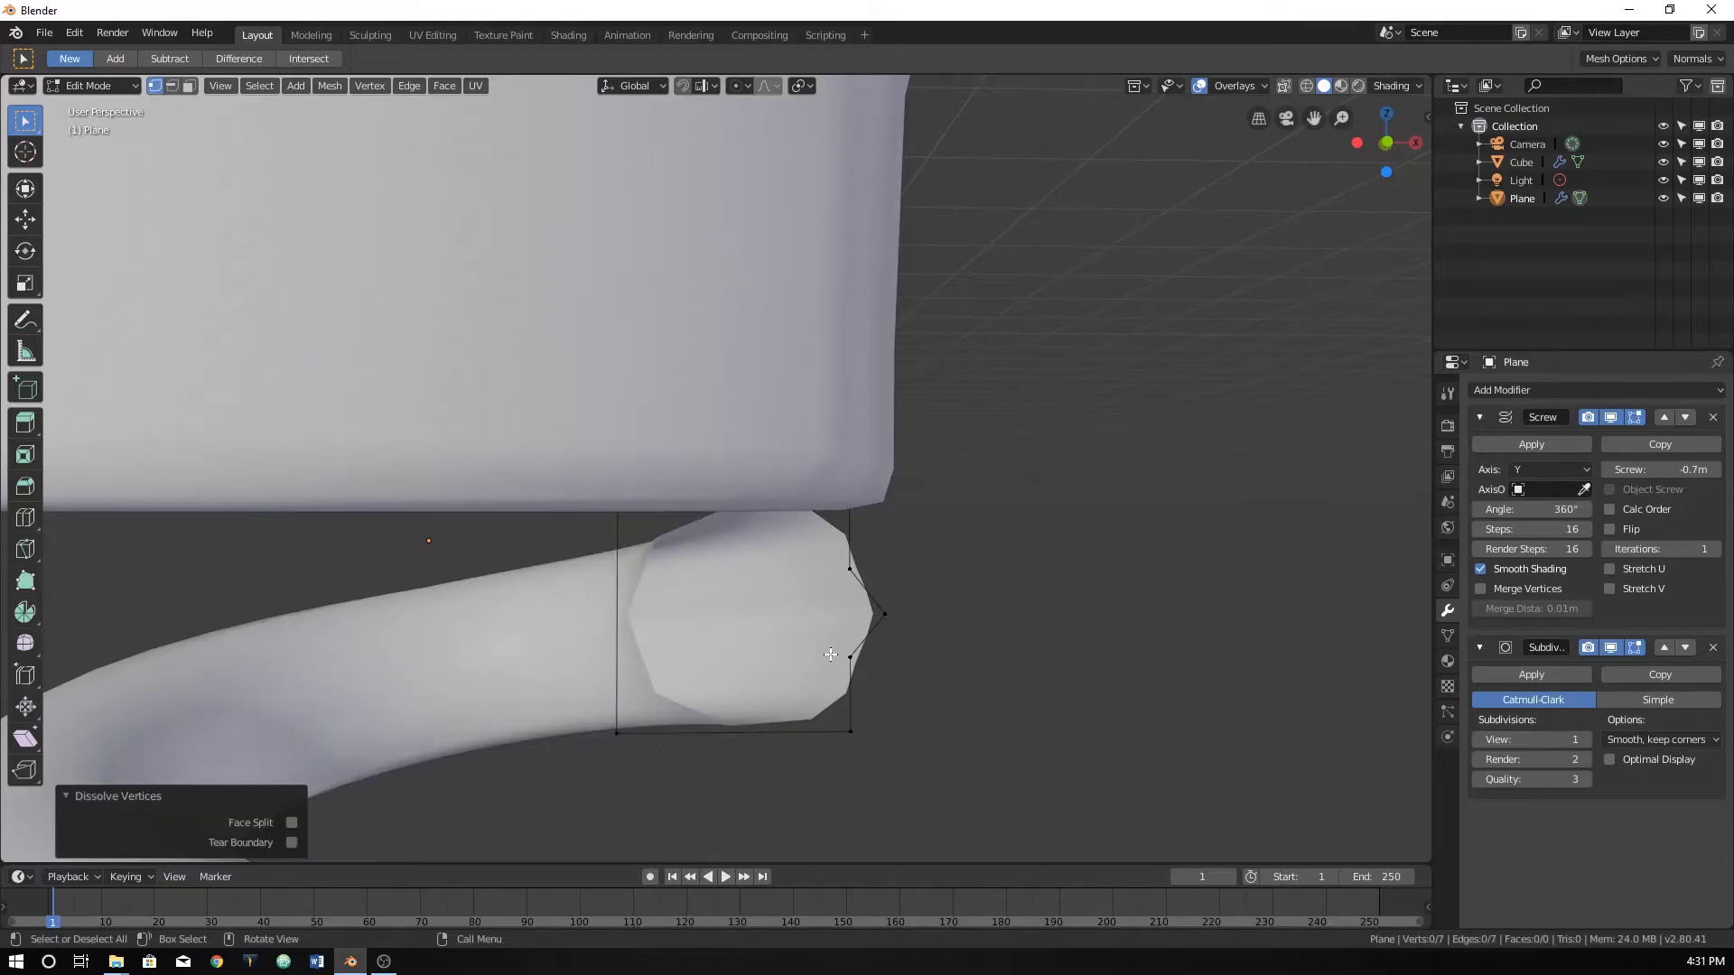
In front view, add a vertex to the profile's lower outer edge and slide it fully down to the bottom outer corner, factor 1.000.
{"action": "middle_click_drag", "start_coordinate": [830, 654], "coordinate": [787, 665], "text": "alt"}
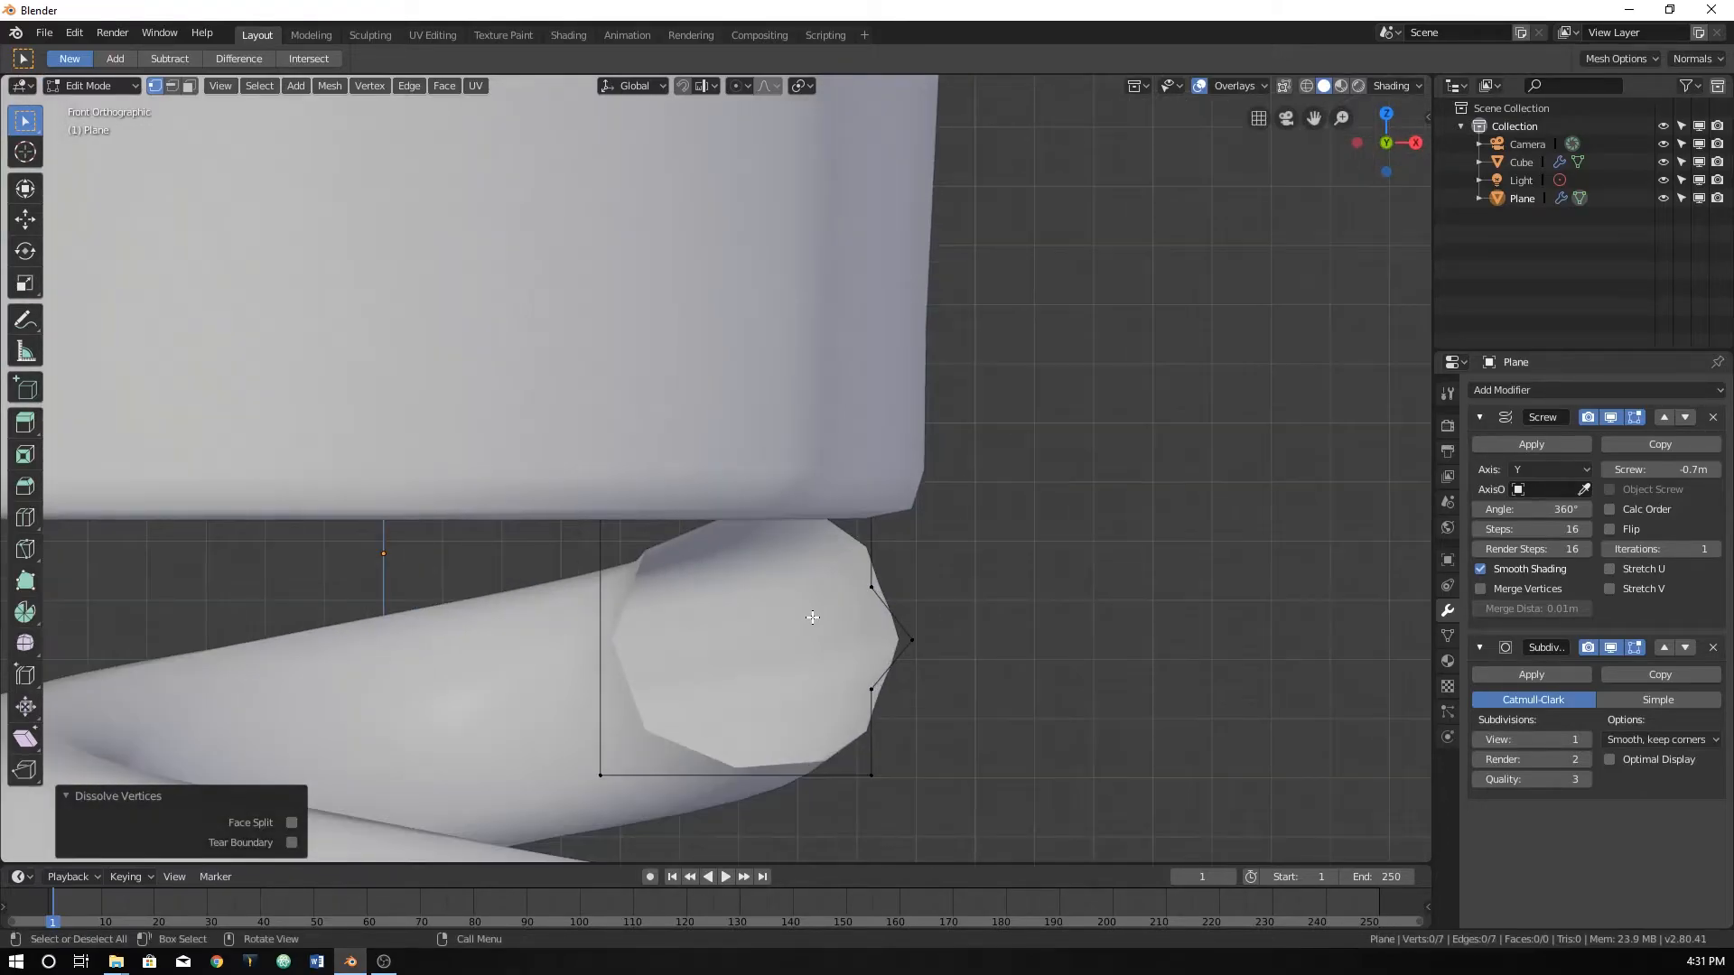
{"action": "scroll", "coordinate": [804, 632], "scroll_direction": "up", "scroll_amount": 2}
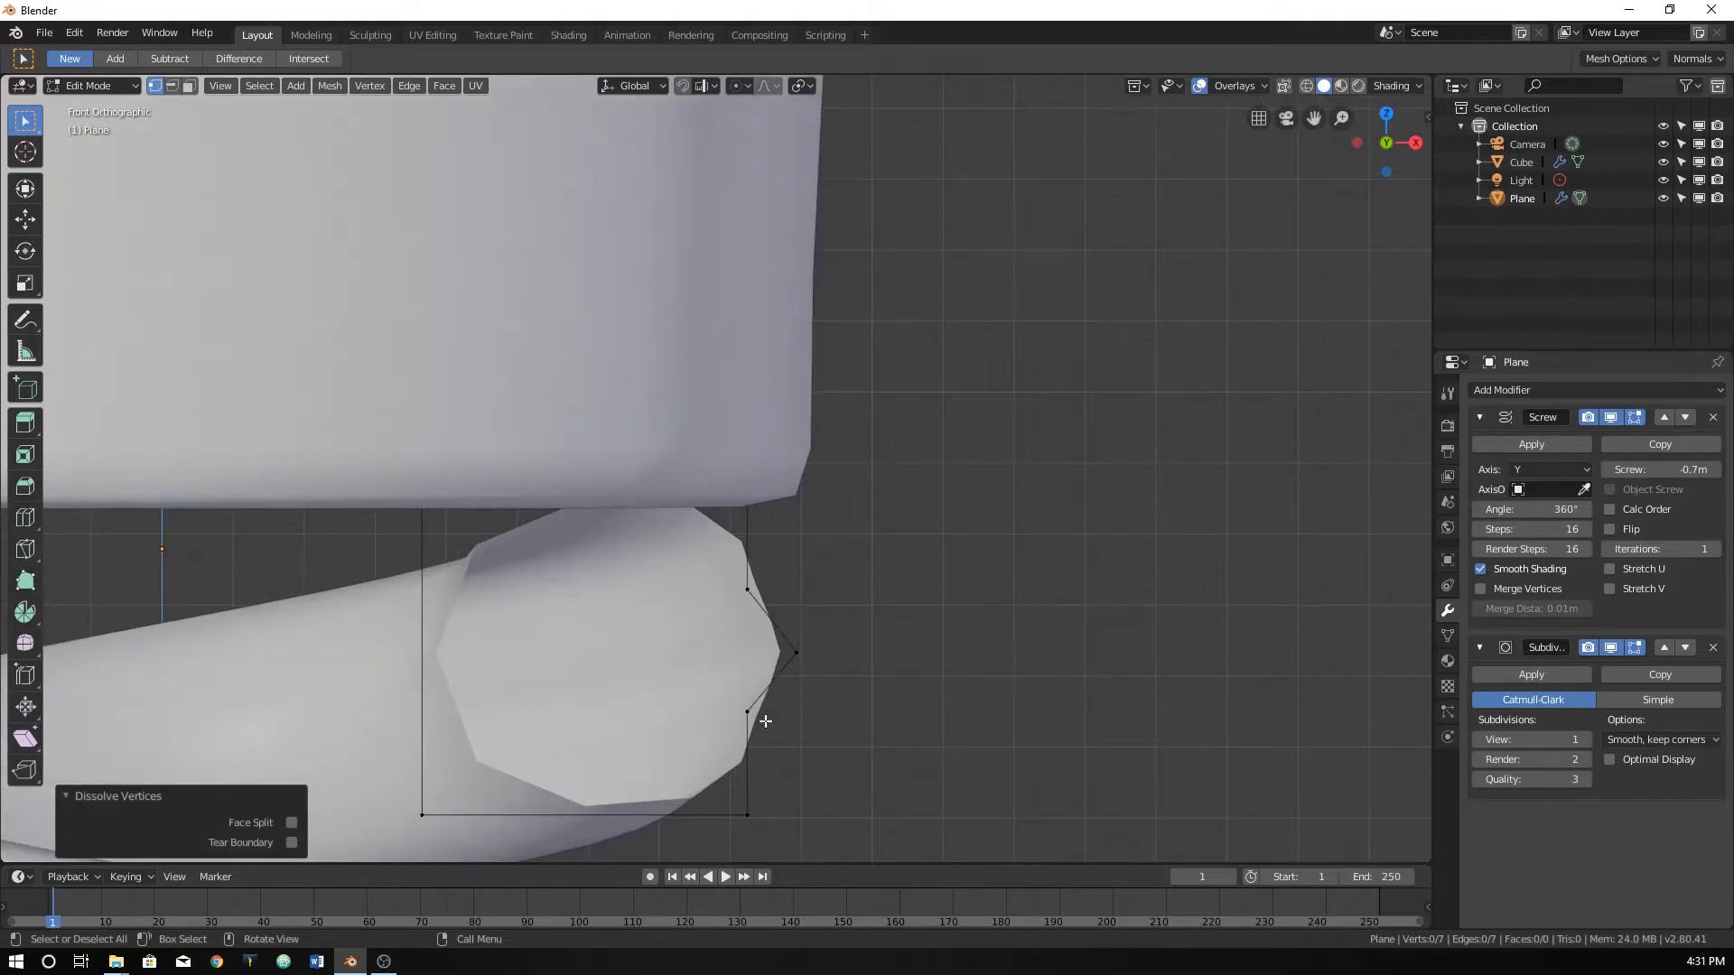
{"action": "middle_click_drag", "start_coordinate": [765, 713], "coordinate": [718, 583], "text": "shift"}
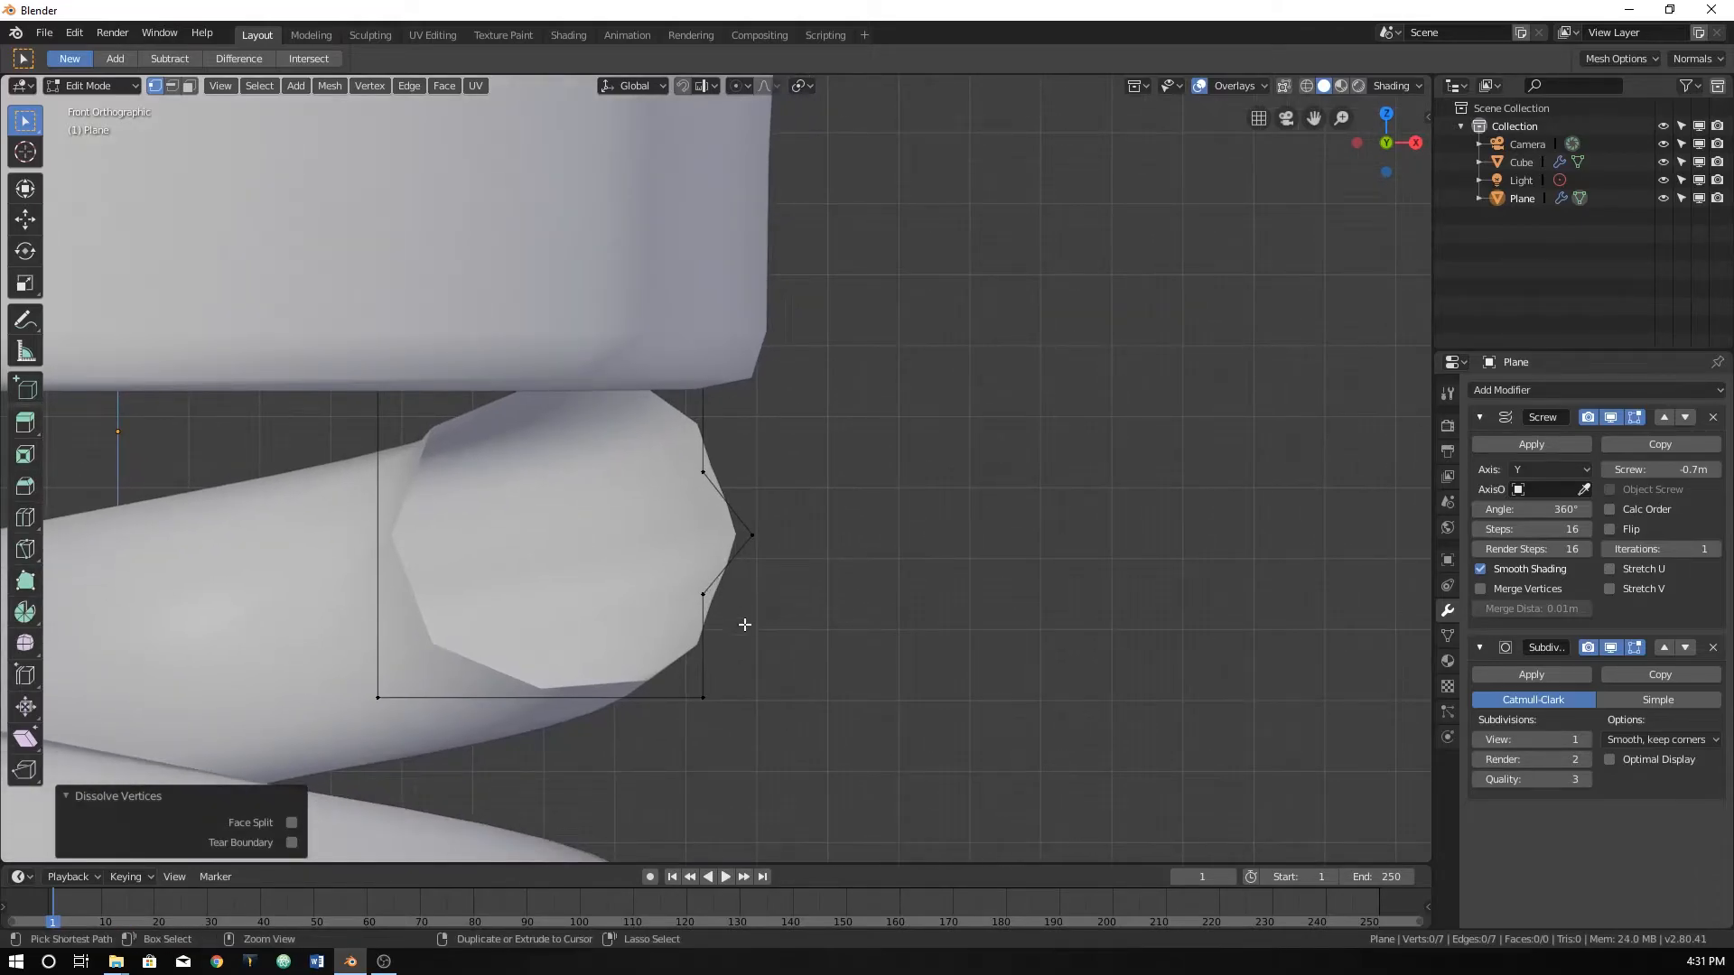
{"action": "key", "text": "ctrl+r"}
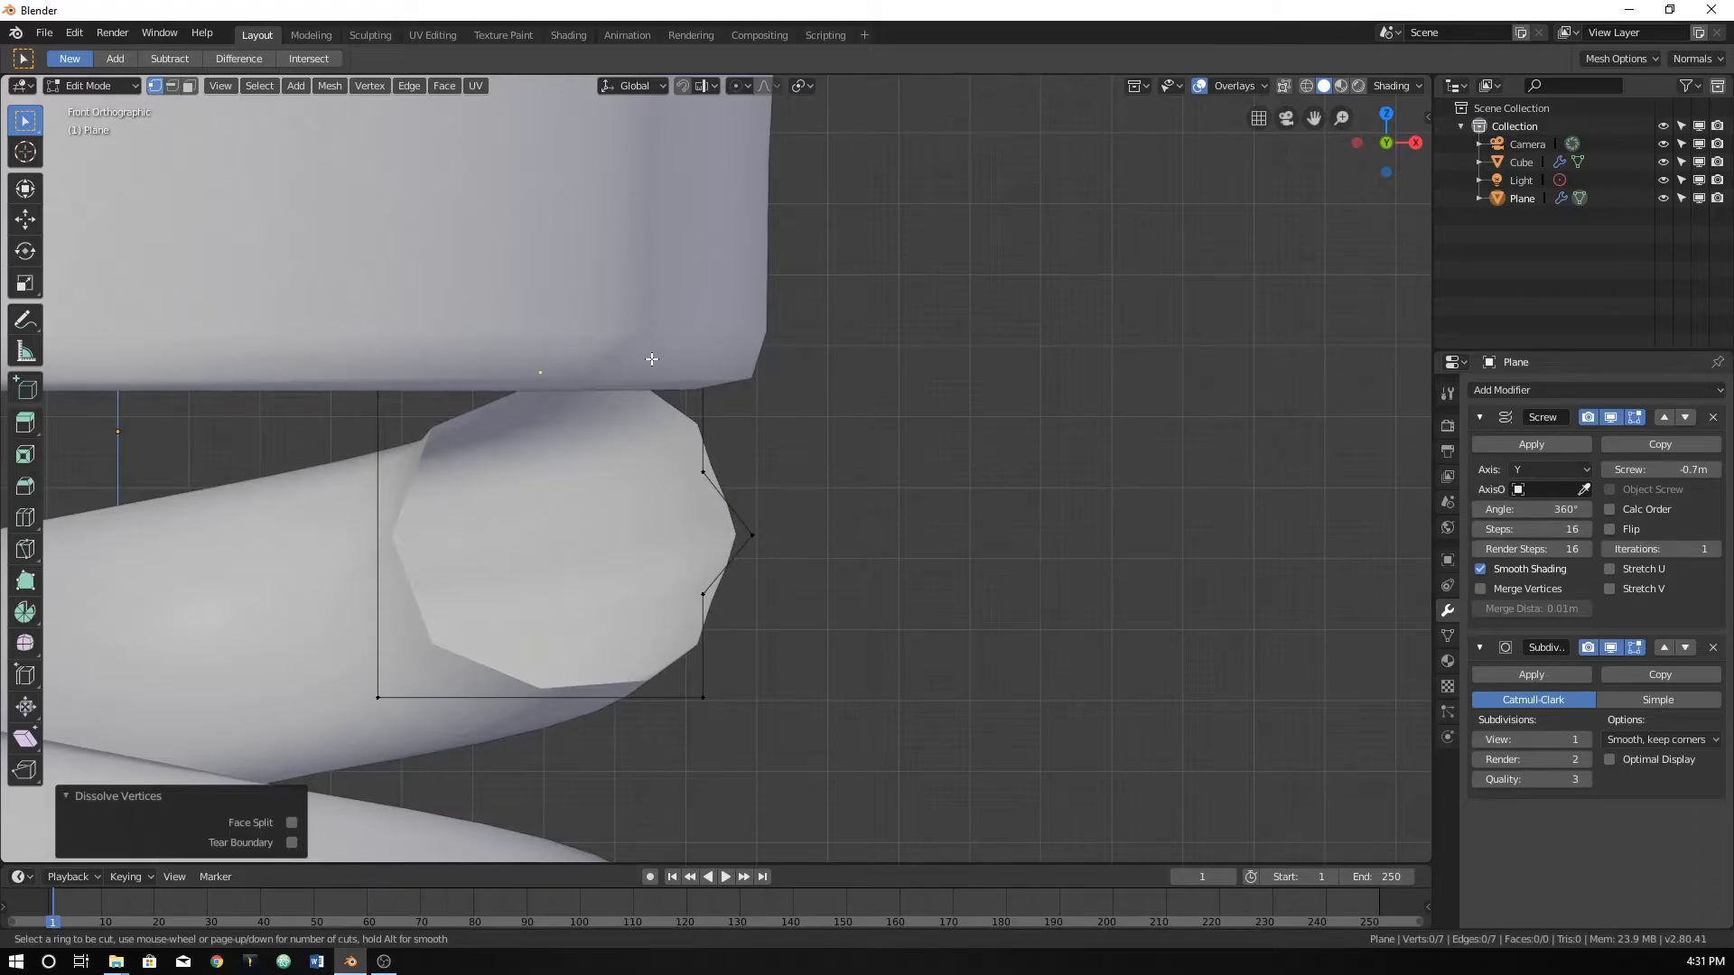
{"action": "left_click", "coordinate": [706, 648]}
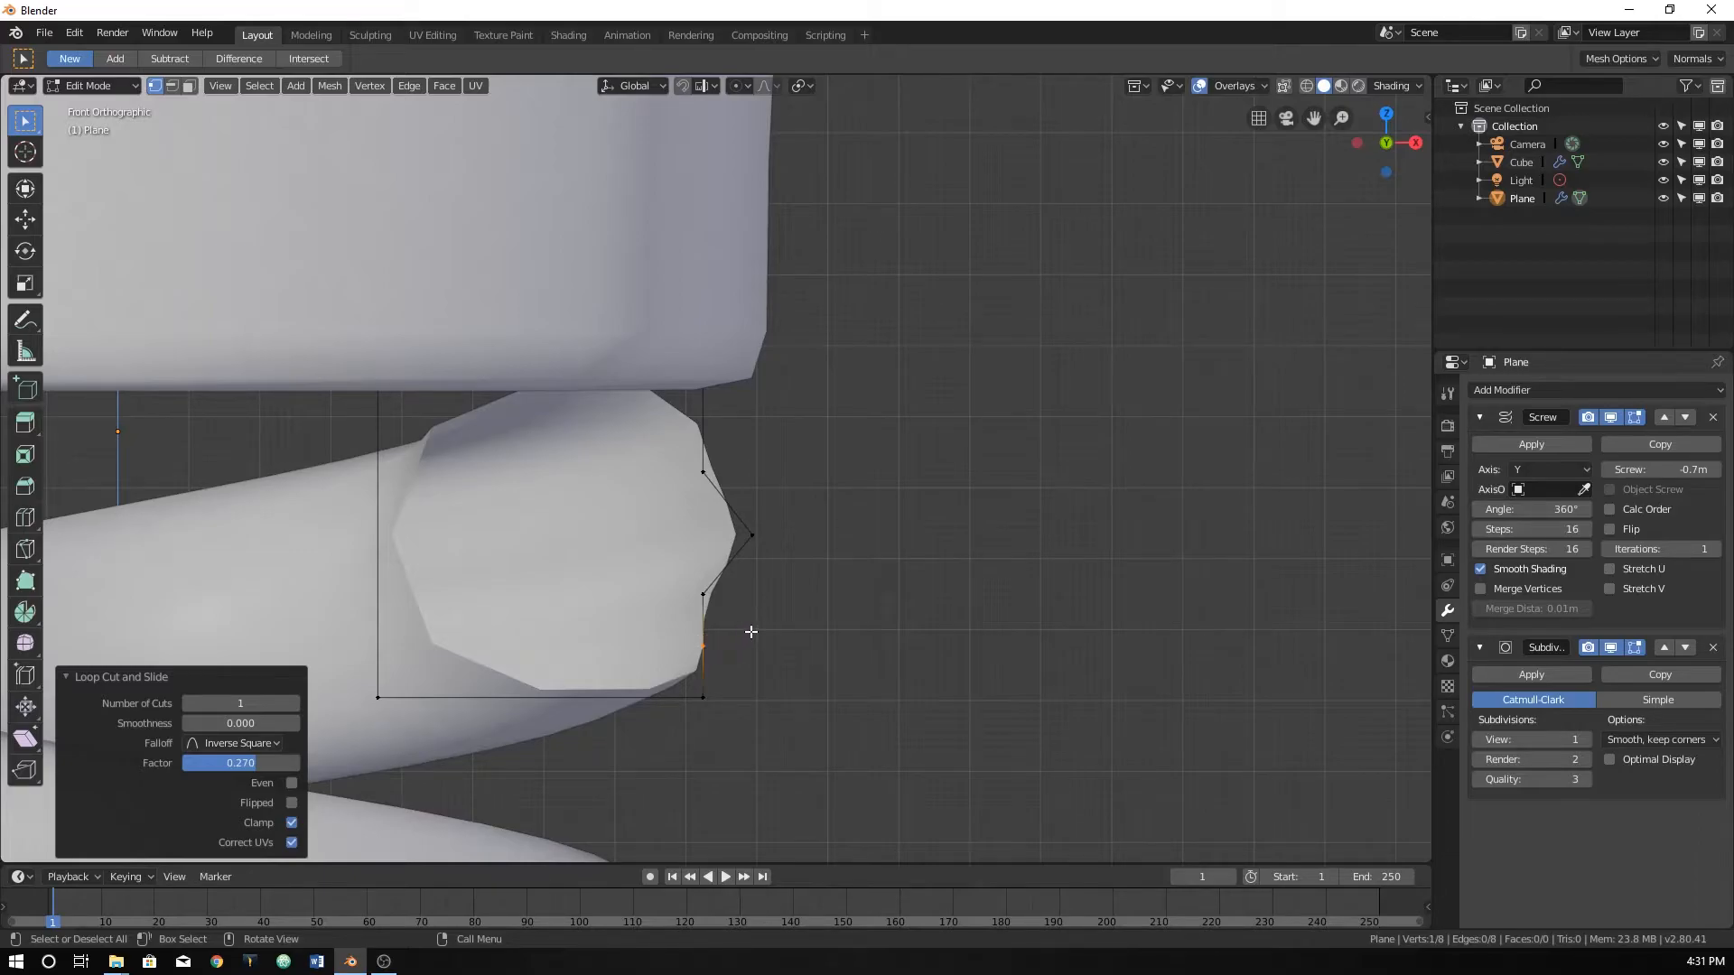
{"action": "key", "text": "g"}
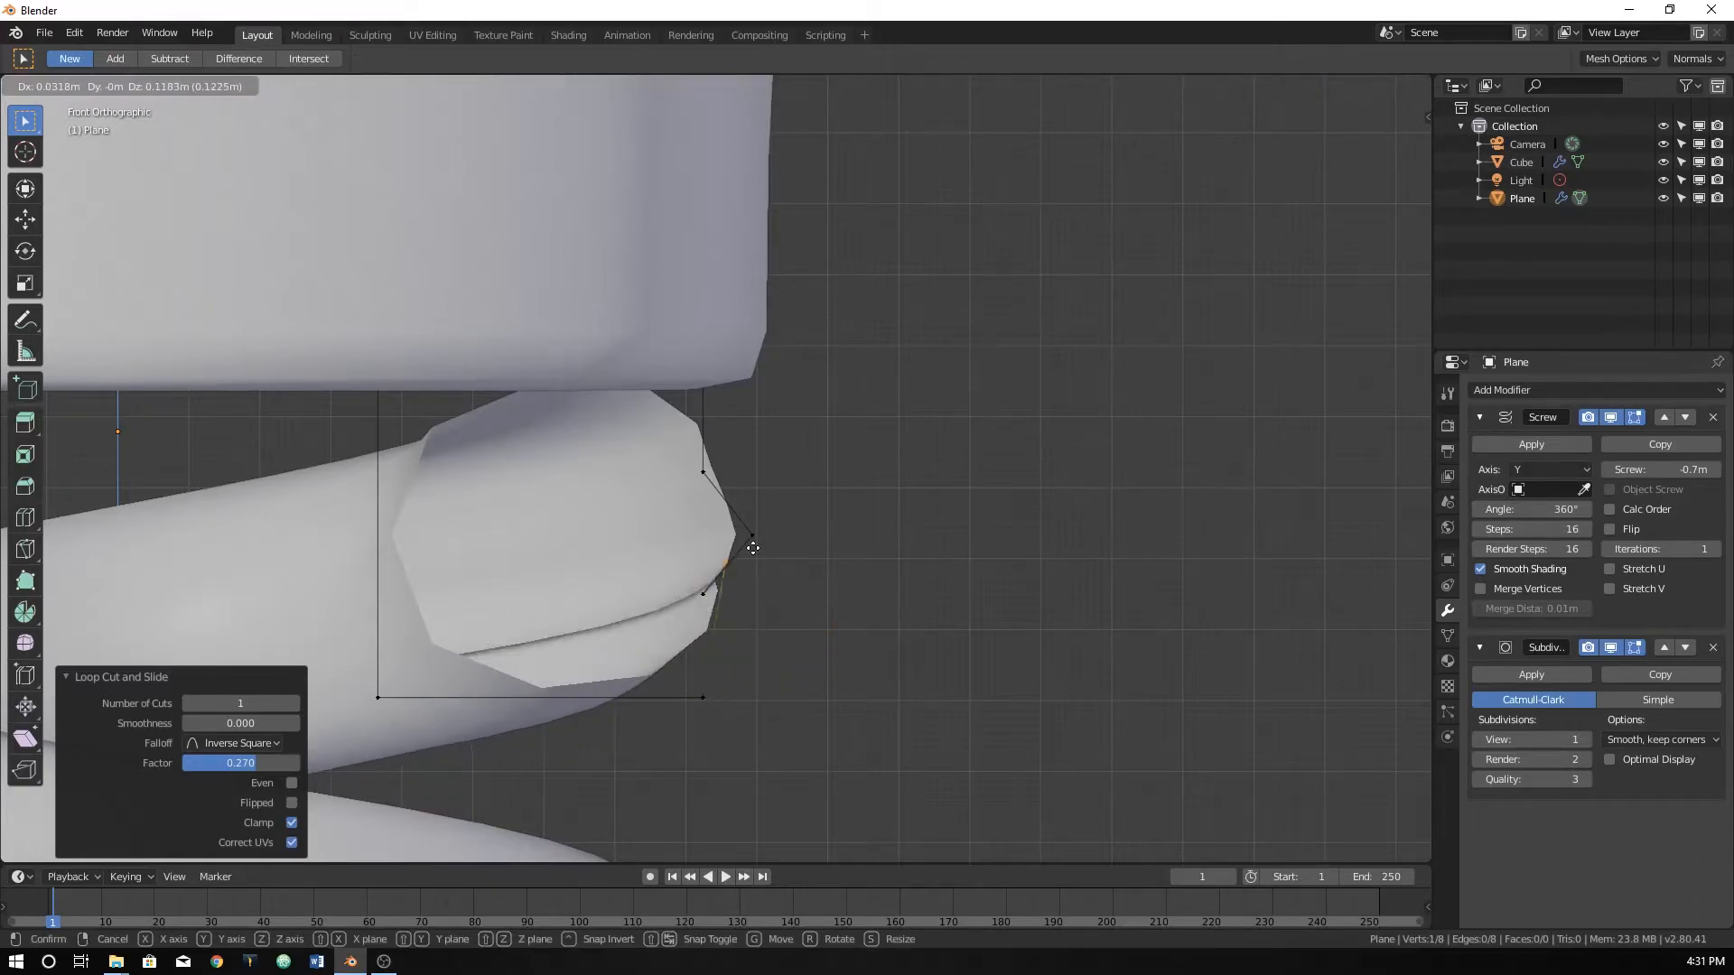
{"action": "key", "text": "g"}
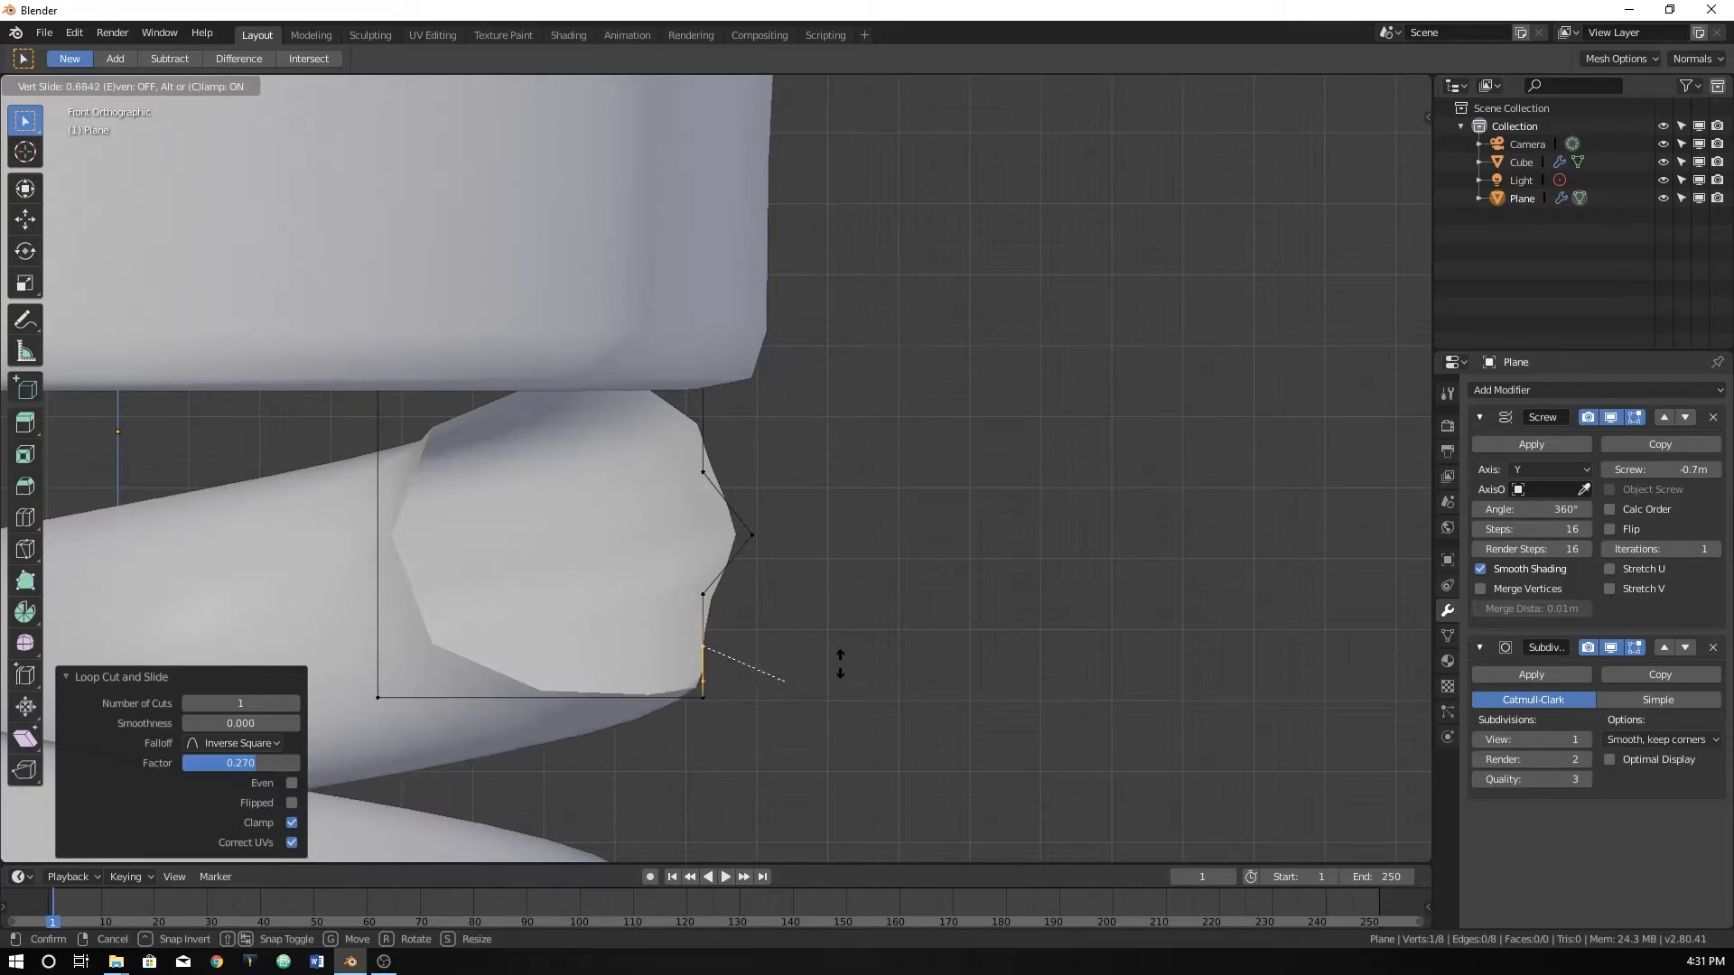
{"action": "left_click", "coordinate": [826, 721]}
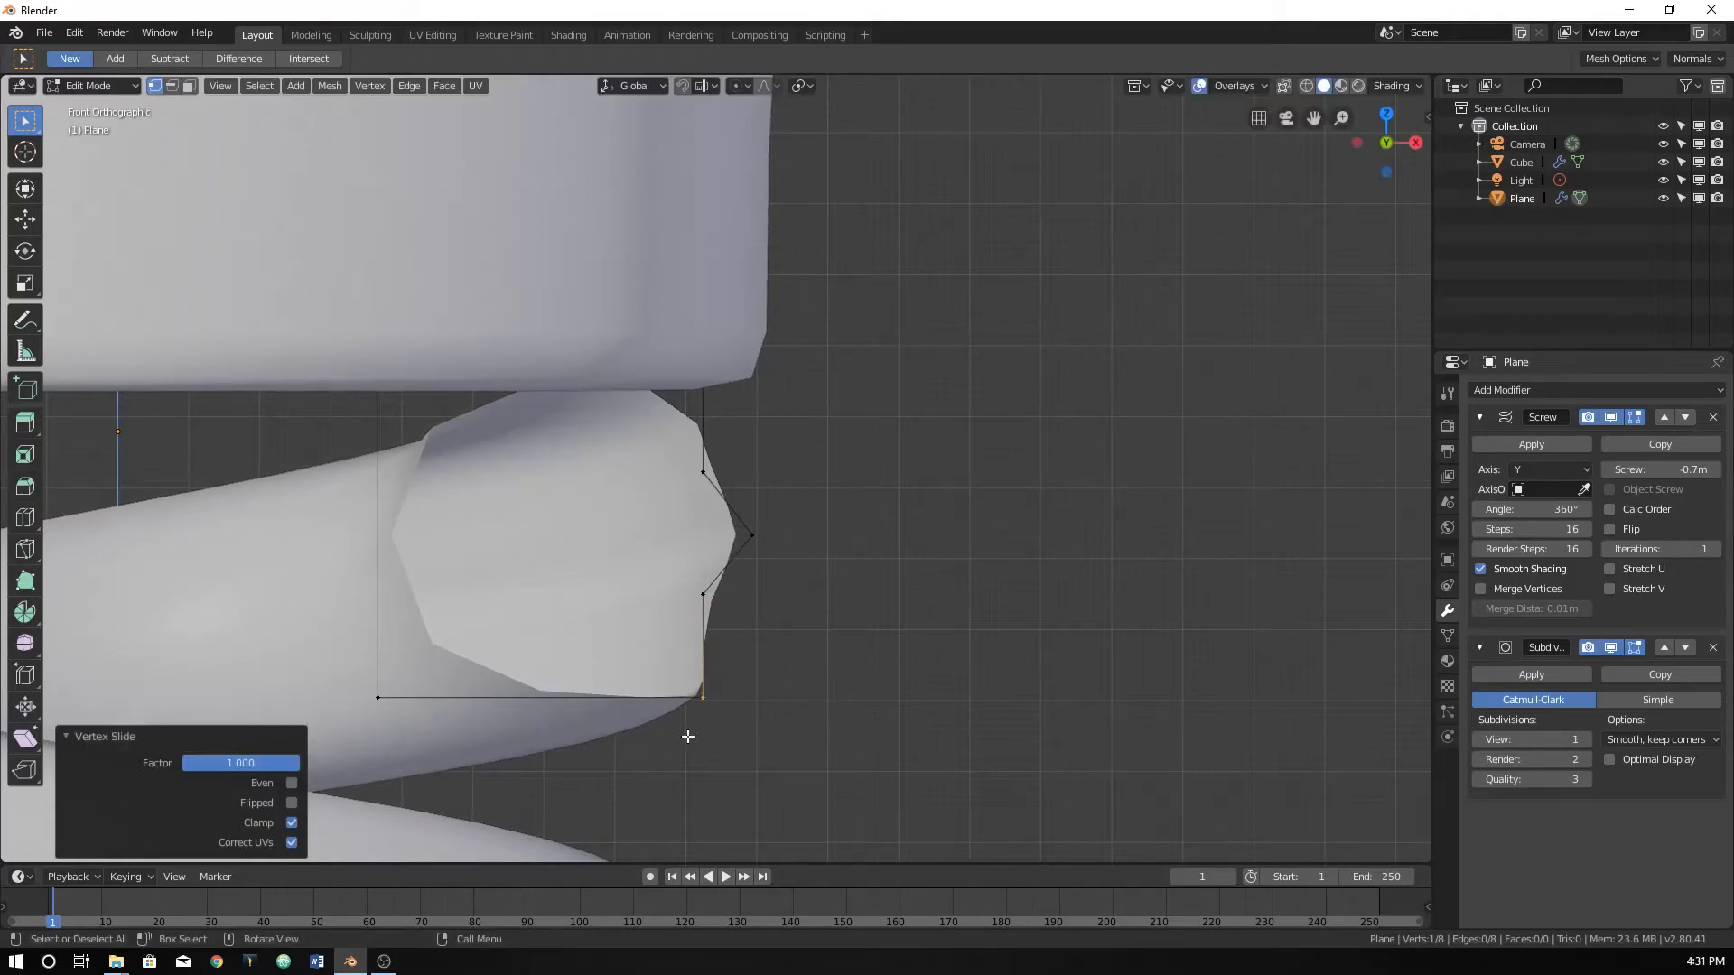
Add a vertex to the profile's bottom edge and slide it fully outward to the bottom outer corner, factor 1.000.
{"action": "key", "text": "ctrl+r"}
{"action": "left_click", "coordinate": [561, 691]}
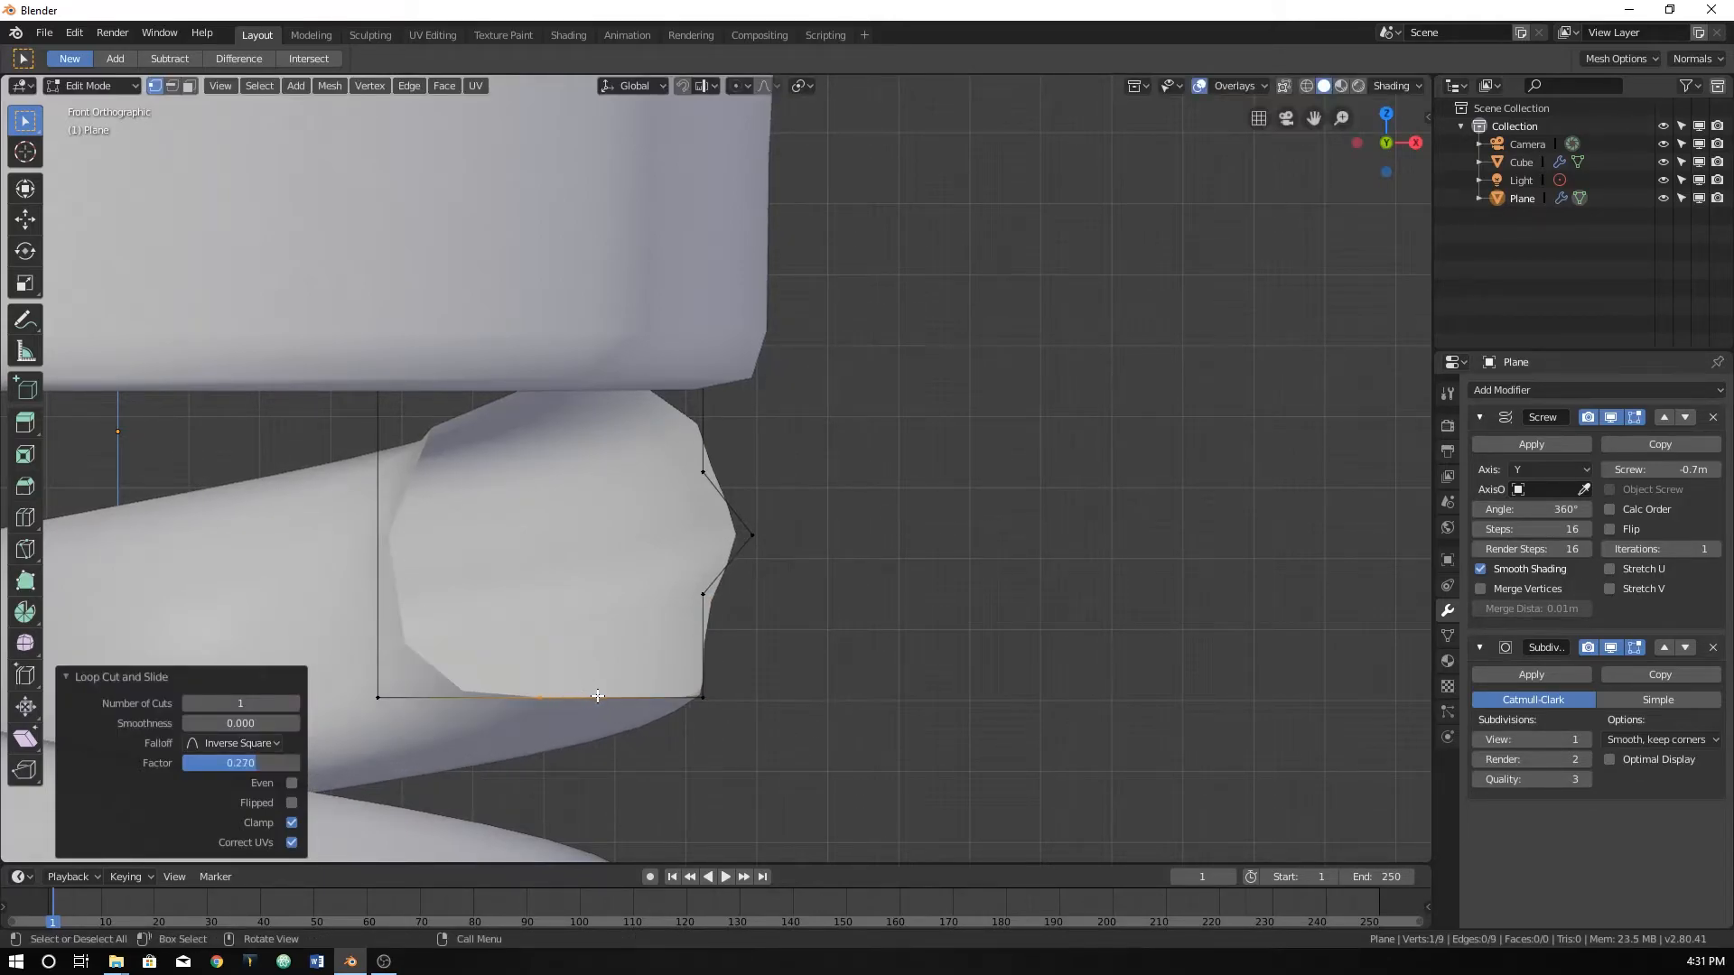
{"action": "key", "text": "g"}
{"action": "key", "text": "g"}
{"action": "left_click", "coordinate": [976, 727]}
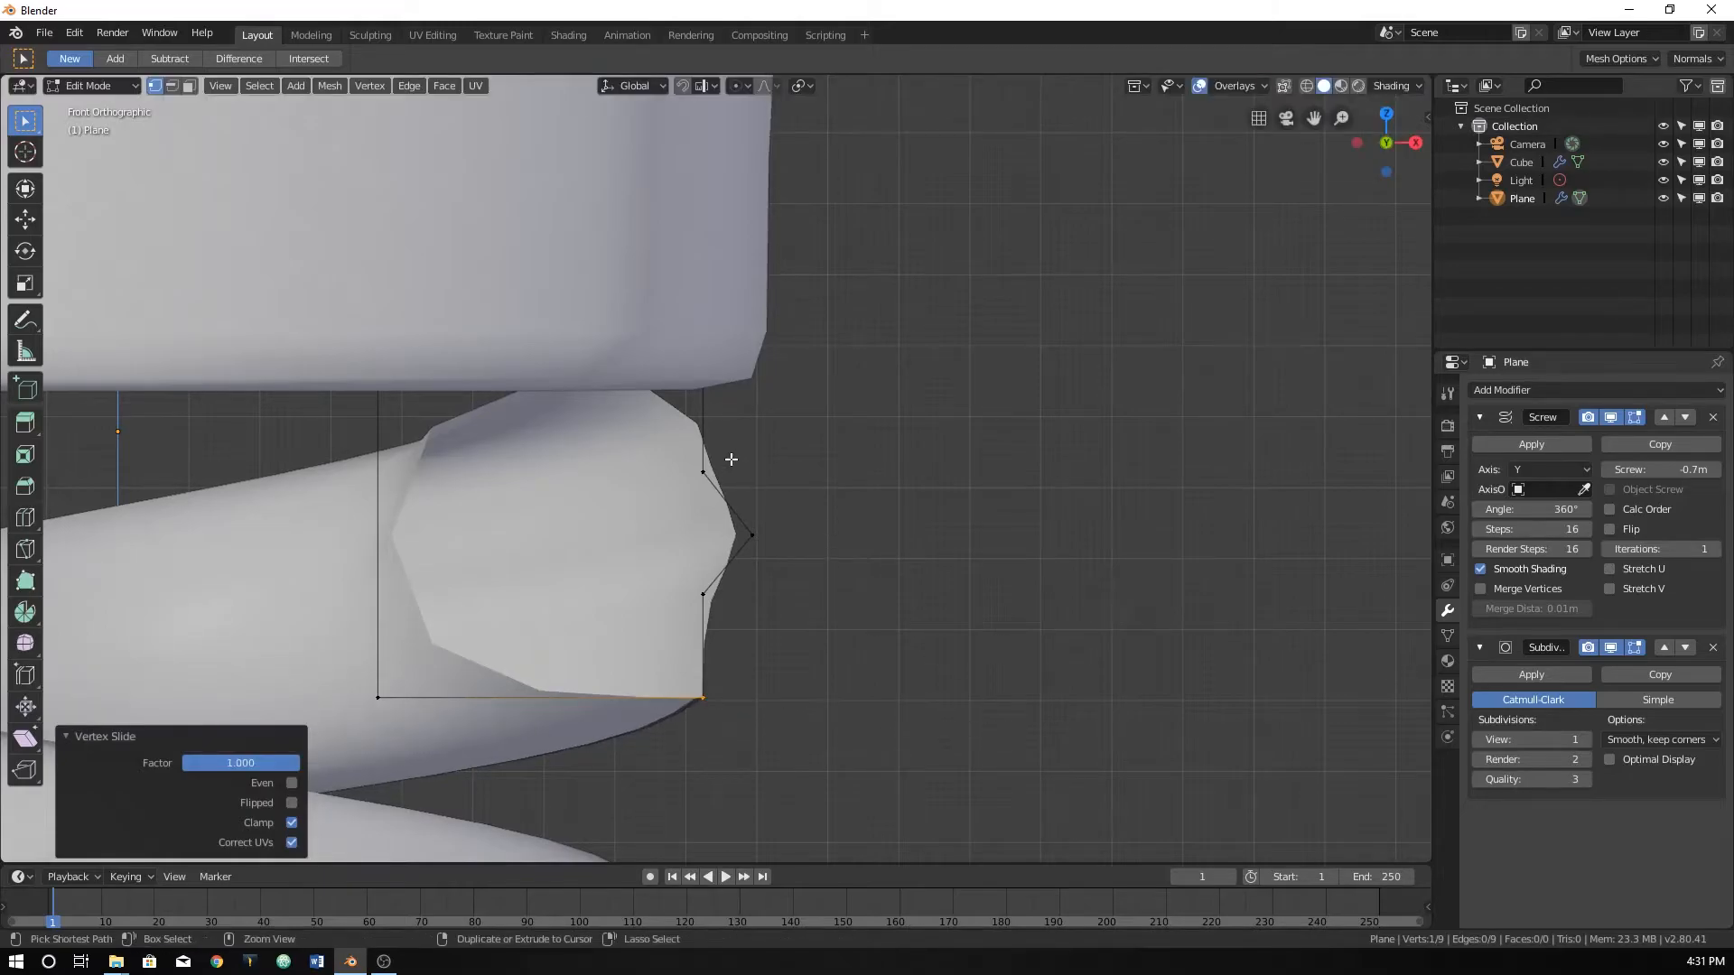
Add a vertex to the profile's upper outer edge, slide it fully up to the top outer corner, and deselect everything.
{"action": "key", "text": "ctrl+r"}
{"action": "left_click", "coordinate": [722, 430]}
{"action": "key", "text": "g"}
{"action": "key", "text": "g"}
{"action": "left_click", "coordinate": [748, 284]}
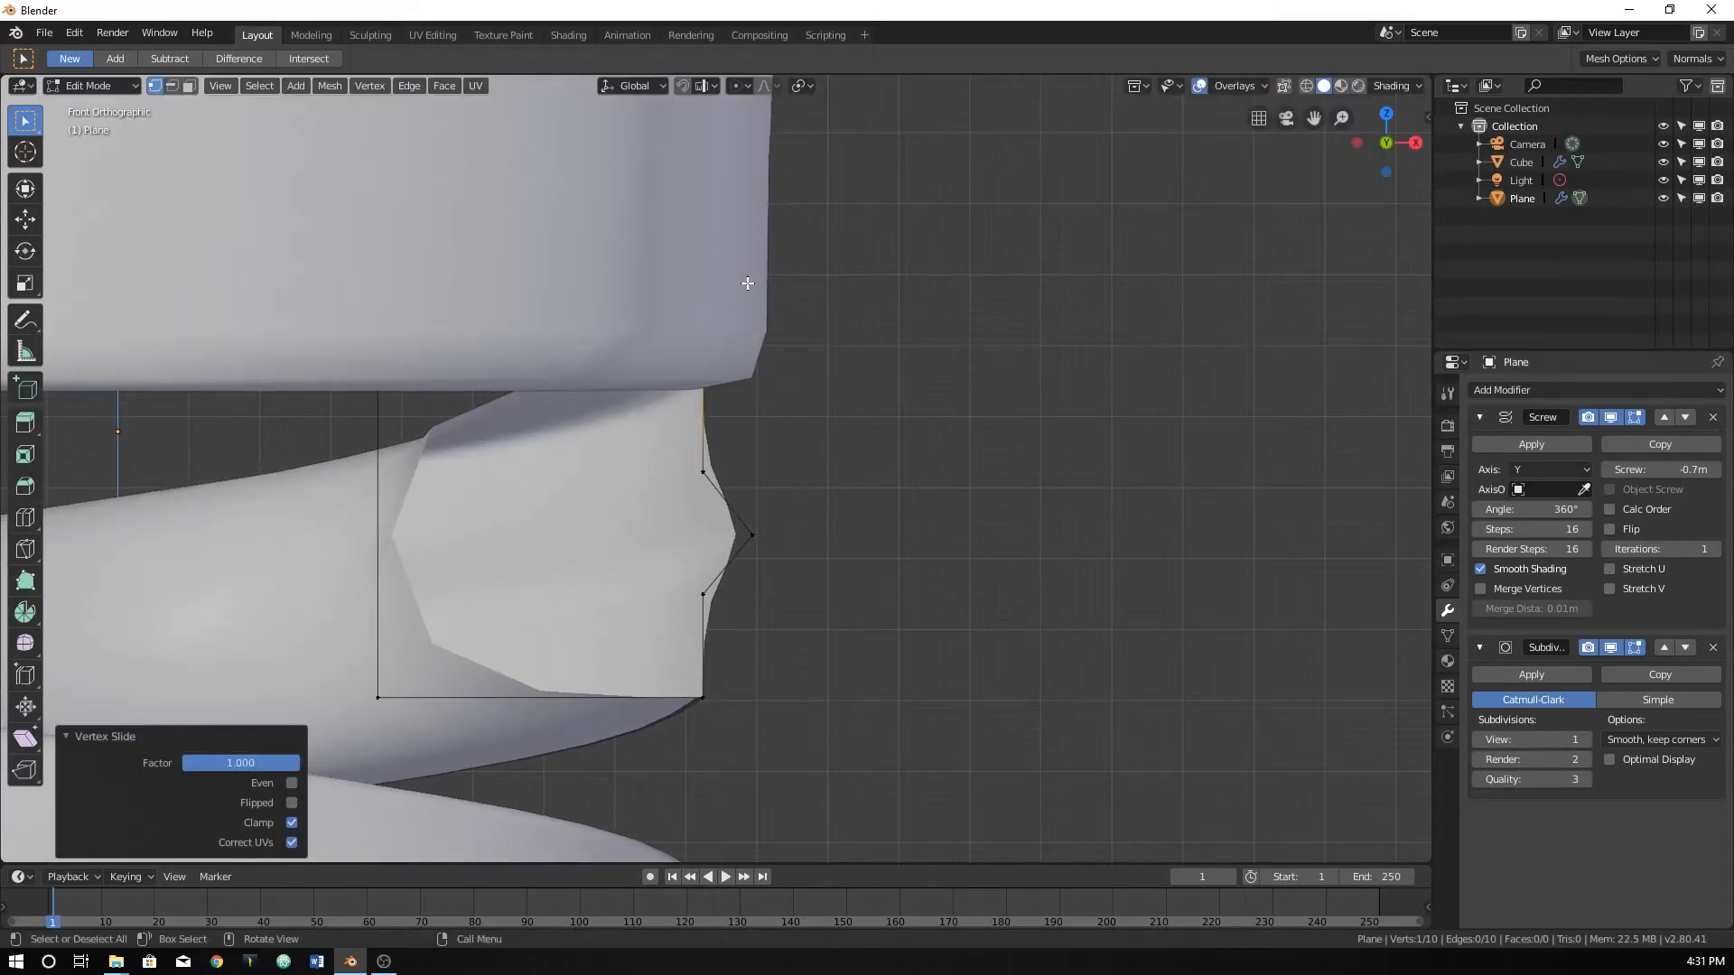
{"action": "key", "text": "alt+a"}
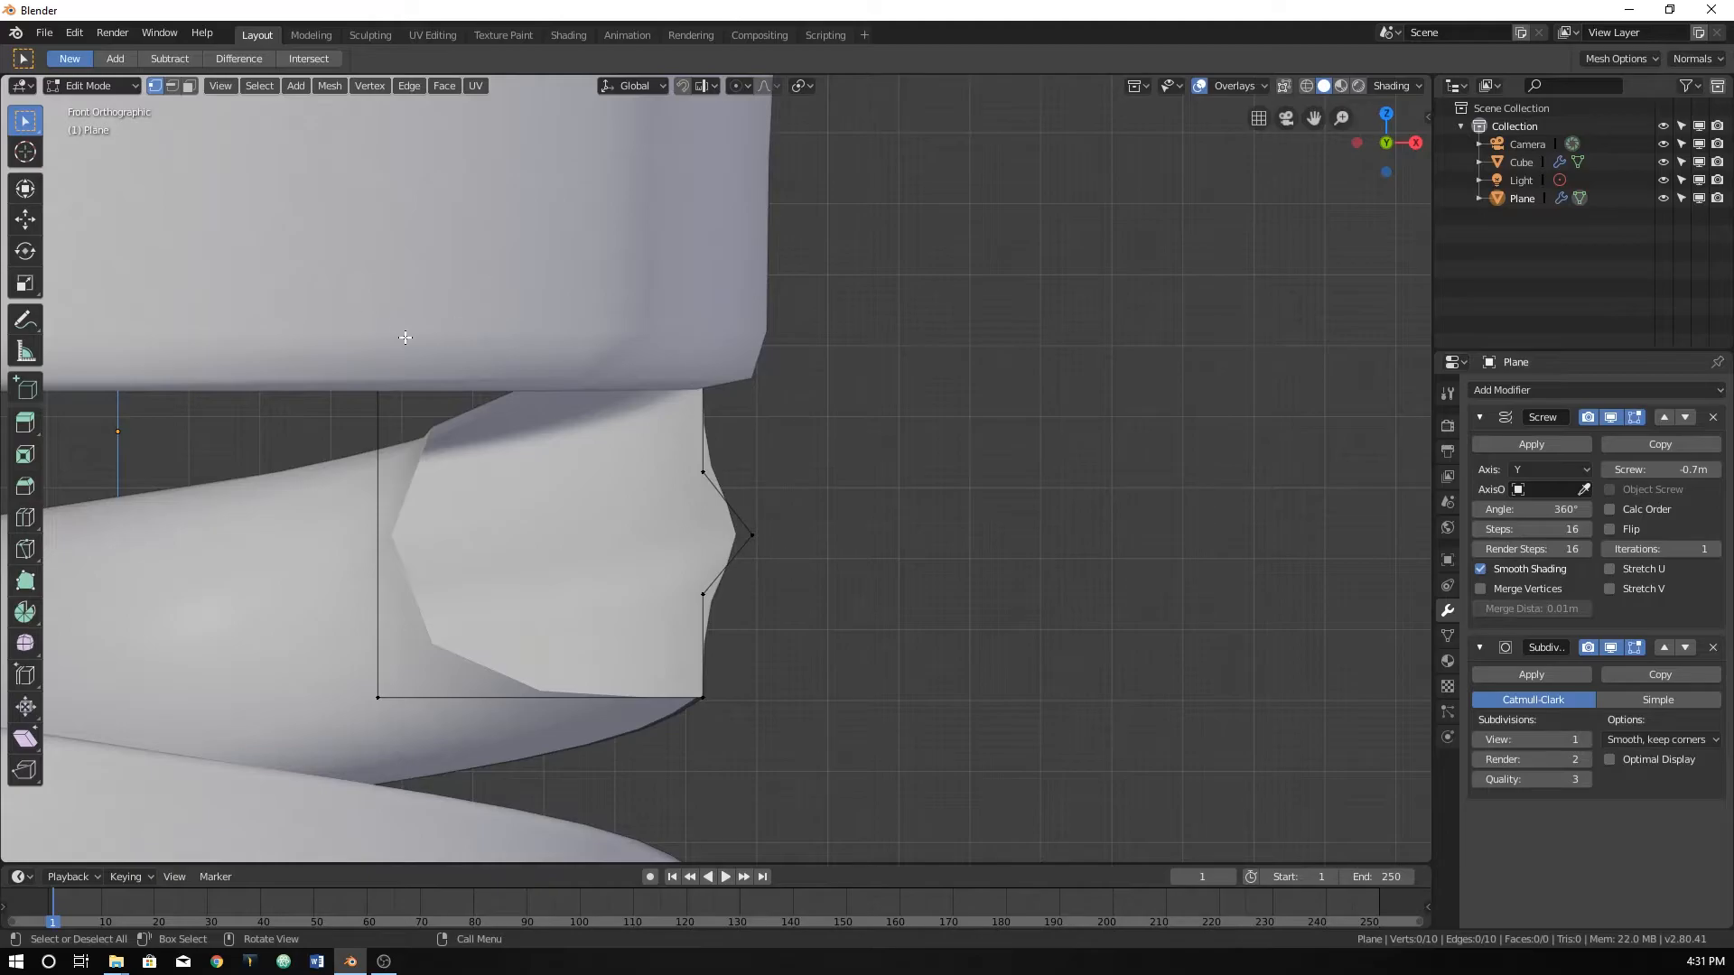
In wireframe, add a vertex to the profile's top edge and slide it fully outward to the top outer corner.
{"action": "key", "text": "shift+z"}
{"action": "scroll", "coordinate": [701, 418], "scroll_direction": "up", "scroll_amount": 4}
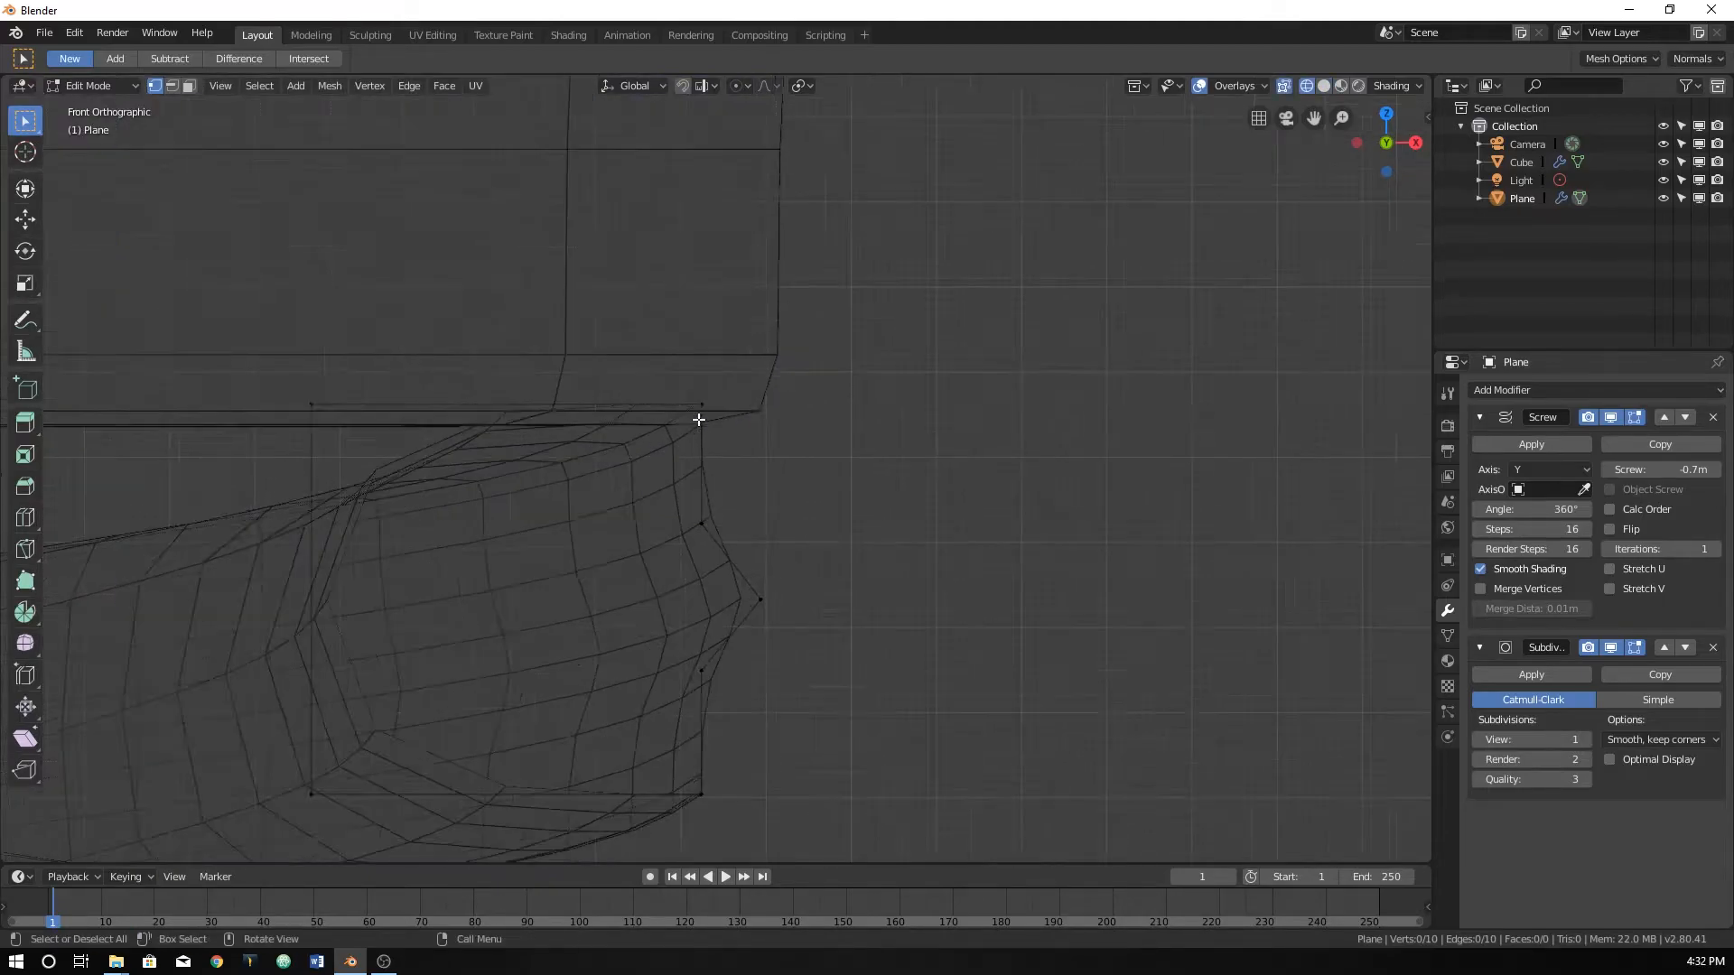
{"action": "key", "text": "ctrl+r"}
{"action": "left_click", "coordinate": [580, 355]}
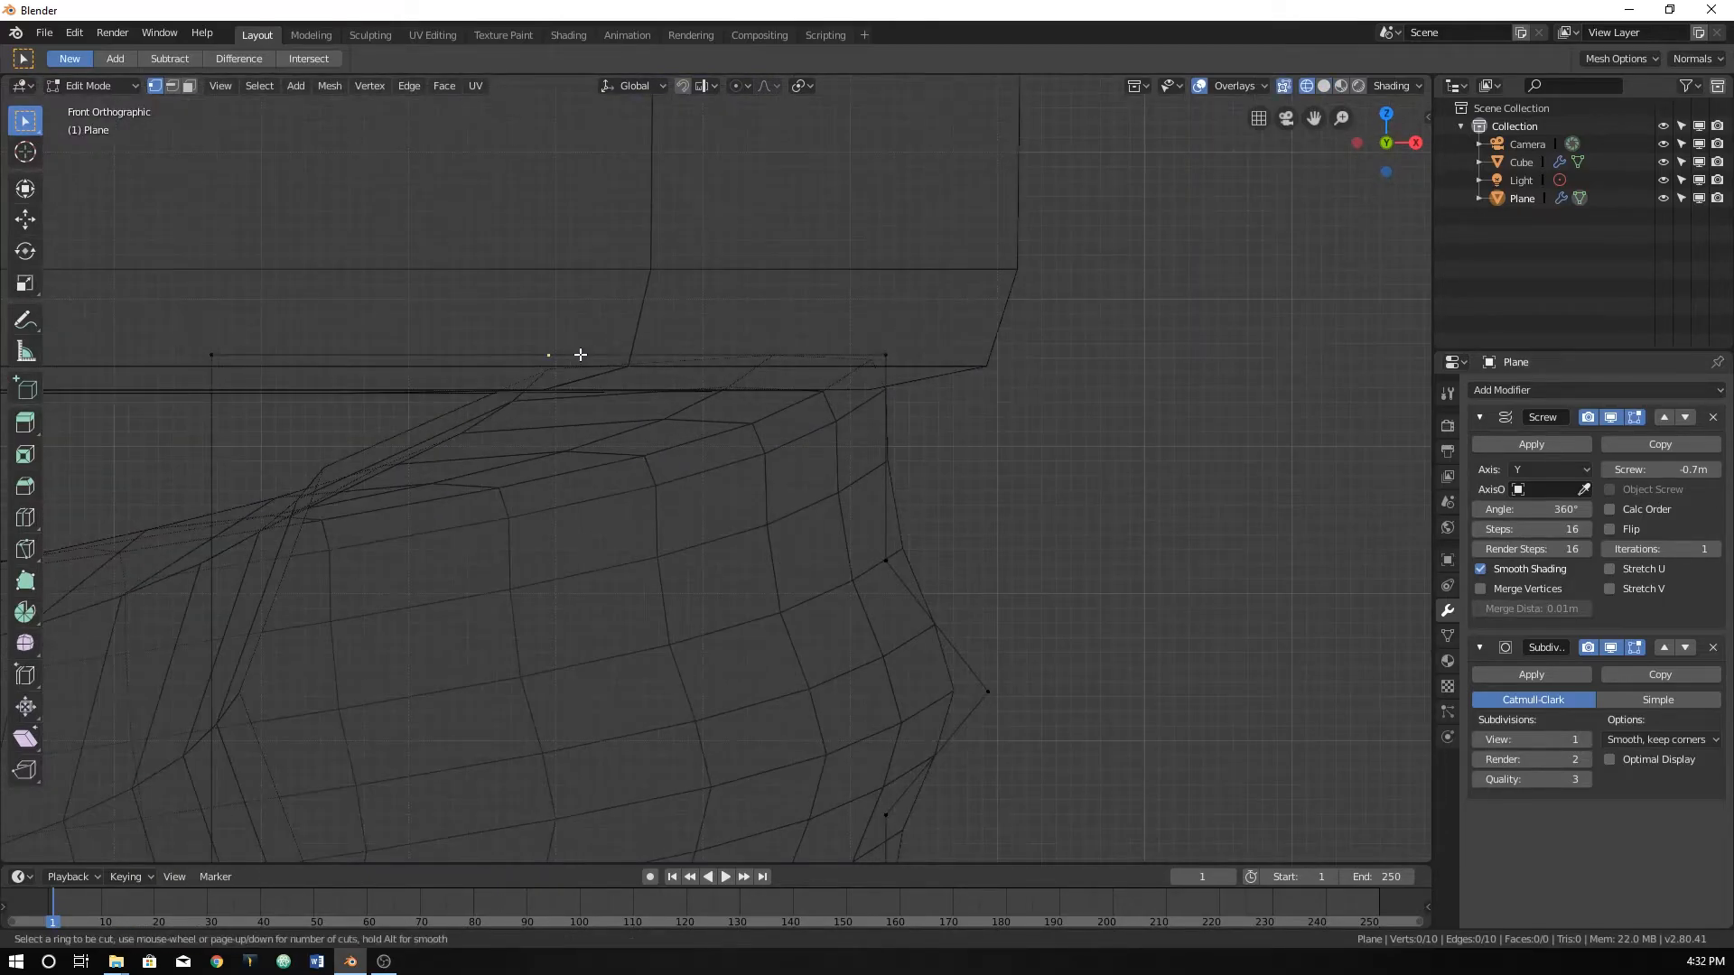
{"action": "left_click", "coordinate": [554, 355]}
{"action": "key", "text": "shift+v"}
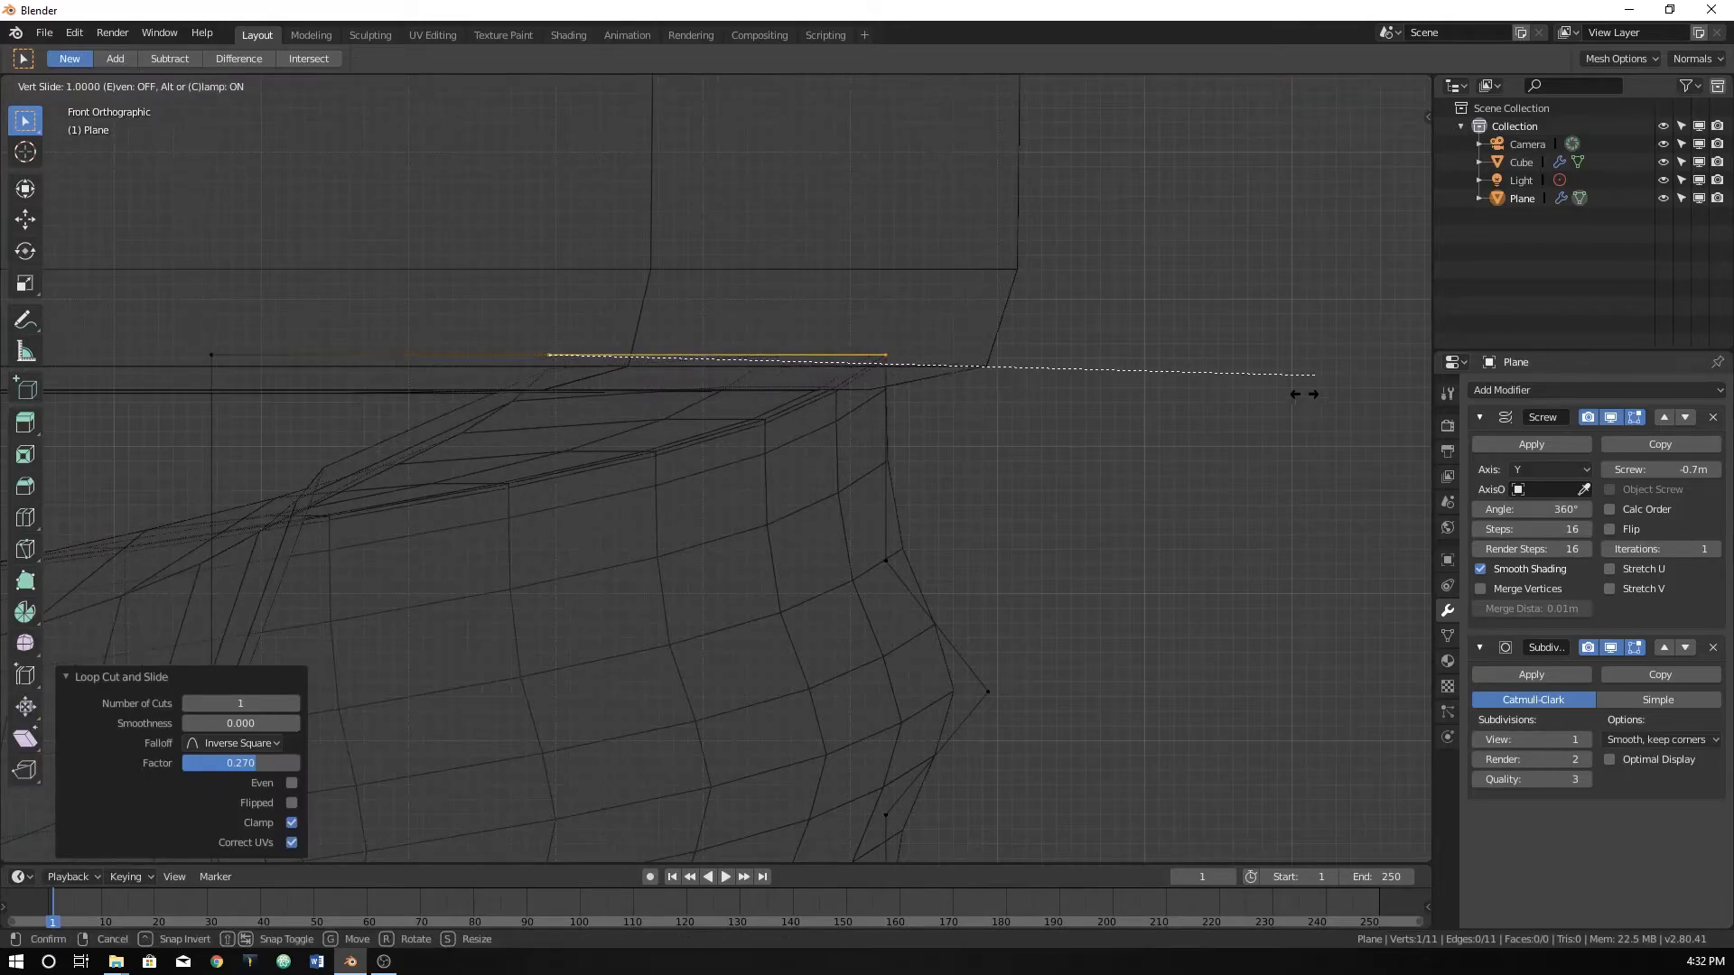
{"action": "left_click", "coordinate": [1301, 391]}
Return to Object Mode with solid shading and set the Subdivision Surface viewport level to 2.
{"action": "scroll", "coordinate": [967, 511], "scroll_direction": "down", "scroll_amount": 3}
{"action": "key", "text": "Tab"}
{"action": "middle_click_drag", "start_coordinate": [958, 555], "coordinate": [870, 566]}
{"action": "key", "text": "z"}
{"action": "left_click", "coordinate": [980, 578]}
{"action": "mouse_move", "coordinate": [821, 620]}
{"action": "middle_mouse_down"}
{"action": "mouse_move", "coordinate": [853, 588]}
{"action": "mouse_move", "coordinate": [913, 596]}
{"action": "mouse_move", "coordinate": [872, 608]}
{"action": "middle_mouse_up"}
{"action": "scroll", "coordinate": [872, 608], "scroll_direction": "up", "scroll_amount": 2}
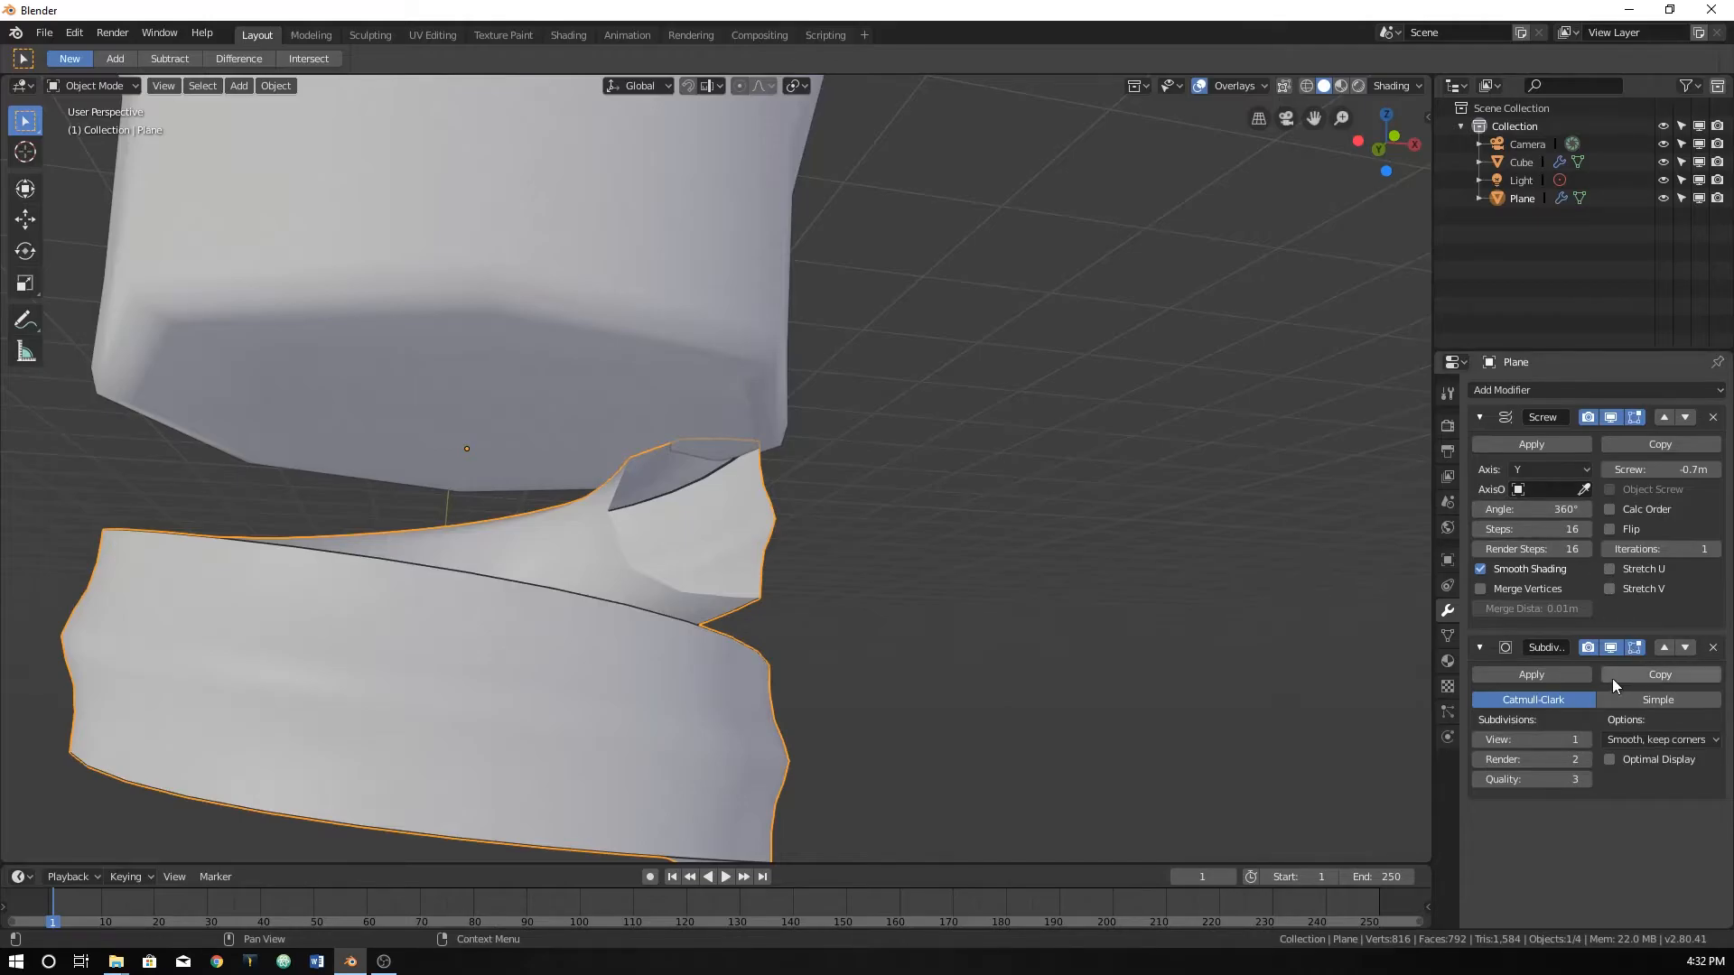
{"action": "left_click", "coordinate": [1585, 739]}
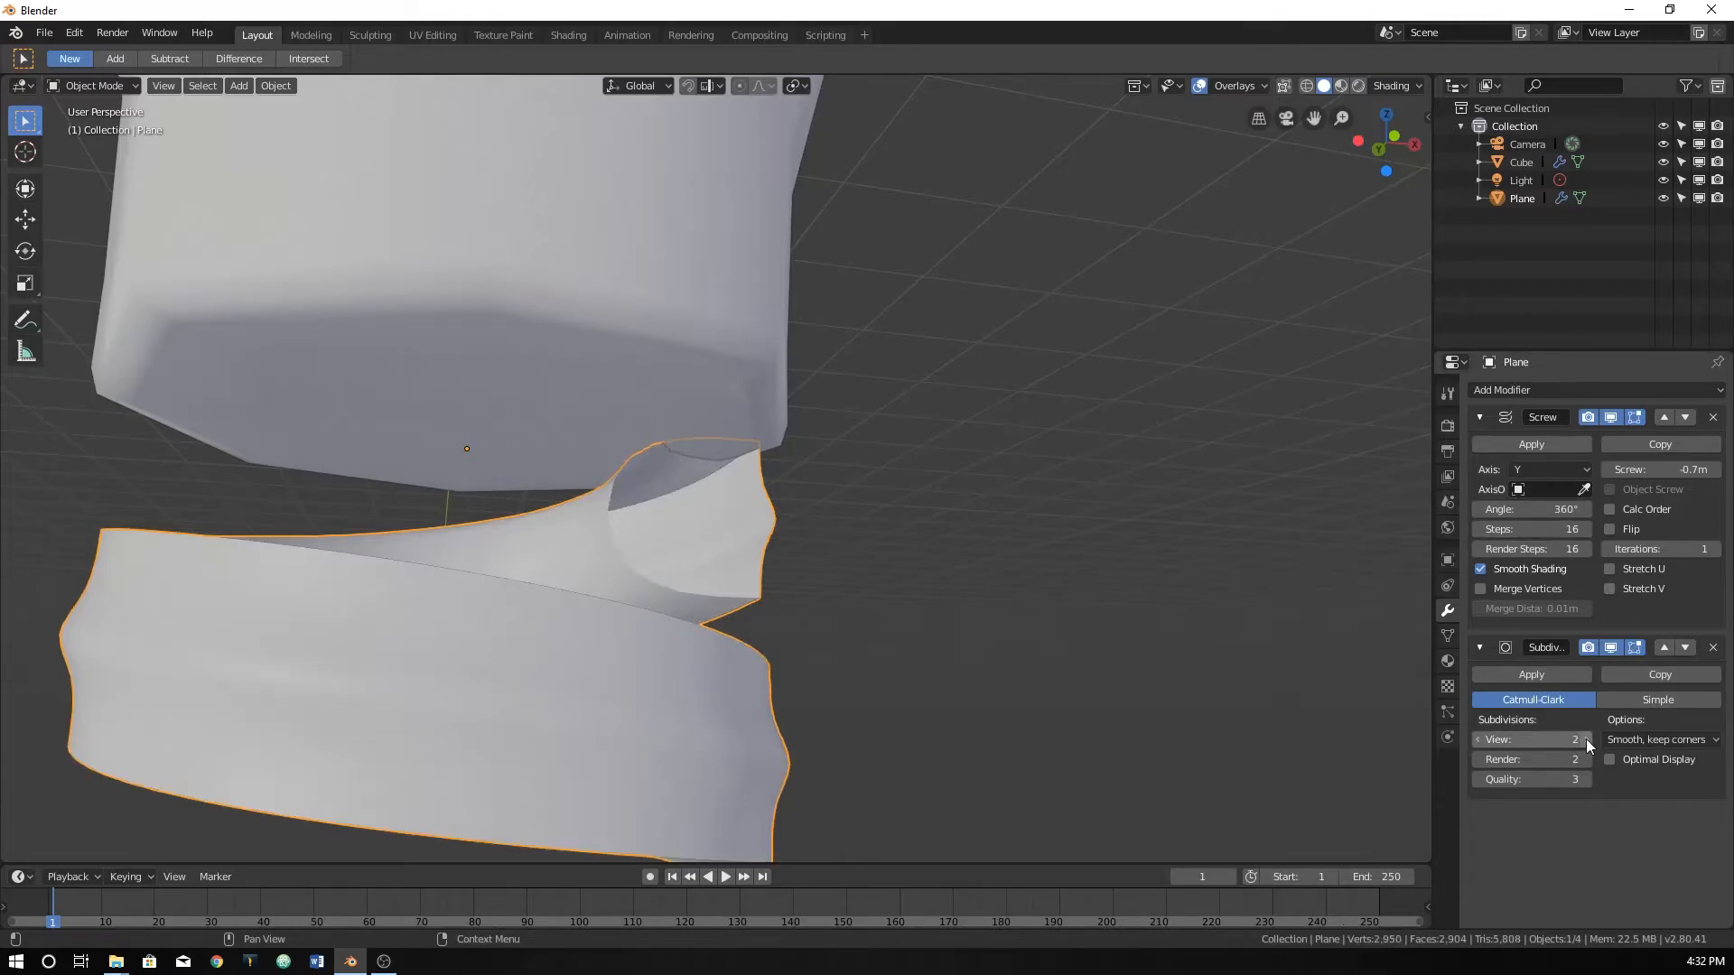
Move the profile's ridge vertex slightly further outward along X in front view.
{"action": "key", "text": "Tab"}
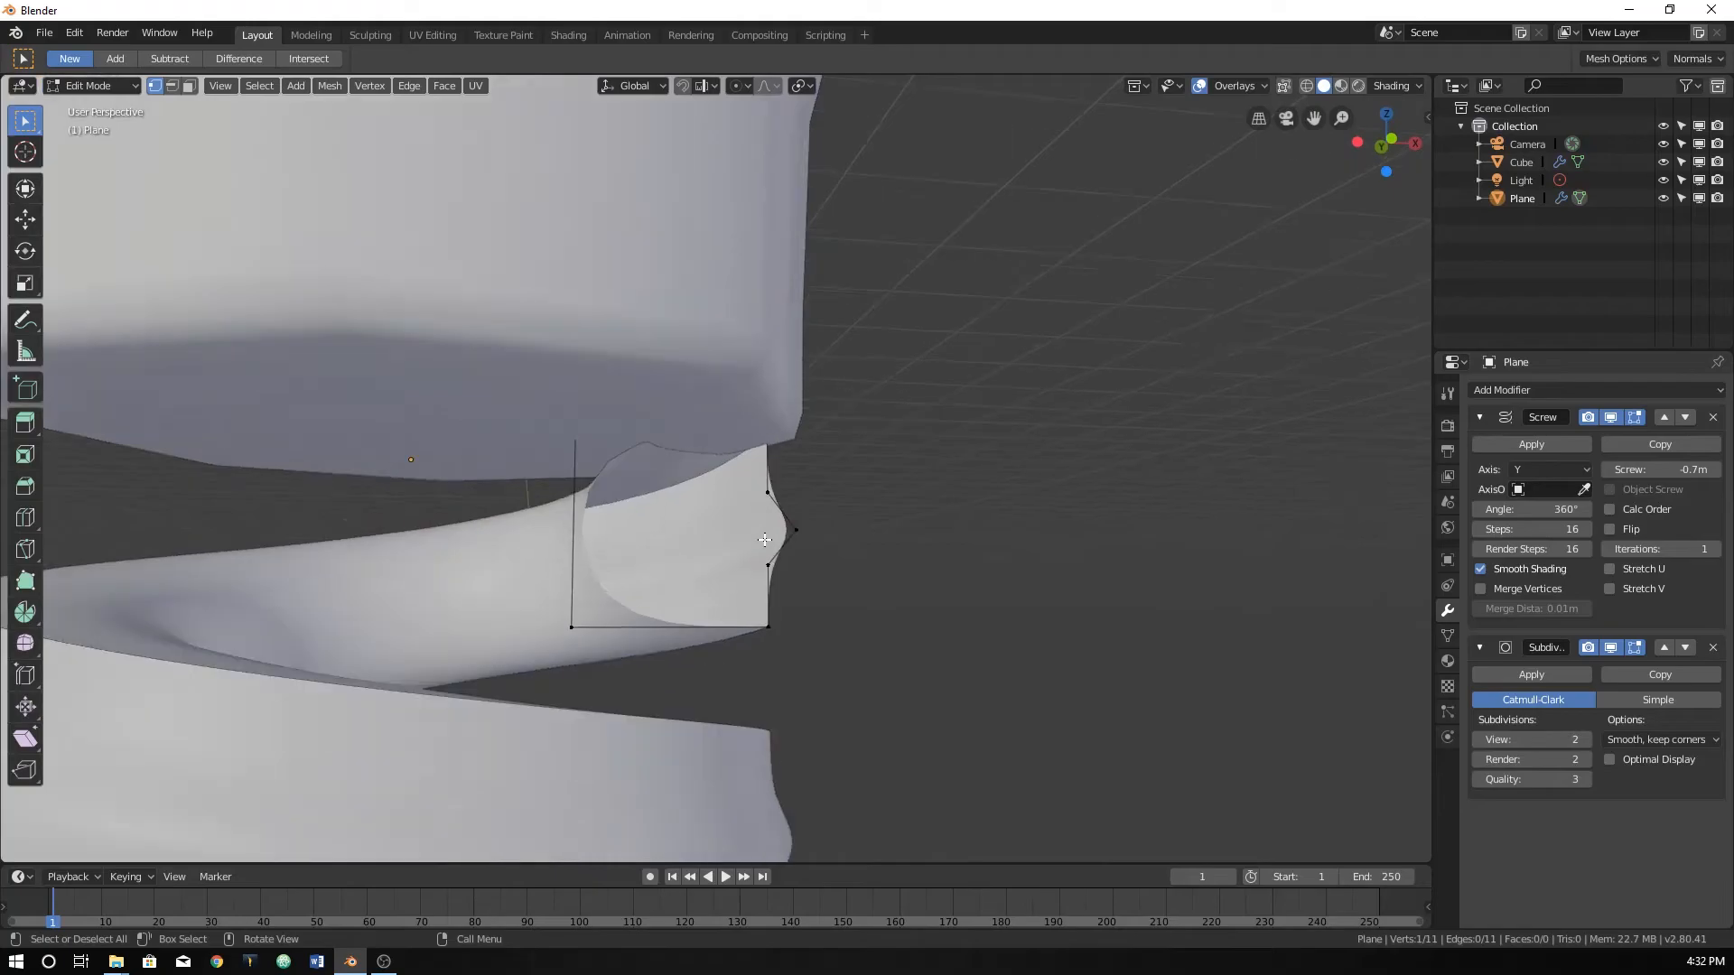
{"action": "key", "text": "KP_1"}
{"action": "right_click", "coordinate": [869, 594]}
{"action": "left_click", "coordinate": [872, 597]}
{"action": "key", "text": "g"}
{"action": "key", "text": "x"}
{"action": "left_click", "coordinate": [921, 580]}
Scale the two vertices directly above and below the ridge closer together by a factor of 0.705.
{"action": "left_click", "coordinate": [814, 521]}
{"action": "left_click", "coordinate": [814, 668], "text": "shift"}
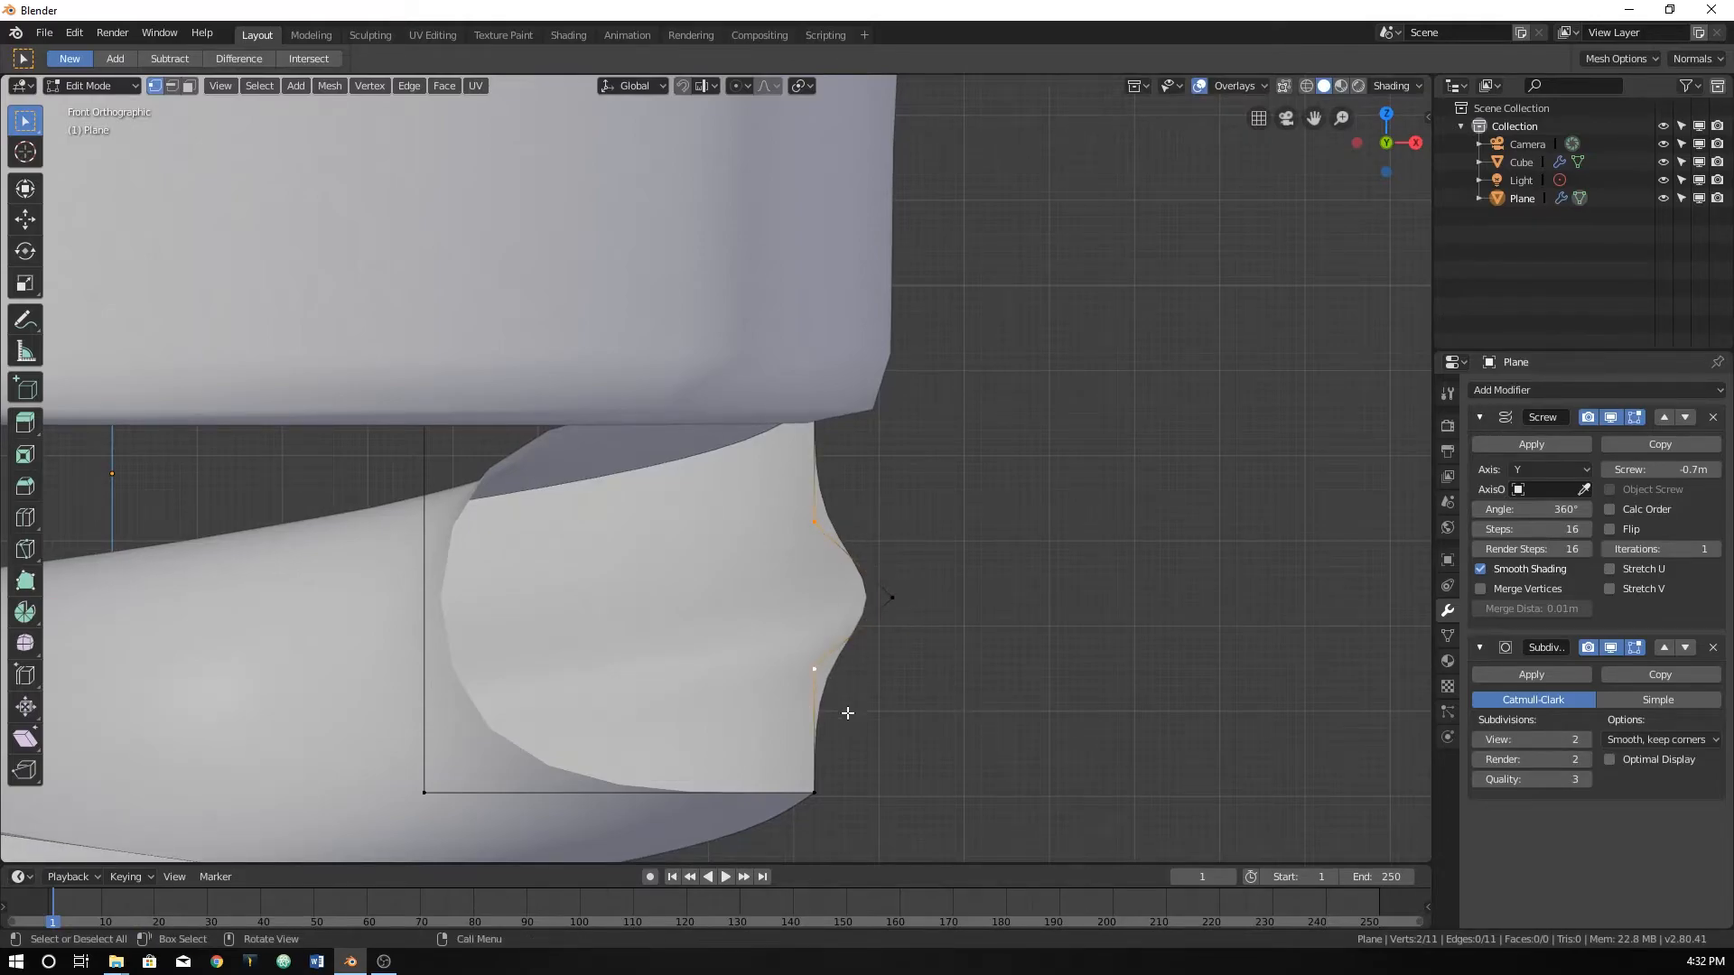
{"action": "key", "text": "s"}
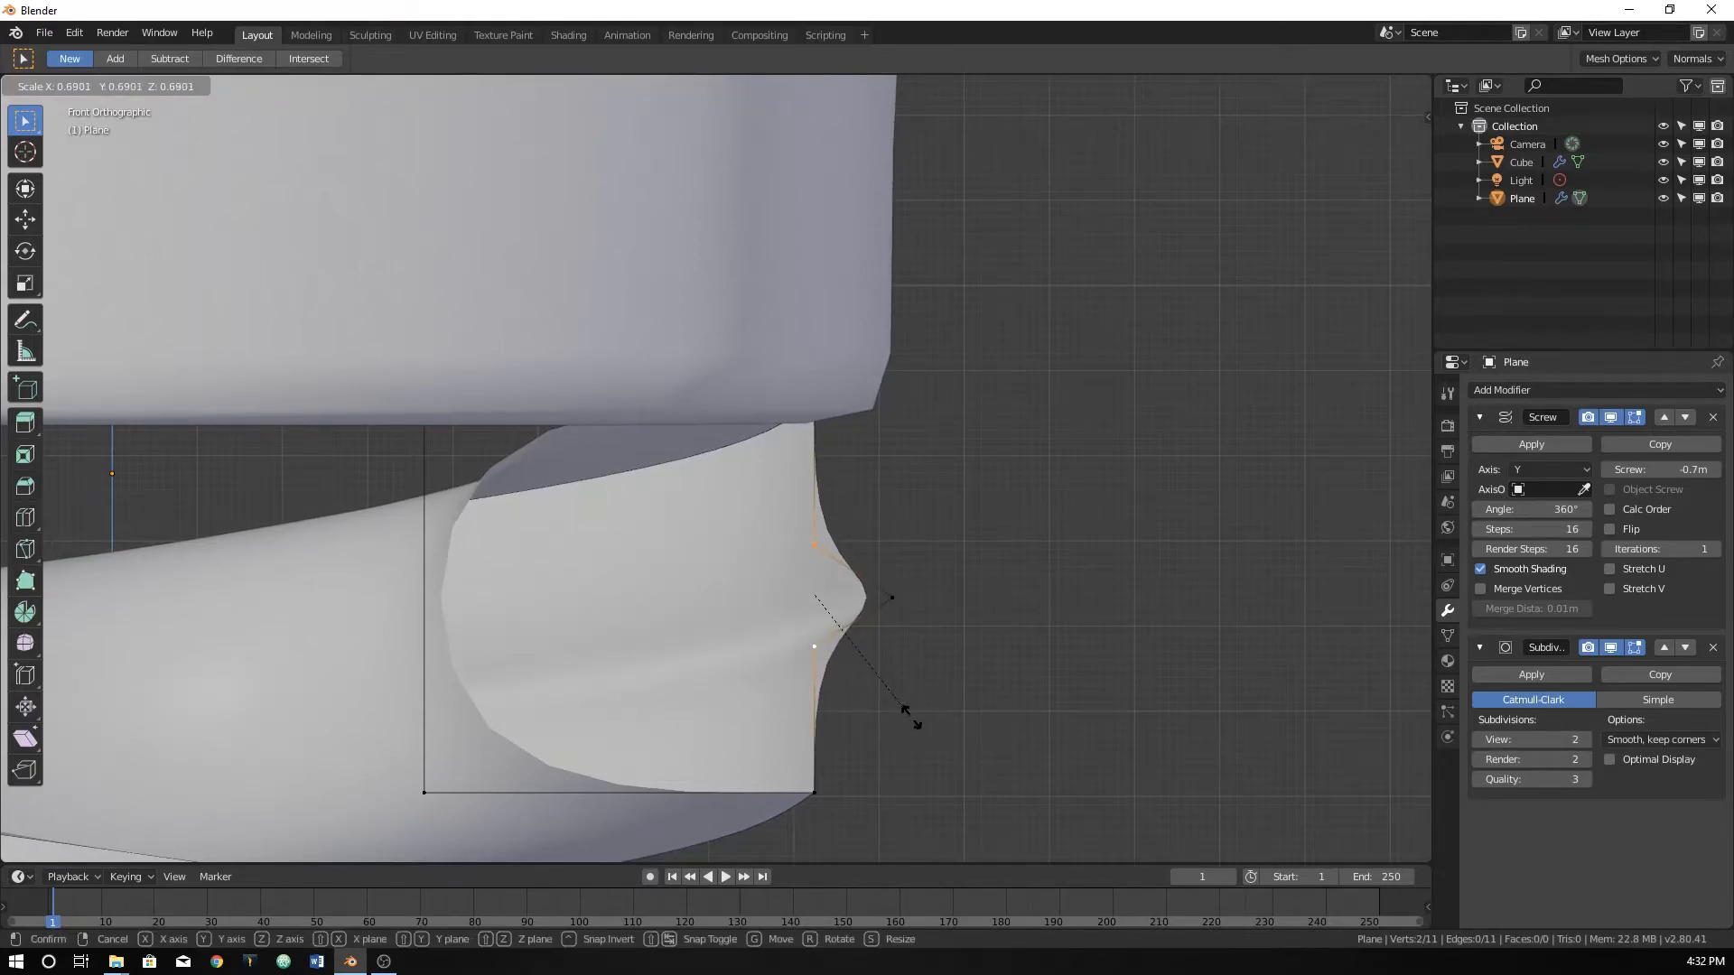
{"action": "left_click", "coordinate": [916, 712]}
{"action": "scroll", "coordinate": [923, 711], "scroll_direction": "down", "scroll_amount": 3}
{"action": "middle_click_drag", "start_coordinate": [923, 711], "coordinate": [652, 704]}
{"action": "middle_click_drag", "start_coordinate": [830, 653], "coordinate": [886, 669]}
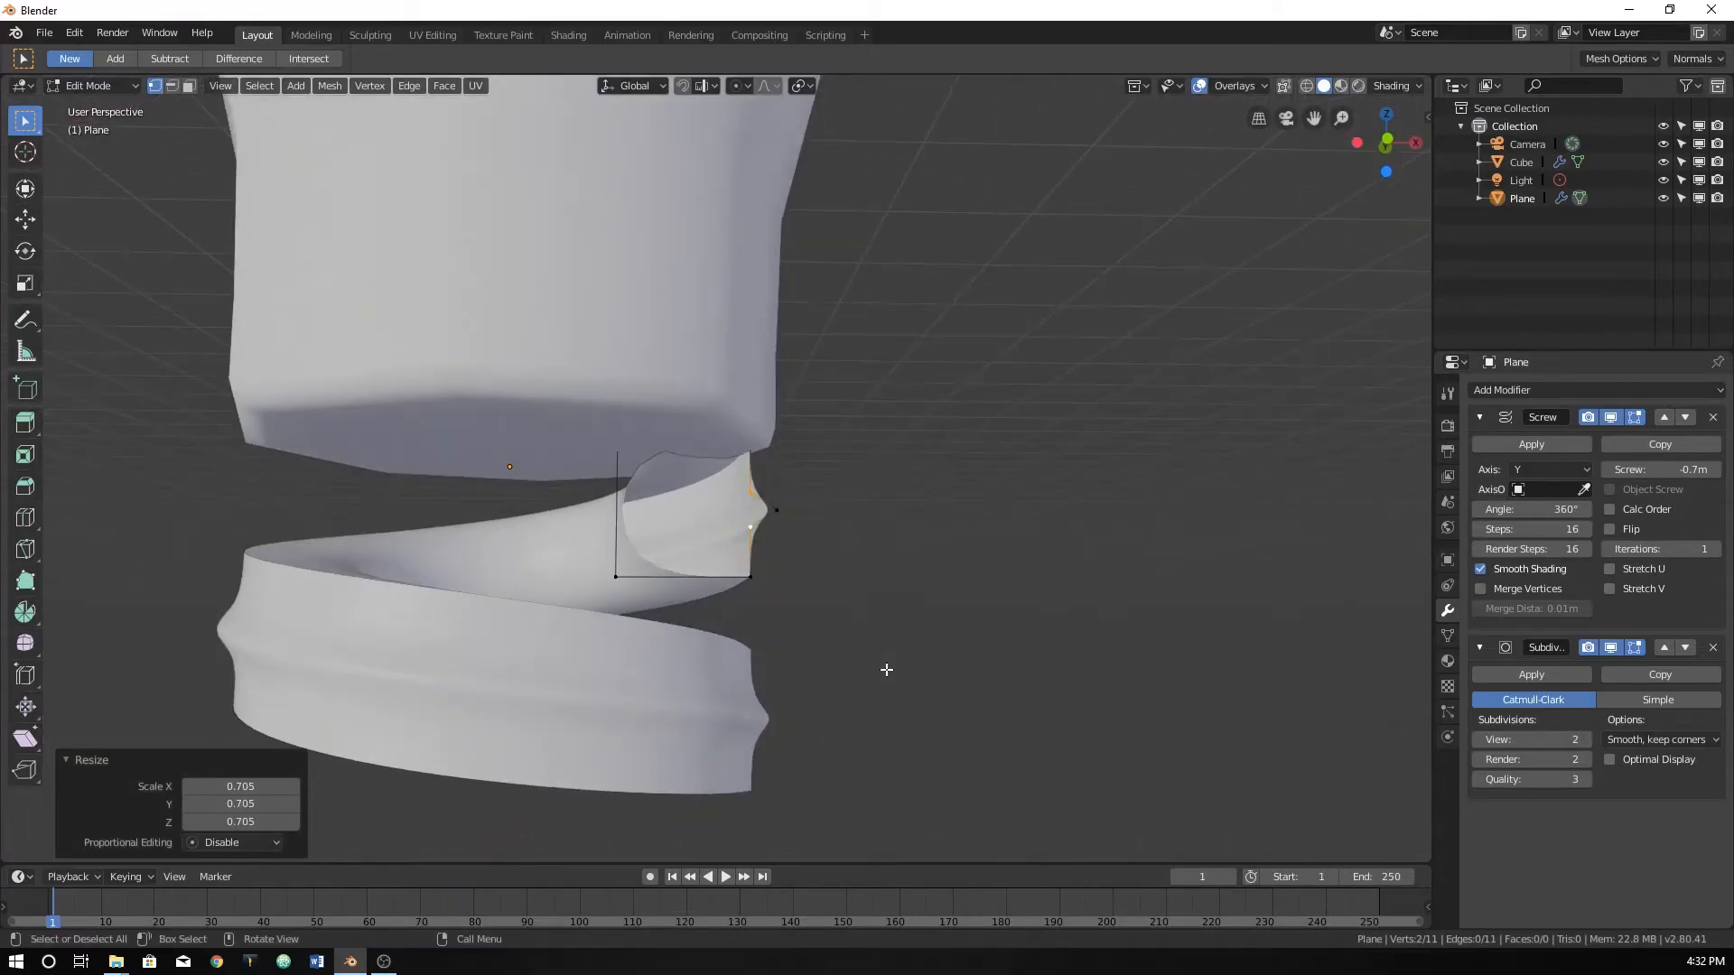
Select all the top and bottom corner vertices of the profile in wireframe and scale them along Z to about 0.8.
{"action": "key", "text": "KP_1"}
{"action": "scroll", "coordinate": [936, 642], "scroll_direction": "up", "scroll_amount": 4}
{"action": "left_click_drag", "start_coordinate": [697, 645], "coordinate": [876, 736]}
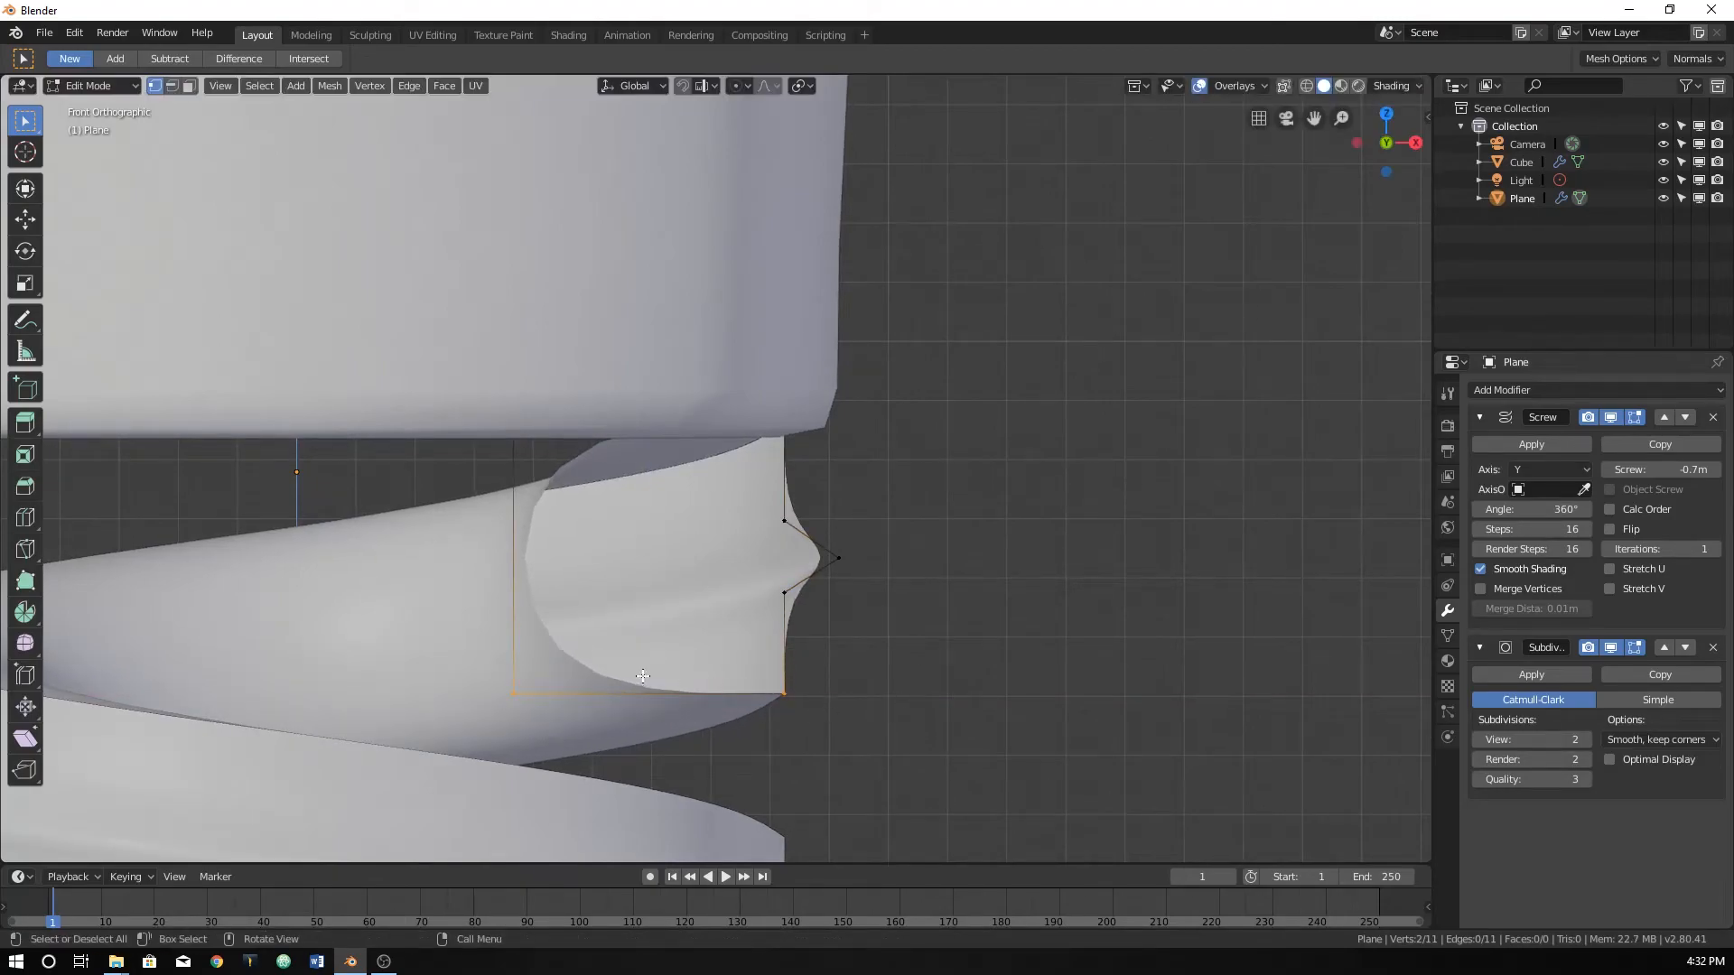
{"action": "key", "text": "shift+z"}
{"action": "left_click_drag", "start_coordinate": [454, 668], "coordinate": [802, 732]}
{"action": "key", "text": "g"}
{"action": "key", "text": "z"}
{"action": "left_click", "coordinate": [1002, 723]}
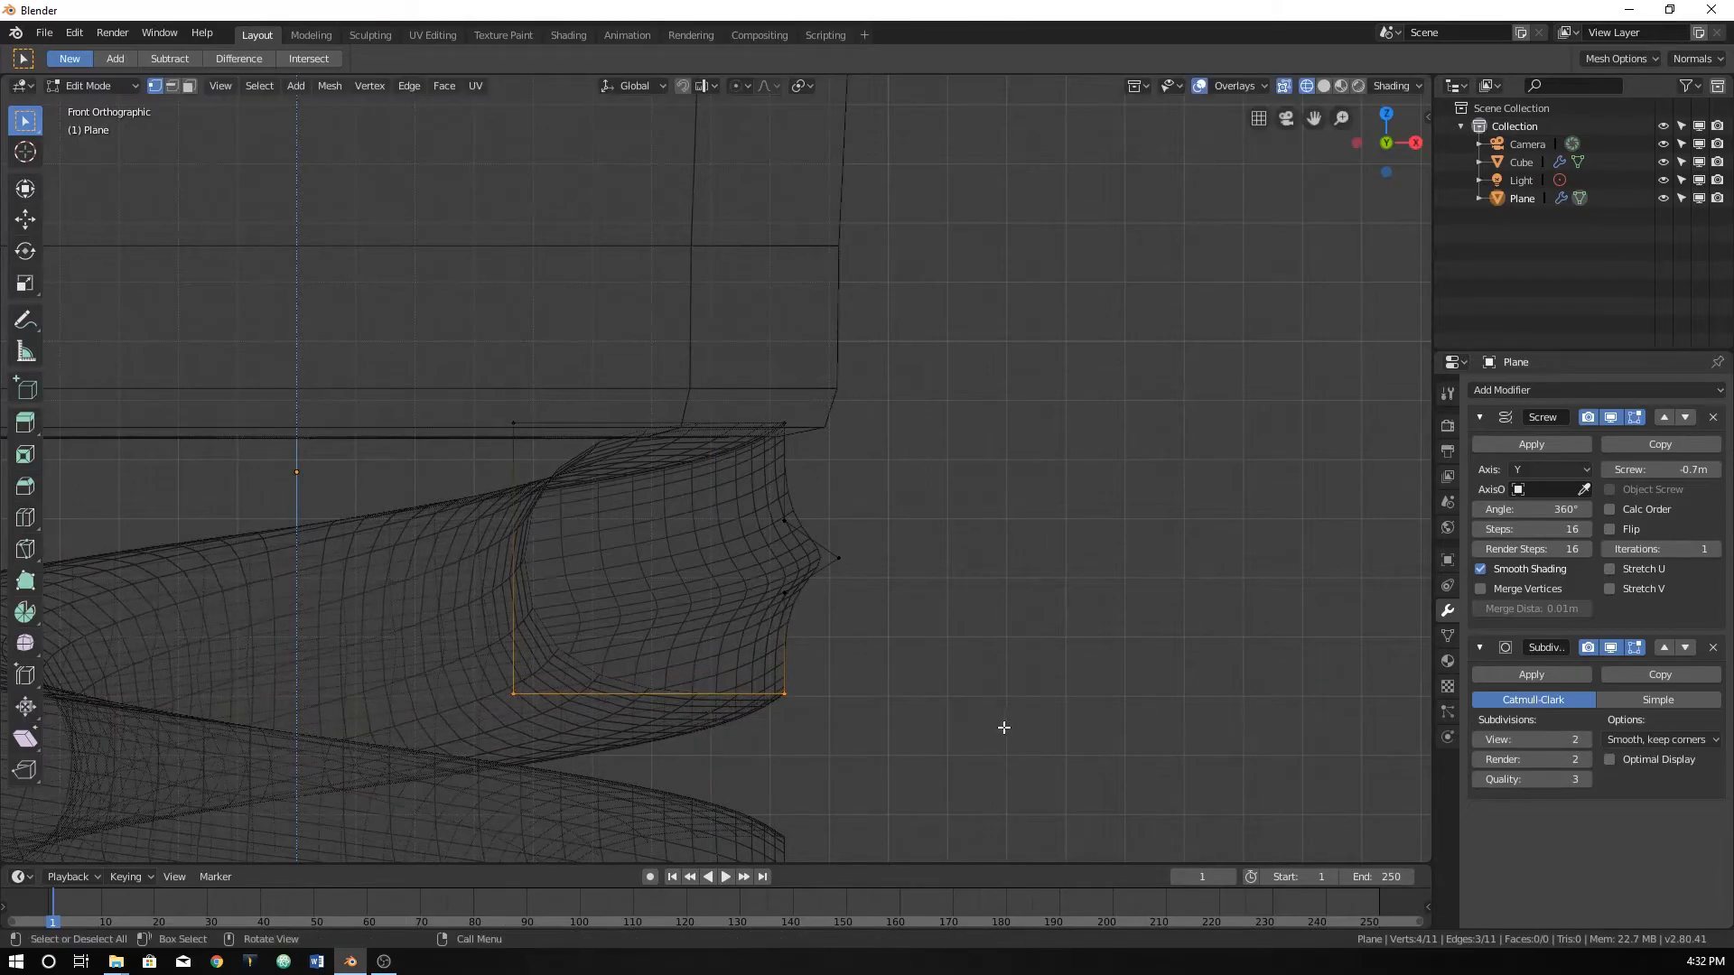
{"action": "mouse_move", "coordinate": [398, 376]}
{"action": "left_mouse_down"}
{"action": "mouse_move", "coordinate": [859, 442]}
{"action": "mouse_move", "coordinate": [870, 694]}
{"action": "left_mouse_up"}
{"action": "key", "text": "s"}
{"action": "key", "text": "z"}
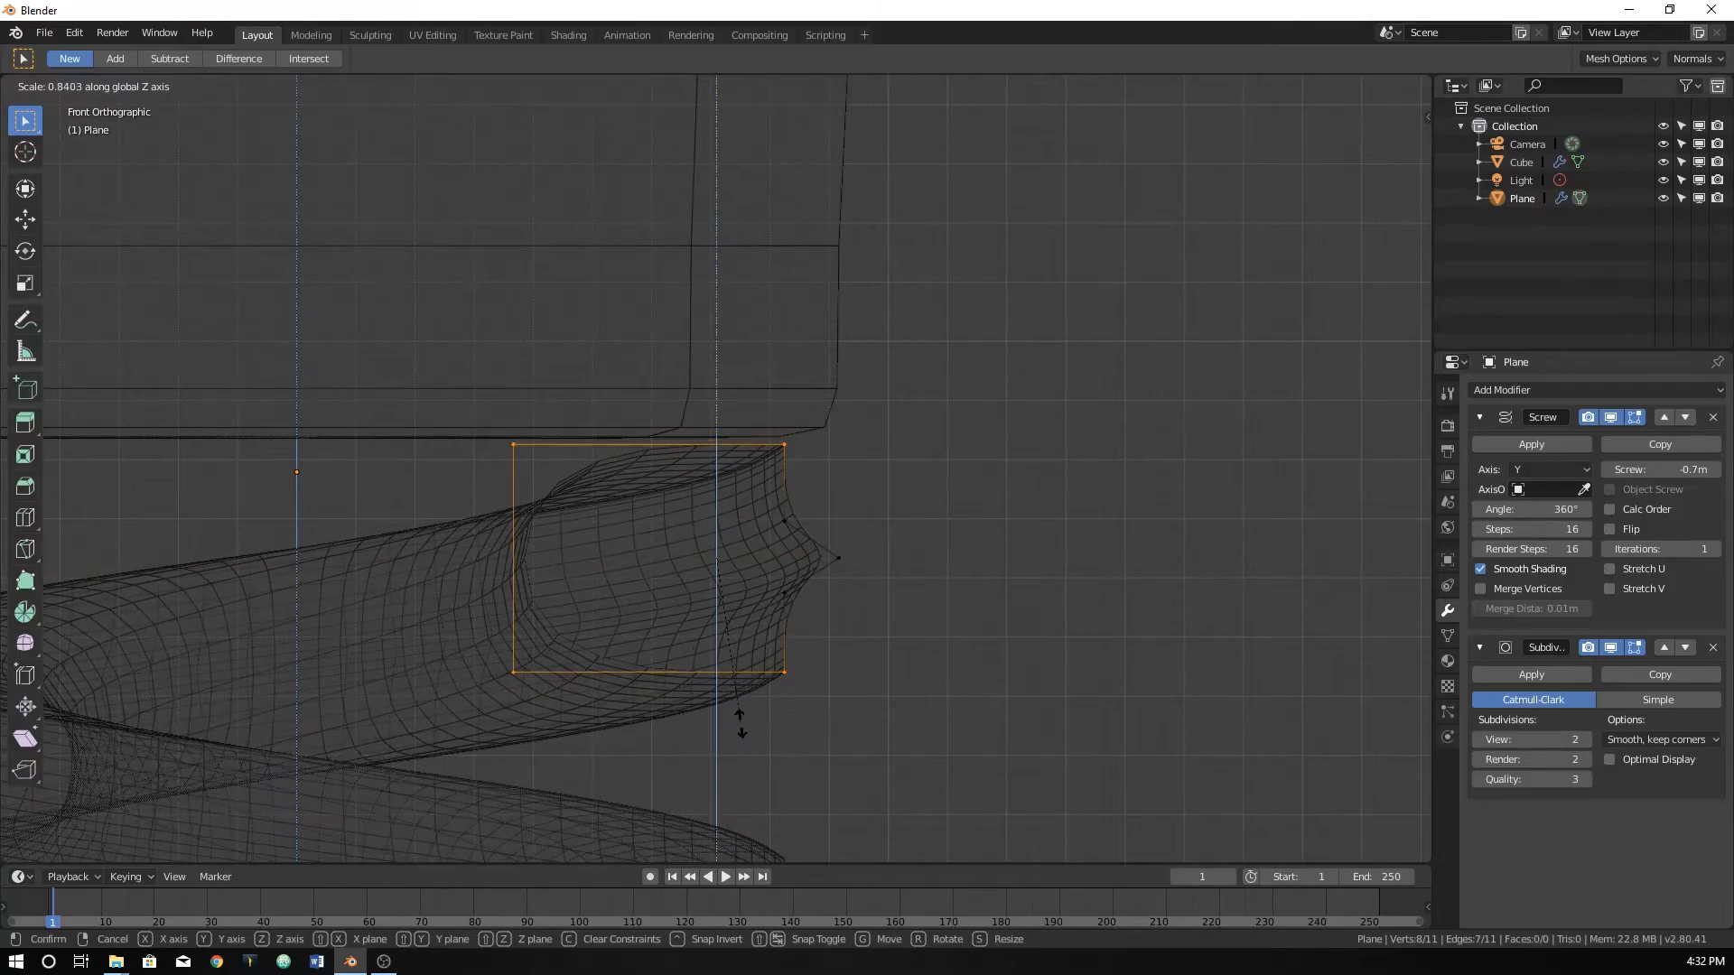
{"action": "left_click", "coordinate": [740, 719]}
In Object Mode, move the thread object up along Z by 0.0506 m towards the bulb's bottom edge.
{"action": "scroll", "coordinate": [741, 720], "scroll_direction": "down", "scroll_amount": 4}
{"action": "key", "text": "Tab"}
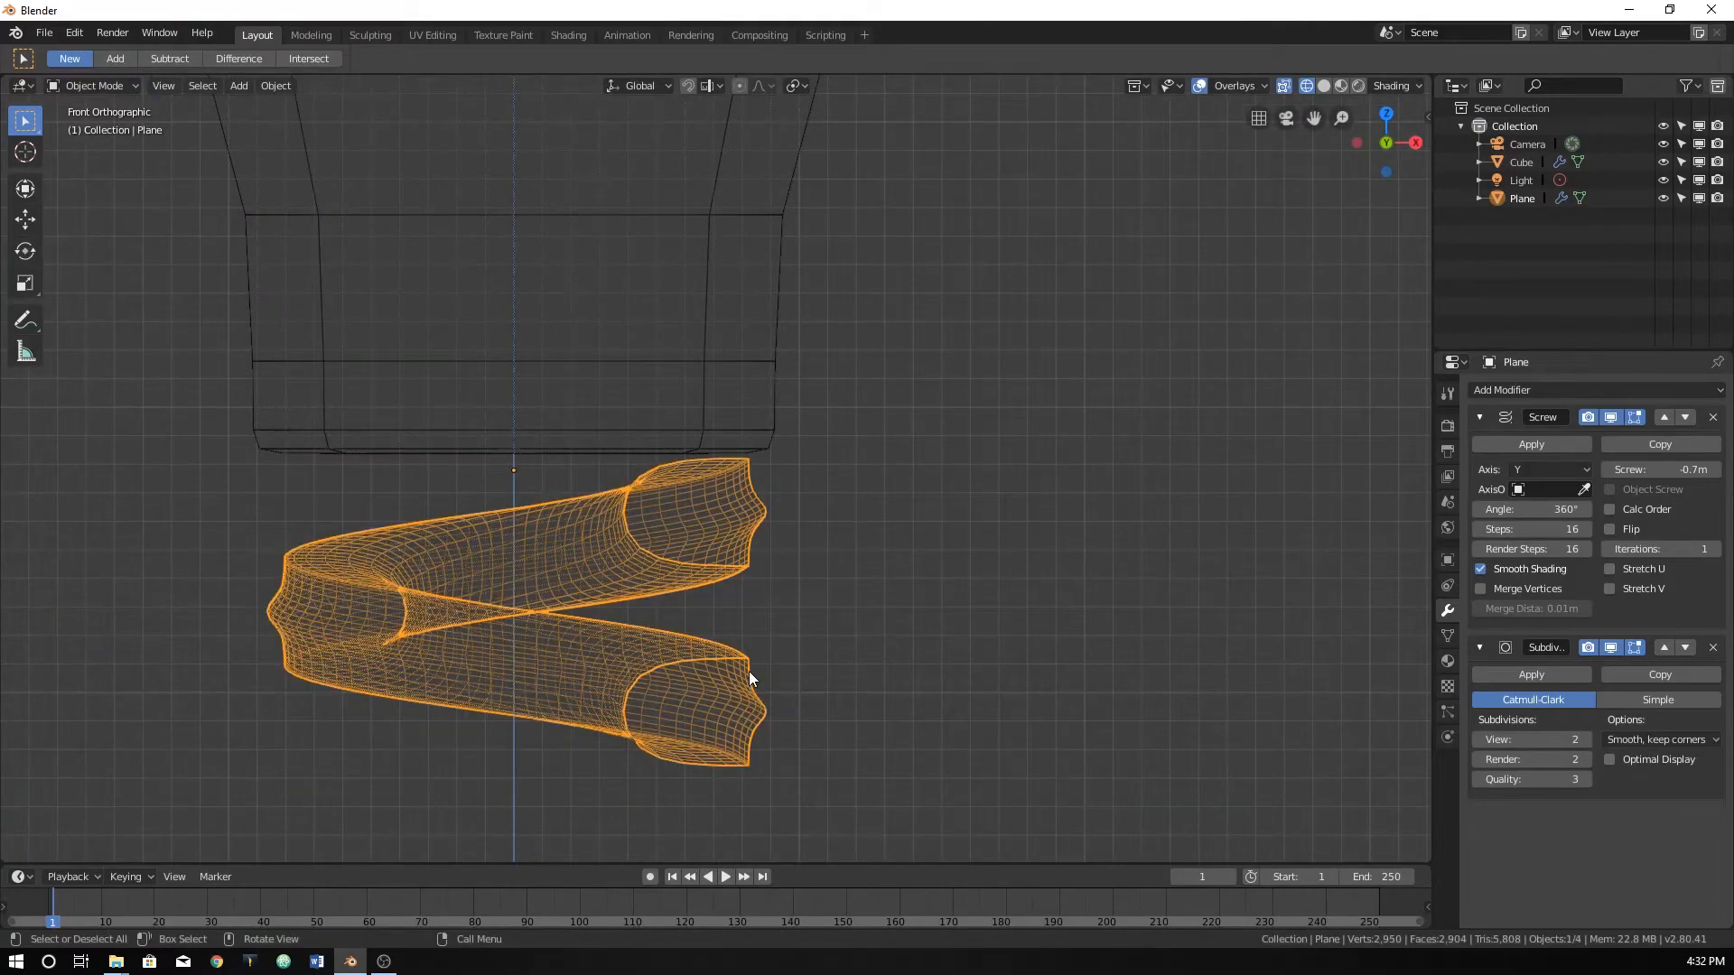
{"action": "key", "text": "g"}
{"action": "key", "text": "z"}
{"action": "left_click", "coordinate": [752, 643]}
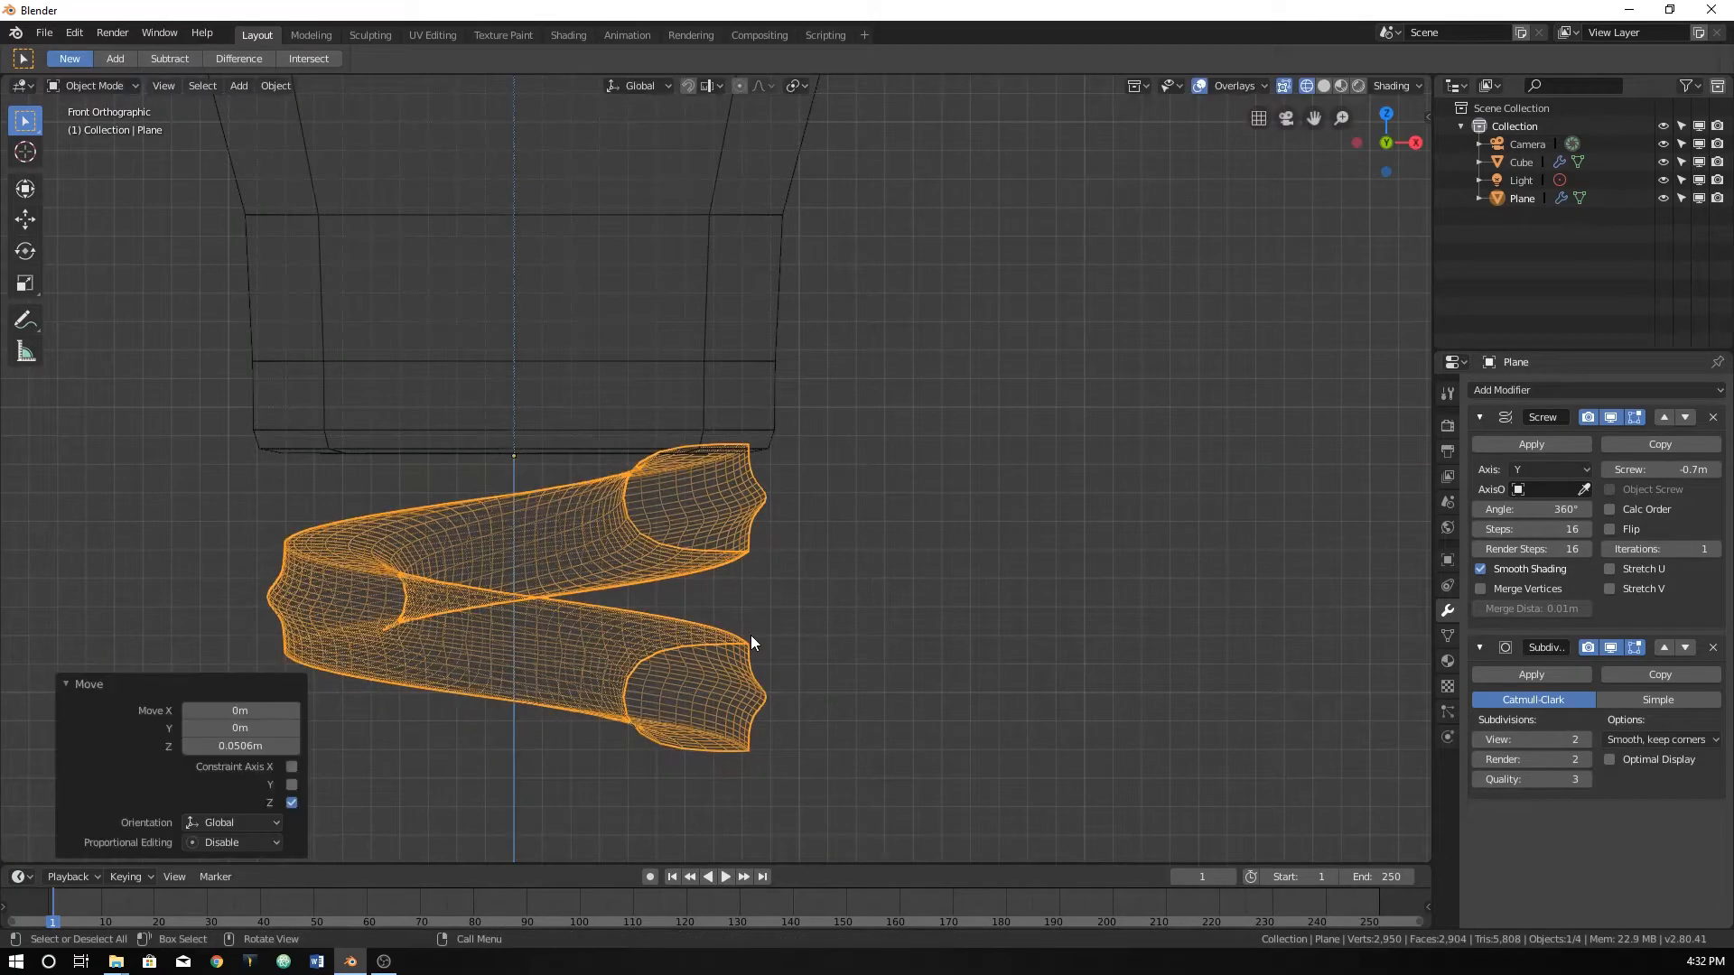
Return to Edit Mode with solid shading and inspect the thread's shape and spacing from the right side view.
{"action": "key", "text": "Tab"}
{"action": "key", "text": "z"}
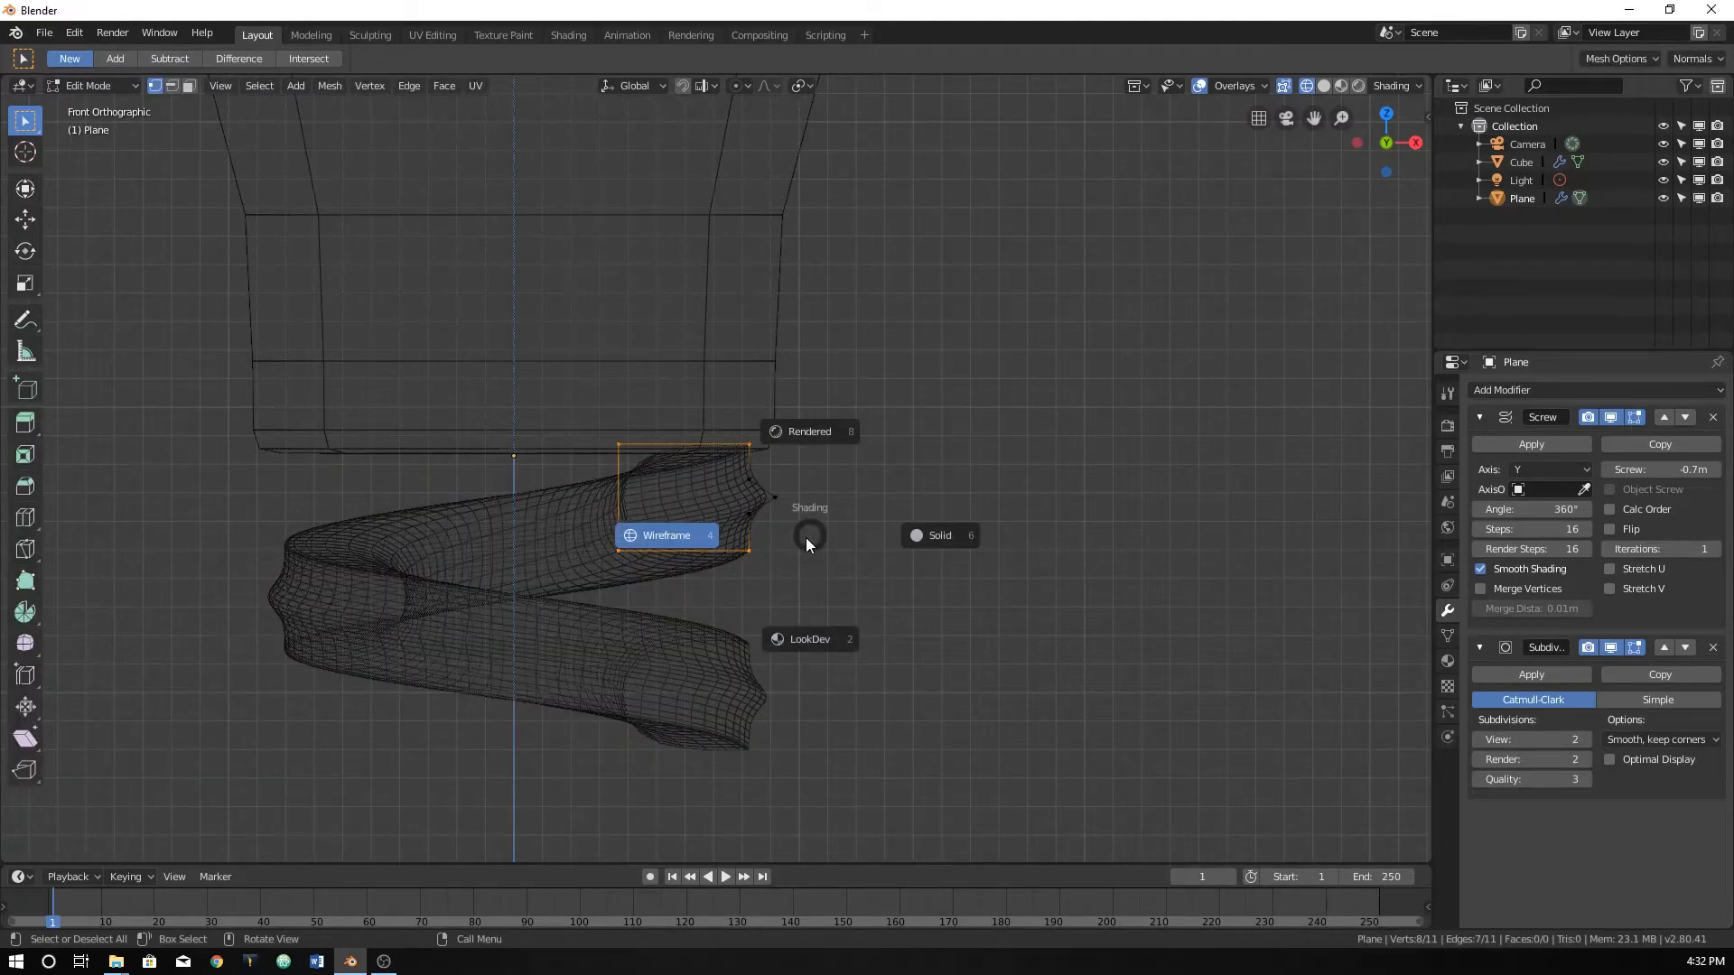
{"action": "left_click", "coordinate": [915, 535]}
{"action": "middle_click_drag", "start_coordinate": [829, 550], "coordinate": [704, 575]}
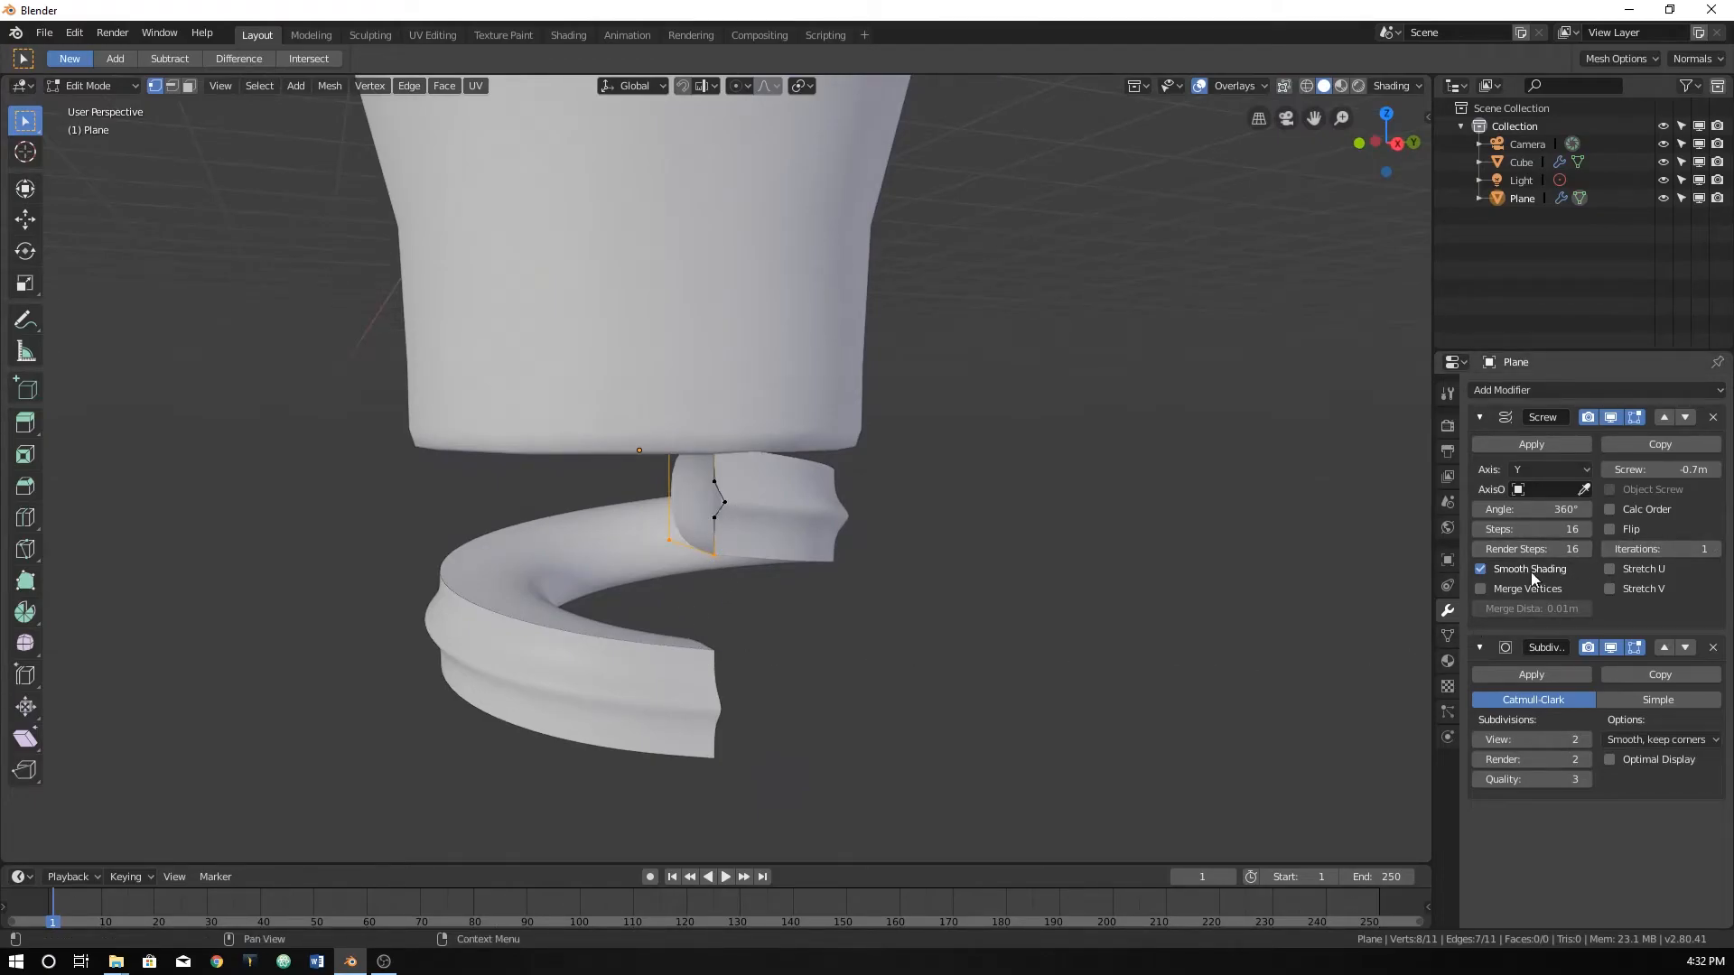
{"action": "key", "text": "KP_3"}
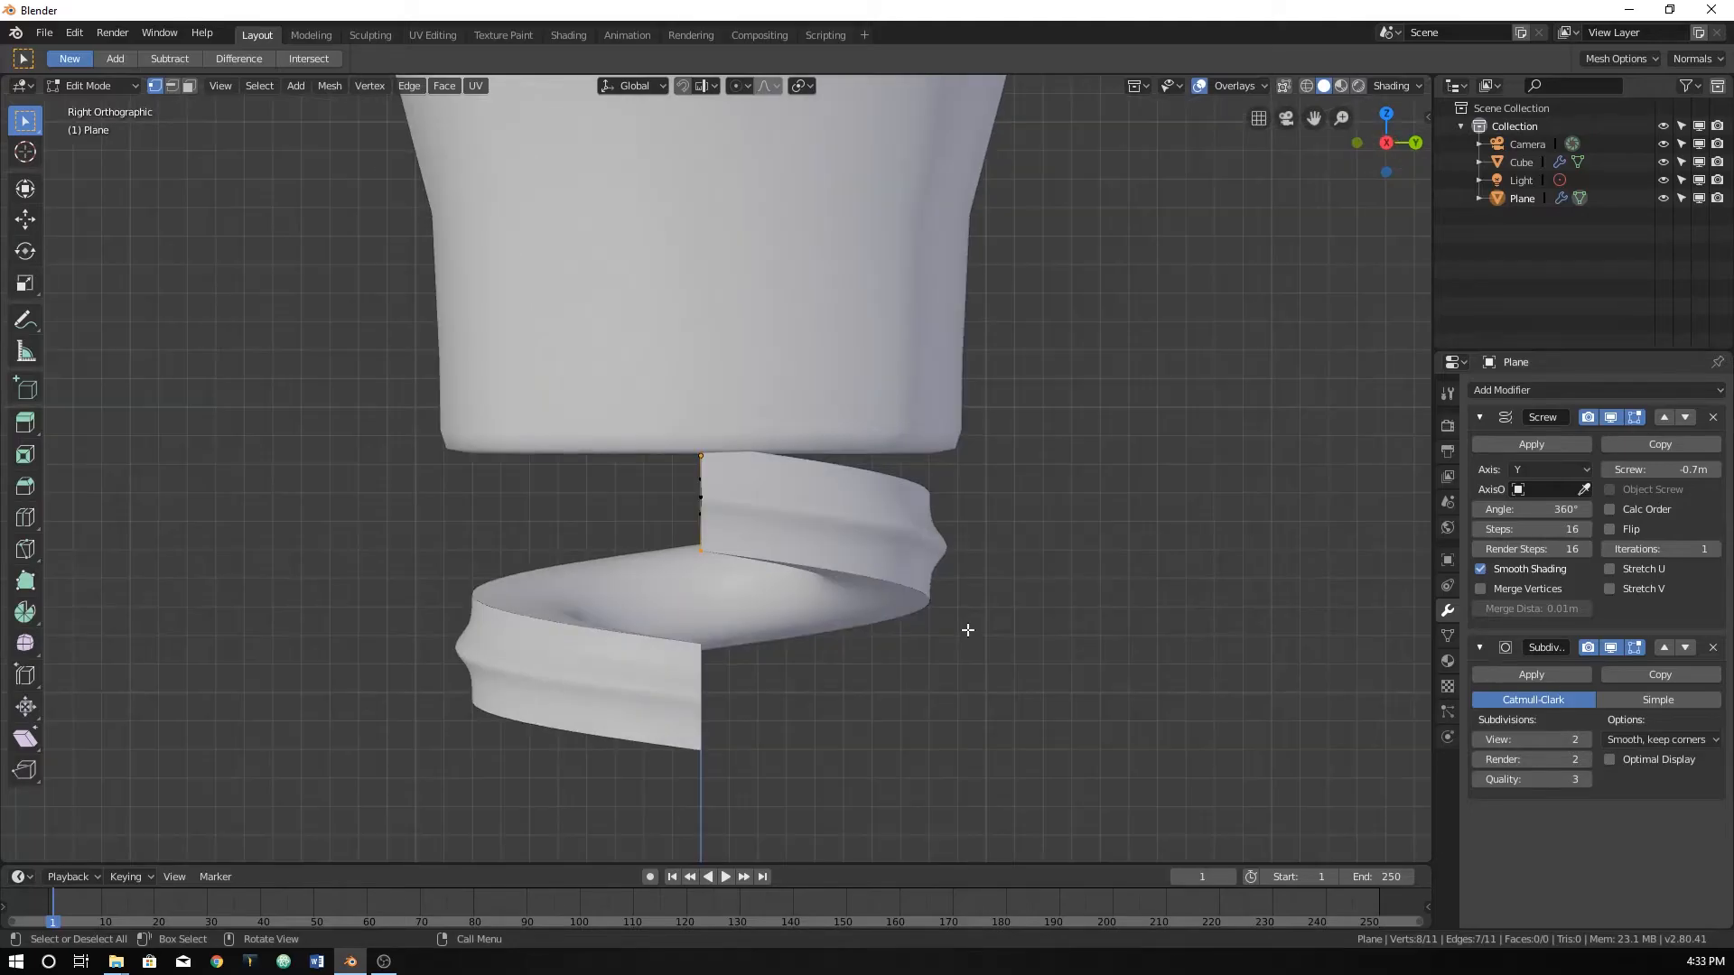
{"action": "scroll", "coordinate": [969, 625], "scroll_direction": "up", "scroll_amount": 3}
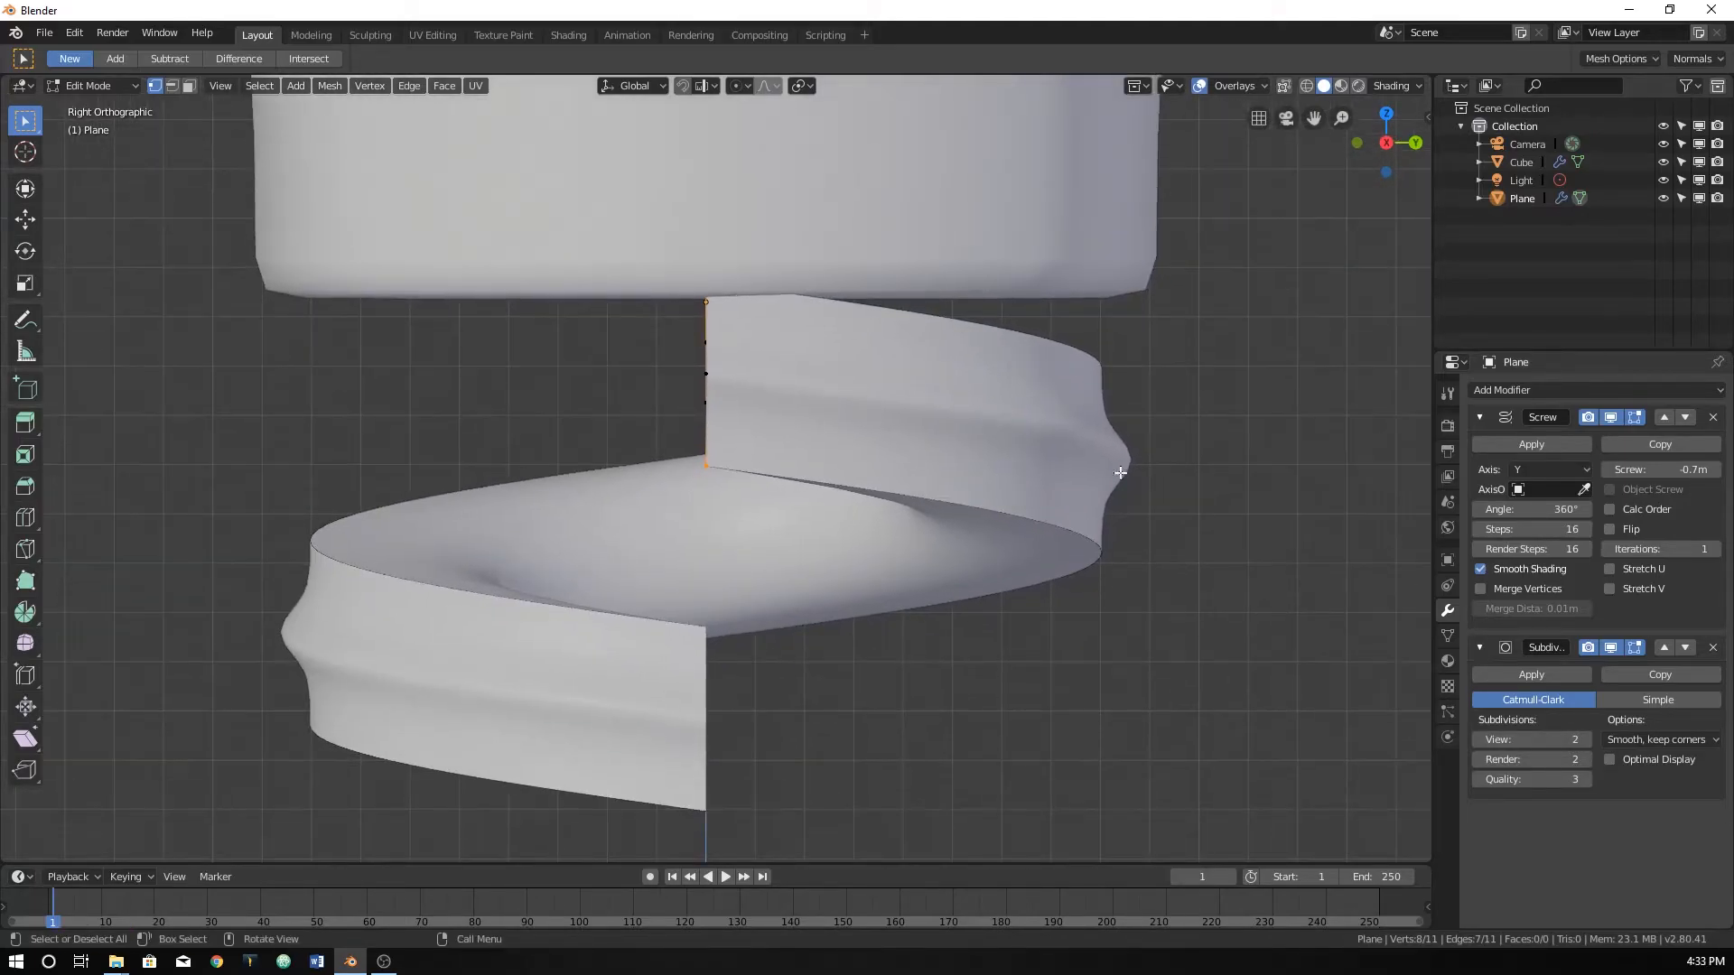
Tighten the thread's pitch by setting the Screw modifier's screw offset to -0.4 m.
{"action": "mouse_move", "coordinate": [1691, 468]}
{"action": "left_mouse_down"}
{"action": "mouse_move", "coordinate": [1657, 469]}
{"action": "mouse_move", "coordinate": [1689, 469]}
{"action": "left_mouse_up"}
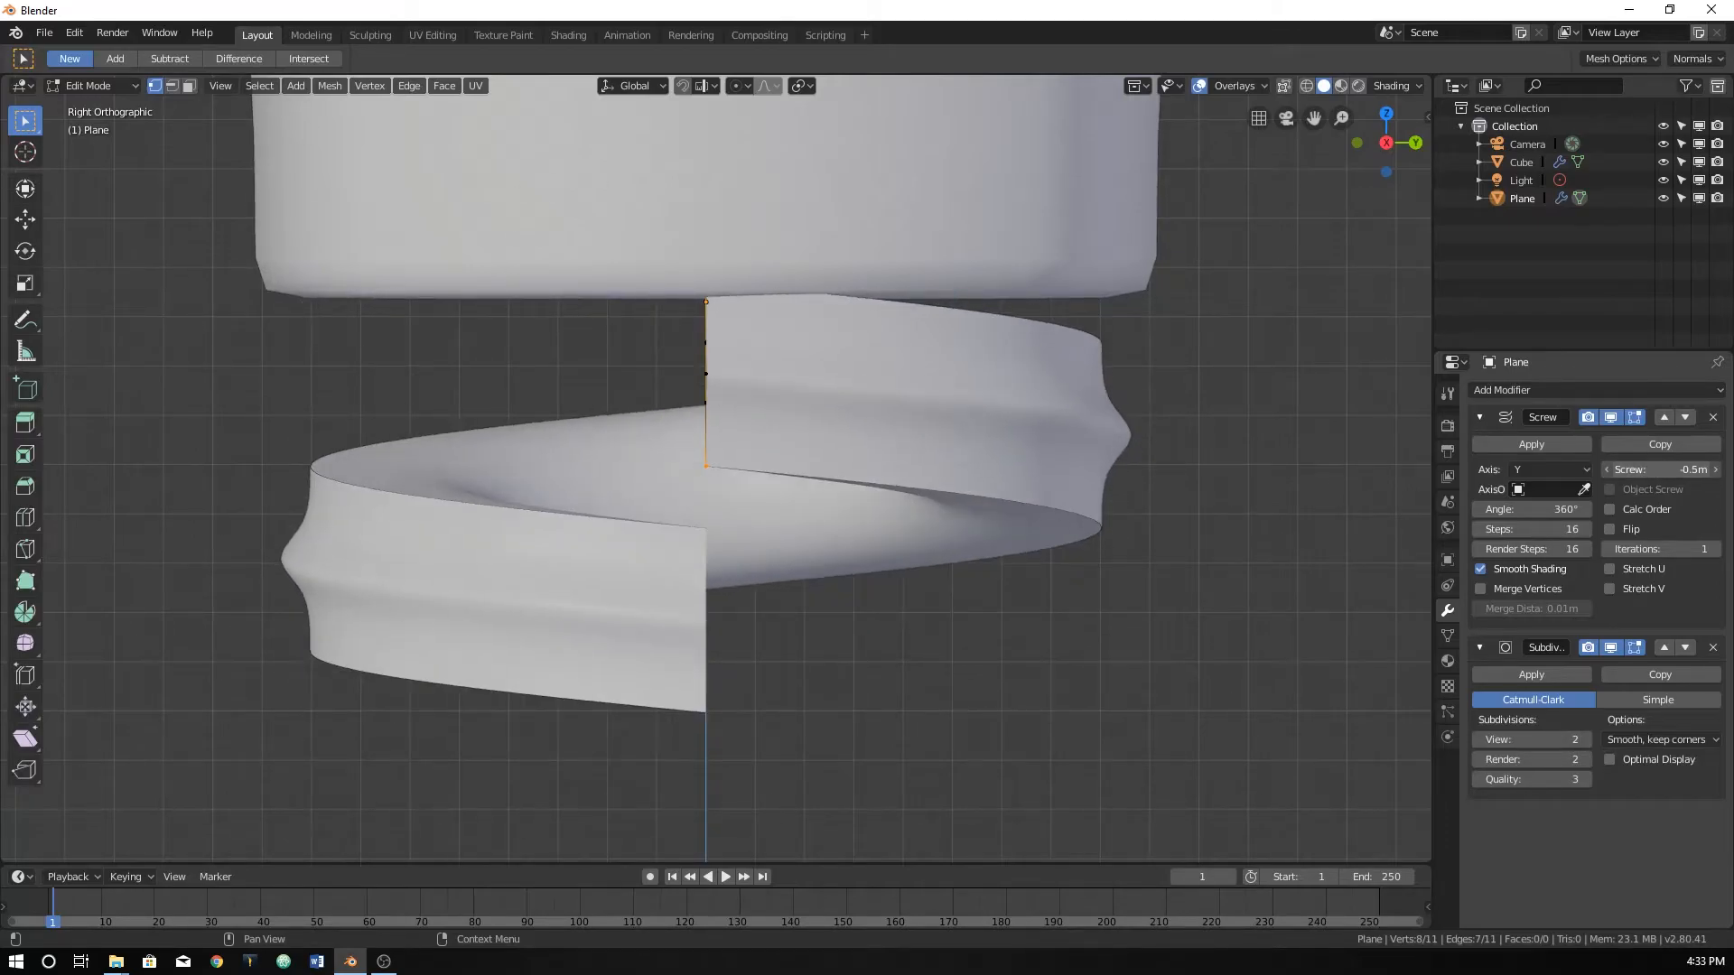
{"action": "left_click", "coordinate": [1715, 470]}
{"action": "left_click", "coordinate": [1715, 470]}
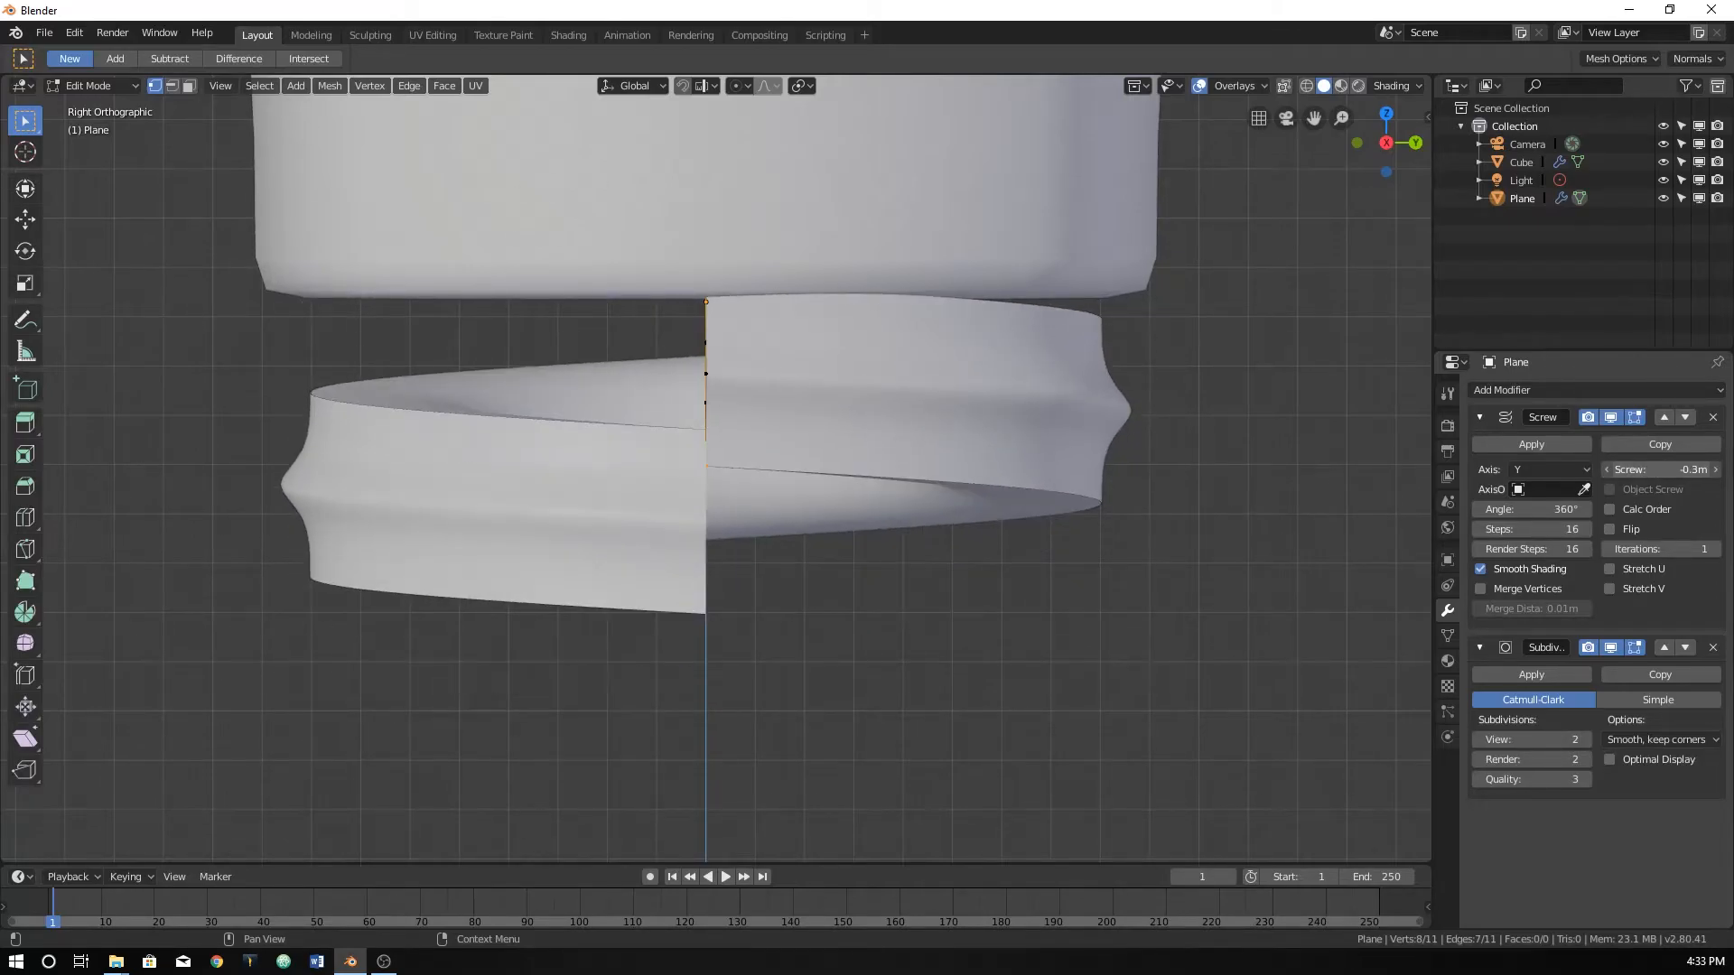
{"action": "left_click", "coordinate": [1609, 470]}
{"action": "scroll", "coordinate": [725, 467], "scroll_direction": "up", "scroll_amount": 7}
{"action": "middle_click_drag", "start_coordinate": [723, 452], "coordinate": [771, 437], "text": "shift"}
{"action": "scroll", "coordinate": [771, 437], "scroll_direction": "up", "scroll_amount": 1}
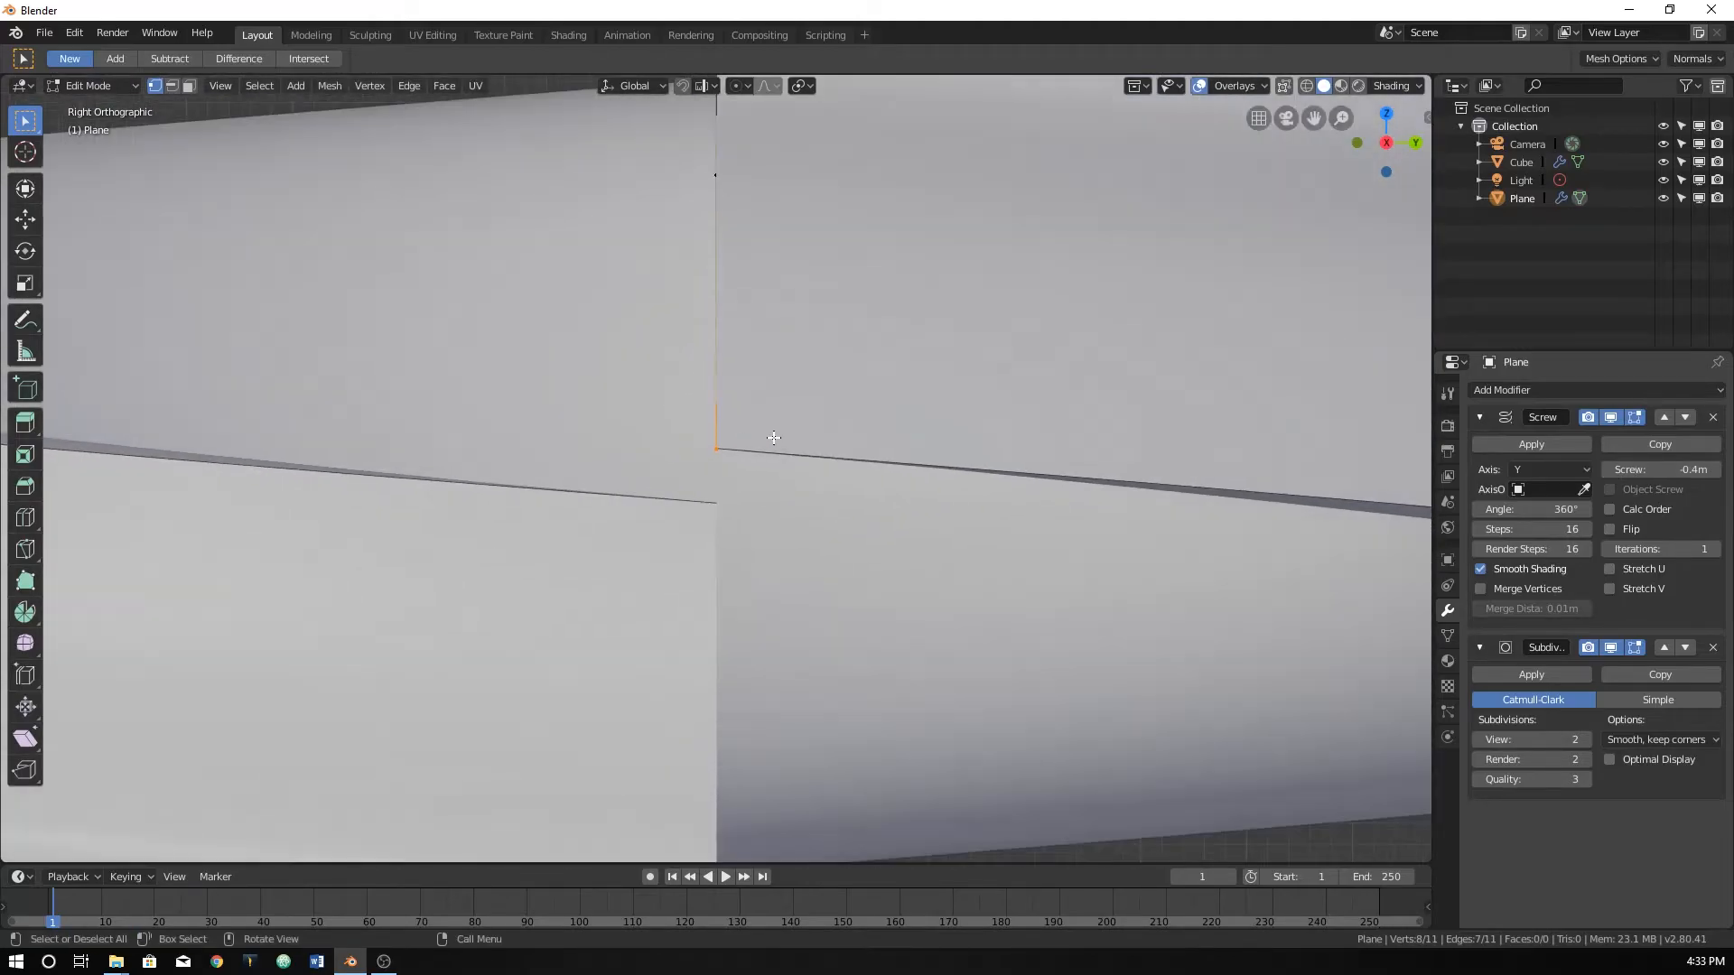
Try screw offsets of -0.35 m, -0.37 m and -0.38 m to line up the thread's seam between turns.
{"action": "left_click", "coordinate": [1672, 471]}
{"action": "left_click", "coordinate": [1670, 470]}
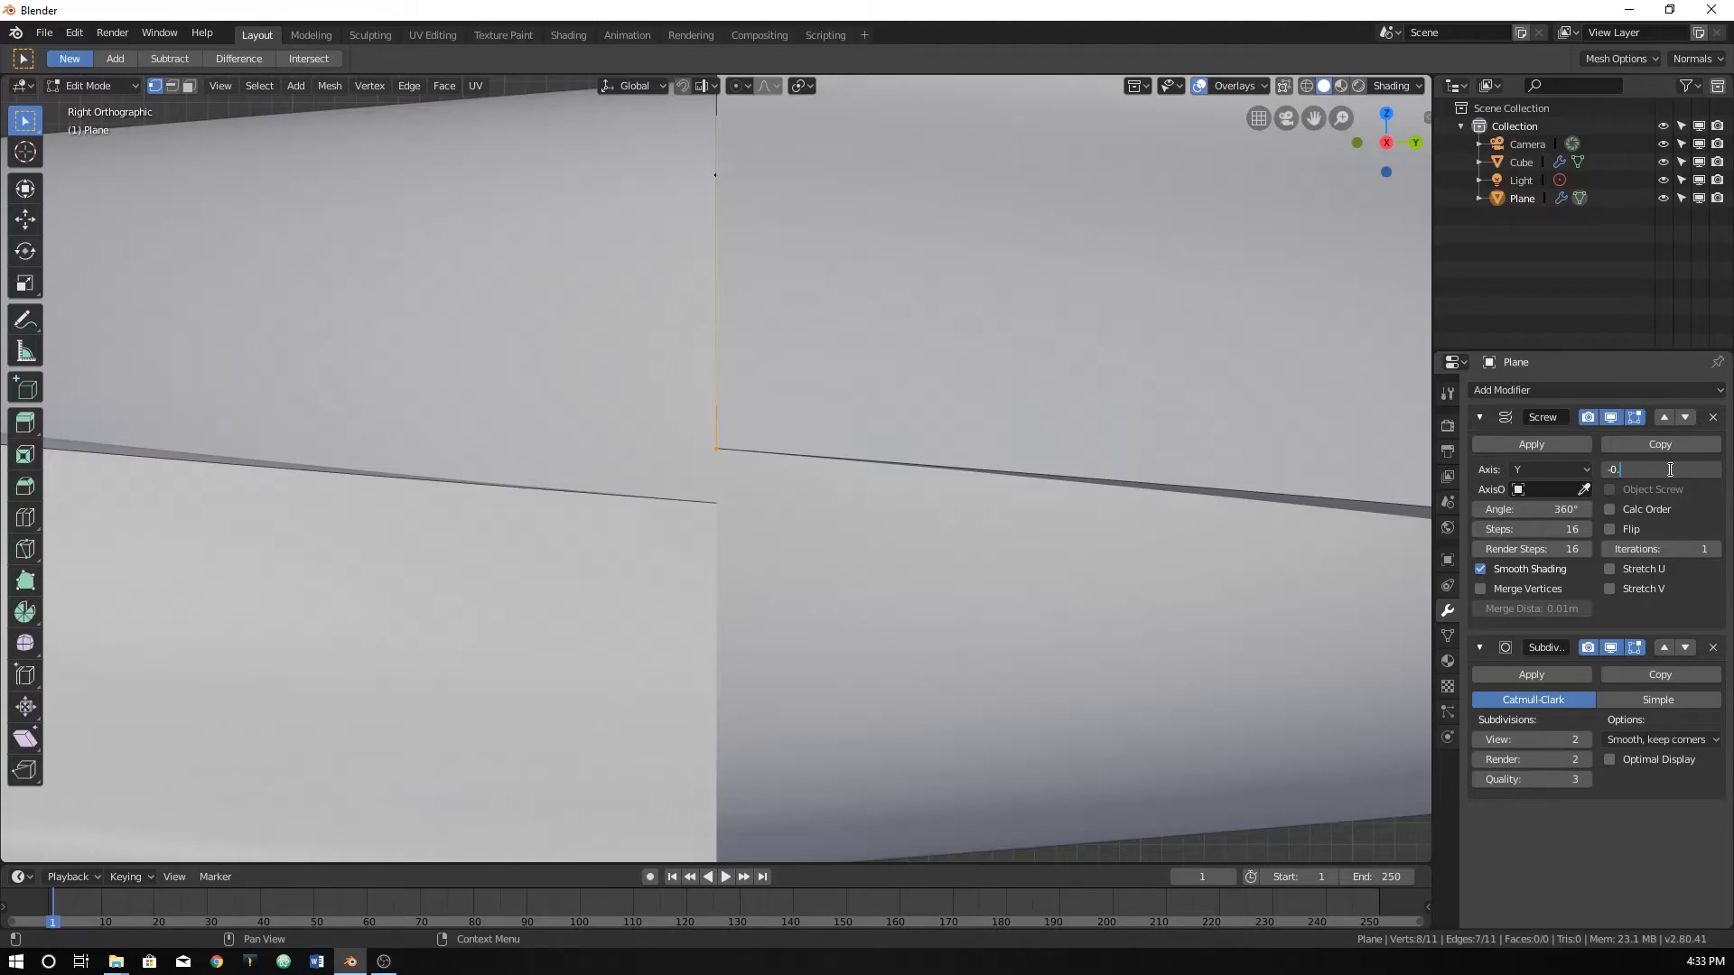
{"action": "type", "text": "-0.35"}
{"action": "key", "text": "Return"}
{"action": "left_click", "coordinate": [1672, 470]}
{"action": "left_click", "coordinate": [1673, 468]}
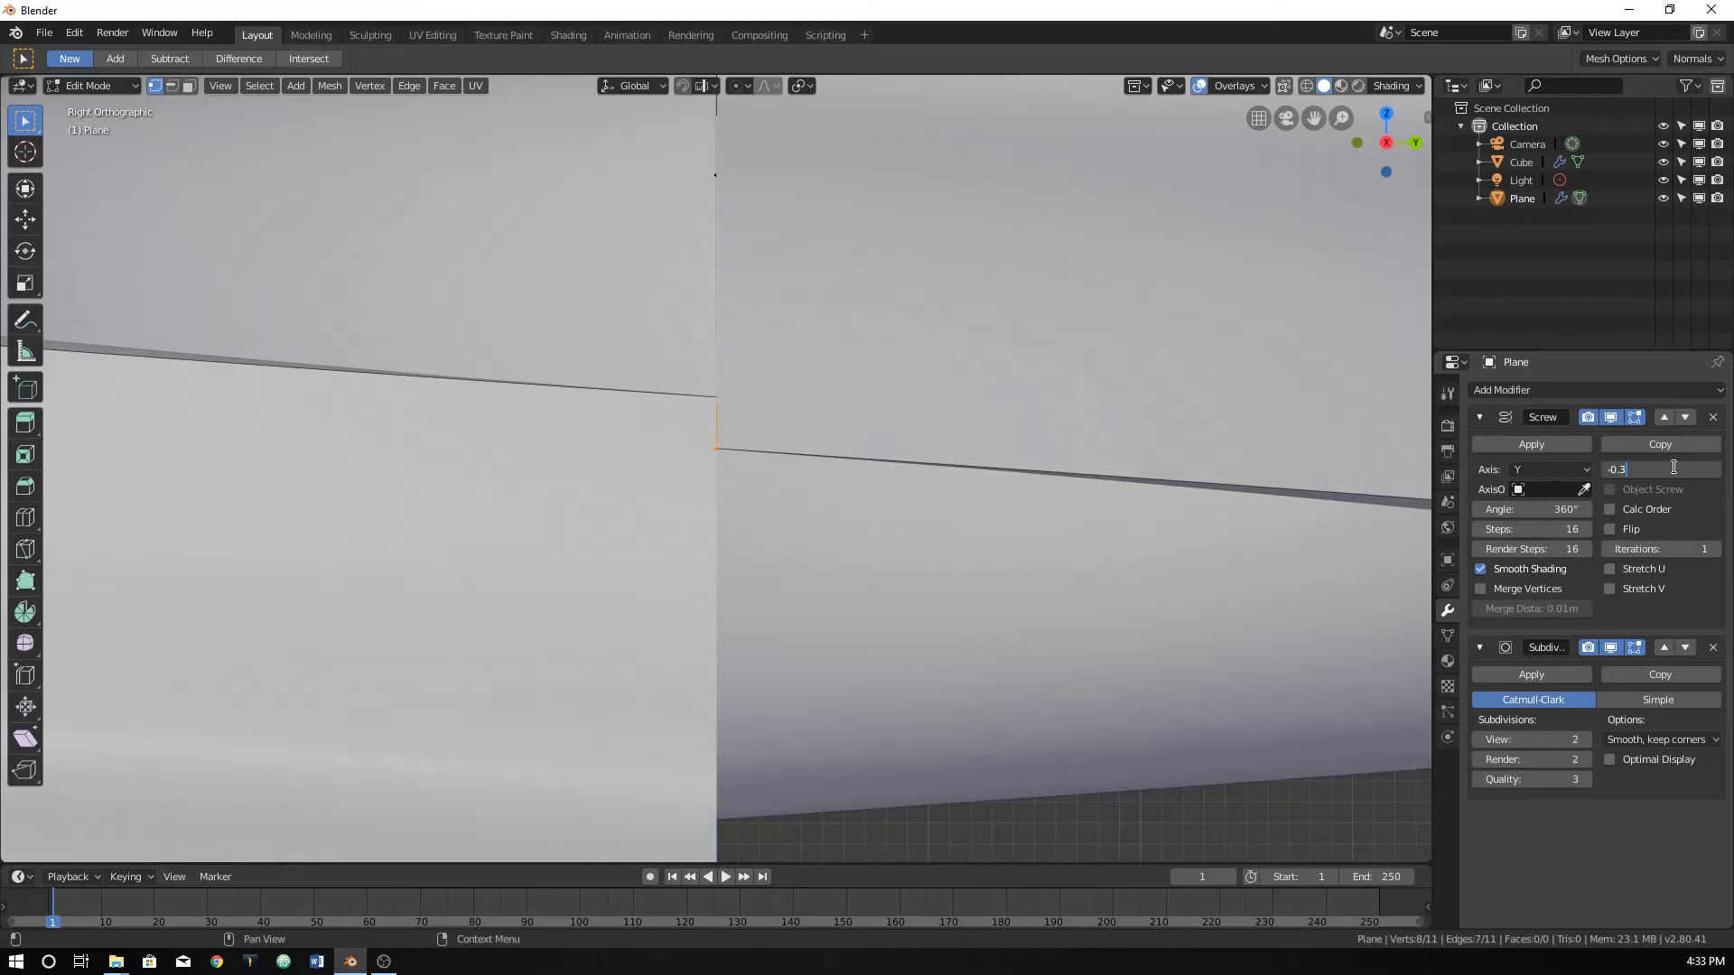
{"action": "key", "text": "Return"}
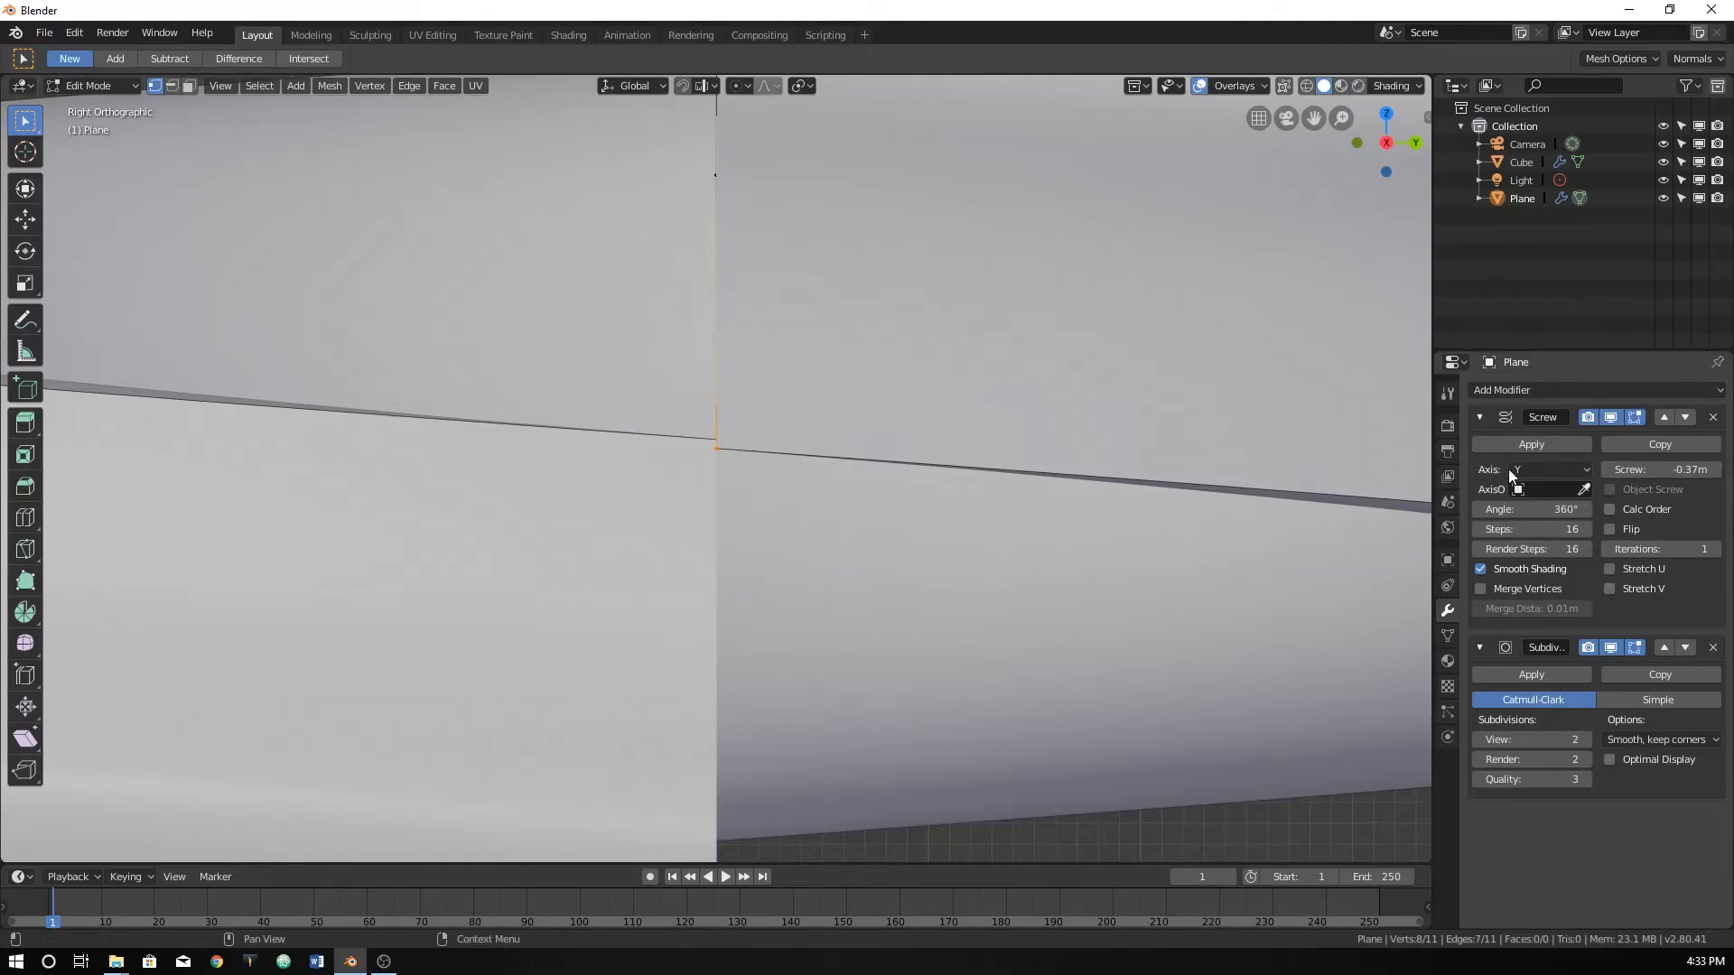
{"action": "left_click", "coordinate": [1662, 469]}
{"action": "left_click", "coordinate": [1667, 476]}
{"action": "key", "text": "Return"}
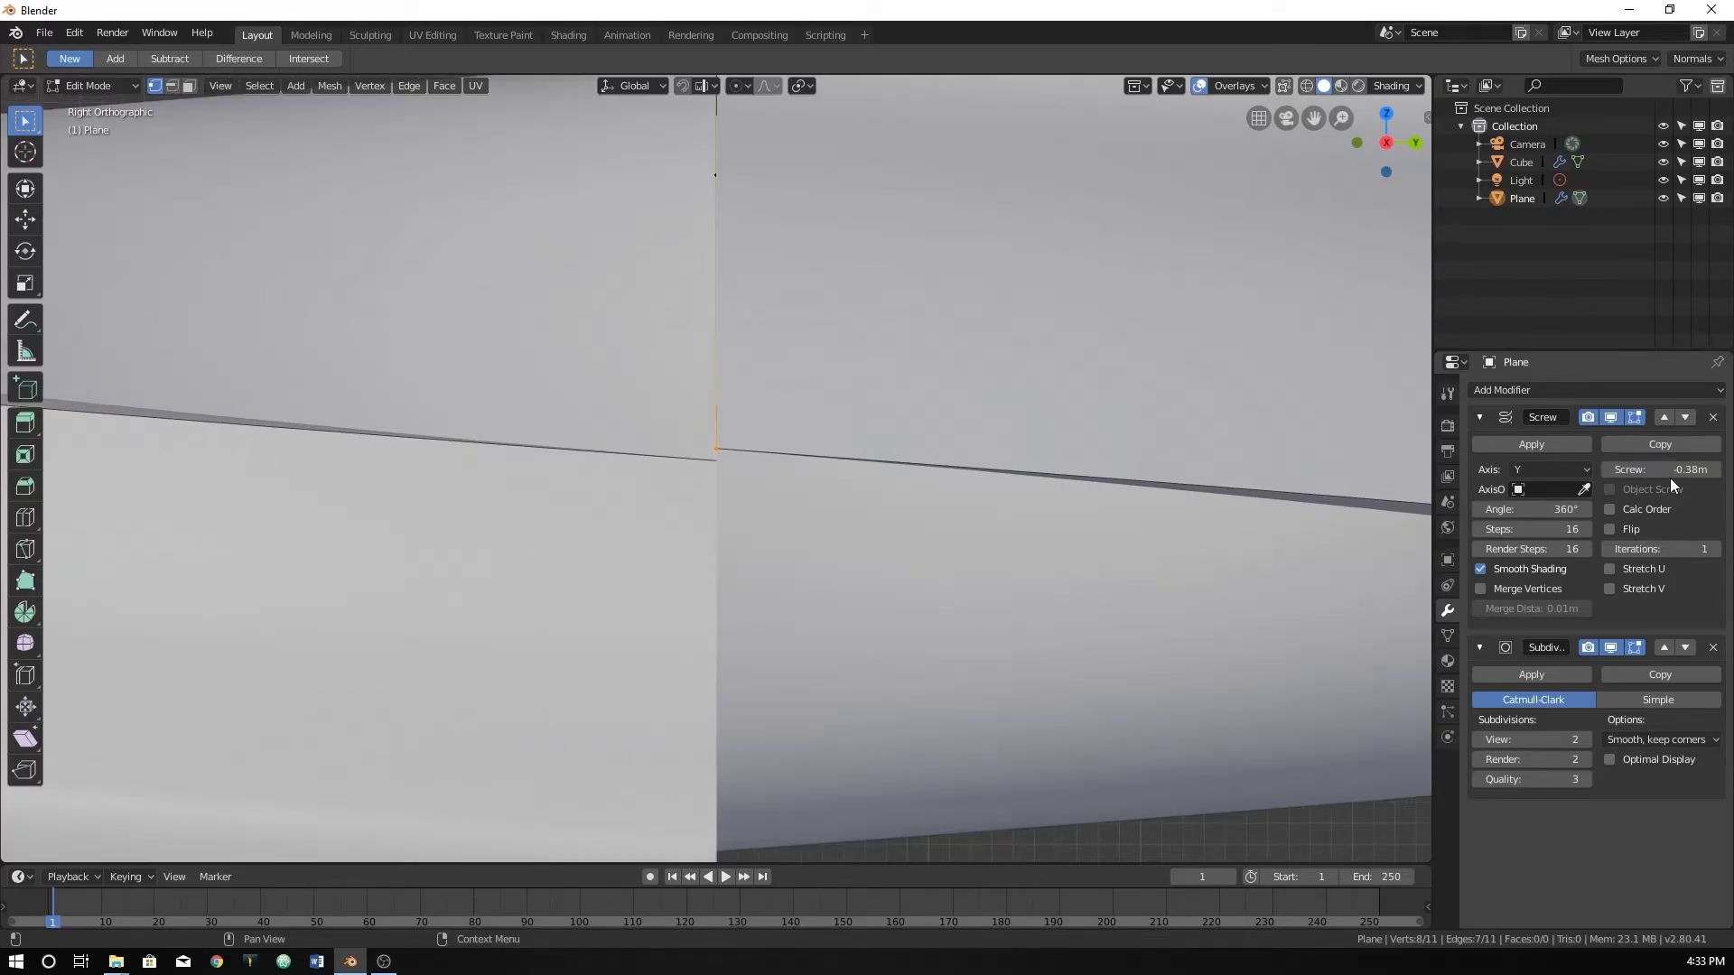
Set the Screw modifier's screw offset to -0.375 m so the edges of adjacent turns meet.
{"action": "left_click", "coordinate": [1671, 479]}
{"action": "left_click", "coordinate": [1682, 469]}
{"action": "type", "text": "75"}
{"action": "key", "text": "Return"}
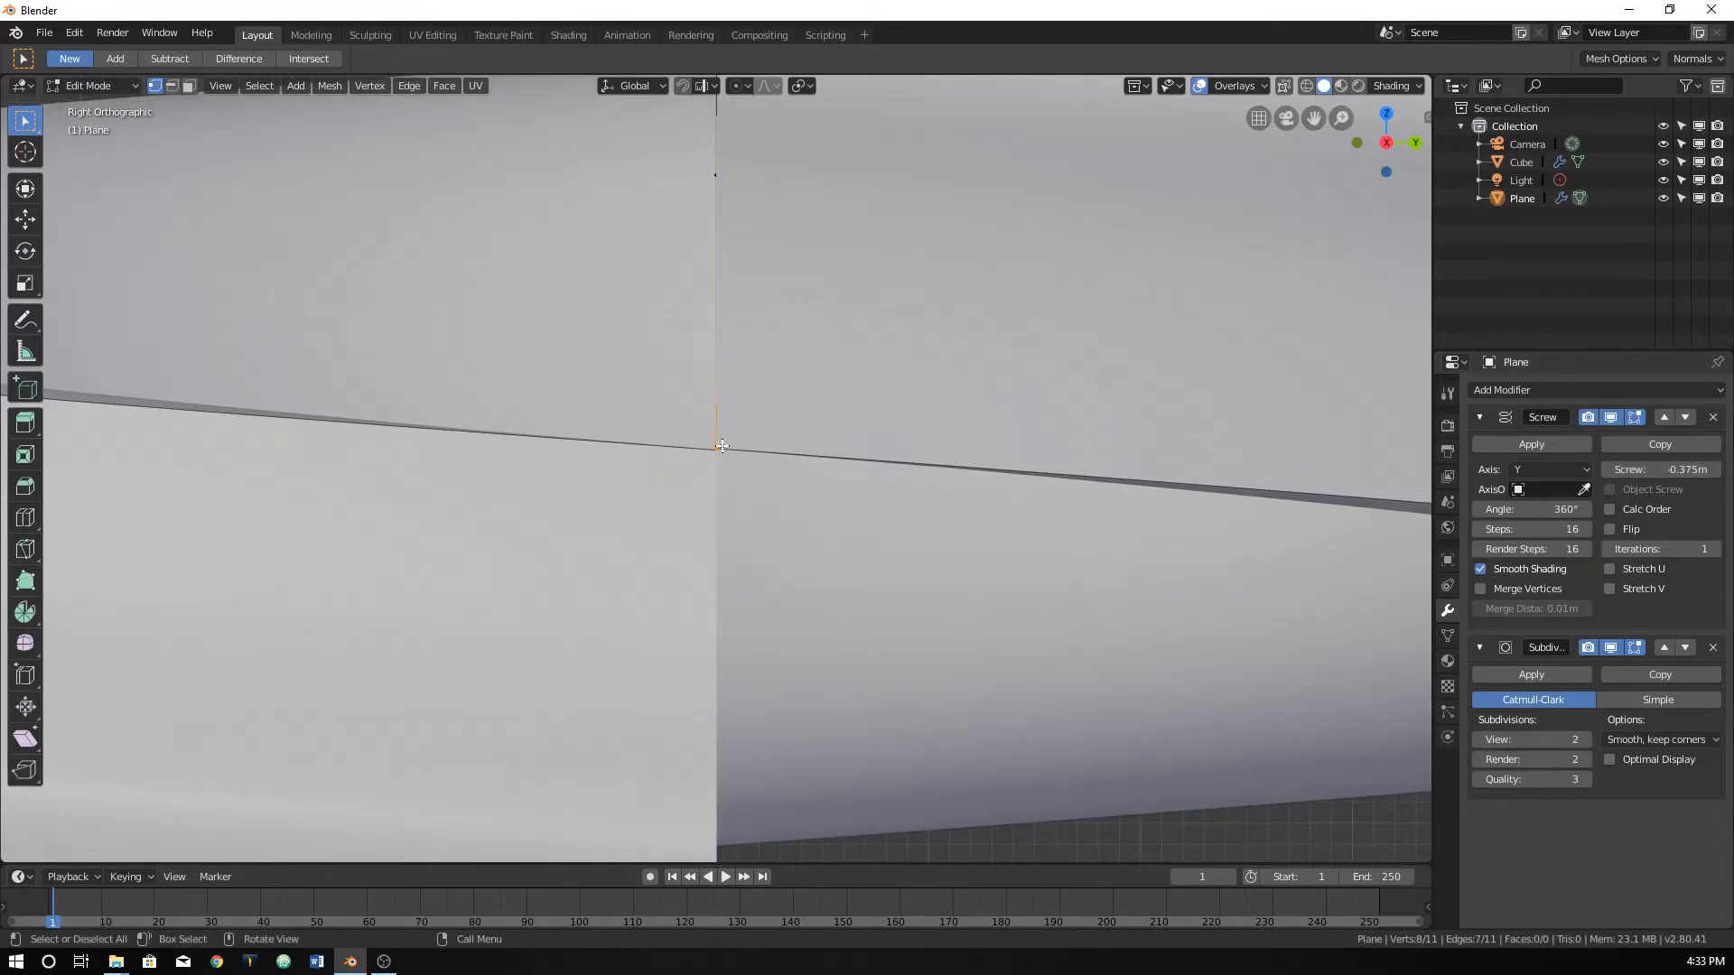
{"action": "left_click", "coordinate": [1661, 470]}
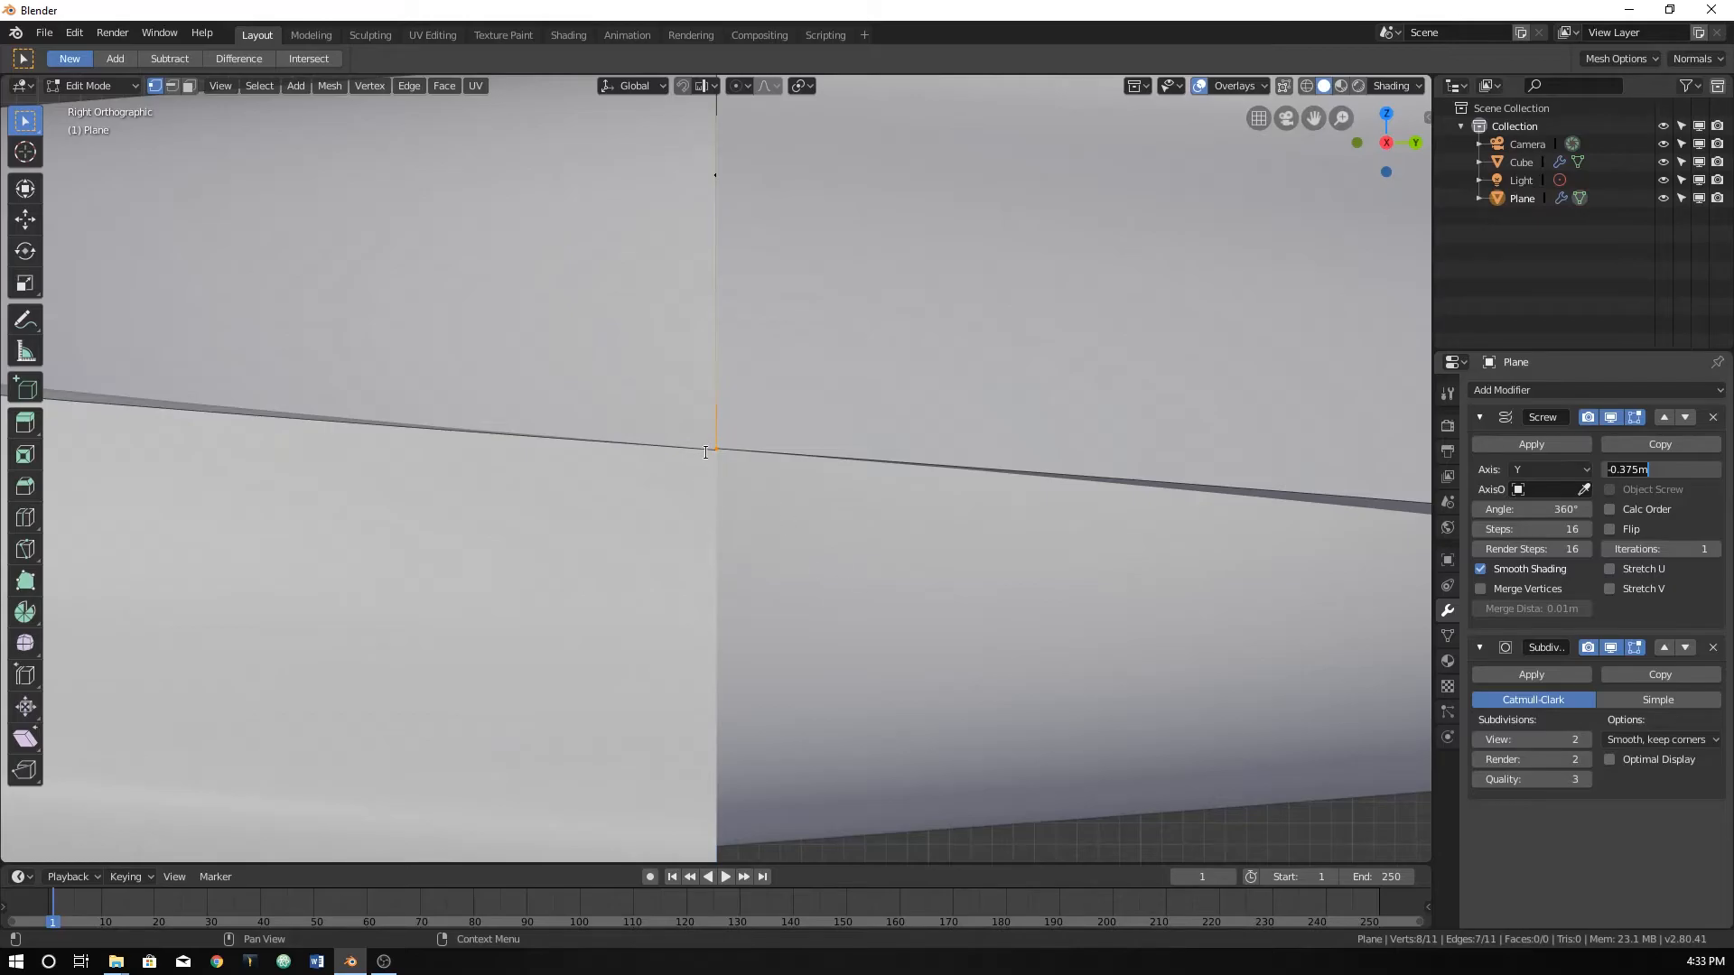
{"action": "left_click", "coordinate": [1636, 470]}
{"action": "left_click_drag", "start_coordinate": [1638, 470], "coordinate": [1618, 469]}
{"action": "left_click", "coordinate": [1649, 470]}
{"action": "key", "text": "Return"}
Return to Object Mode and set the Screw modifier's iterations to 4.
{"action": "middle_click_drag", "start_coordinate": [578, 424], "coordinate": [836, 449]}
{"action": "scroll", "coordinate": [637, 490], "scroll_direction": "down", "scroll_amount": 4}
{"action": "key", "text": "Tab"}
{"action": "middle_click_drag", "start_coordinate": [745, 531], "coordinate": [696, 580]}
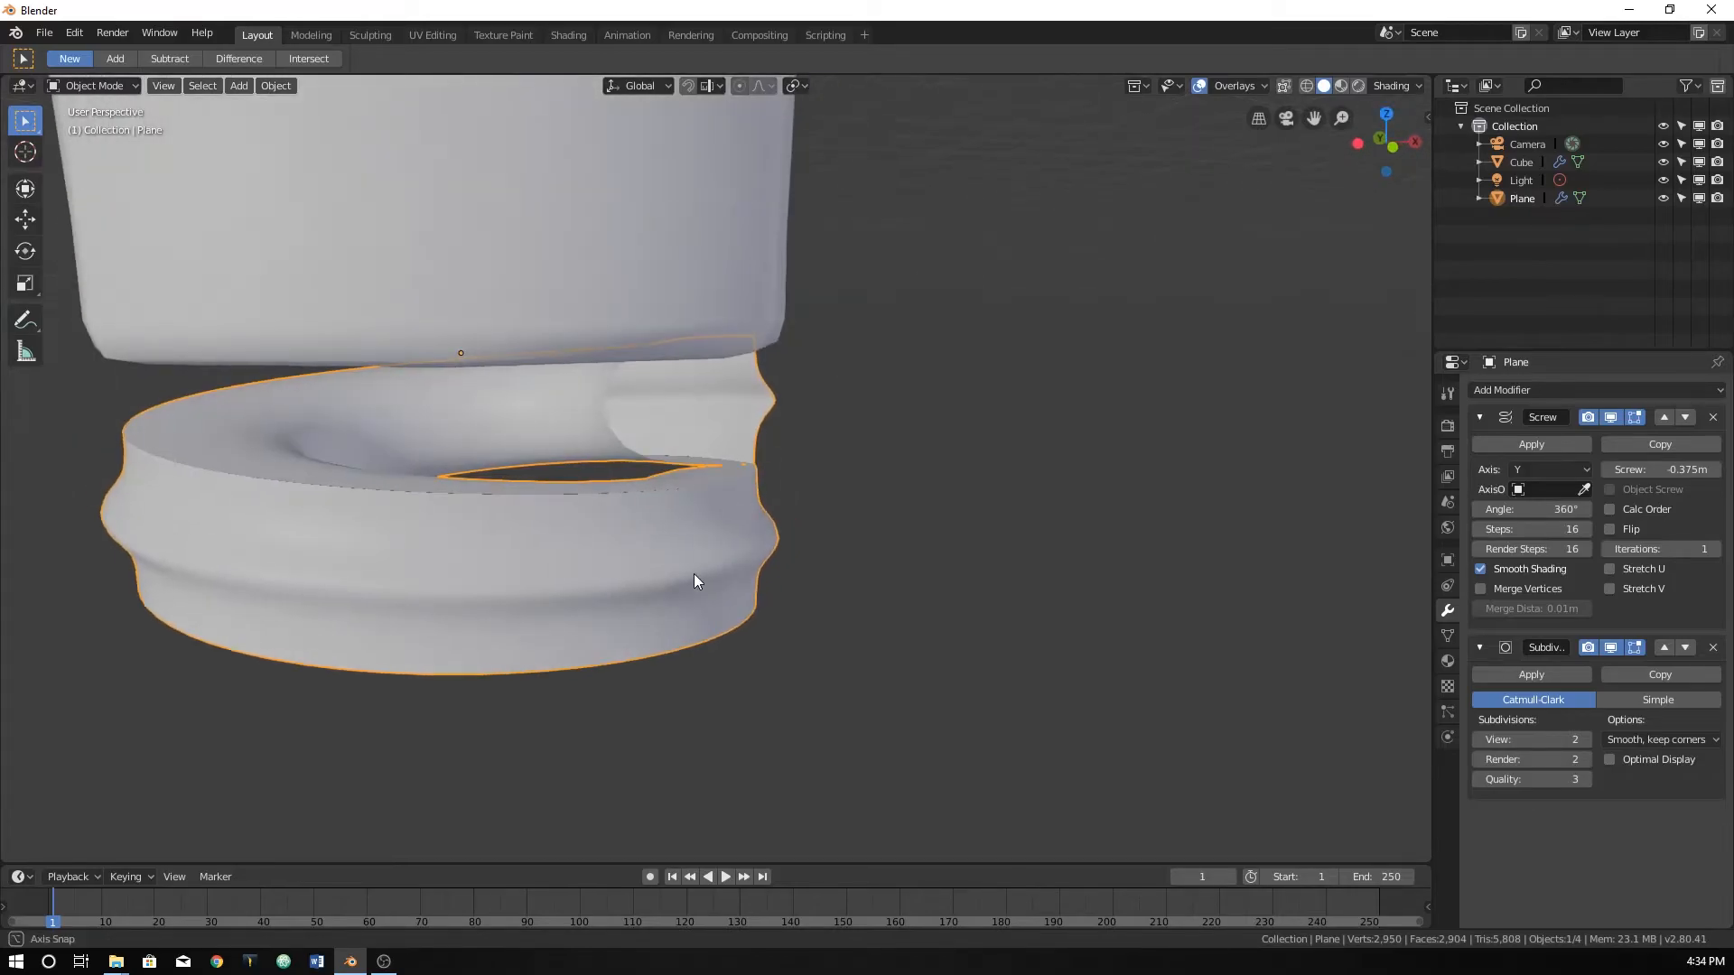
{"action": "left_click", "coordinate": [1716, 549]}
{"action": "left_click", "coordinate": [1716, 549]}
{"action": "scroll", "coordinate": [735, 646], "scroll_direction": "down", "scroll_amount": 5}
{"action": "middle_click_drag", "start_coordinate": [735, 647], "coordinate": [861, 612]}
{"action": "key", "text": "KP_1"}
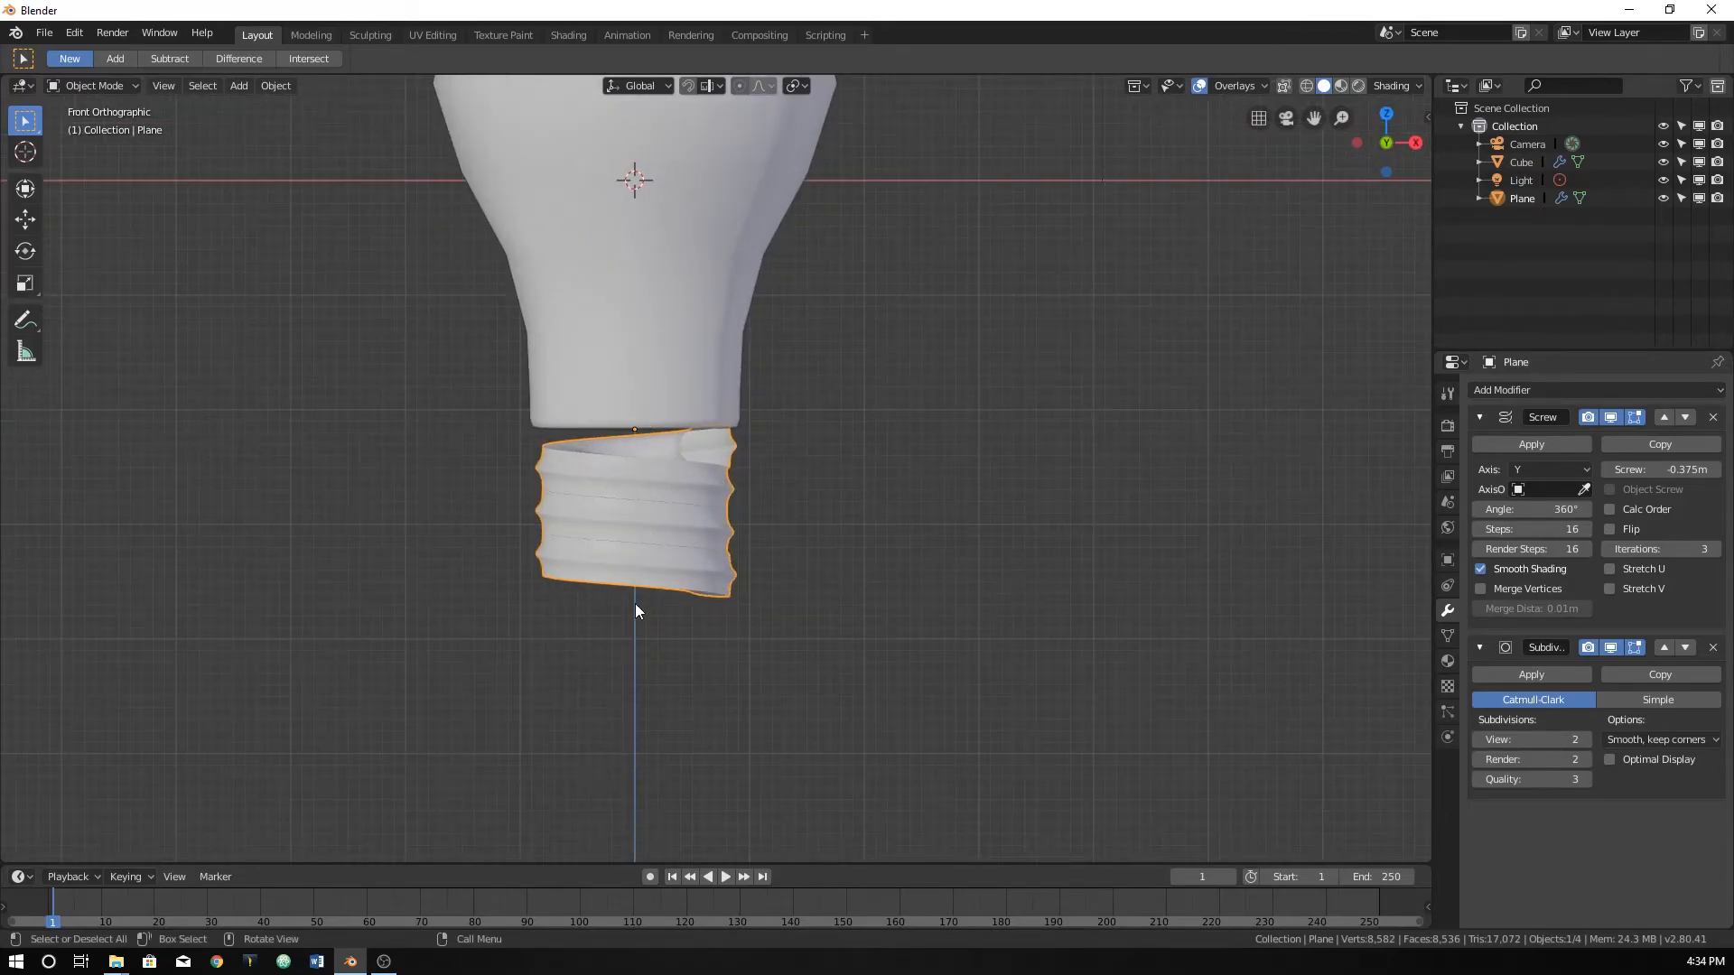
{"action": "left_click", "coordinate": [1716, 549]}
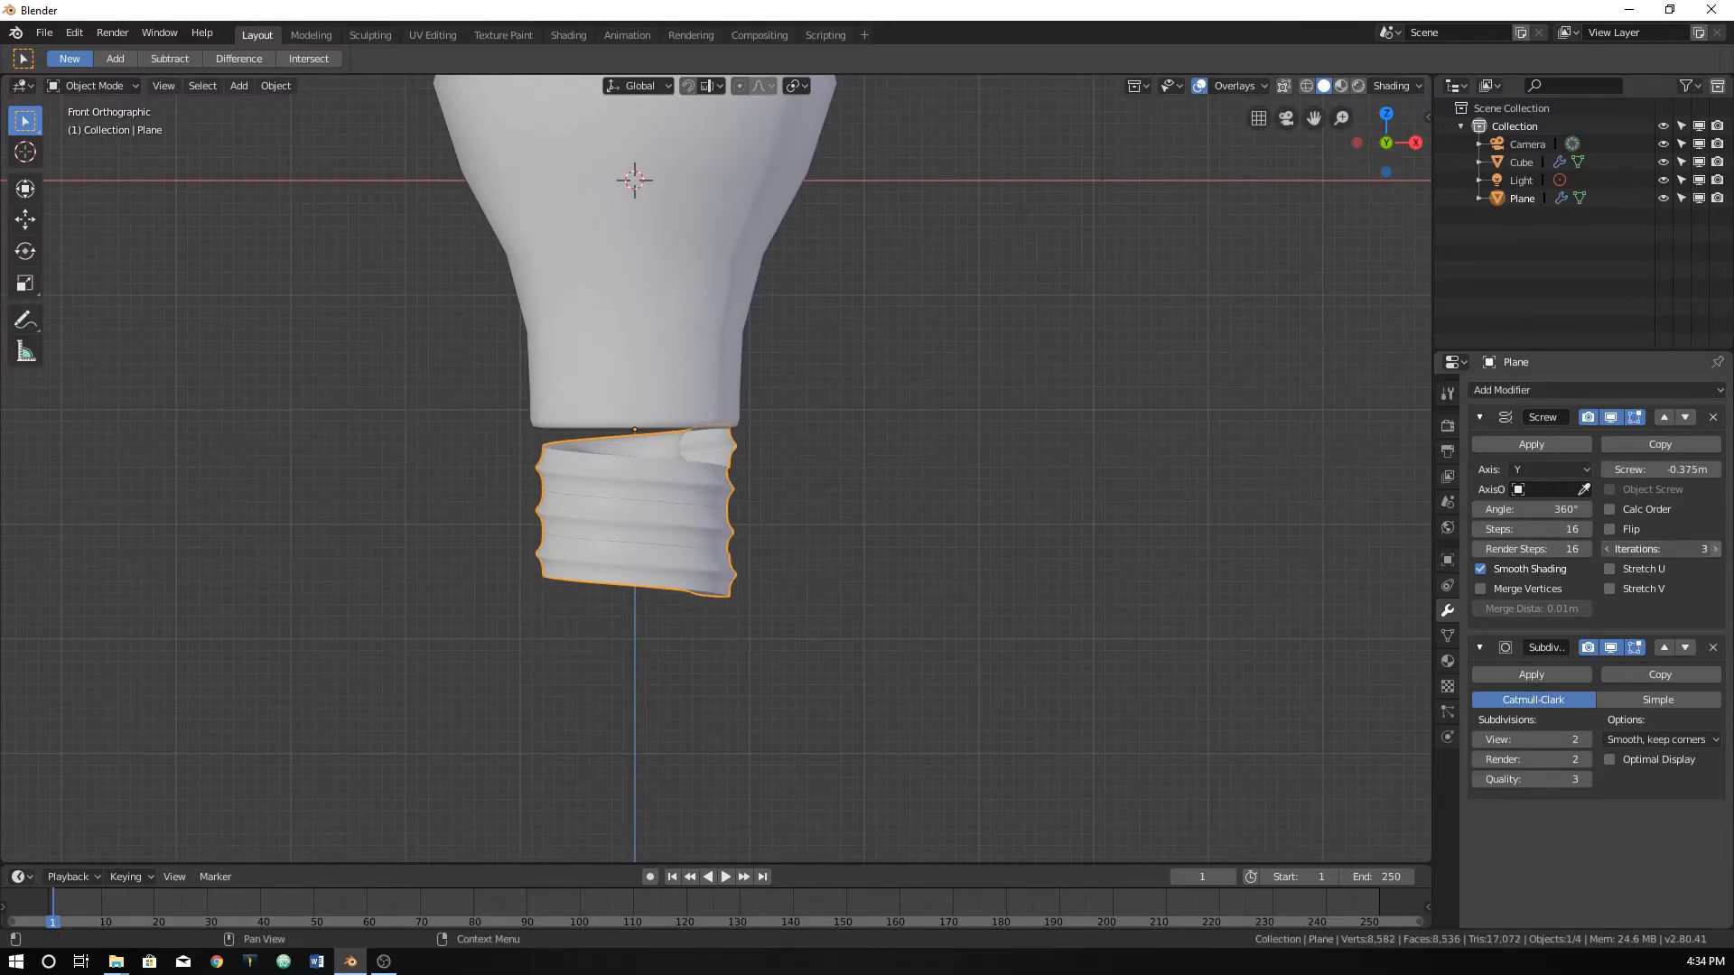
Scale the thread object along the Z axis by about 0.746.
{"action": "key", "text": "s"}
{"action": "key", "text": "z"}
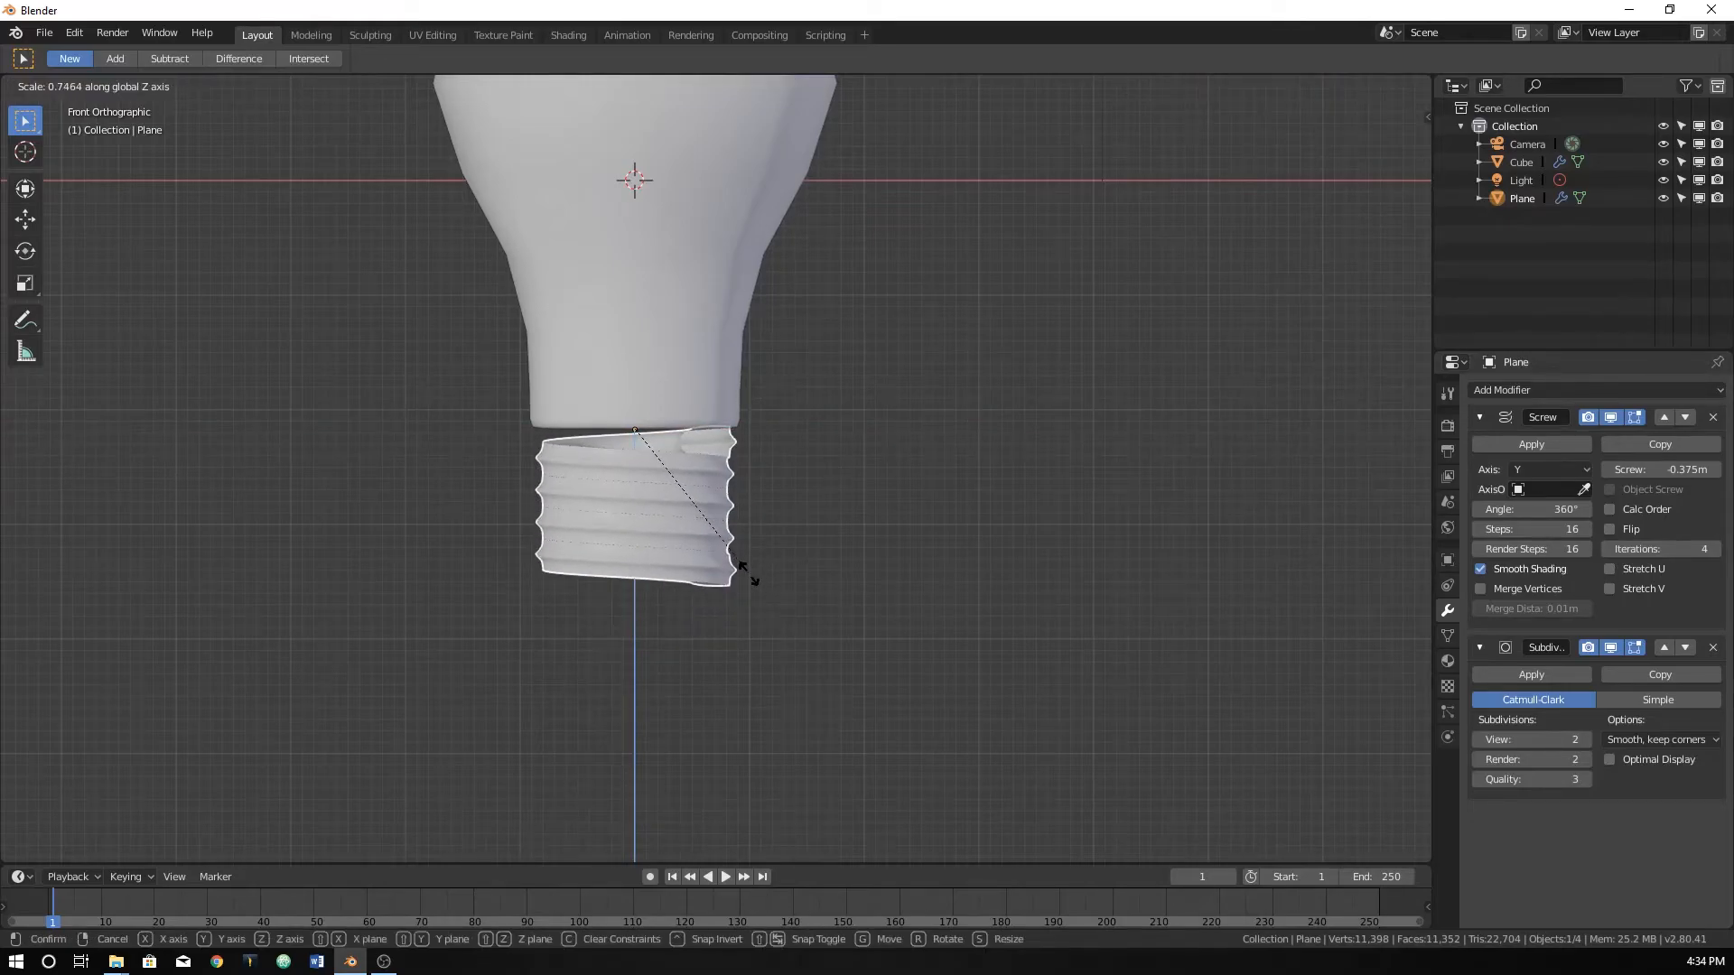
{"action": "left_click", "coordinate": [749, 574]}
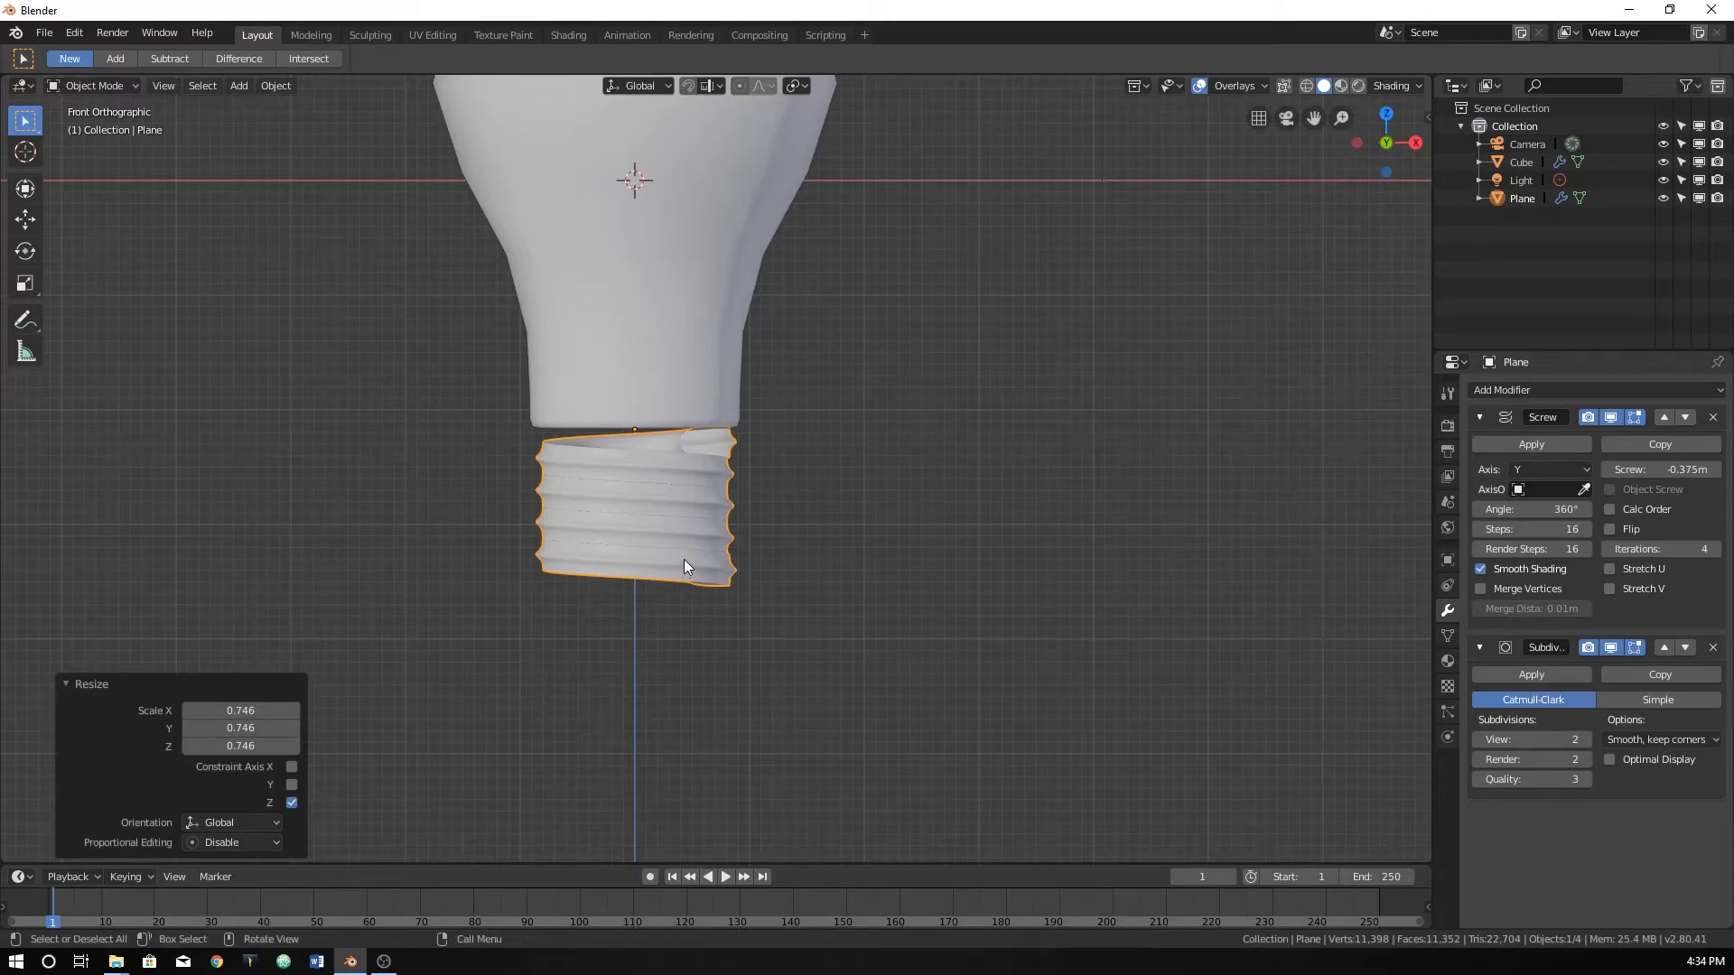
Duplicate the thread in place and set the copy's Screw modifier to 1 iteration and 0 m screw offset, forming a flat ring.
{"action": "key", "text": "shift+d"}
{"action": "key", "text": "Escape"}
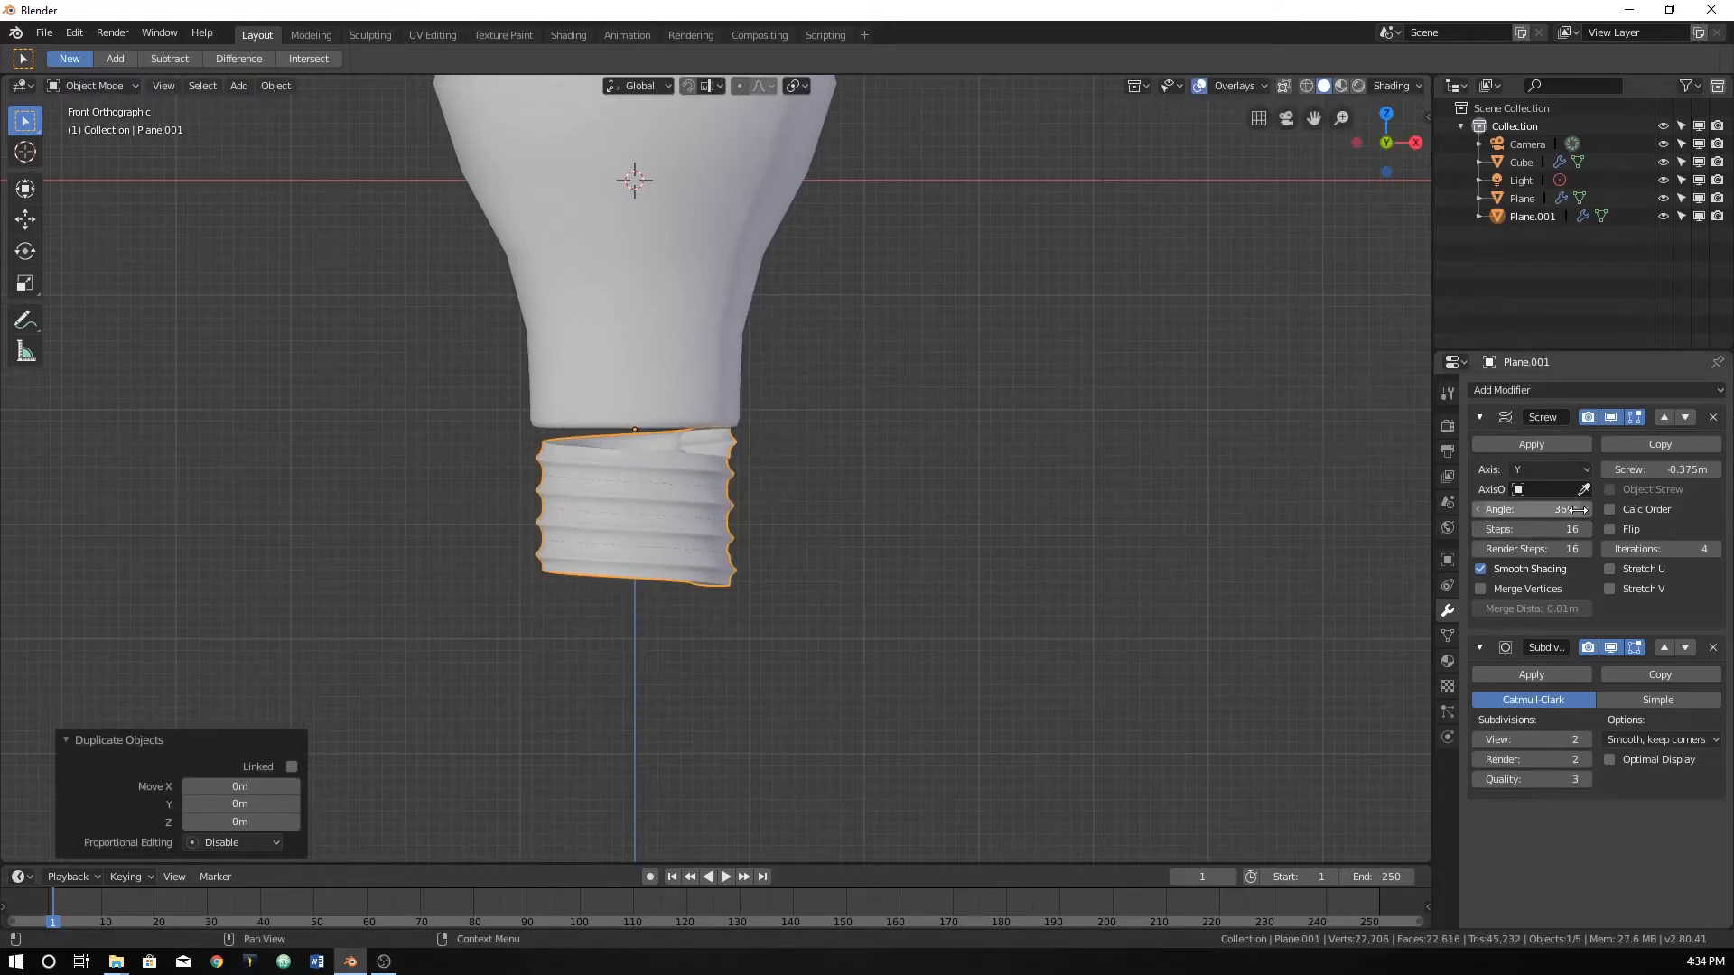
{"action": "left_click", "coordinate": [1660, 551]}
{"action": "type", "text": "1"}
{"action": "key", "text": "Return"}
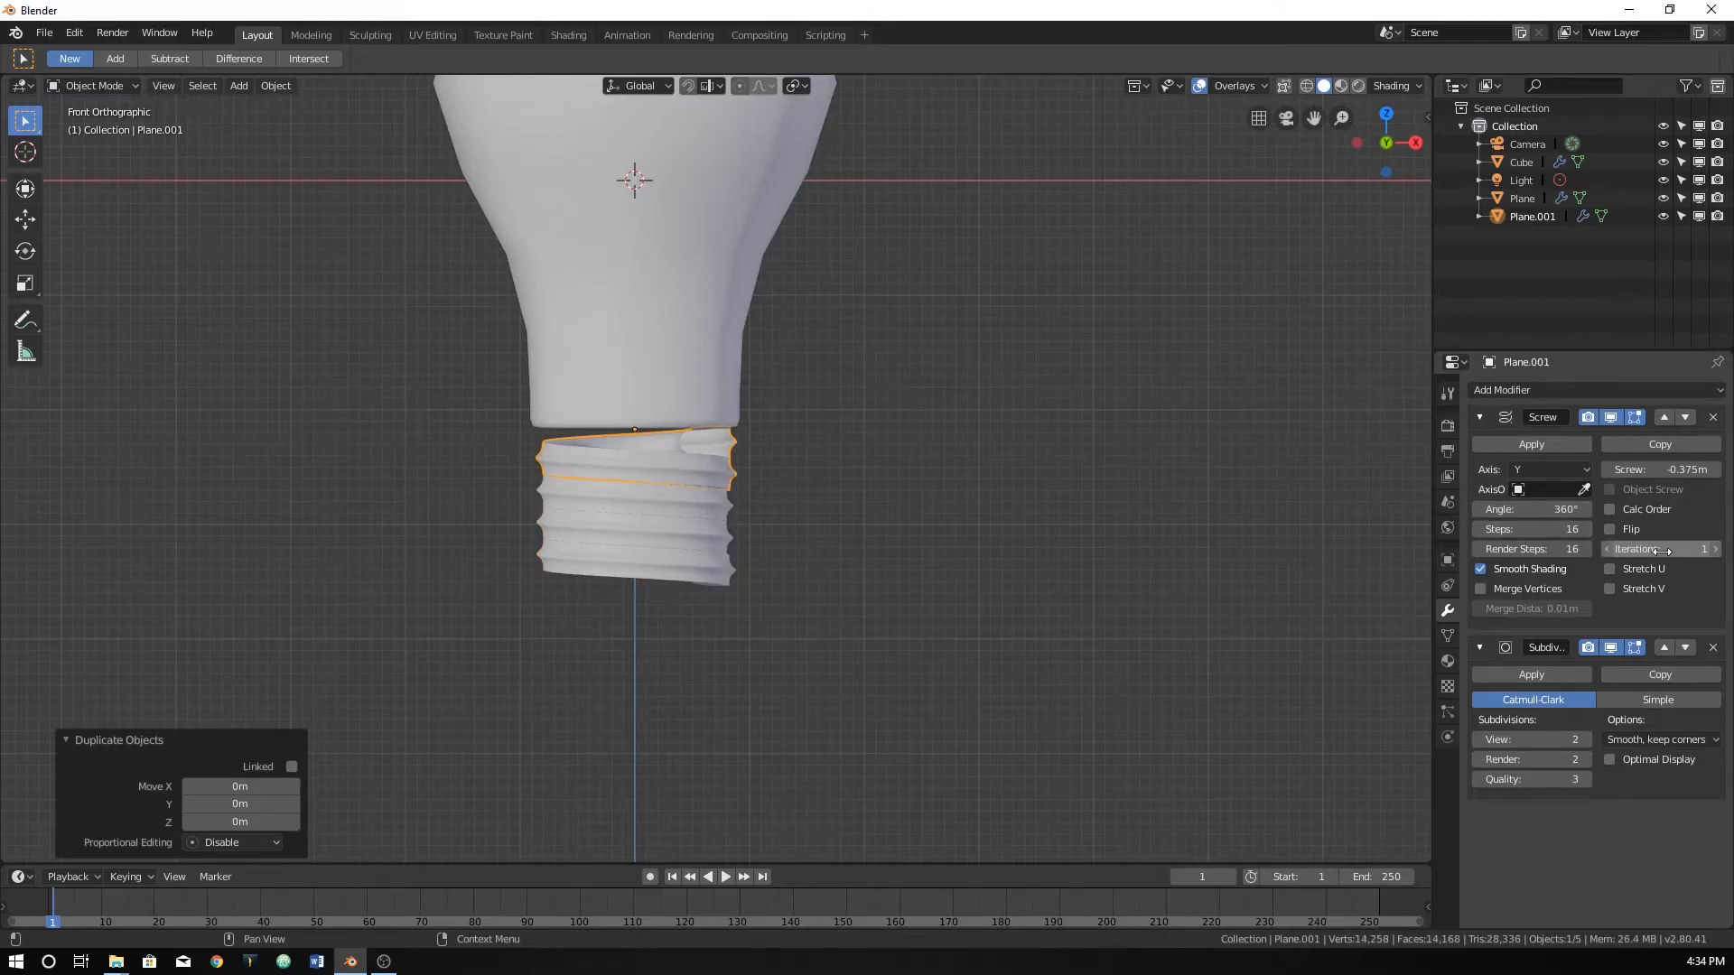
{"action": "left_click", "coordinate": [1634, 470]}
{"action": "type", "text": "0"}
{"action": "key", "text": "Return"}
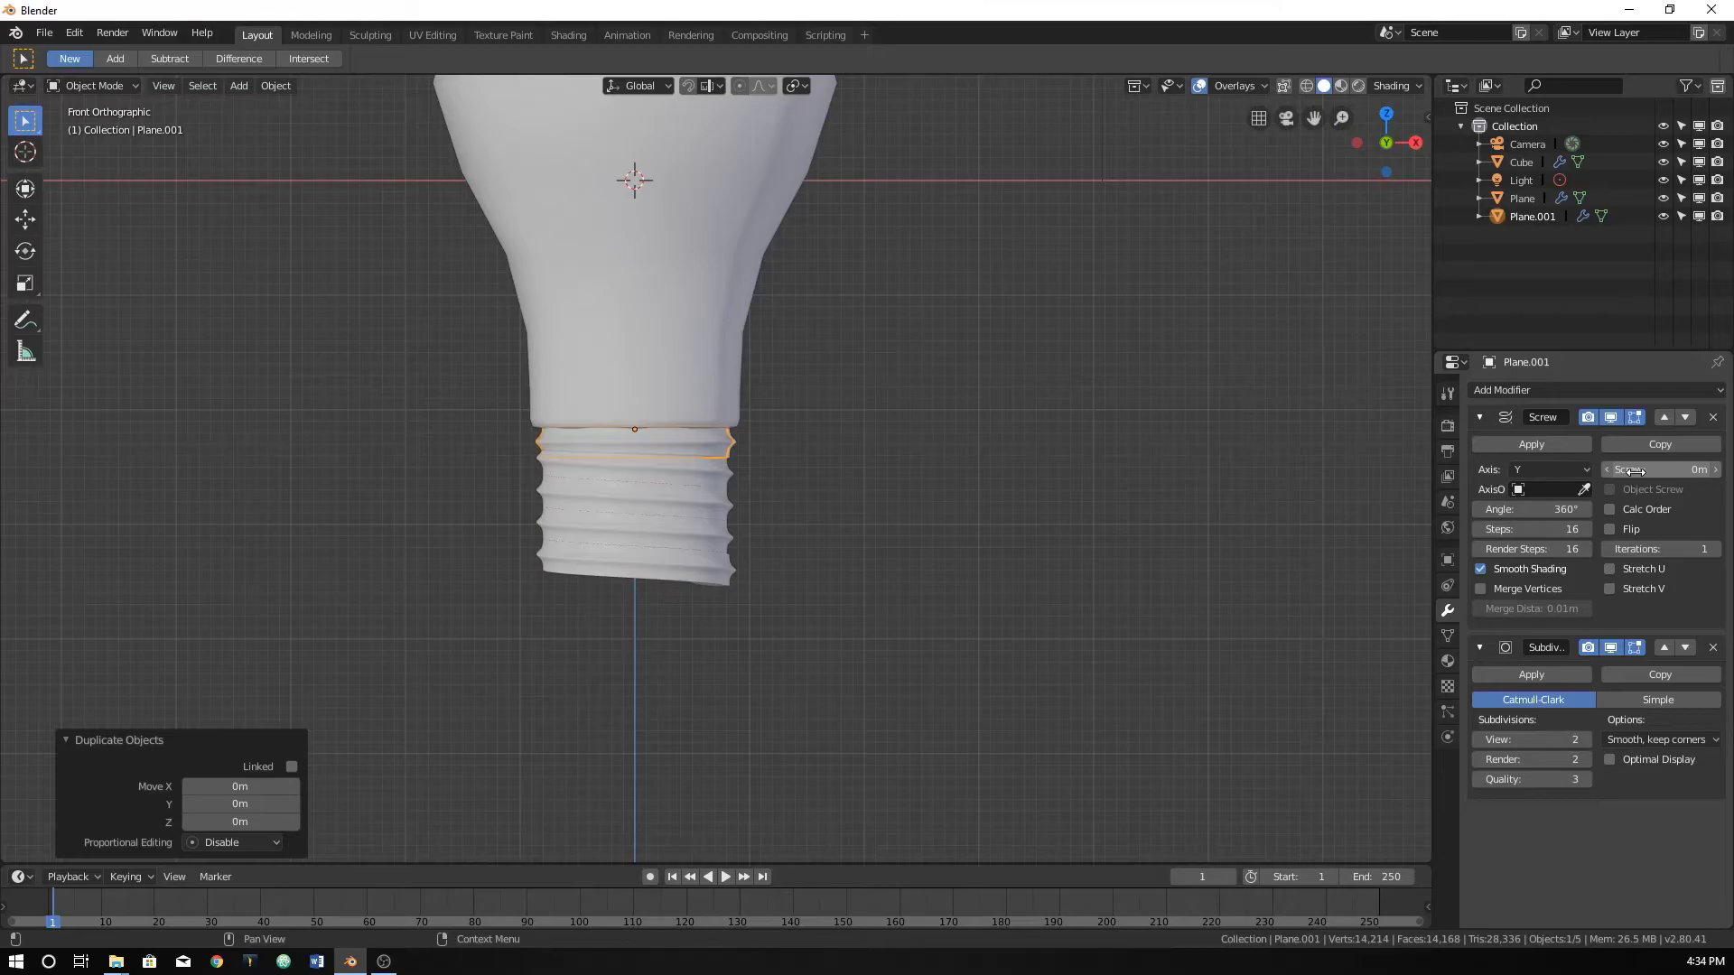
Duplicate the flat ring and move the copy about 1.26 m down along Z to the thread's lower end.
{"action": "scroll", "coordinate": [589, 417], "scroll_direction": "up", "scroll_amount": 3}
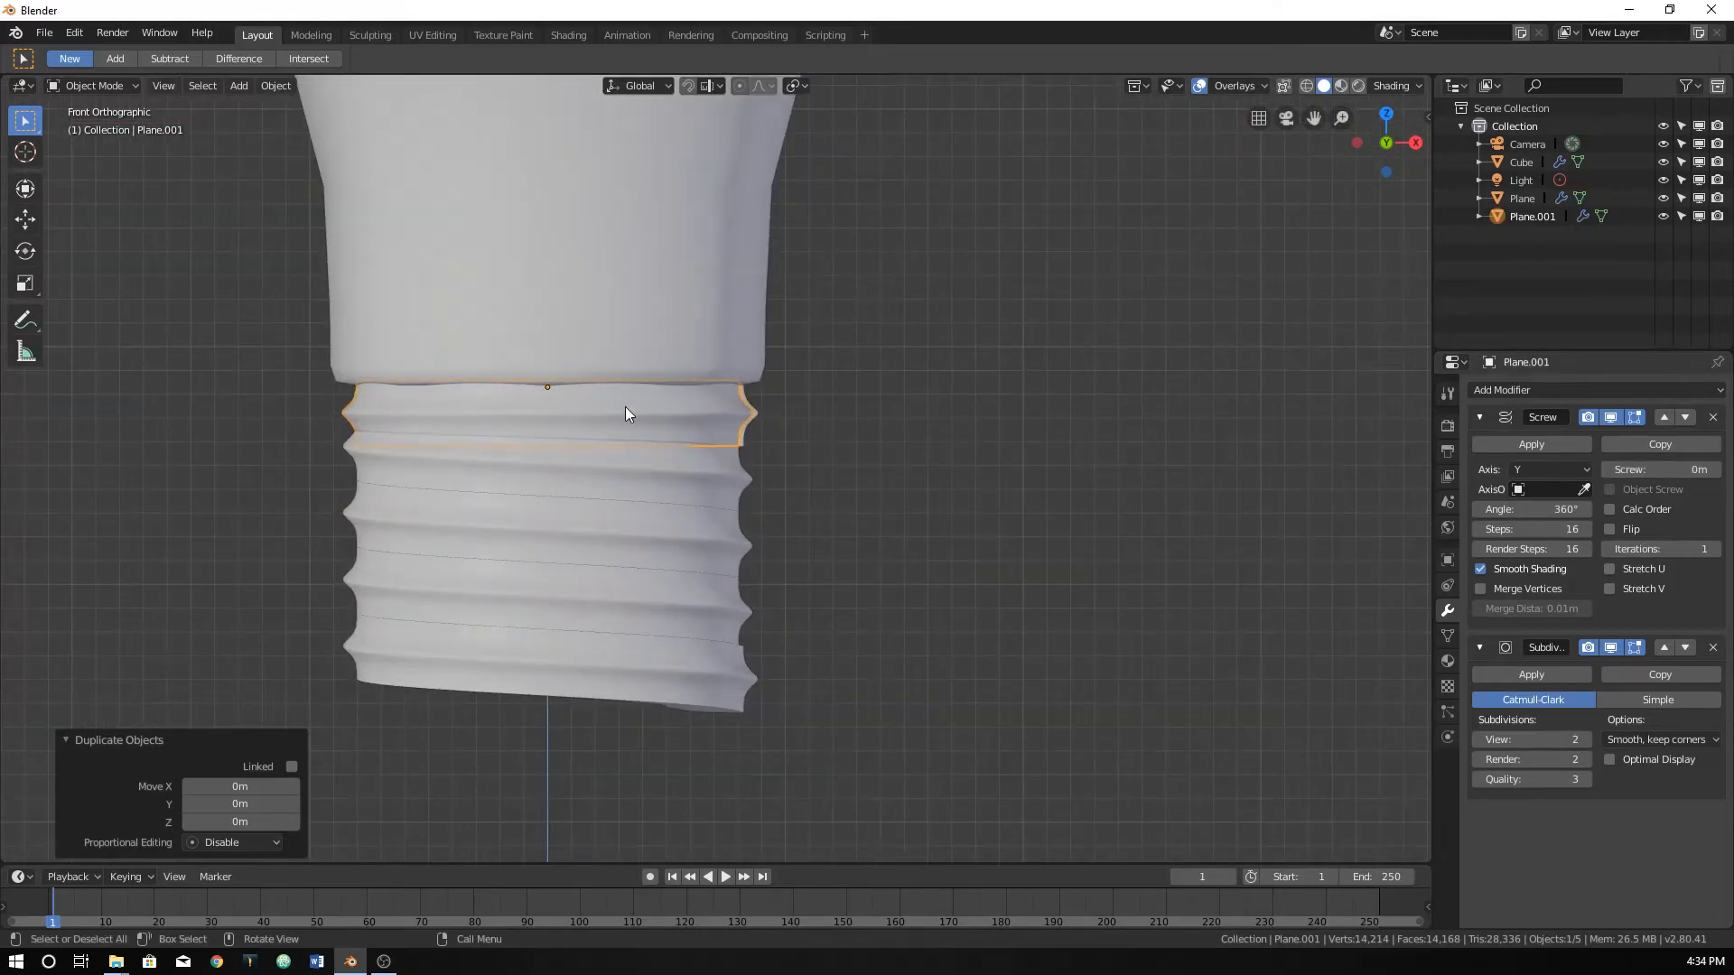
{"action": "middle_click_drag", "start_coordinate": [773, 452], "coordinate": [899, 517]}
{"action": "scroll", "coordinate": [867, 513], "scroll_direction": "down", "scroll_amount": 3}
{"action": "mouse_move", "coordinate": [793, 507]}
{"action": "middle_mouse_down"}
{"action": "mouse_move", "coordinate": [816, 500]}
{"action": "mouse_move", "coordinate": [847, 549]}
{"action": "mouse_move", "coordinate": [826, 567]}
{"action": "mouse_move", "coordinate": [775, 528]}
{"action": "middle_mouse_up"}
{"action": "key", "text": "shift+d"}
{"action": "key", "text": "z"}
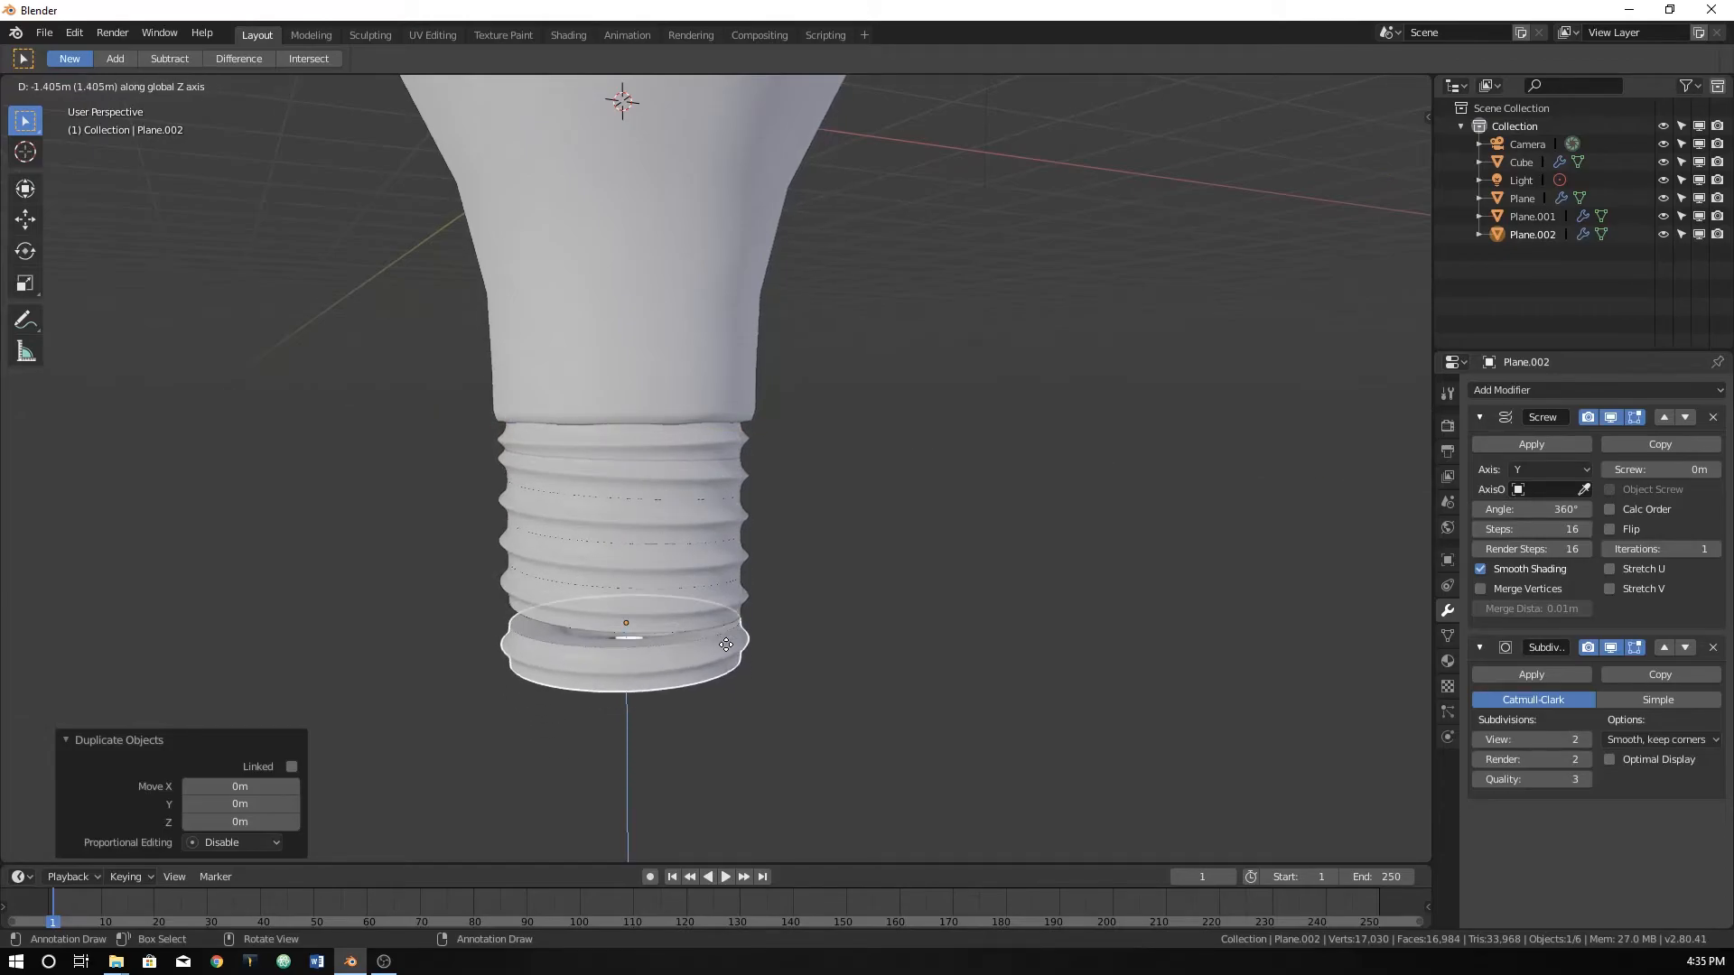
{"action": "left_click", "coordinate": [732, 625]}
In the right side view, move the lower ring up along Z by about 0.143 m to close the gap under the thread.
{"action": "key", "text": "KP_1"}
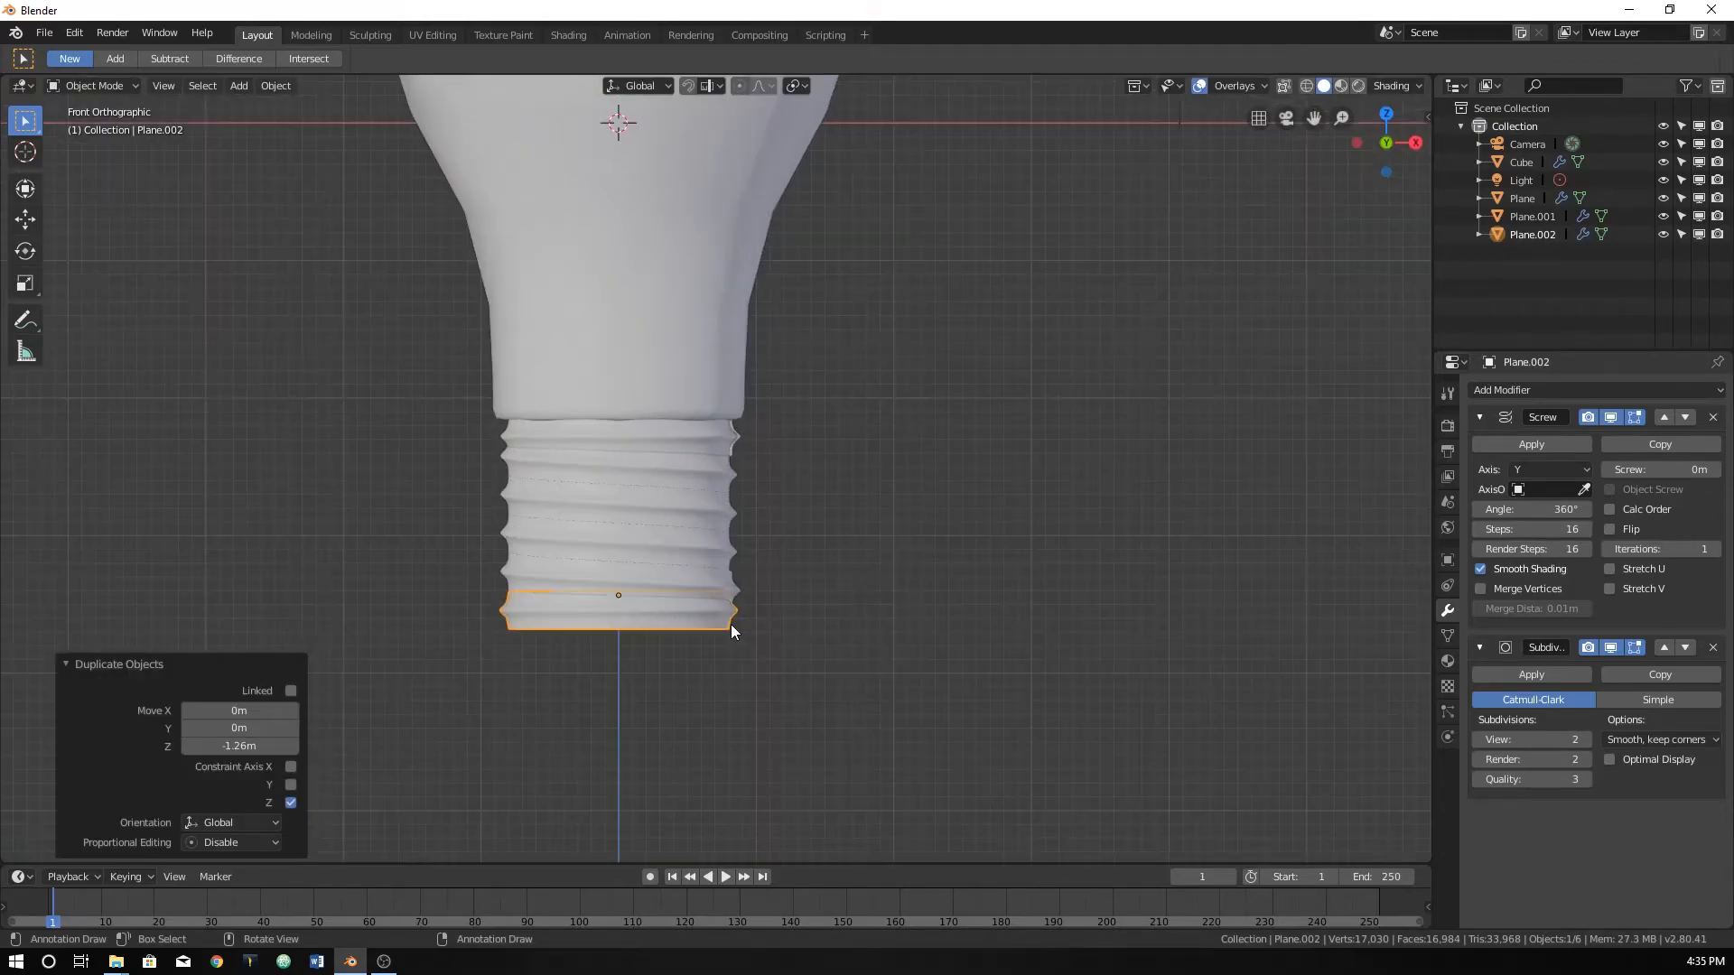
{"action": "key", "text": "KP_5"}
{"action": "key", "text": "KP_3"}
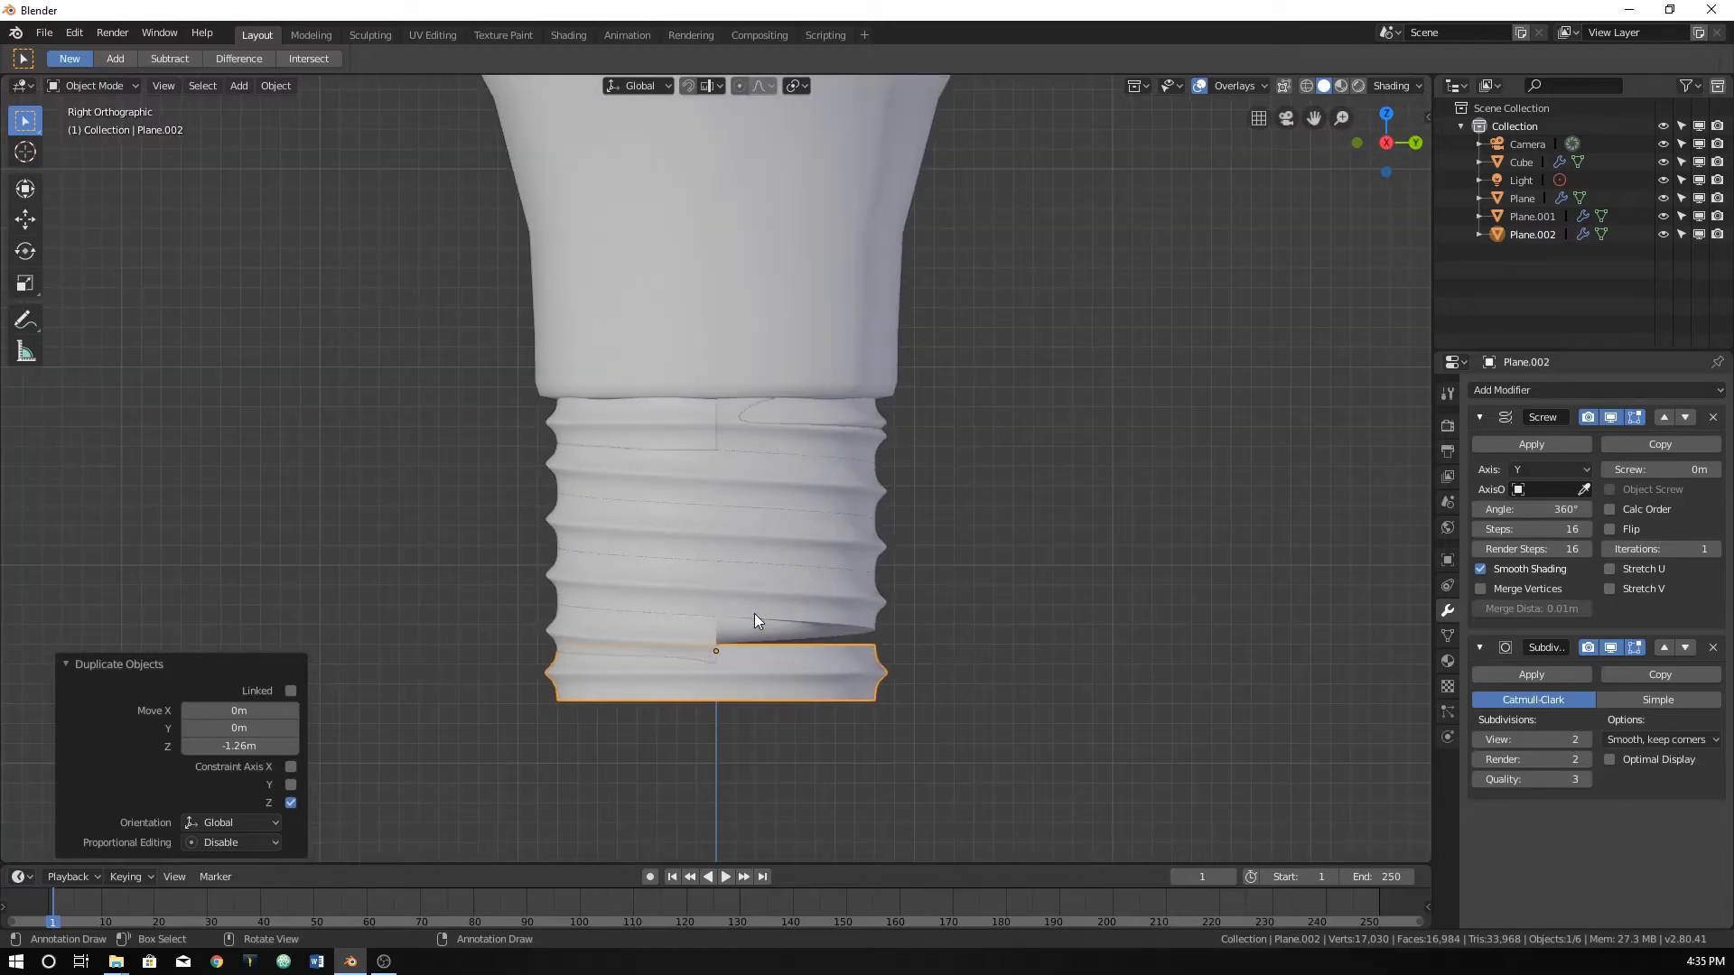
{"action": "scroll", "coordinate": [714, 527], "scroll_direction": "up", "scroll_amount": 3}
{"action": "scroll", "coordinate": [710, 490], "scroll_direction": "up", "scroll_amount": 1}
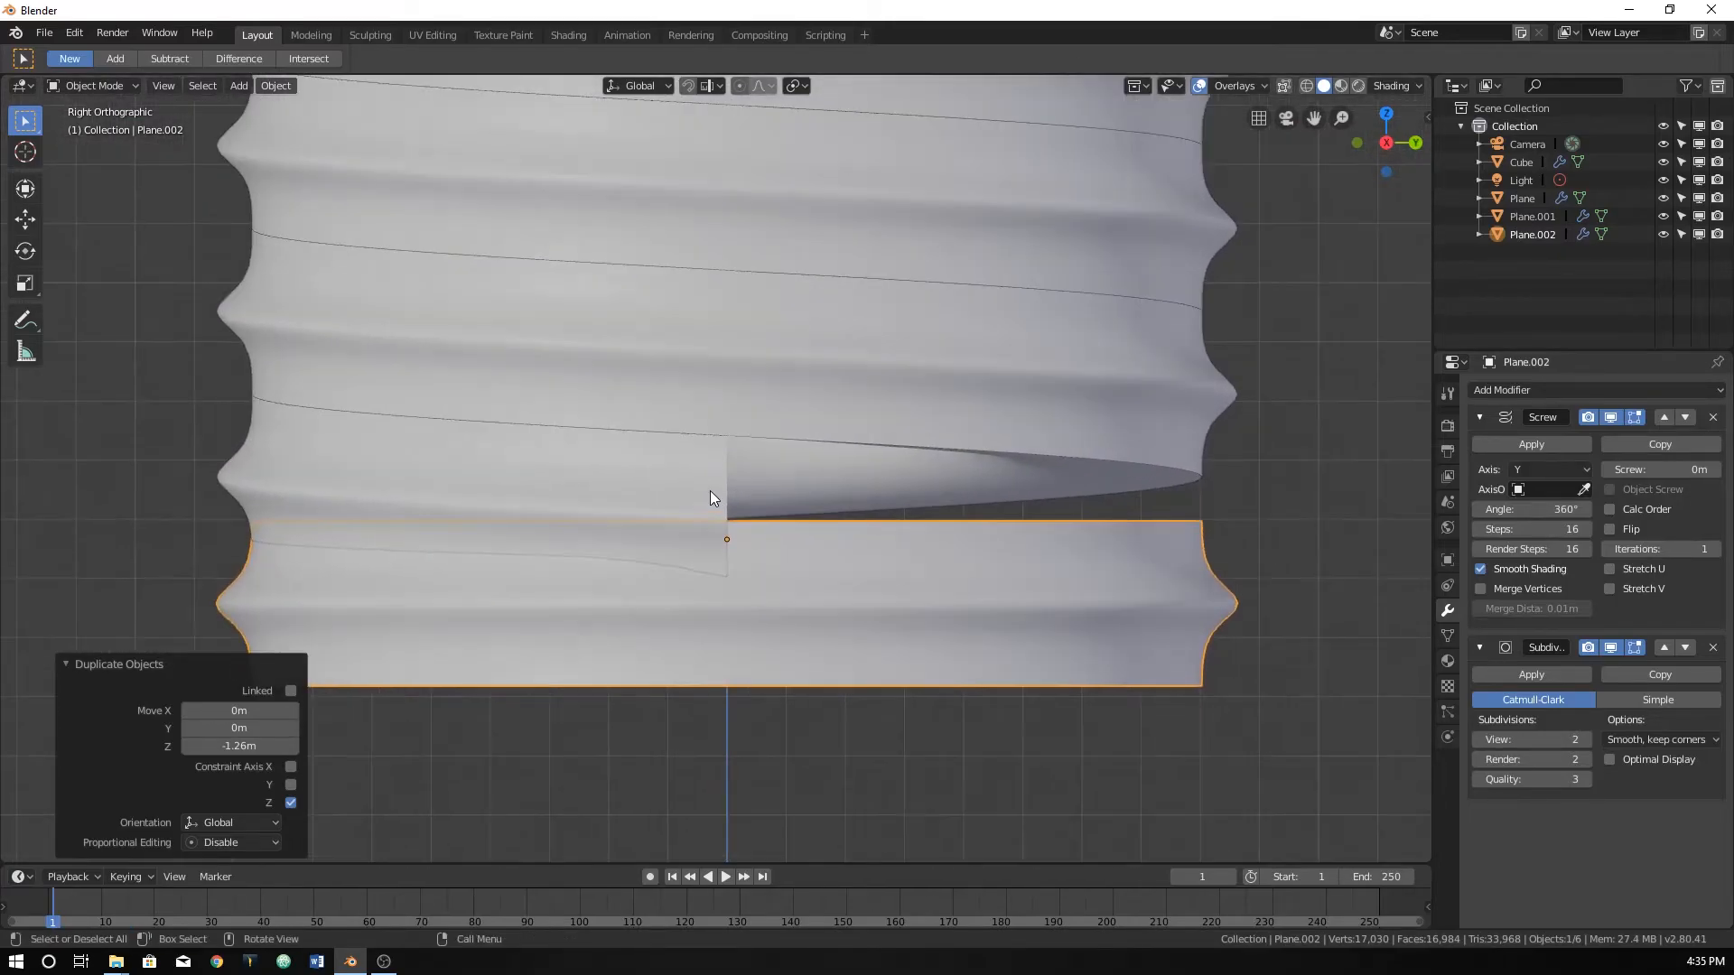
{"action": "key", "text": "g"}
{"action": "key", "text": "z"}
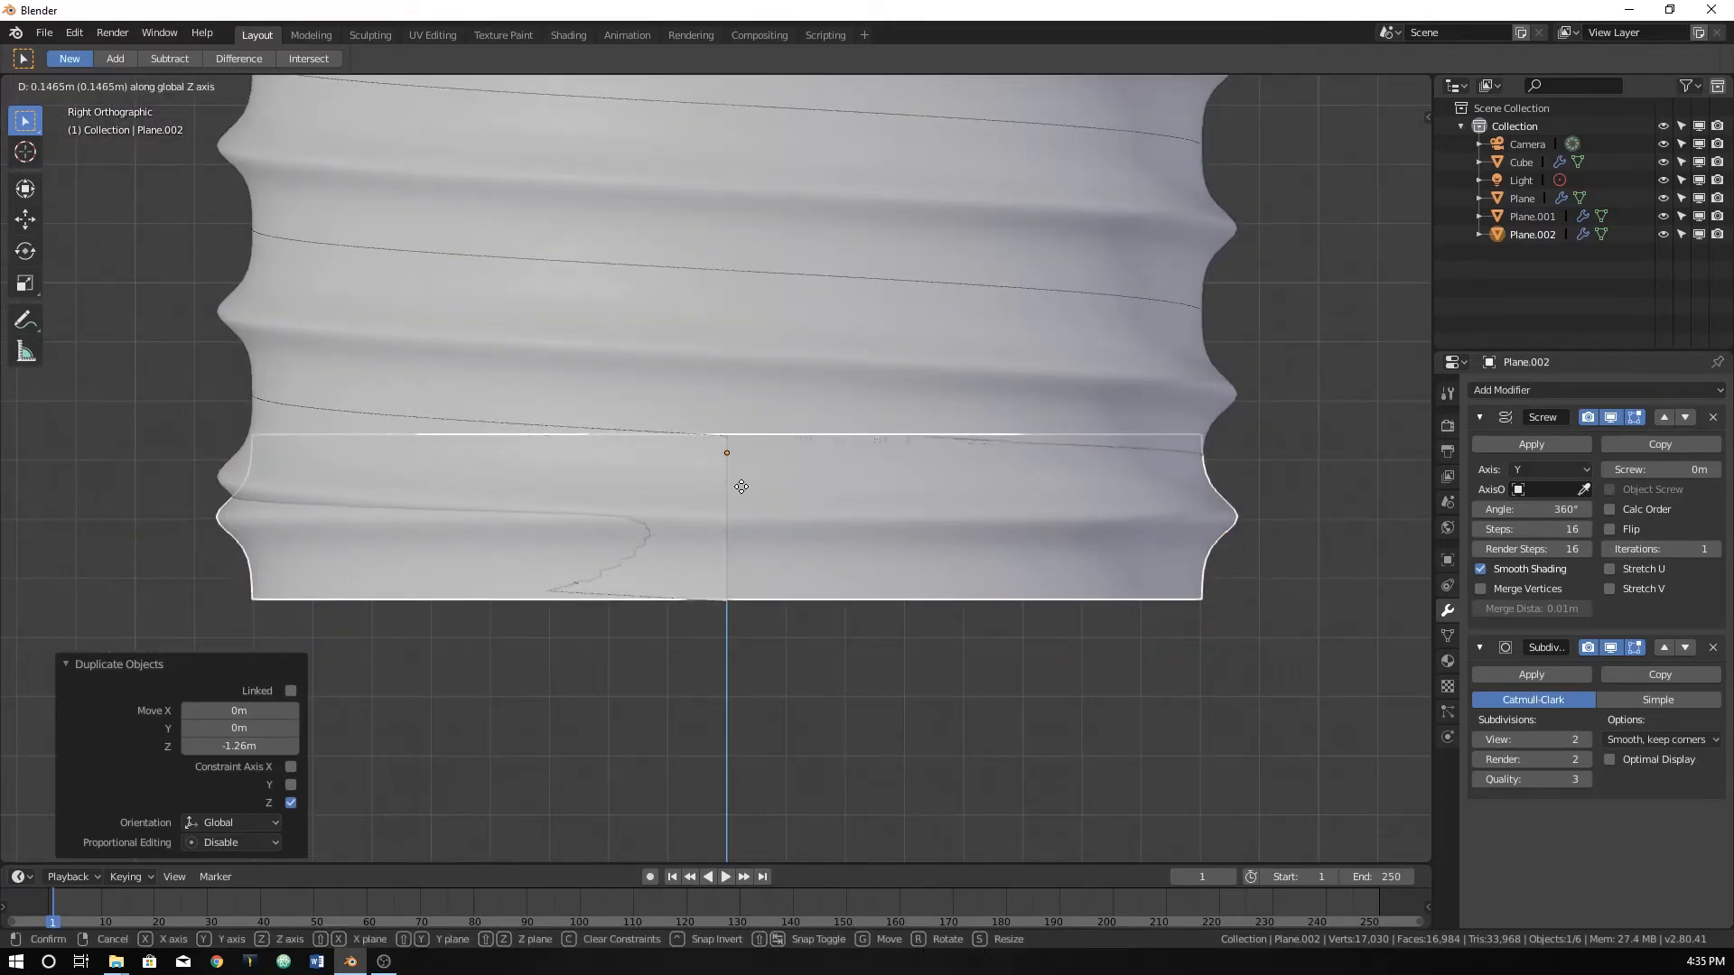
{"action": "left_click", "coordinate": [743, 488]}
Fine-tune the lower ring's height by about 0.00107 m along Z to match the thread's bottom edge.
{"action": "scroll", "coordinate": [744, 487], "scroll_direction": "up", "scroll_amount": 3}
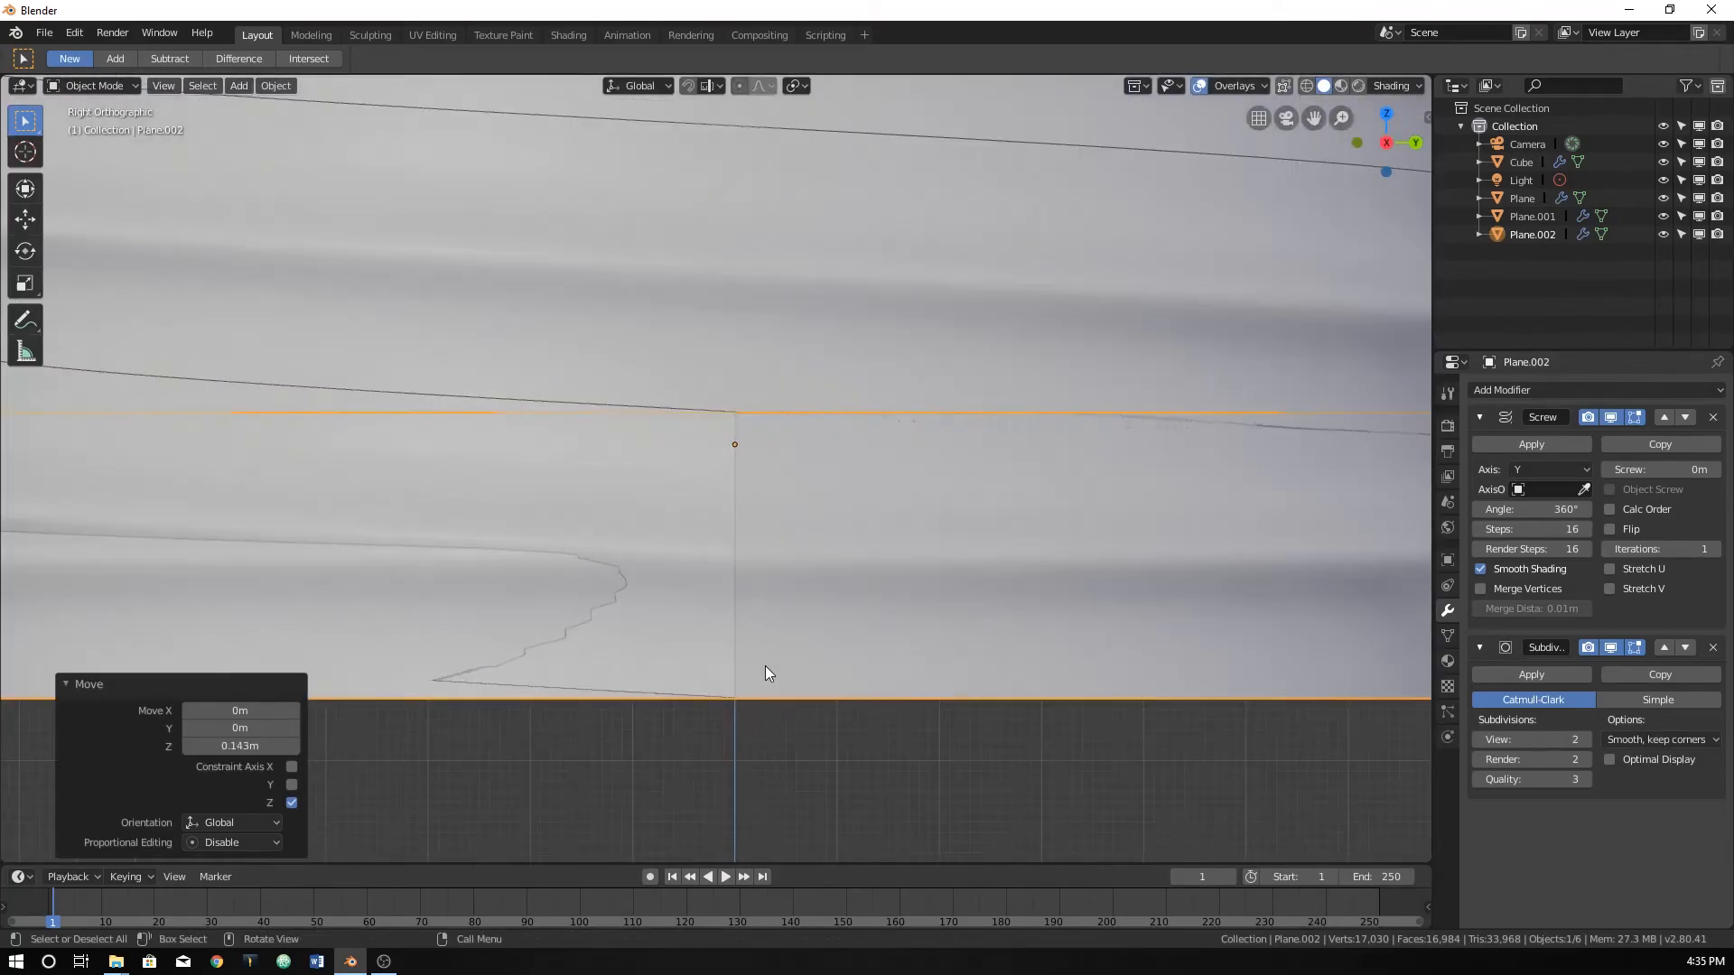
{"action": "scroll", "coordinate": [746, 690], "scroll_direction": "up", "scroll_amount": 2}
{"action": "middle_click_drag", "start_coordinate": [746, 686], "coordinate": [729, 418], "text": "shift"}
{"action": "scroll", "coordinate": [732, 524], "scroll_direction": "up", "scroll_amount": 3}
{"action": "key", "text": "g"}
{"action": "key", "text": "z"}
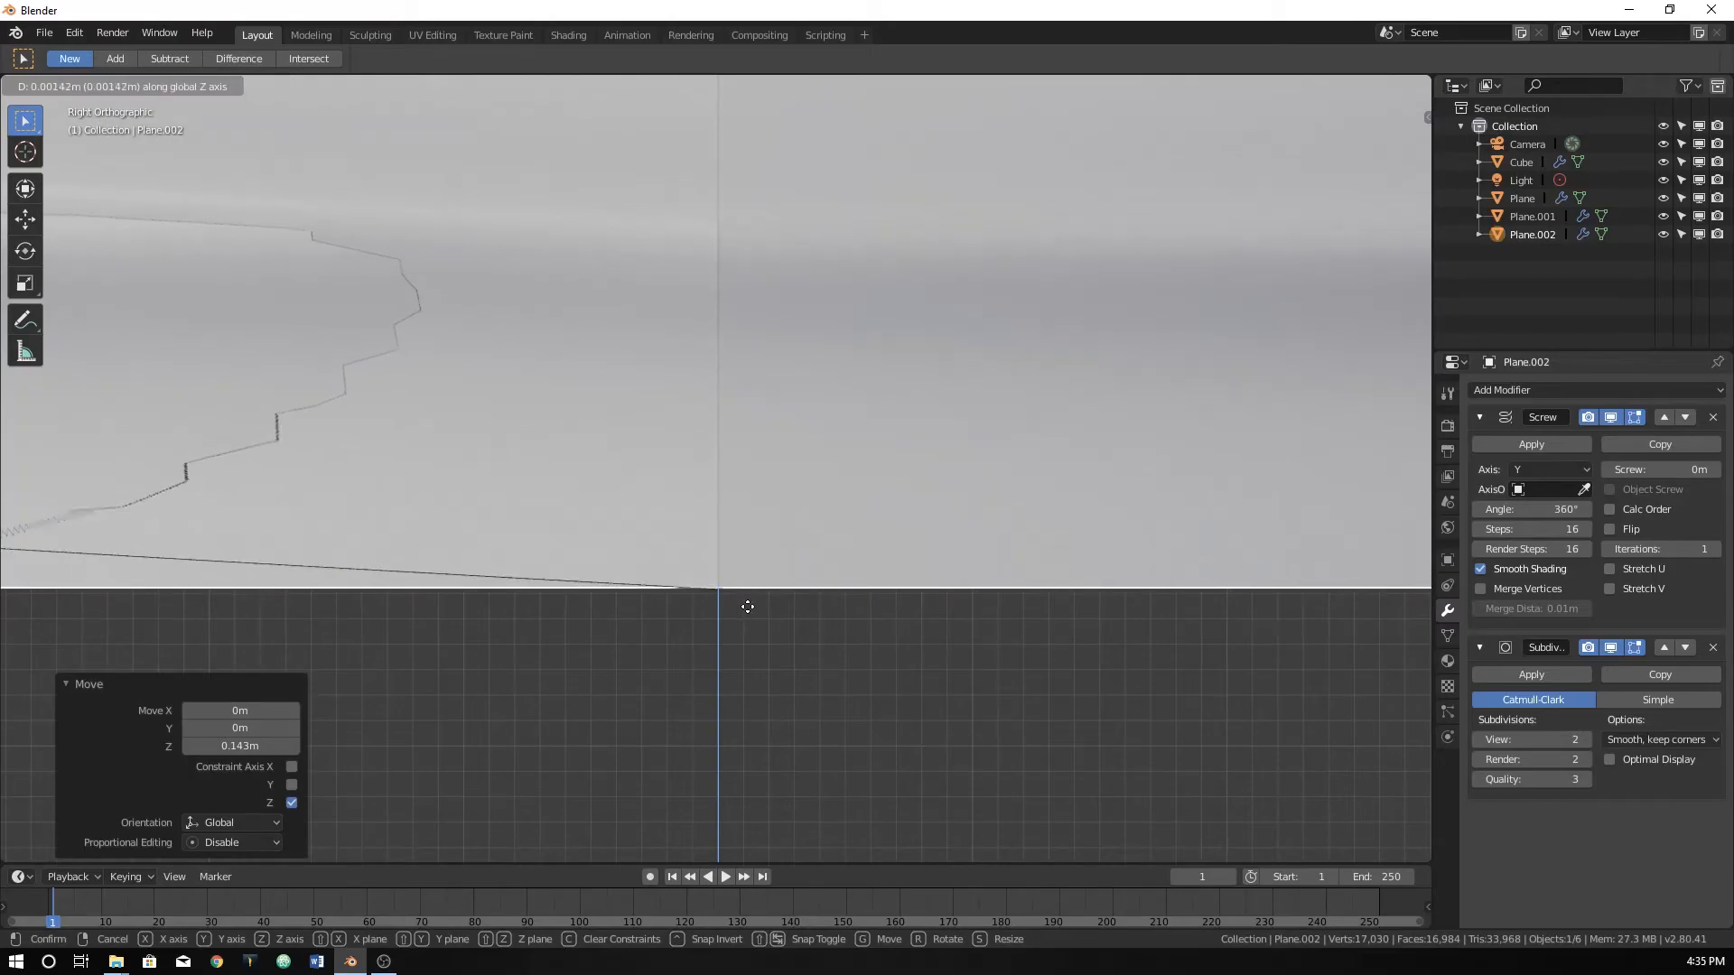
{"action": "left_click", "coordinate": [750, 616]}
Duplicate the lower ring and place the copy about 0.27 m further down along Z, directly beneath it.
{"action": "scroll", "coordinate": [736, 606], "scroll_direction": "down", "scroll_amount": 5}
{"action": "middle_click_drag", "start_coordinate": [720, 604], "coordinate": [842, 568]}
{"action": "key", "text": "KP_1"}
{"action": "scroll", "coordinate": [842, 565], "scroll_direction": "up", "scroll_amount": 3}
{"action": "middle_click_drag", "start_coordinate": [691, 544], "coordinate": [851, 519], "text": "shift"}
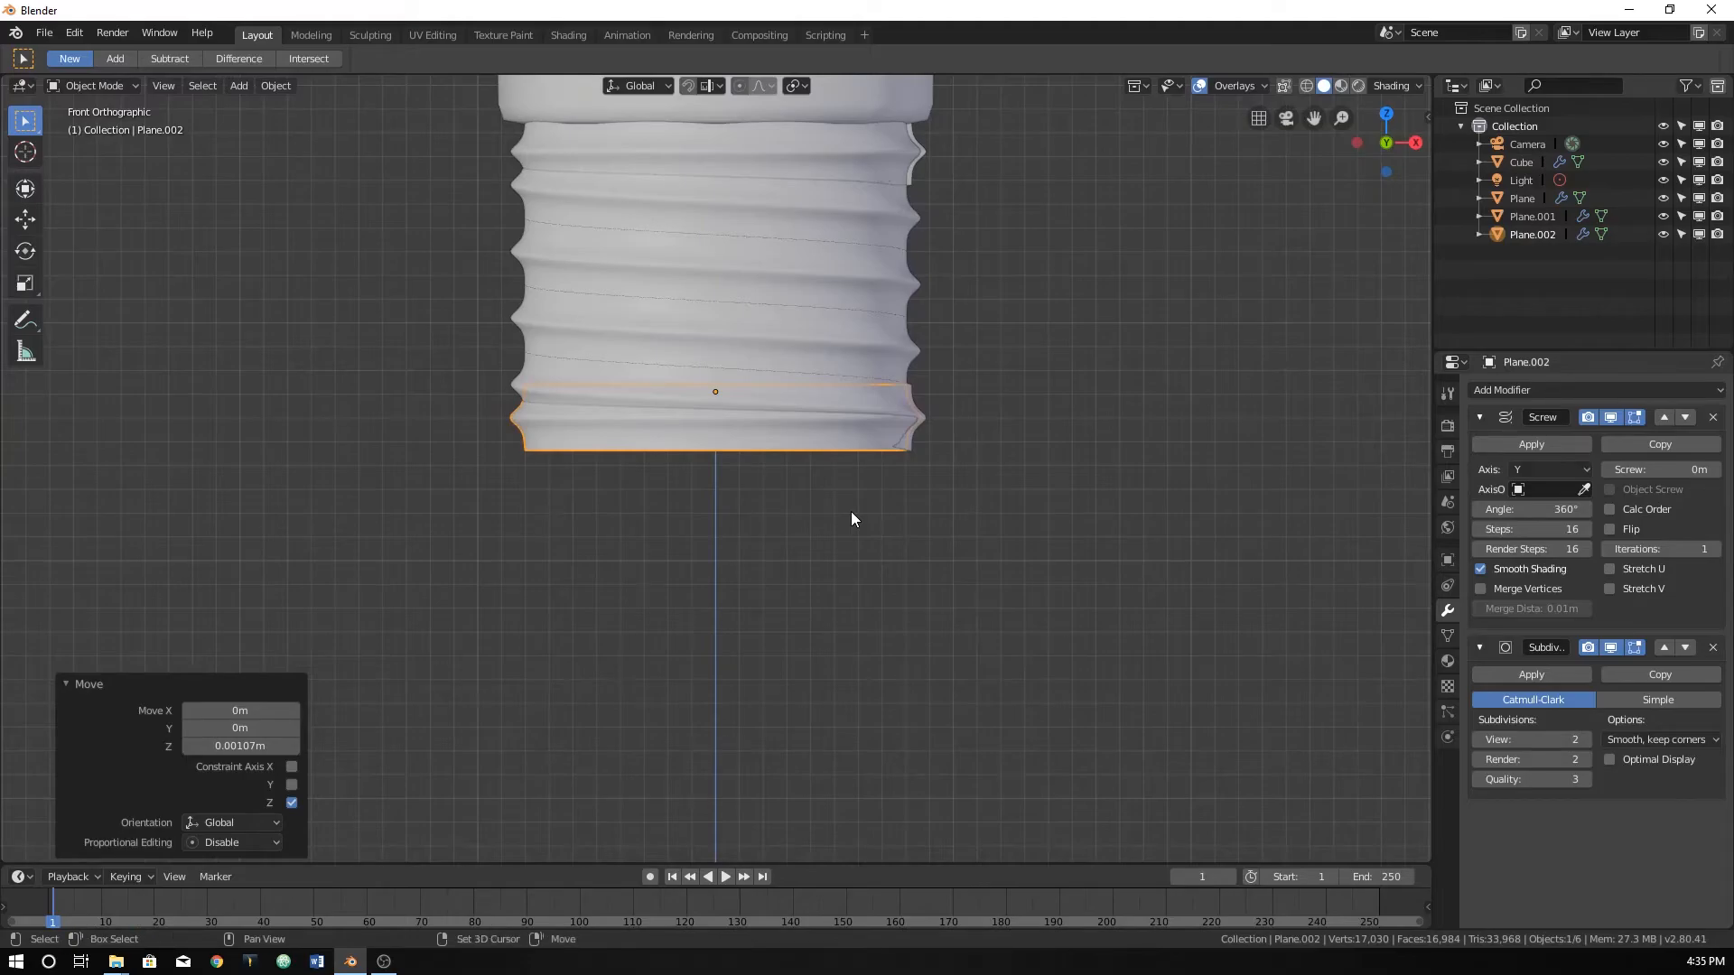
{"action": "key", "text": "shift+d"}
{"action": "key", "text": "z"}
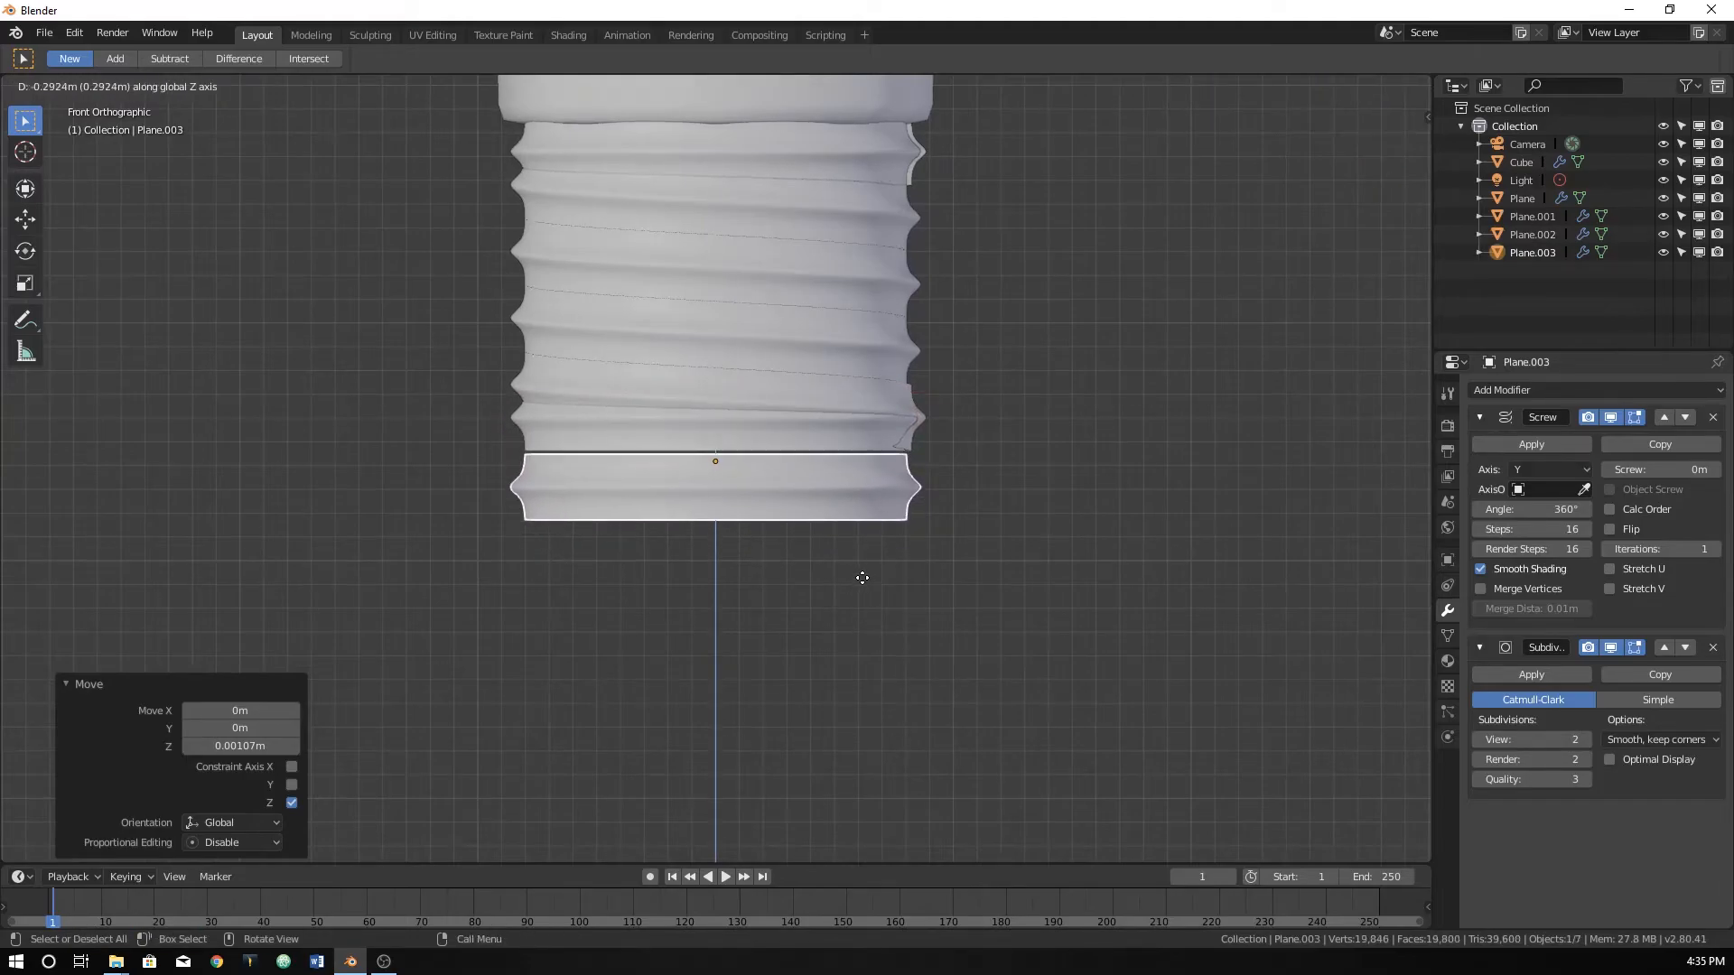
{"action": "left_click", "coordinate": [867, 575]}
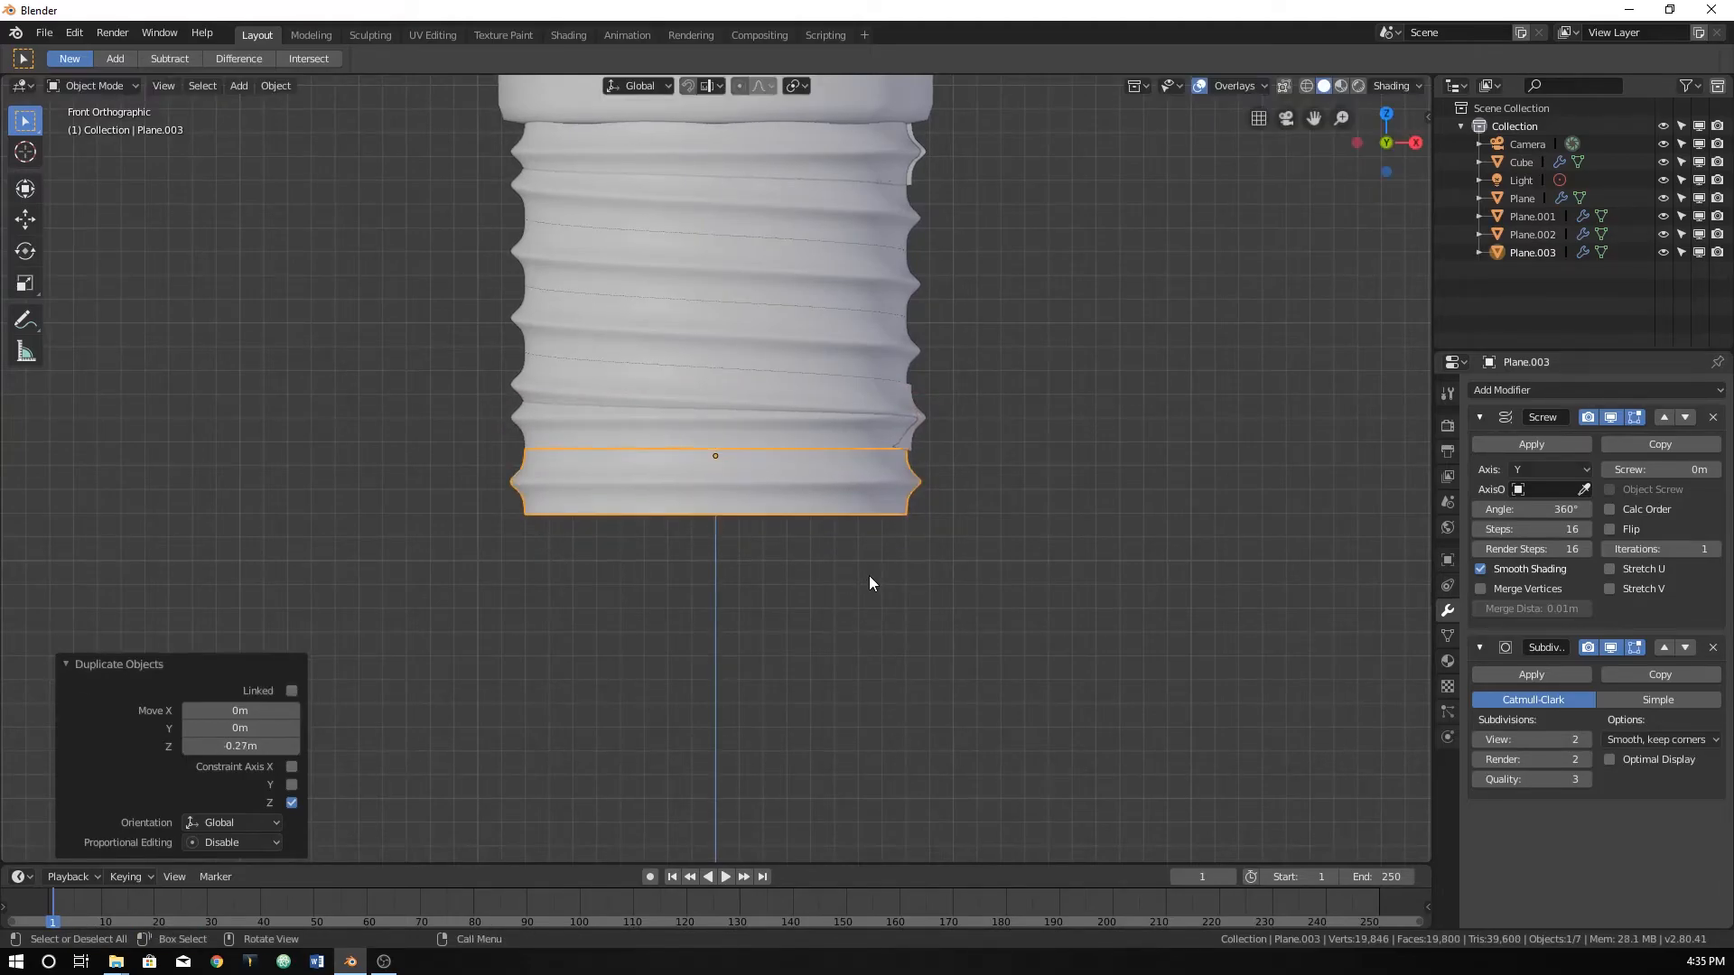
In Edit Mode, dissolve the three ridge vertices in the lowest ring's profile to make its wall straight.
{"action": "scroll", "coordinate": [838, 578], "scroll_direction": "up", "scroll_amount": 3}
{"action": "scroll", "coordinate": [843, 565], "scroll_direction": "up", "scroll_amount": 1}
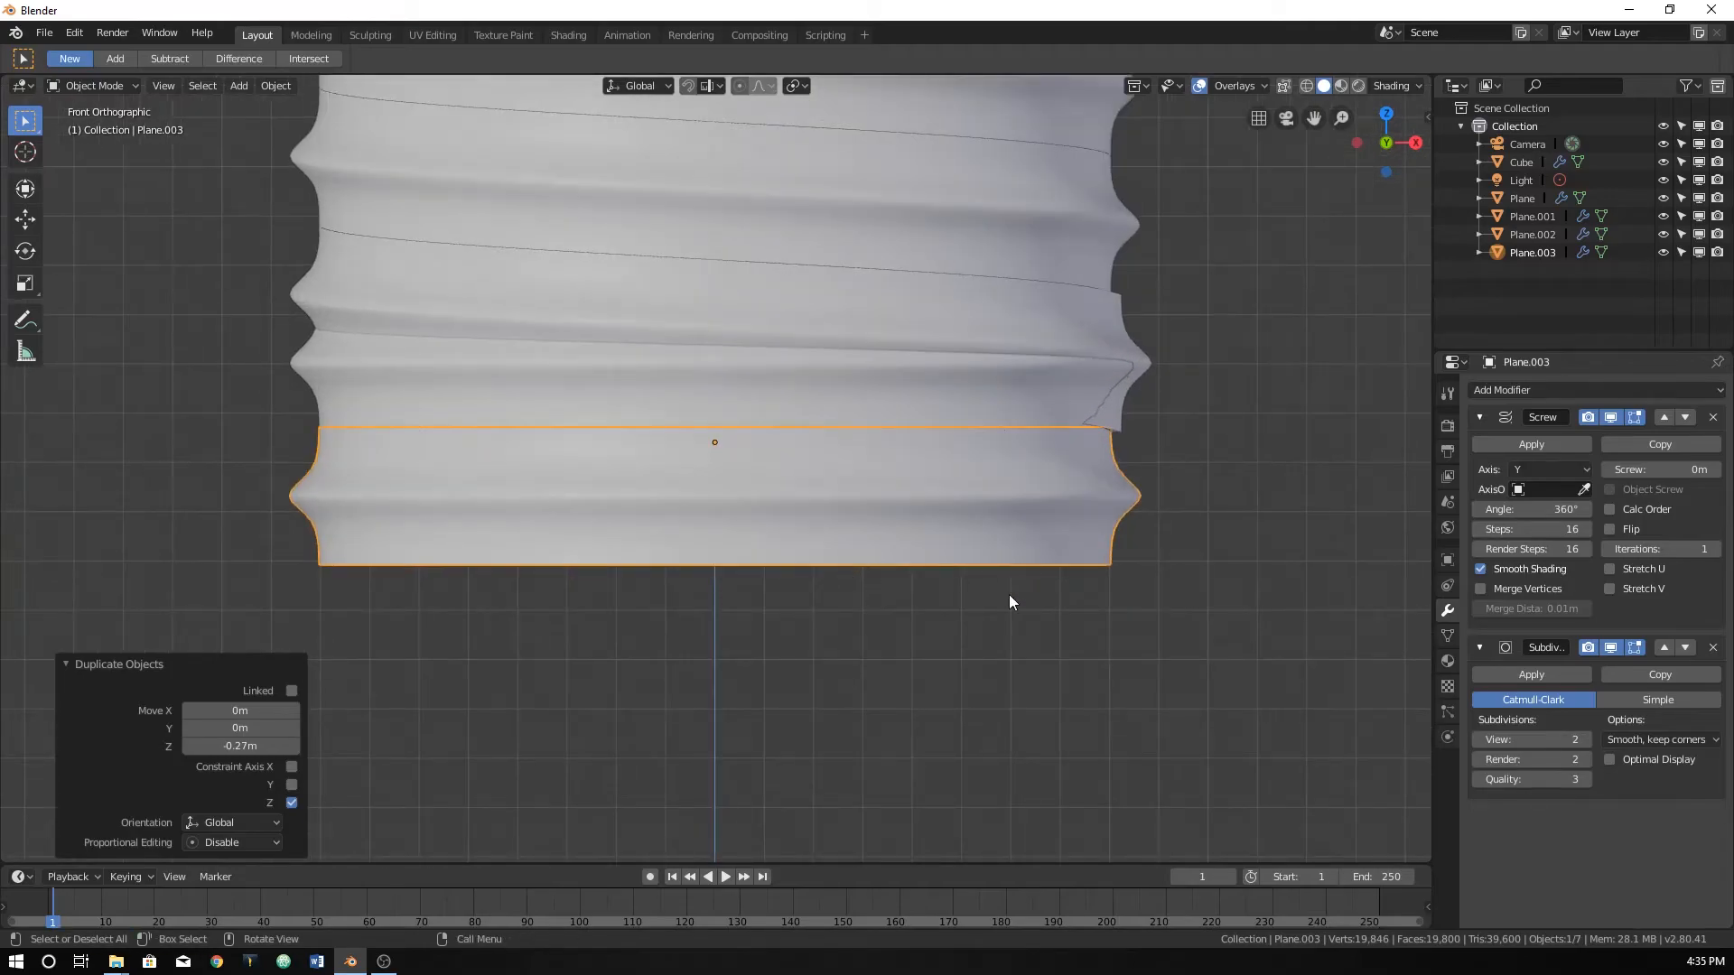
{"action": "key", "text": "Tab"}
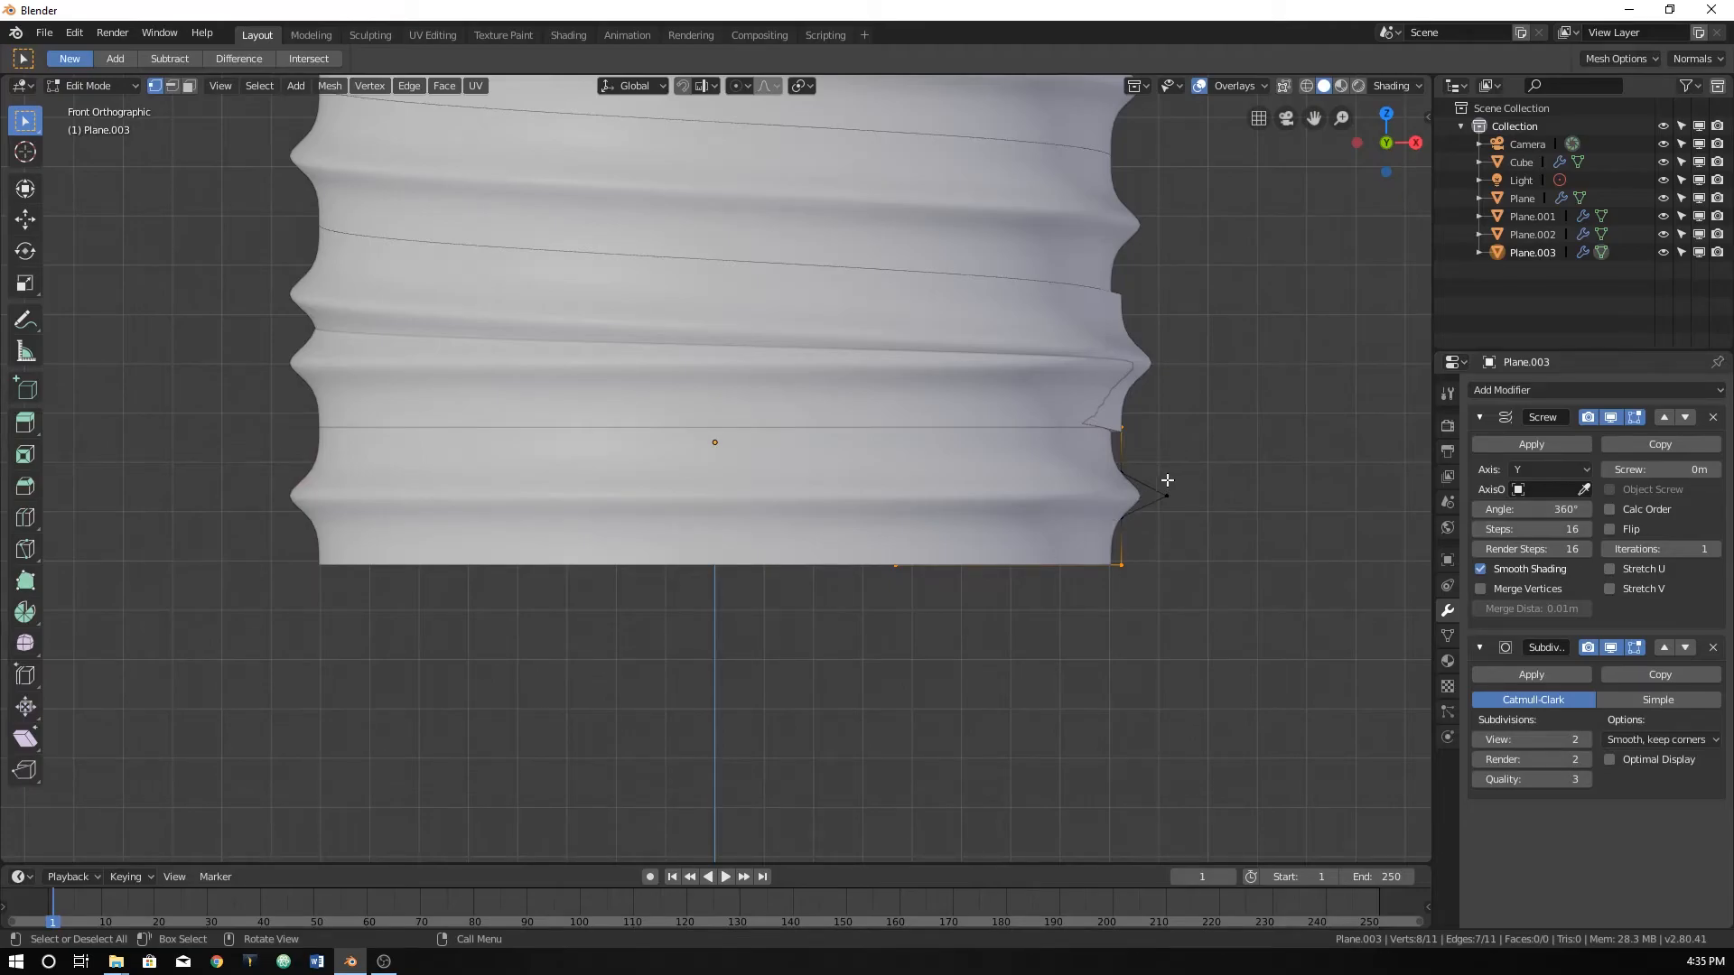
{"action": "left_click_drag", "start_coordinate": [1102, 454], "coordinate": [1200, 533]}
{"action": "key", "text": "x"}
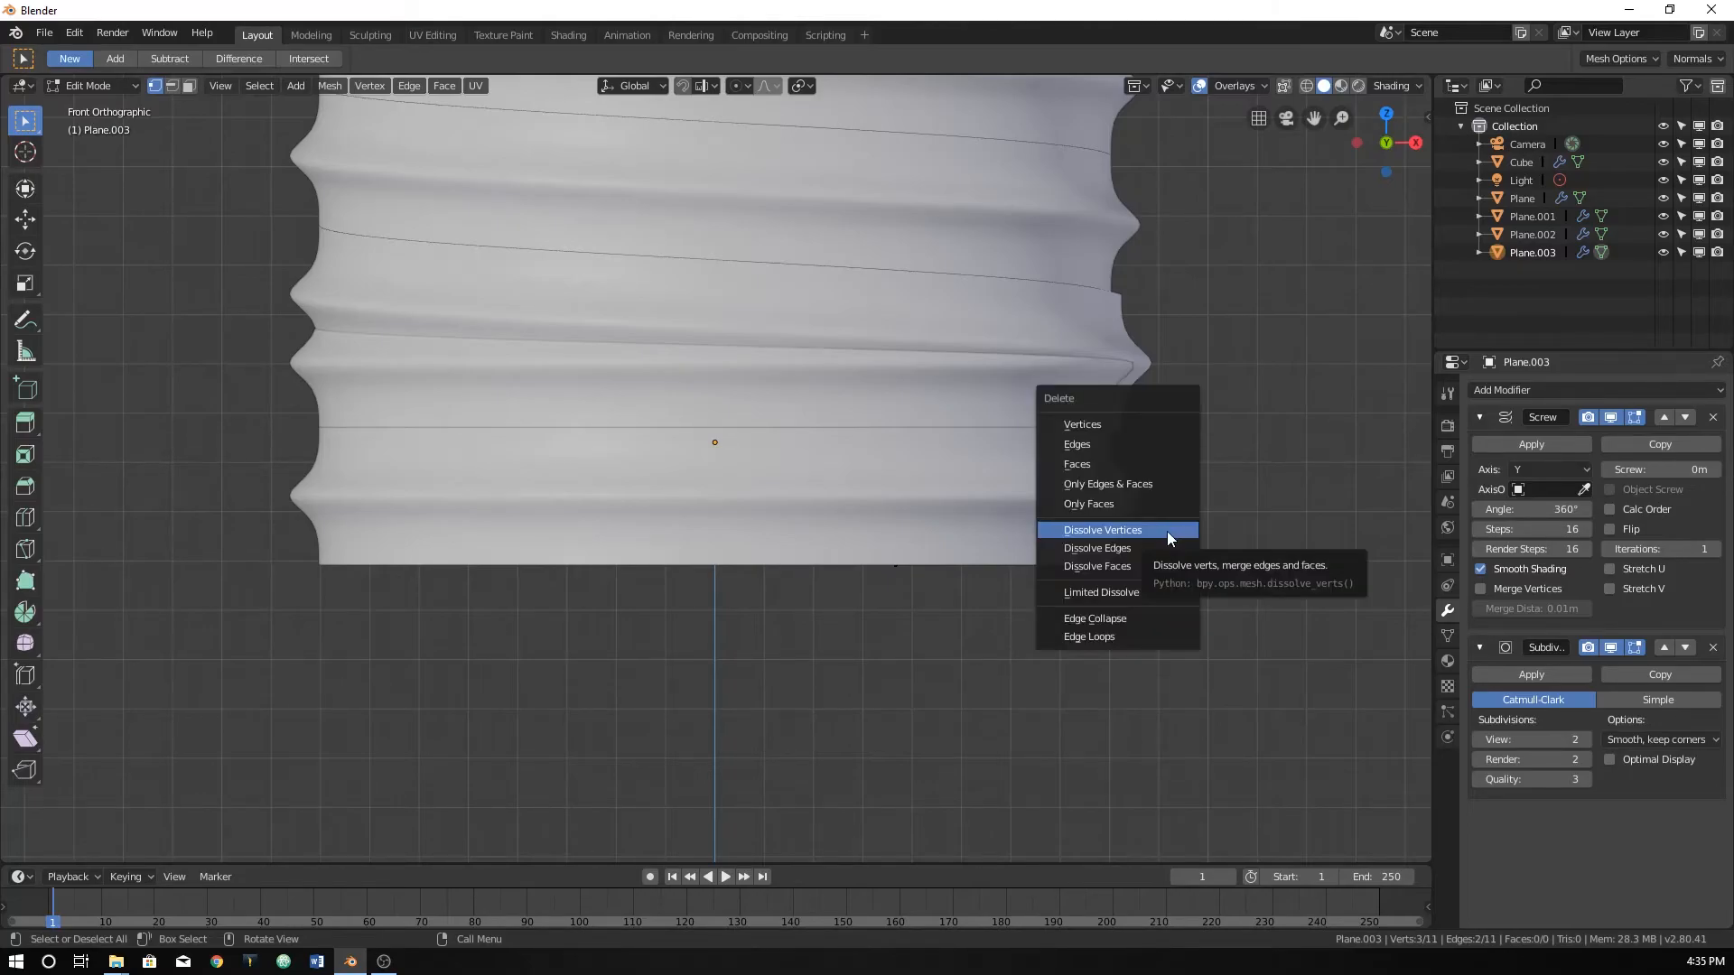
{"action": "left_click", "coordinate": [1167, 528]}
In wireframe shading, move the lowest ring's outer bottom vertex inward and down to taper its wall.
{"action": "left_click_drag", "start_coordinate": [1071, 540], "coordinate": [1235, 671]}
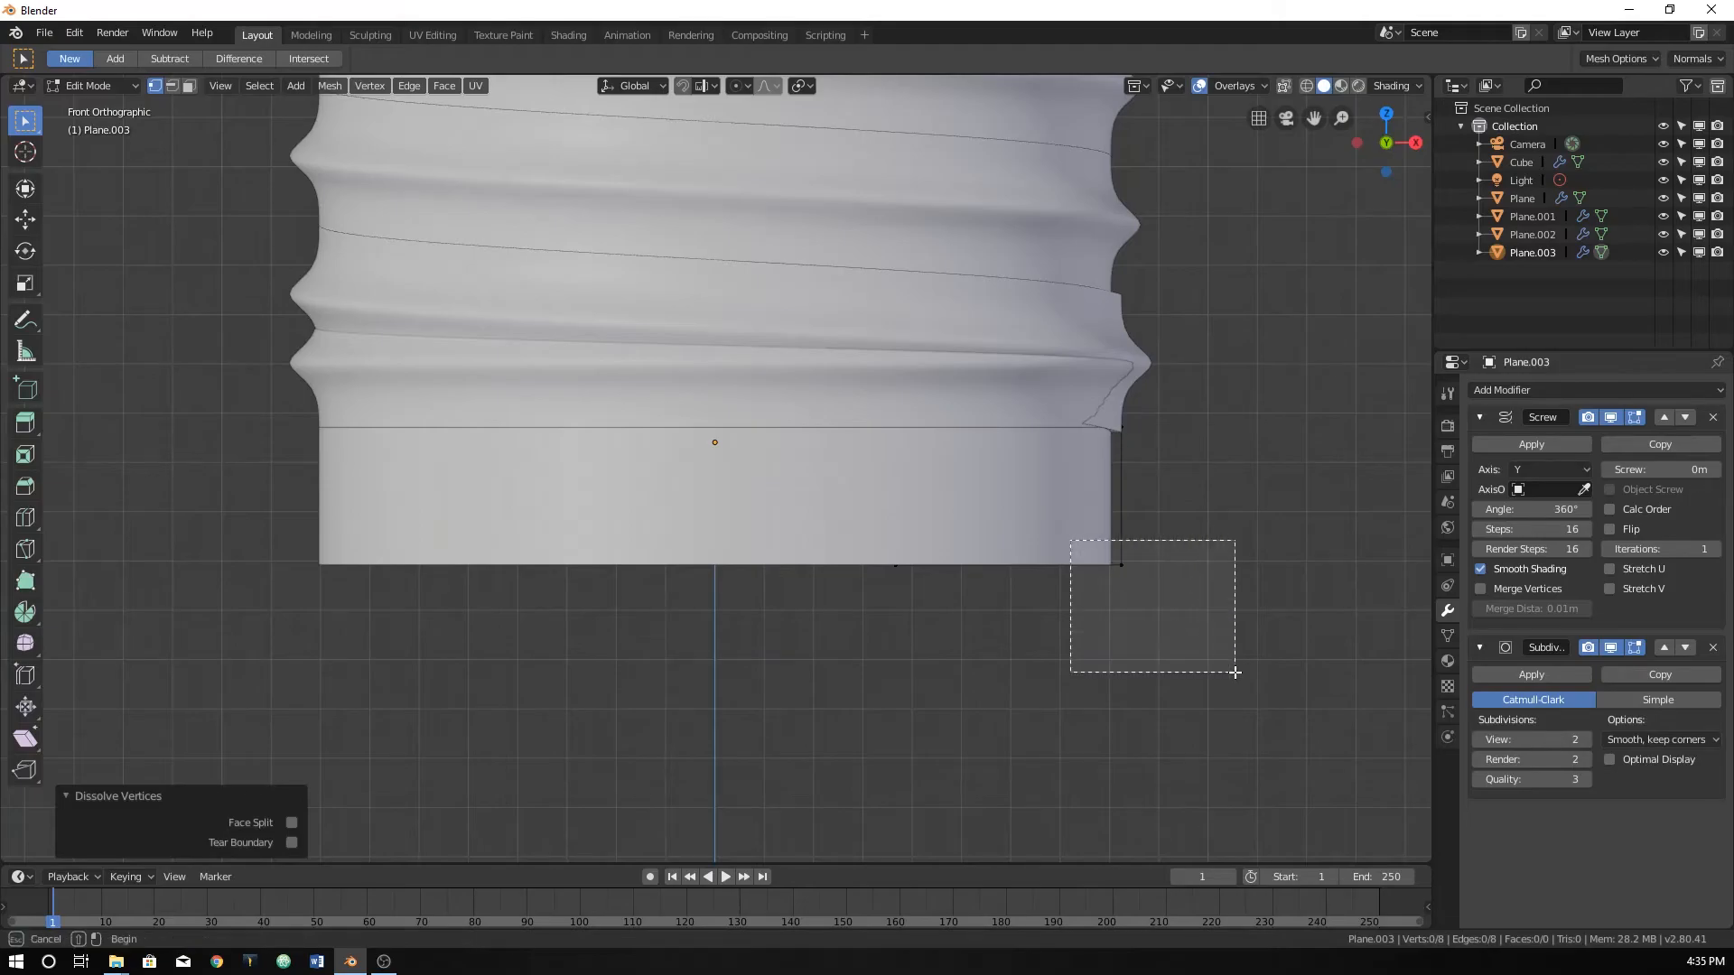
{"action": "key", "text": "z"}
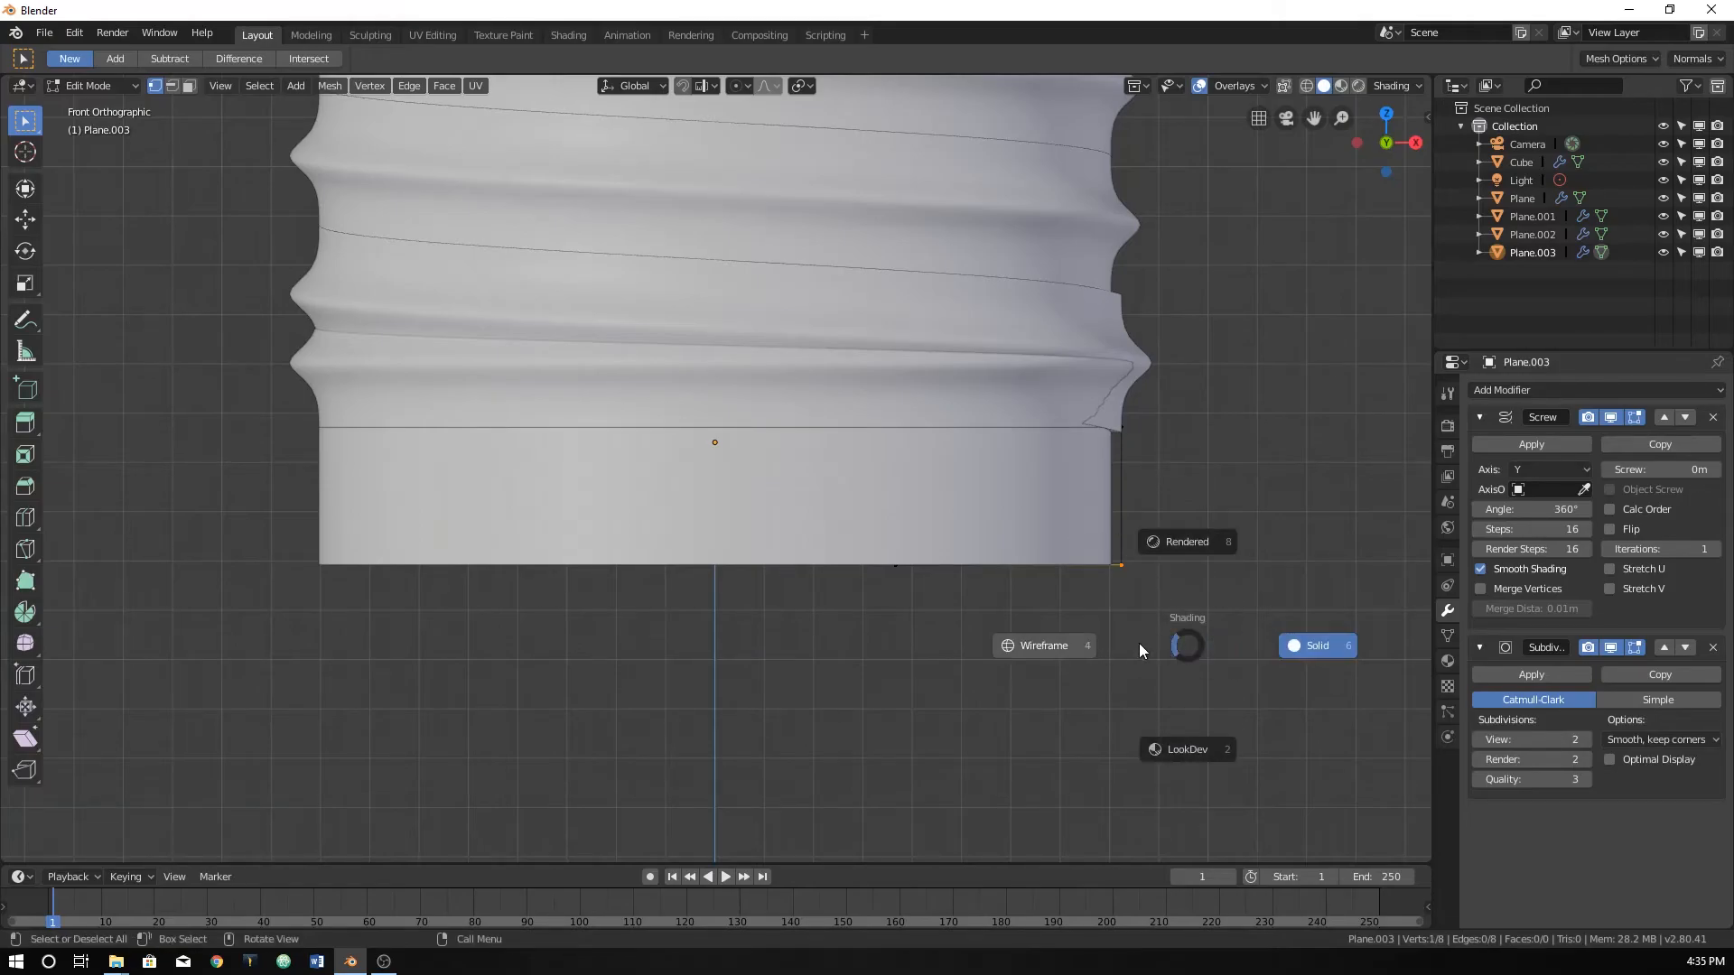
{"action": "left_click", "coordinate": [1047, 647]}
{"action": "left_click_drag", "start_coordinate": [1087, 530], "coordinate": [1221, 626]}
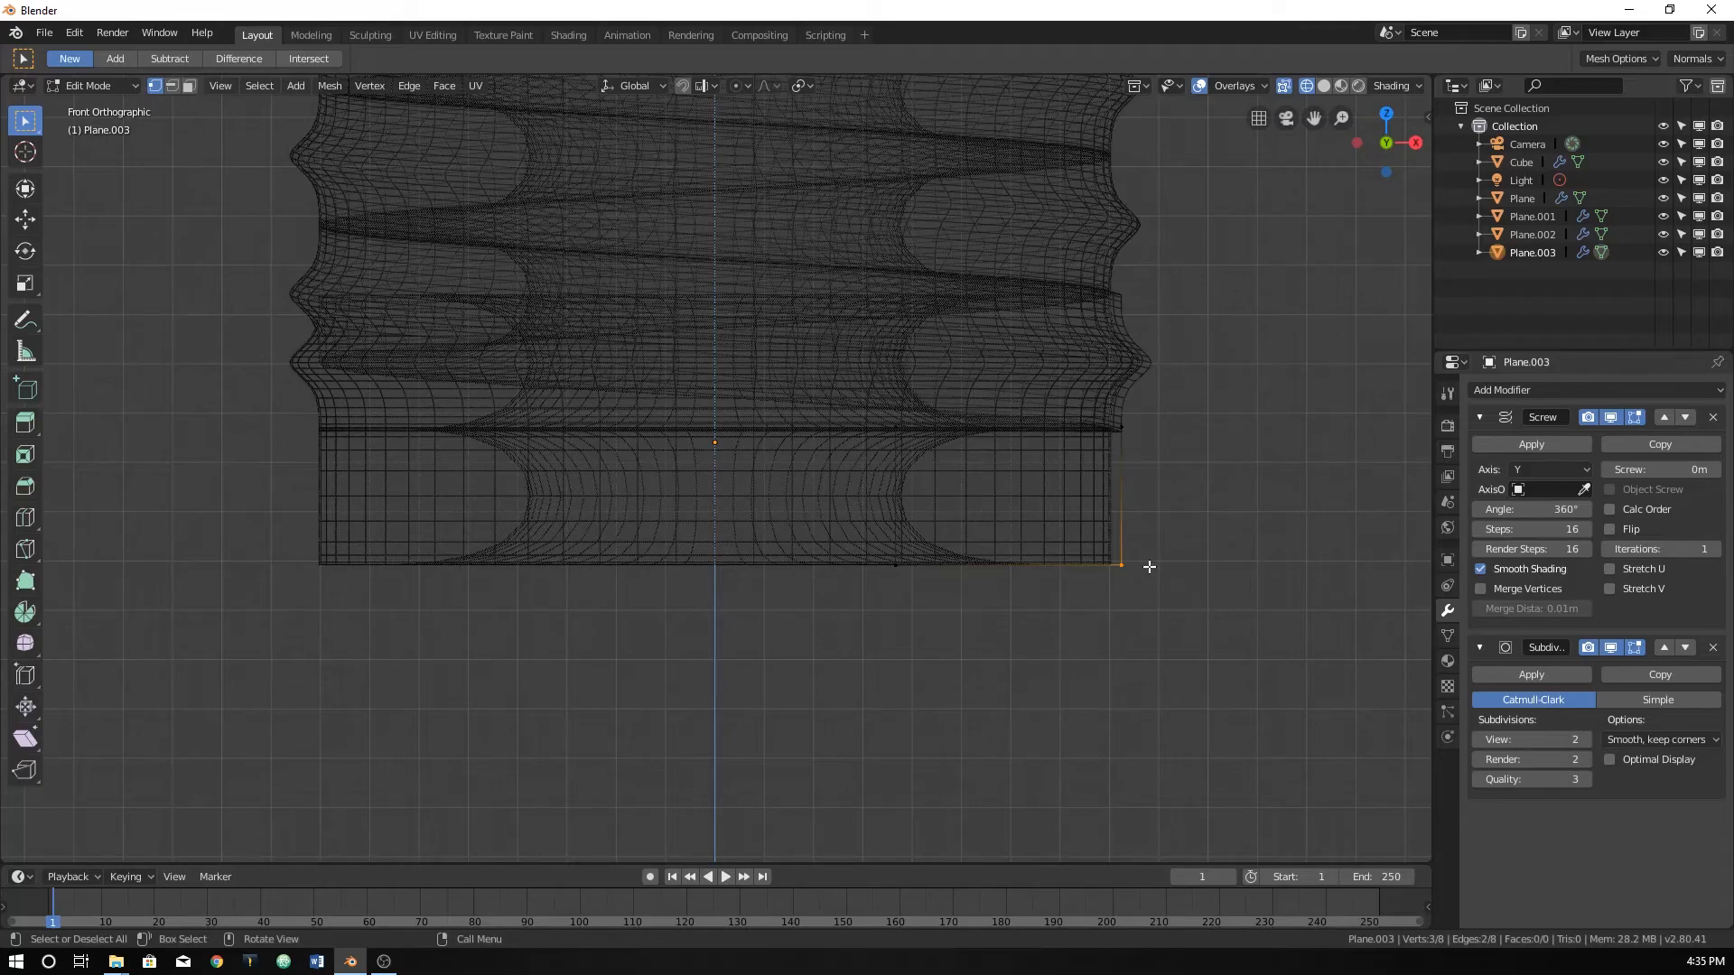
{"action": "key", "text": "g"}
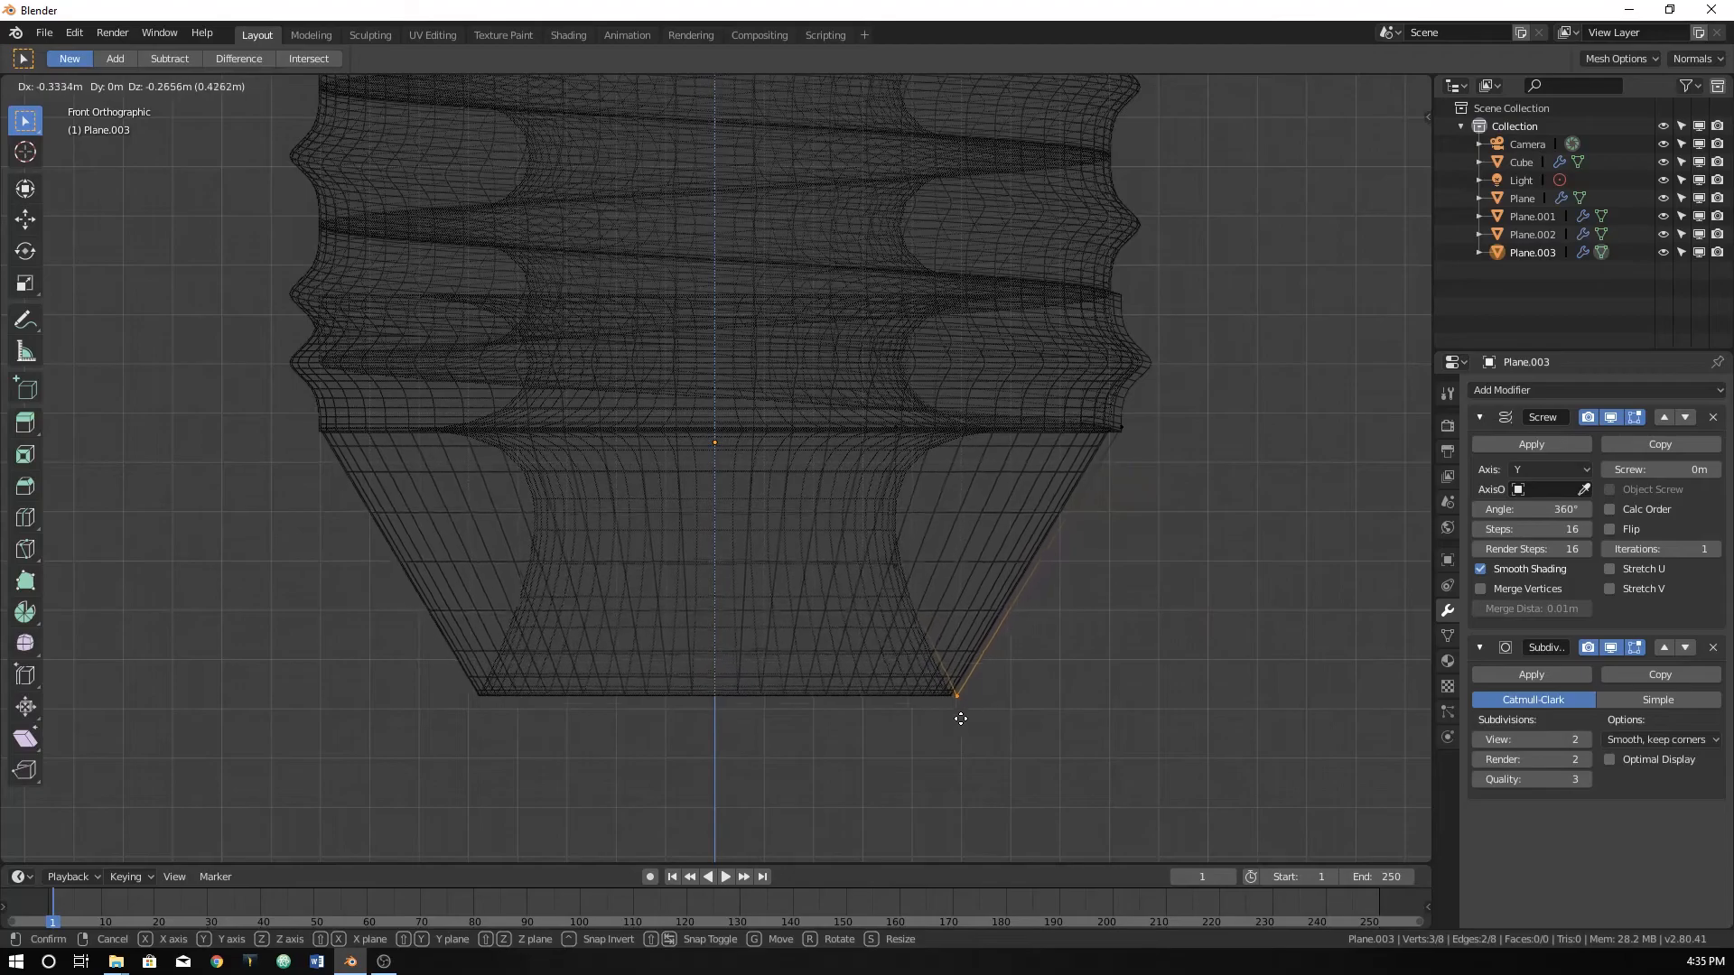
{"action": "left_click", "coordinate": [919, 729]}
Move the lowest ring's inner bottom vertex about -0.332 m along X and -0.293 m along Z, level with the outer one.
{"action": "left_click_drag", "start_coordinate": [856, 524], "coordinate": [921, 604]}
{"action": "key", "text": "g"}
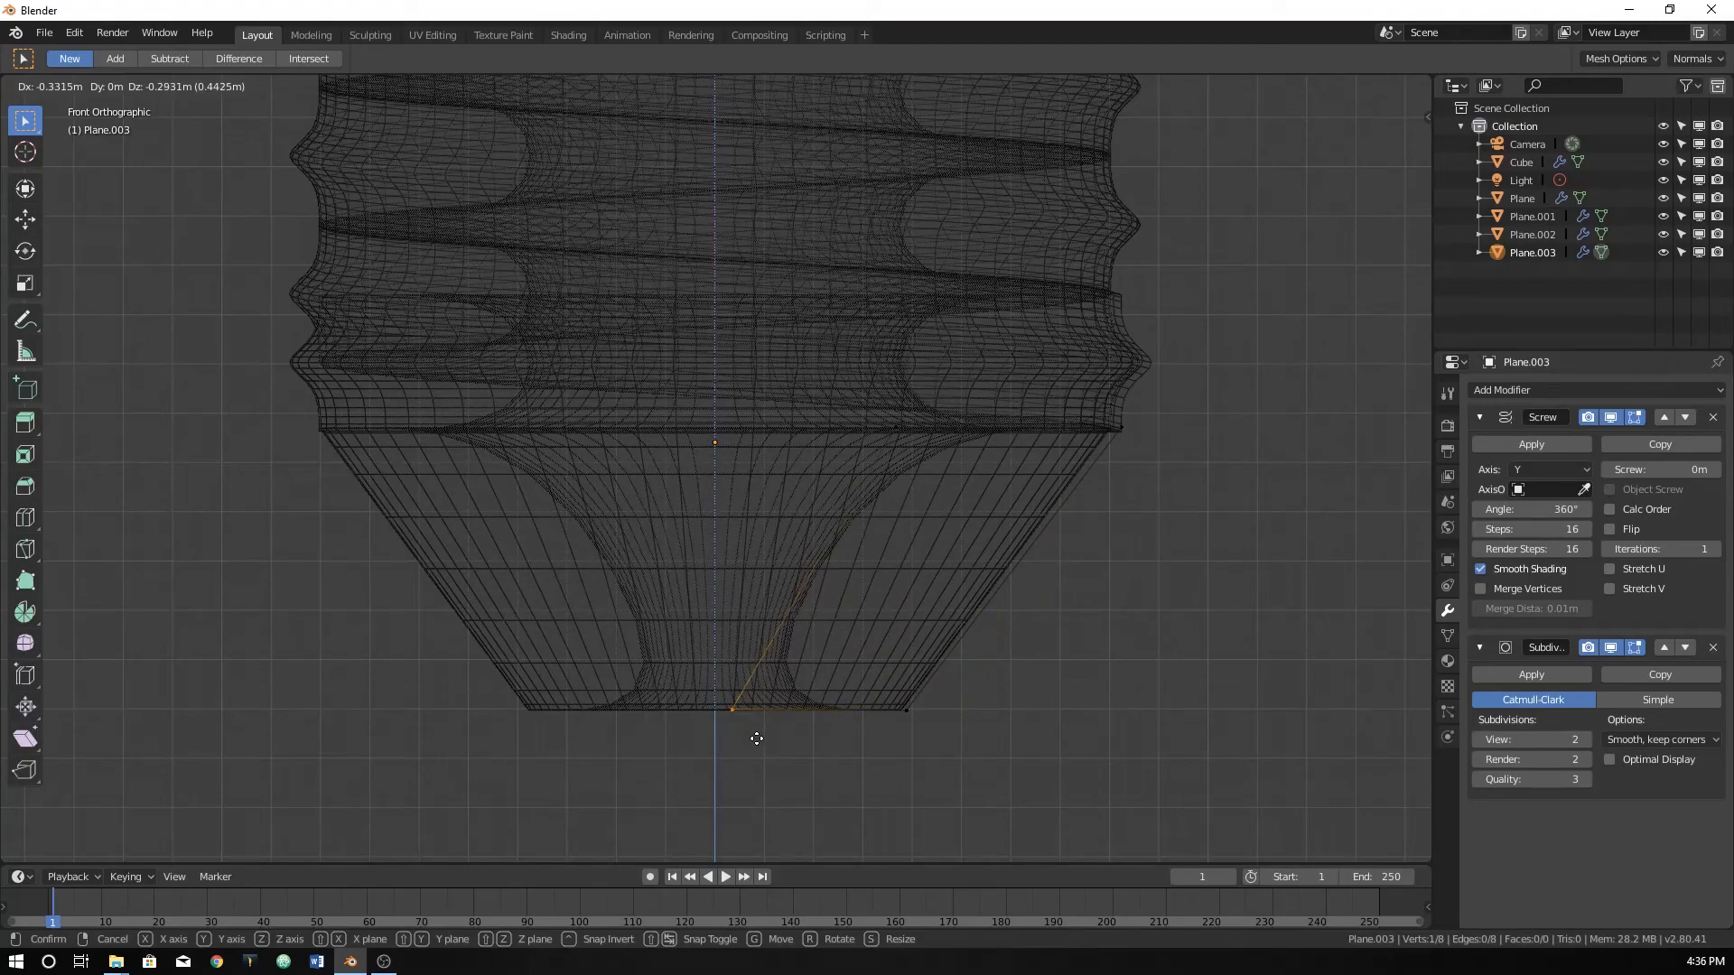
{"action": "left_click", "coordinate": [756, 739]}
{"action": "mouse_move", "coordinate": [849, 689]}
{"action": "middle_mouse_down"}
{"action": "mouse_move", "coordinate": [840, 588]}
{"action": "mouse_move", "coordinate": [857, 677]}
{"action": "middle_mouse_up"}
{"action": "key", "text": "KP_1"}
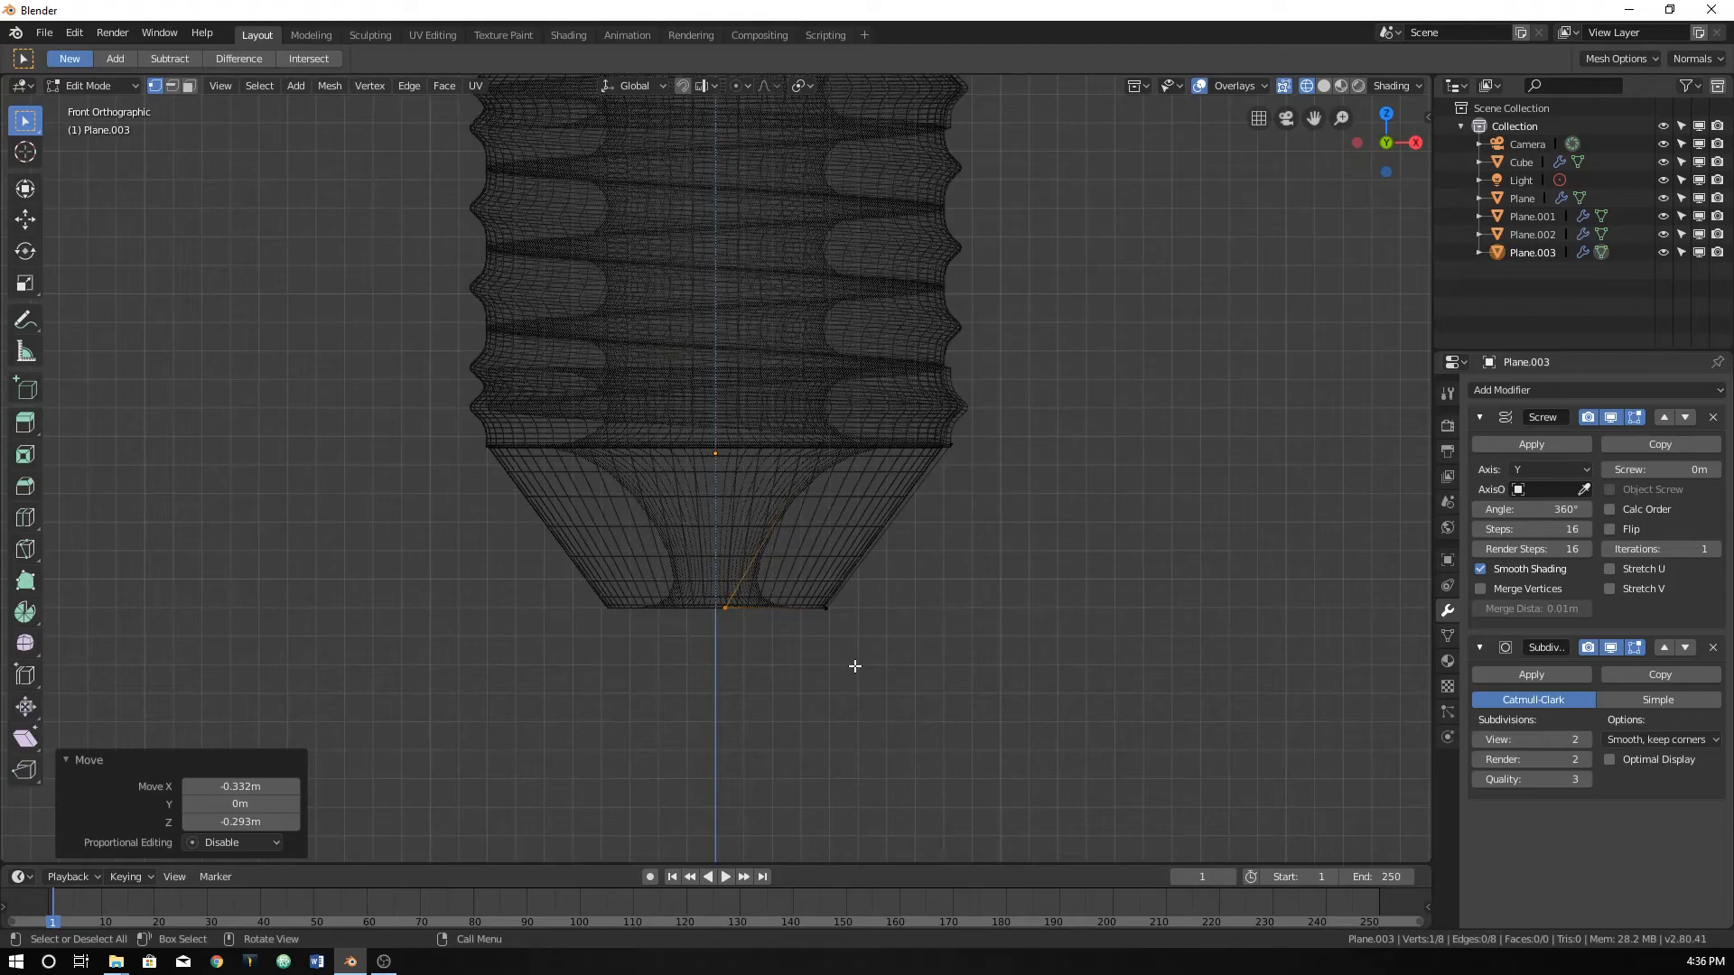
Add one loop cut to the tapered wall's slanted edge and move the new vertex outward and down to round the profile.
{"action": "scroll", "coordinate": [855, 665], "scroll_direction": "up", "scroll_amount": 4}
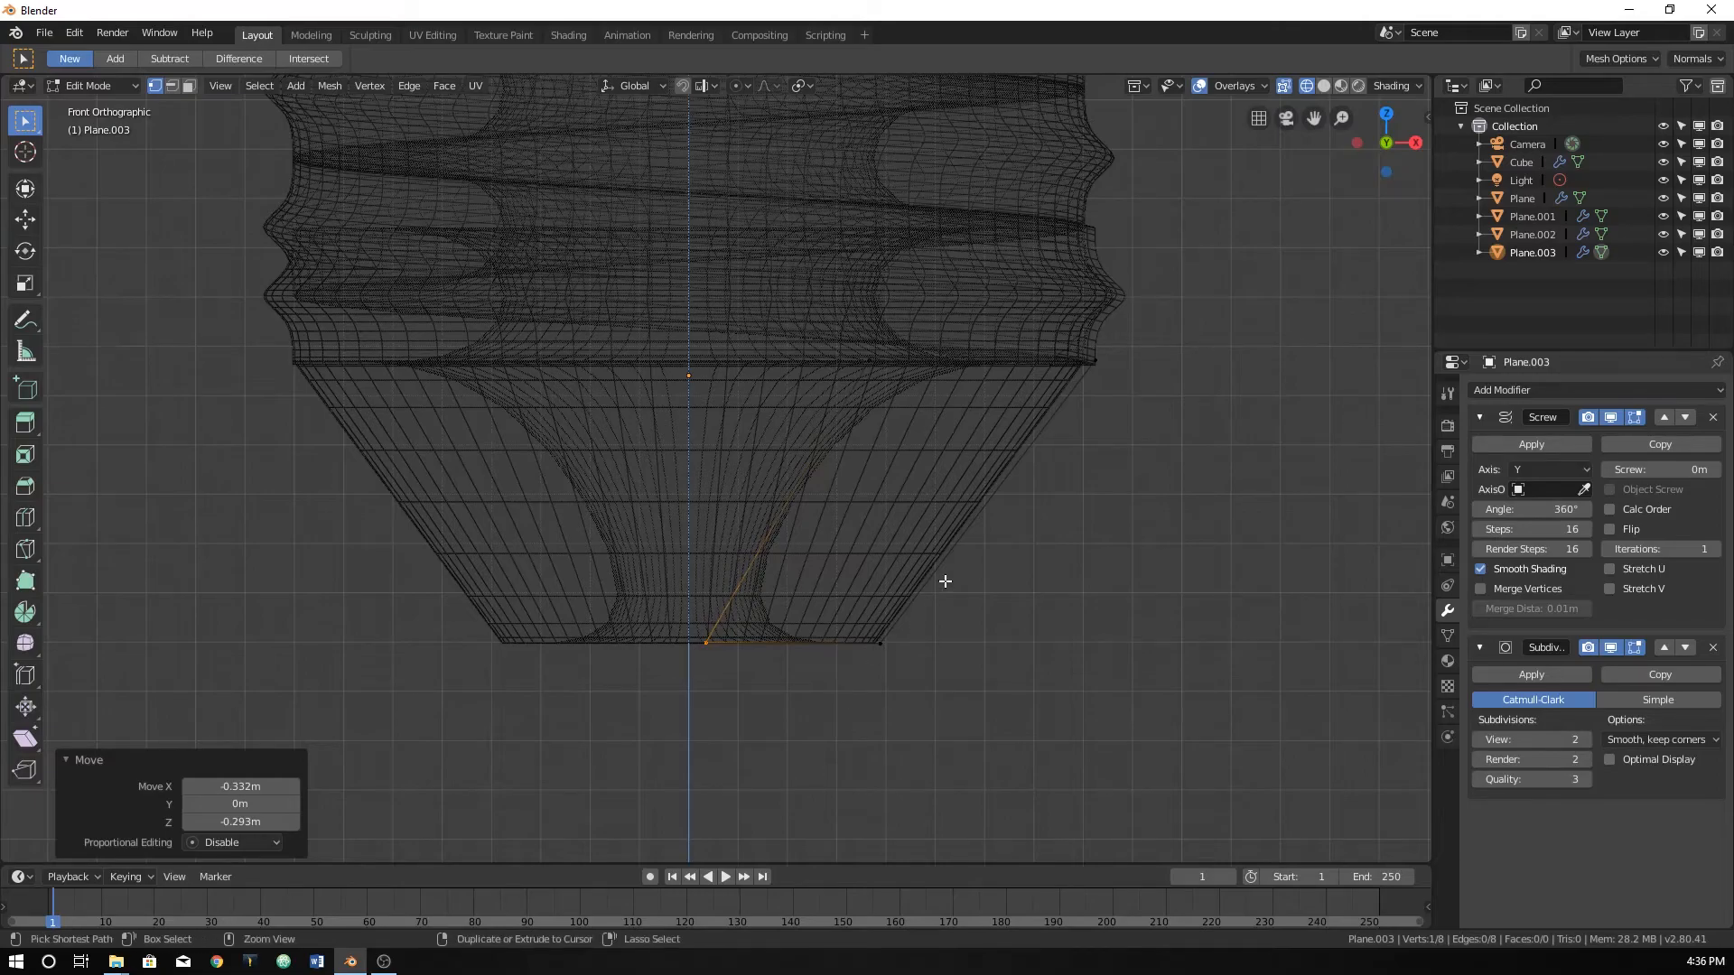
{"action": "key", "text": "ctrl+r"}
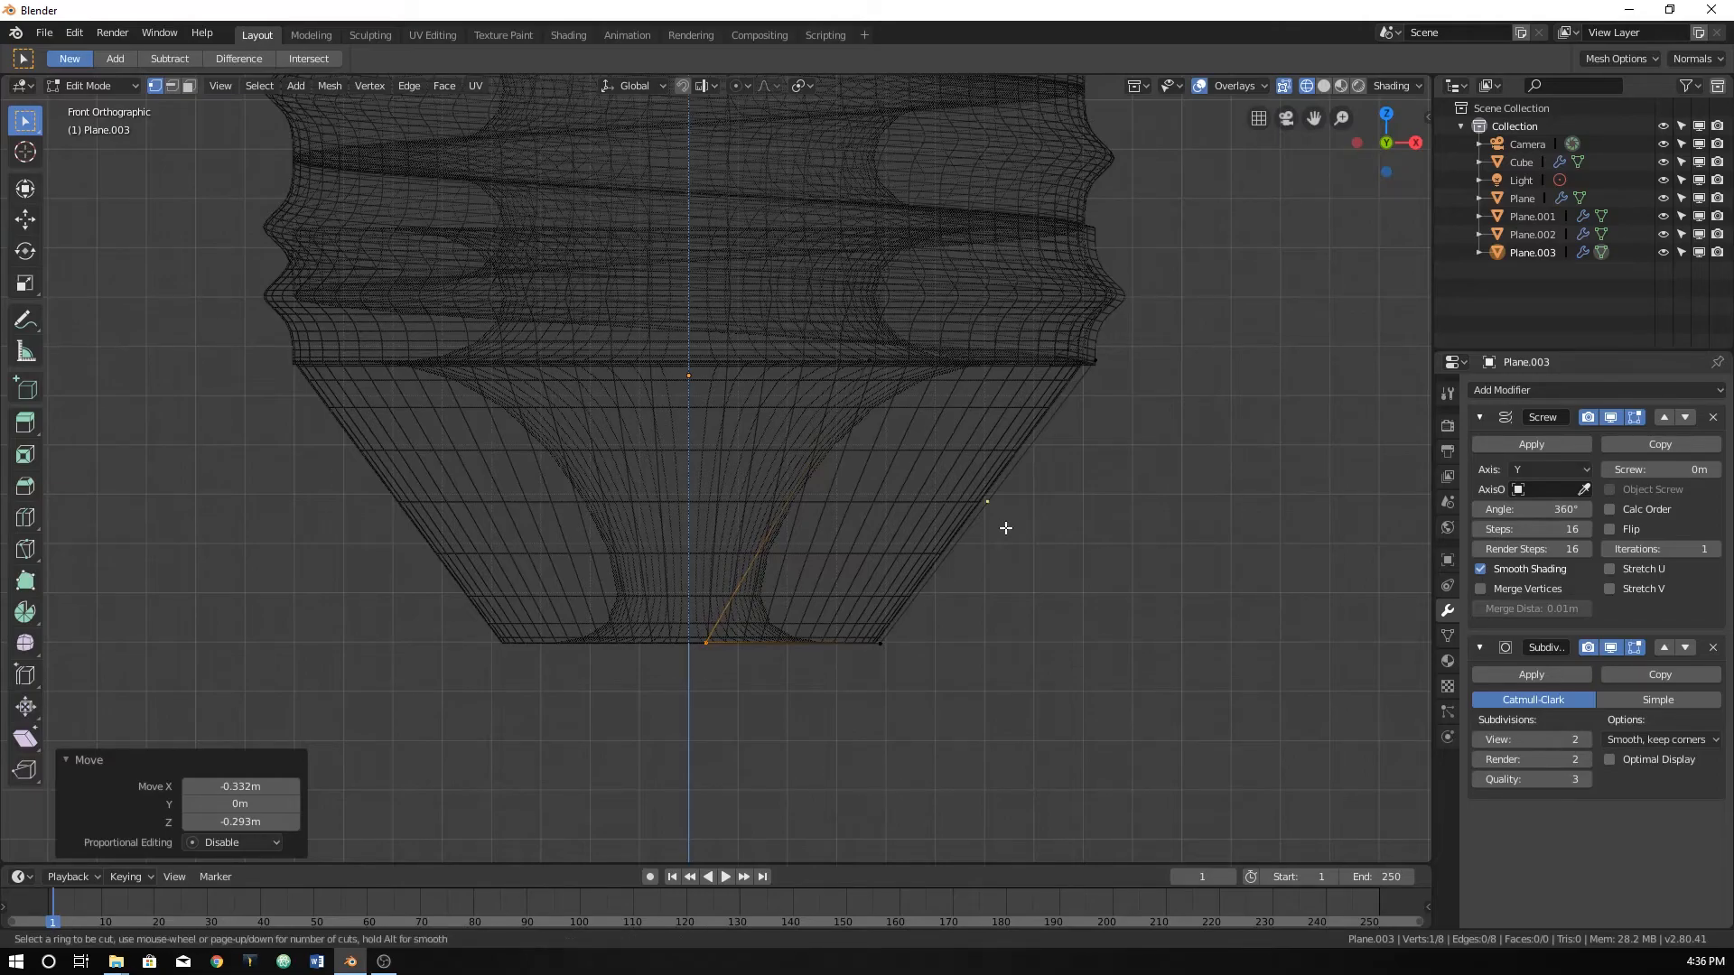
{"action": "left_click_drag", "start_coordinate": [1000, 492], "coordinate": [991, 503]}
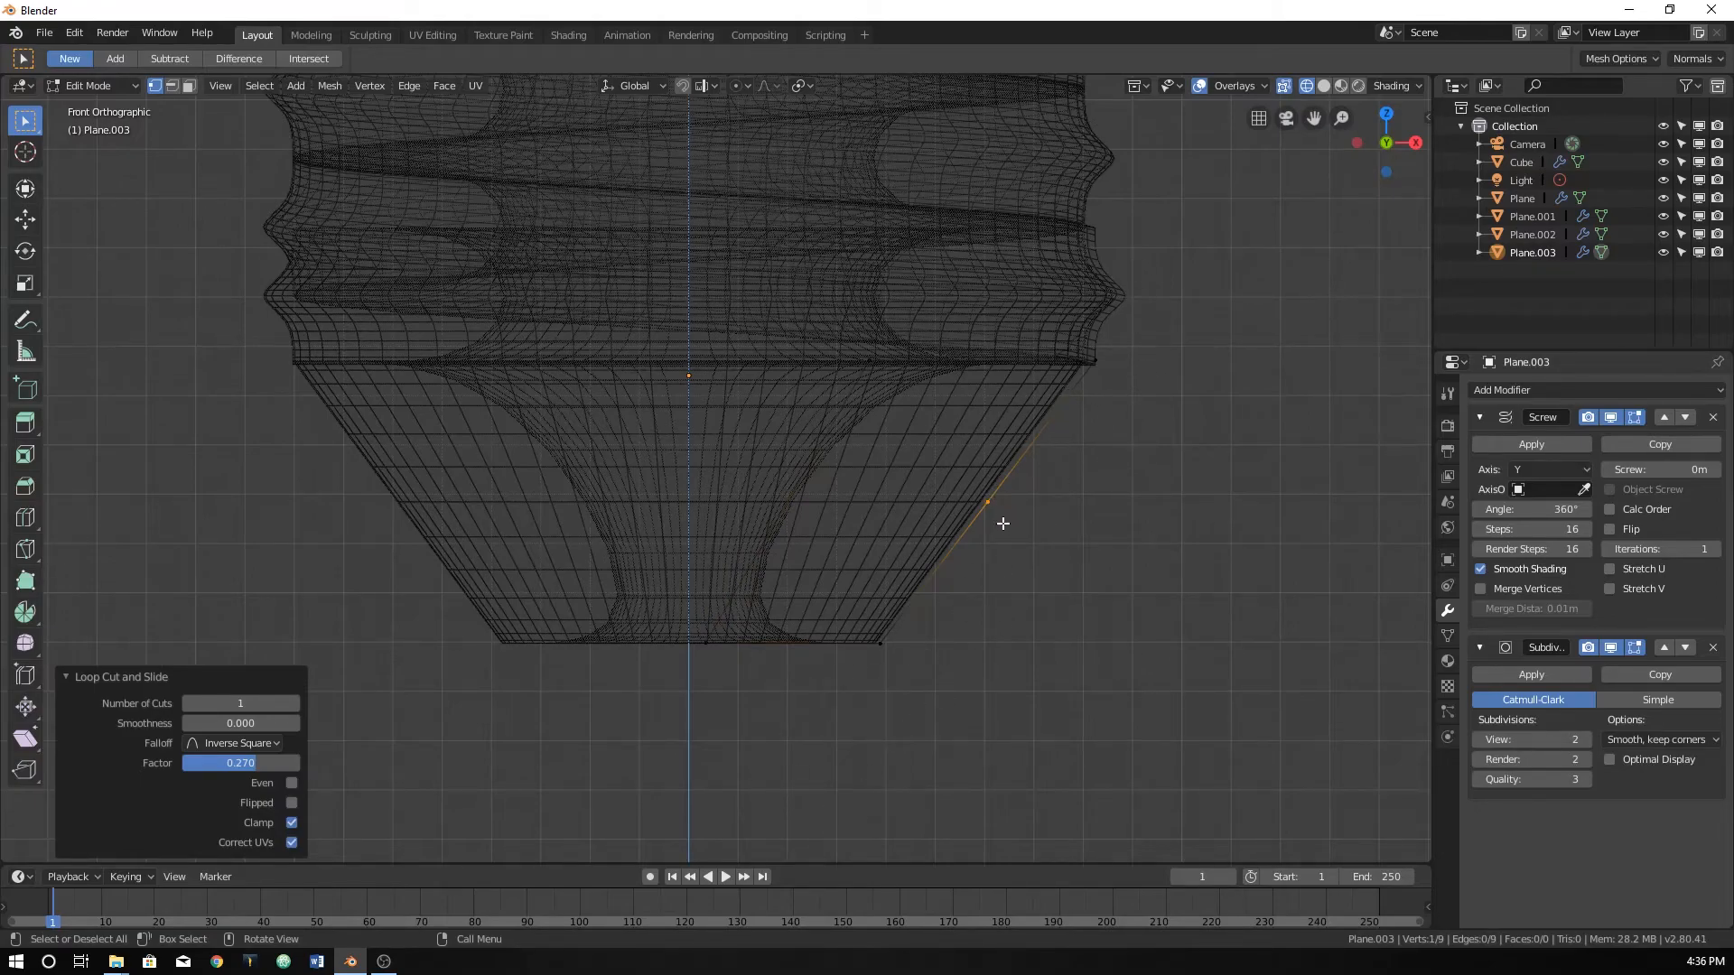
{"action": "key", "text": "g"}
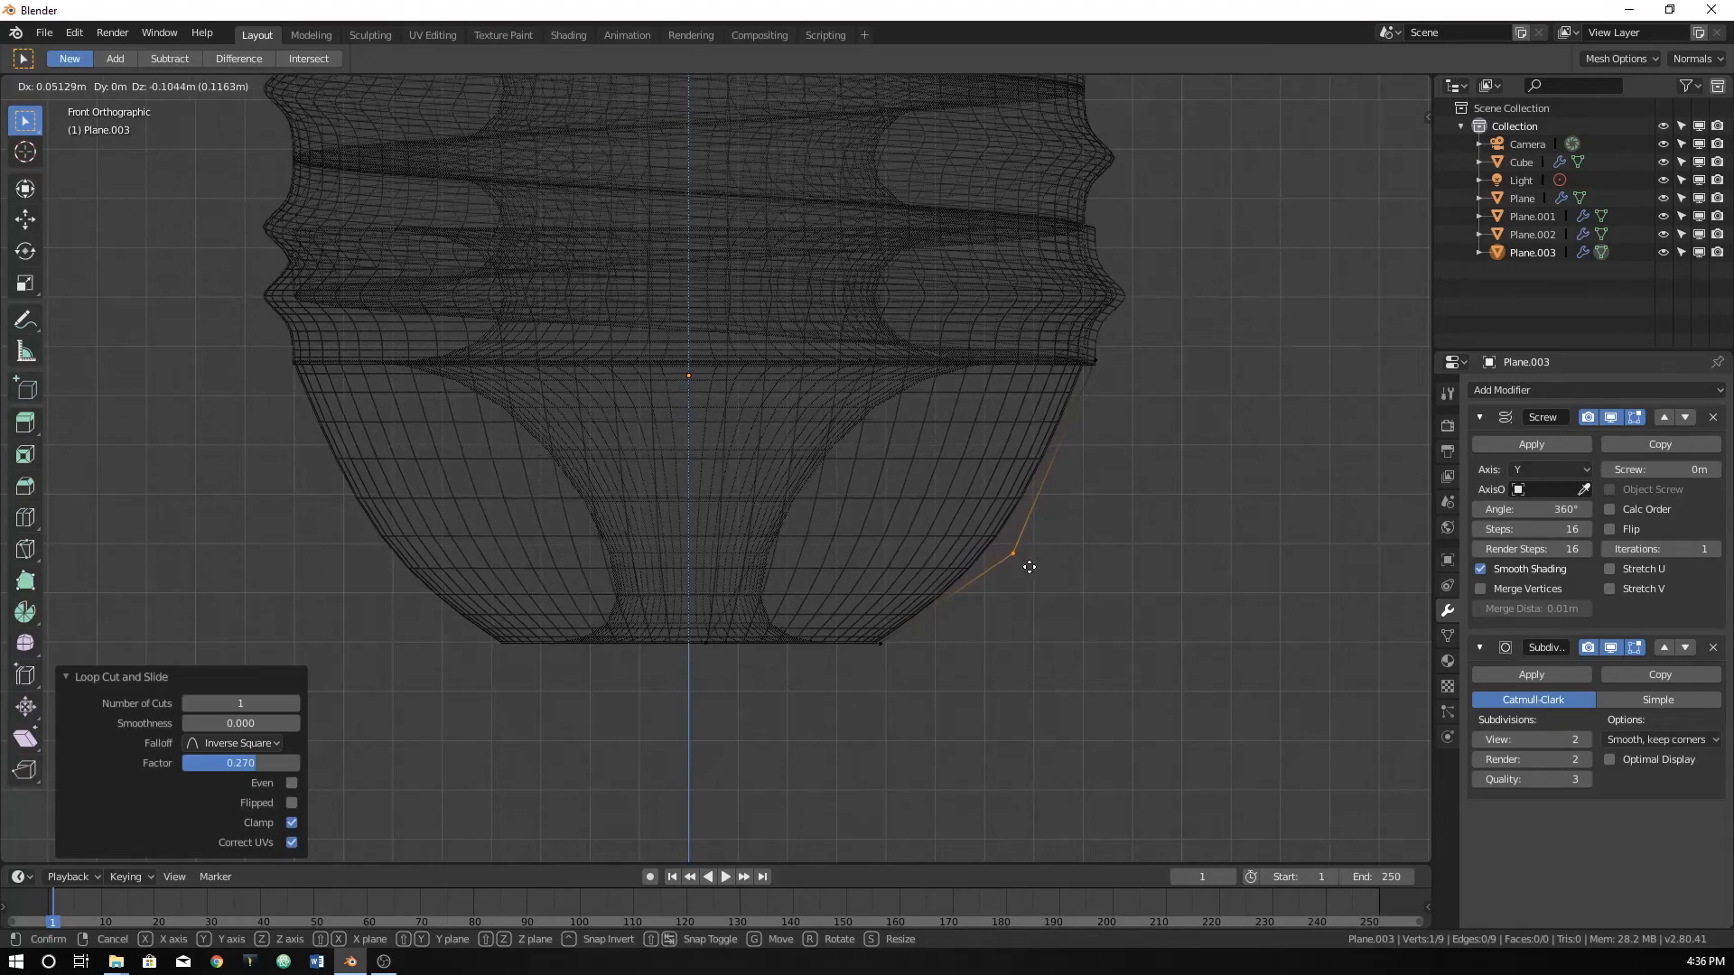
{"action": "left_click", "coordinate": [1037, 544]}
Return to Object Mode in solid shading and select the glass bulb in the front view.
{"action": "key", "text": "Tab"}
{"action": "key", "text": "KP_5"}
{"action": "scroll", "coordinate": [903, 564], "scroll_direction": "down", "scroll_amount": 3}
{"action": "middle_click_drag", "start_coordinate": [817, 559], "coordinate": [921, 608]}
{"action": "scroll", "coordinate": [858, 562], "scroll_direction": "down", "scroll_amount": 6}
{"action": "key", "text": "Tab"}
{"action": "key", "text": "Tab"}
{"action": "key", "text": "z"}
{"action": "left_click", "coordinate": [990, 588]}
{"action": "left_click", "coordinate": [809, 468]}
{"action": "middle_click_drag", "start_coordinate": [809, 468], "coordinate": [828, 558]}
{"action": "key", "text": "KP_1"}
{"action": "scroll", "coordinate": [838, 497], "scroll_direction": "up", "scroll_amount": 2}
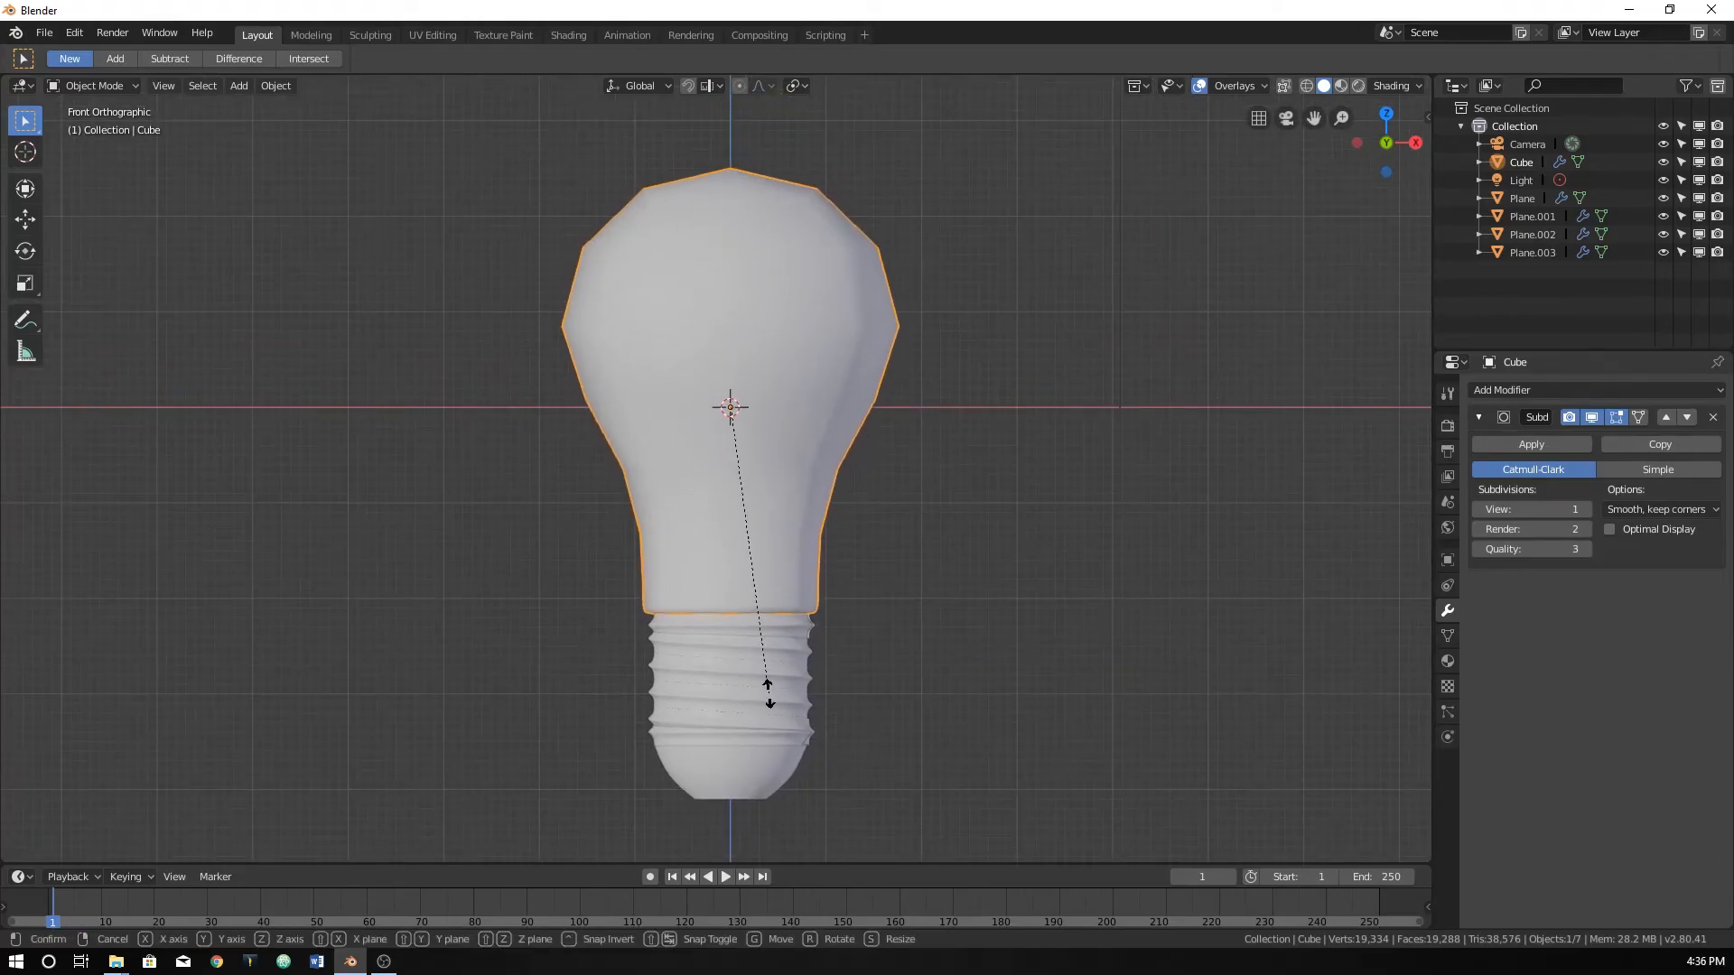
{"action": "key", "text": "s"}
{"action": "key", "text": "z"}
{"action": "right_click", "coordinate": [767, 660]}
In Edit Mode with wireframe shading, lower all the bulb's vertices above the neck by about 0.217 m along Z.
{"action": "key", "text": "Tab"}
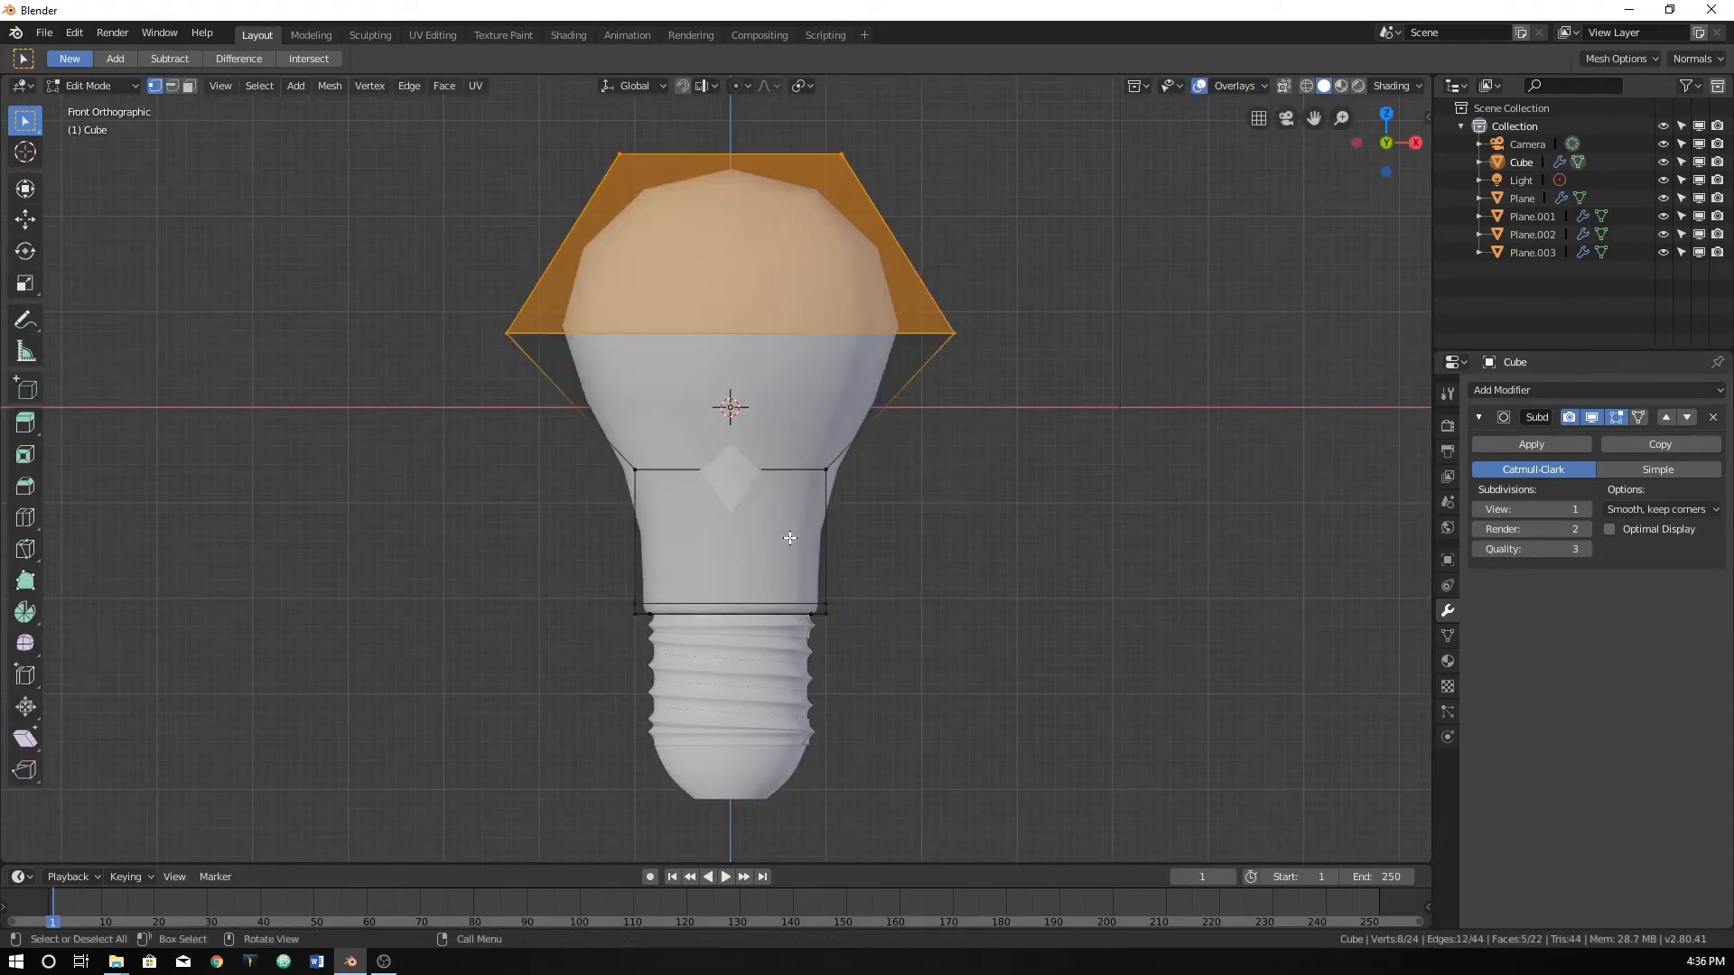
{"action": "left_click_drag", "start_coordinate": [430, 108], "coordinate": [1014, 492]}
{"action": "key", "text": "g"}
{"action": "key", "text": "z"}
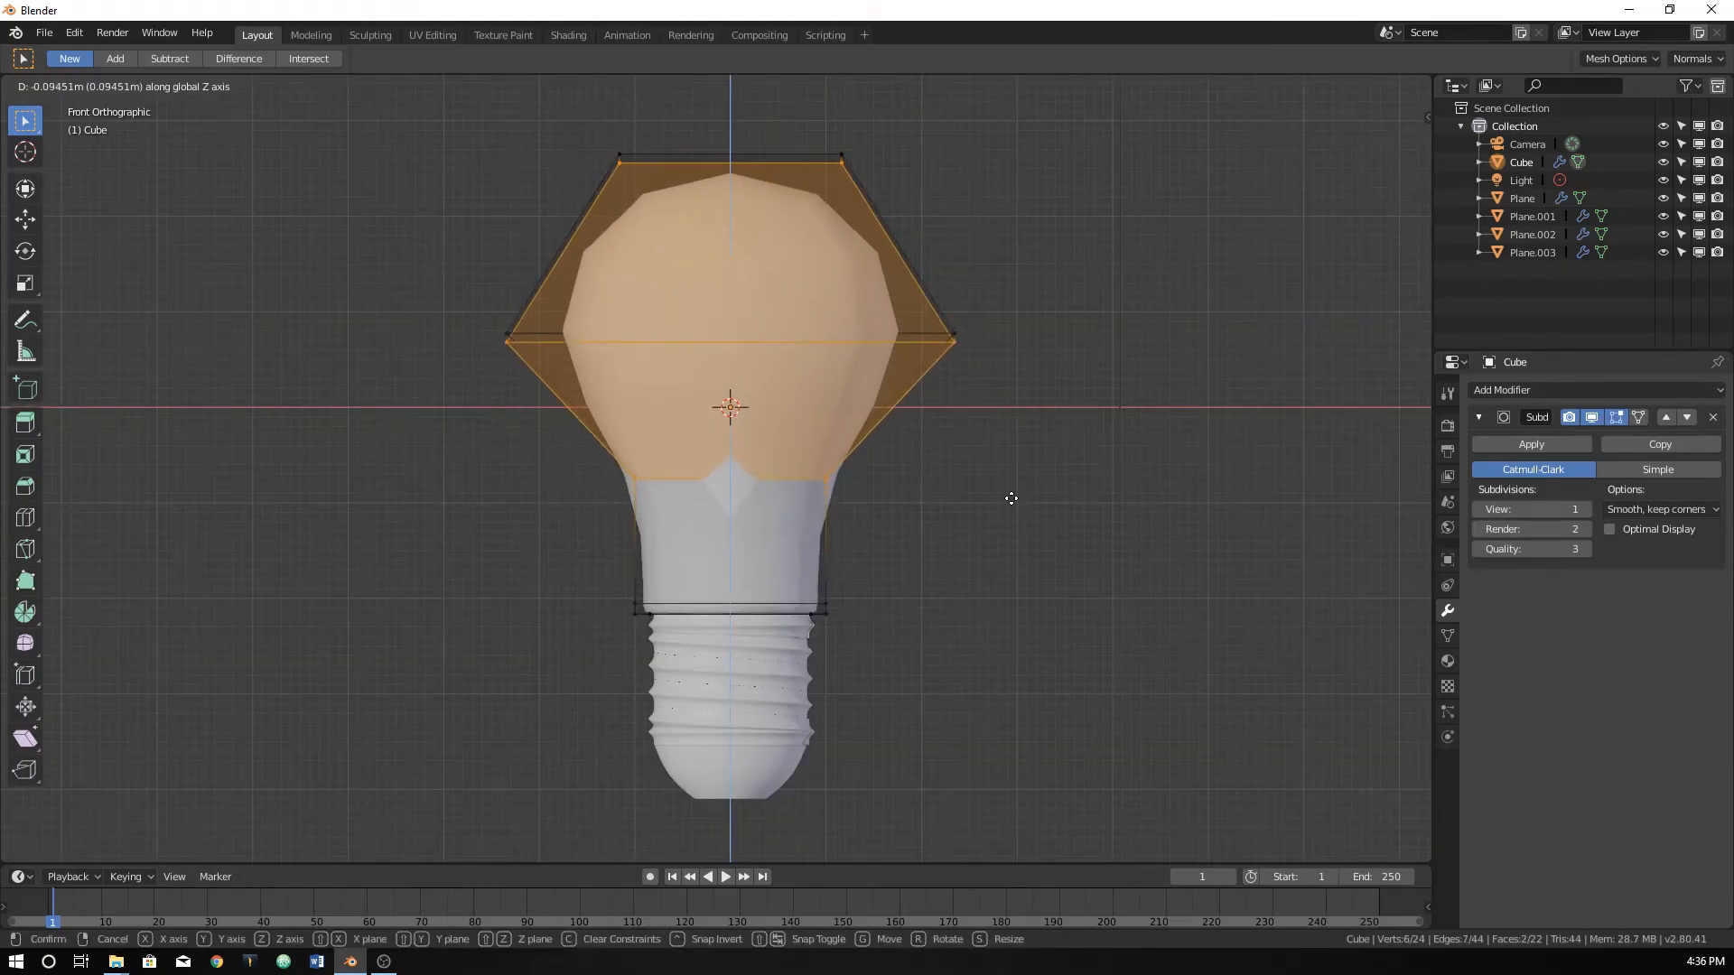
{"action": "right_click", "coordinate": [1011, 499]}
{"action": "key", "text": "z"}
{"action": "left_click", "coordinate": [900, 478]}
{"action": "mouse_move", "coordinate": [394, 109]}
{"action": "left_mouse_down"}
{"action": "mouse_move", "coordinate": [1072, 469]}
{"action": "mouse_move", "coordinate": [1080, 497]}
{"action": "left_mouse_up"}
{"action": "key", "text": "g"}
{"action": "key", "text": "z"}
{"action": "left_click", "coordinate": [1072, 511]}
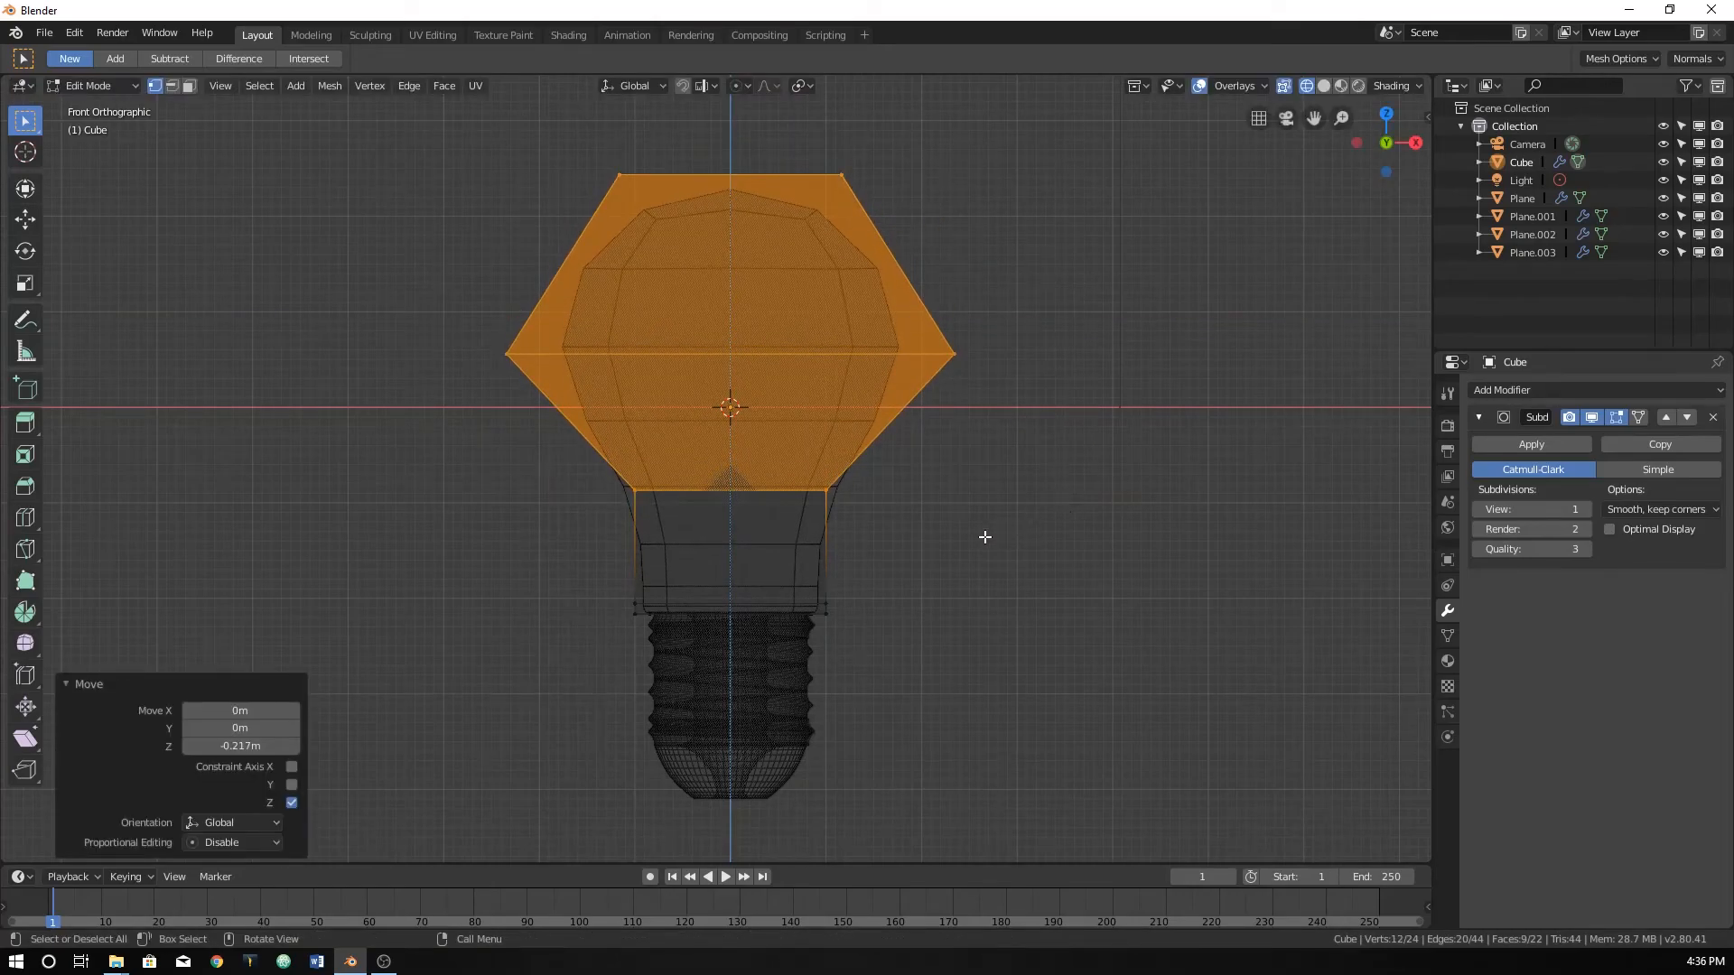
Lower the bulb's two uppermost vertex rows slightly along Z.
{"action": "left_click_drag", "start_coordinate": [414, 154], "coordinate": [1103, 420]}
{"action": "key", "text": "g"}
{"action": "key", "text": "z"}
{"action": "left_click", "coordinate": [1102, 432]}
Lower the bulb's topmost vertex row along Z to flatten the crown, and return to Object Mode in solid shading.
{"action": "left_click_drag", "start_coordinate": [545, 189], "coordinate": [912, 169]}
{"action": "key", "text": "g"}
{"action": "key", "text": "z"}
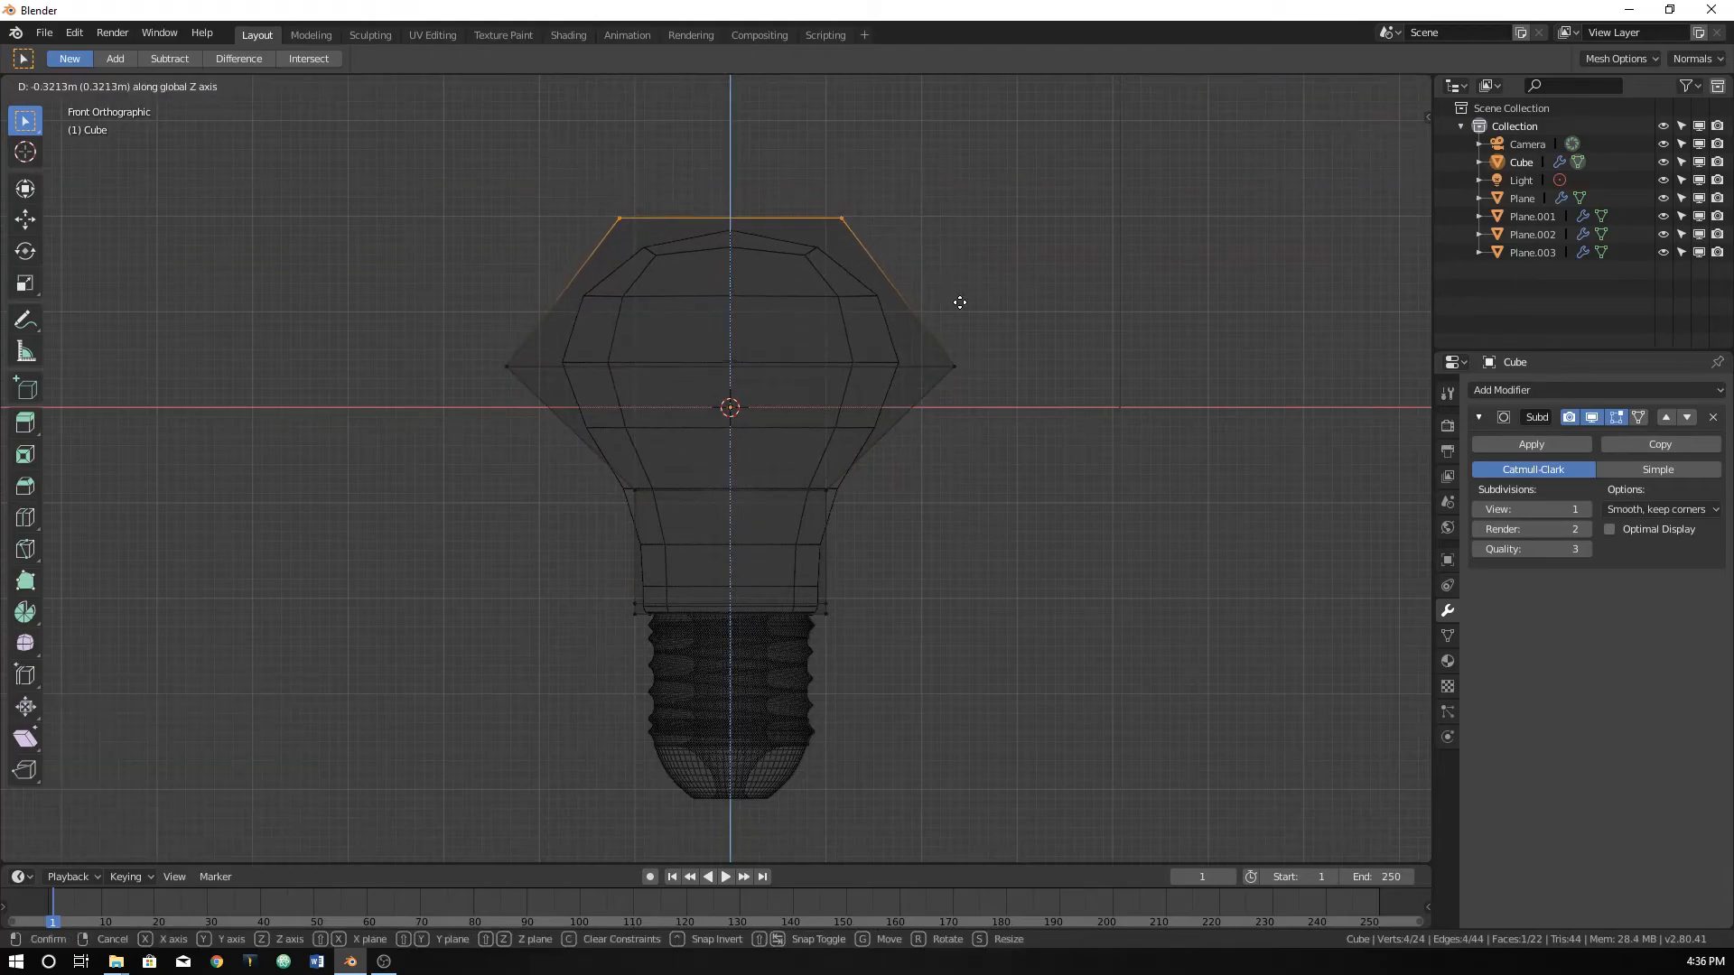
{"action": "left_click", "coordinate": [960, 295]}
{"action": "key", "text": "Tab"}
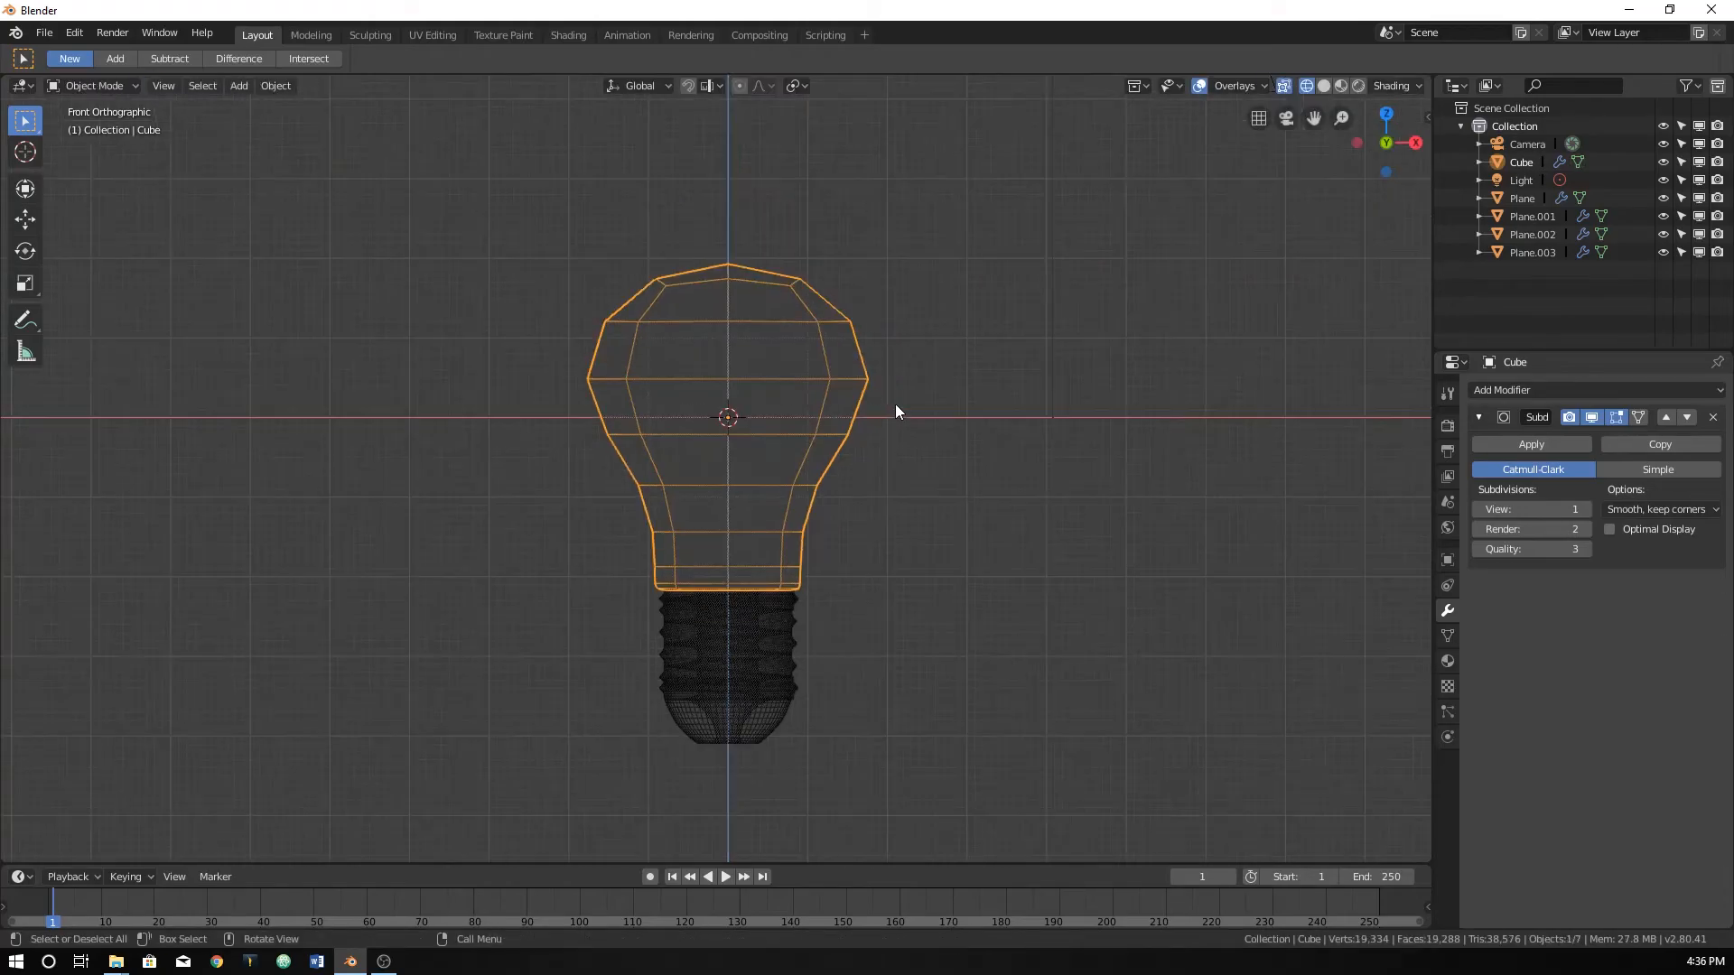
{"action": "key", "text": "z"}
{"action": "left_click", "coordinate": [1010, 408]}
Duplicate the rounded bottom piece of the base and place the copy about 0.575 m further down along Z.
{"action": "scroll", "coordinate": [913, 495], "scroll_direction": "down", "scroll_amount": 2}
{"action": "middle_click_drag", "start_coordinate": [914, 497], "coordinate": [941, 472]}
{"action": "middle_click_drag", "start_coordinate": [736, 716], "coordinate": [603, 400], "text": "shift"}
{"action": "scroll", "coordinate": [739, 497], "scroll_direction": "up", "scroll_amount": 5}
{"action": "scroll", "coordinate": [745, 481], "scroll_direction": "up", "scroll_amount": 3}
{"action": "left_click", "coordinate": [684, 460]}
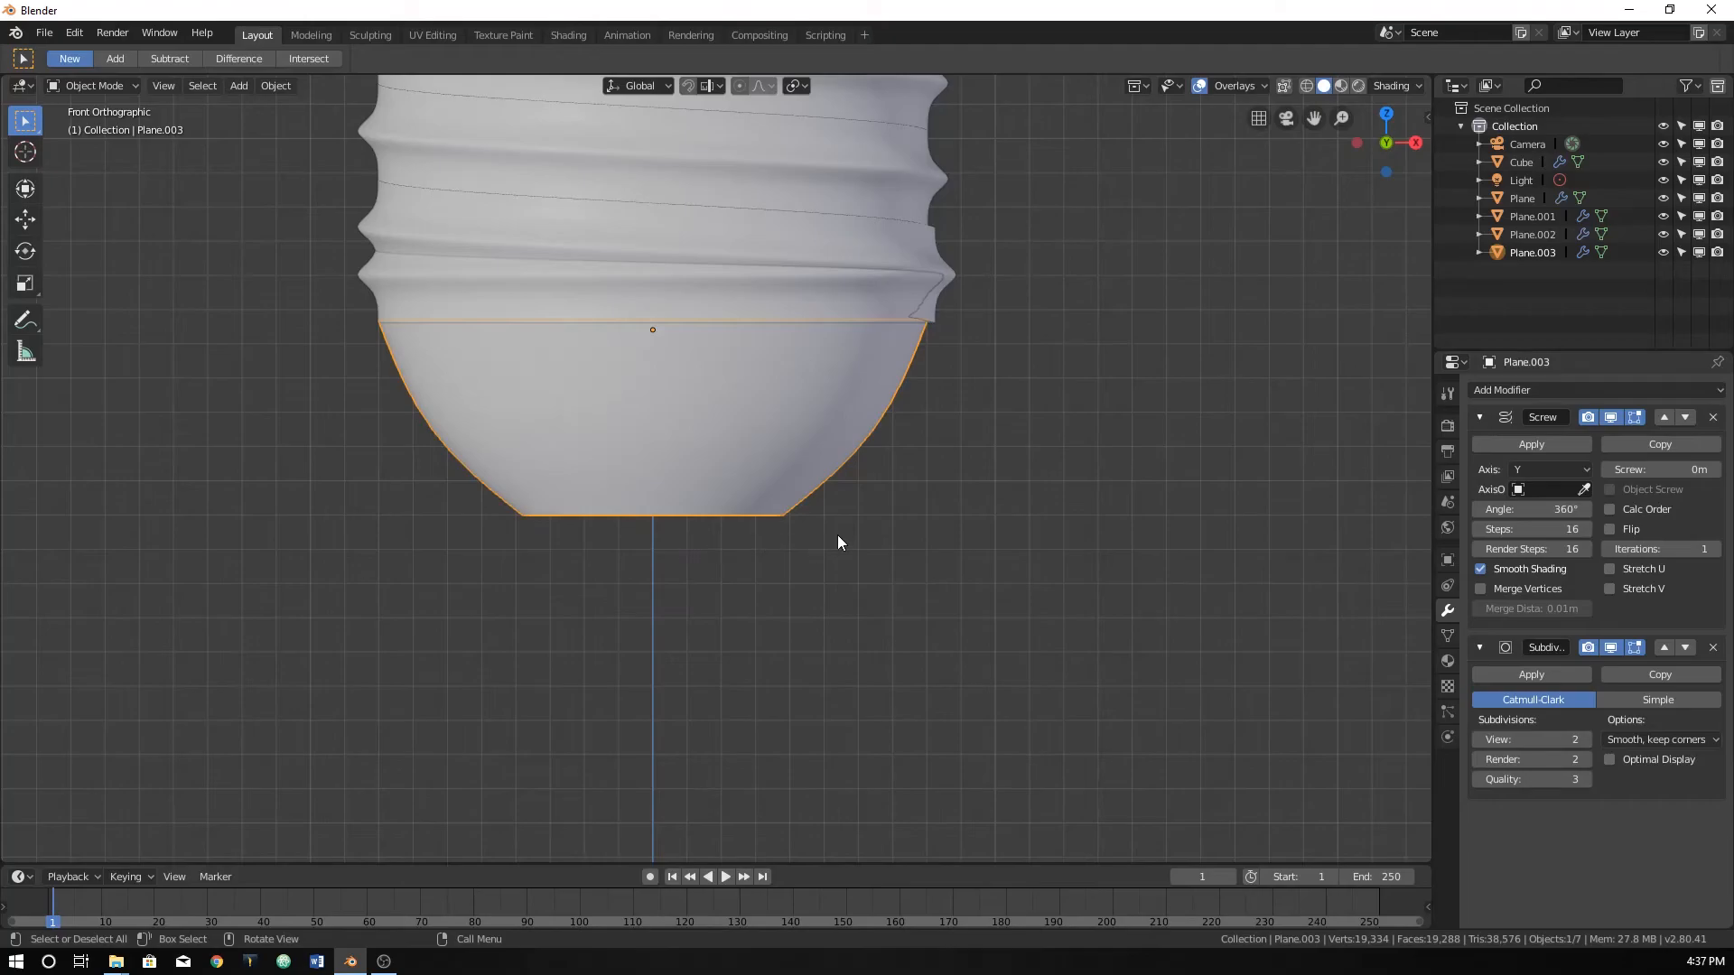
{"action": "key", "text": "shift+d"}
{"action": "key", "text": "z"}
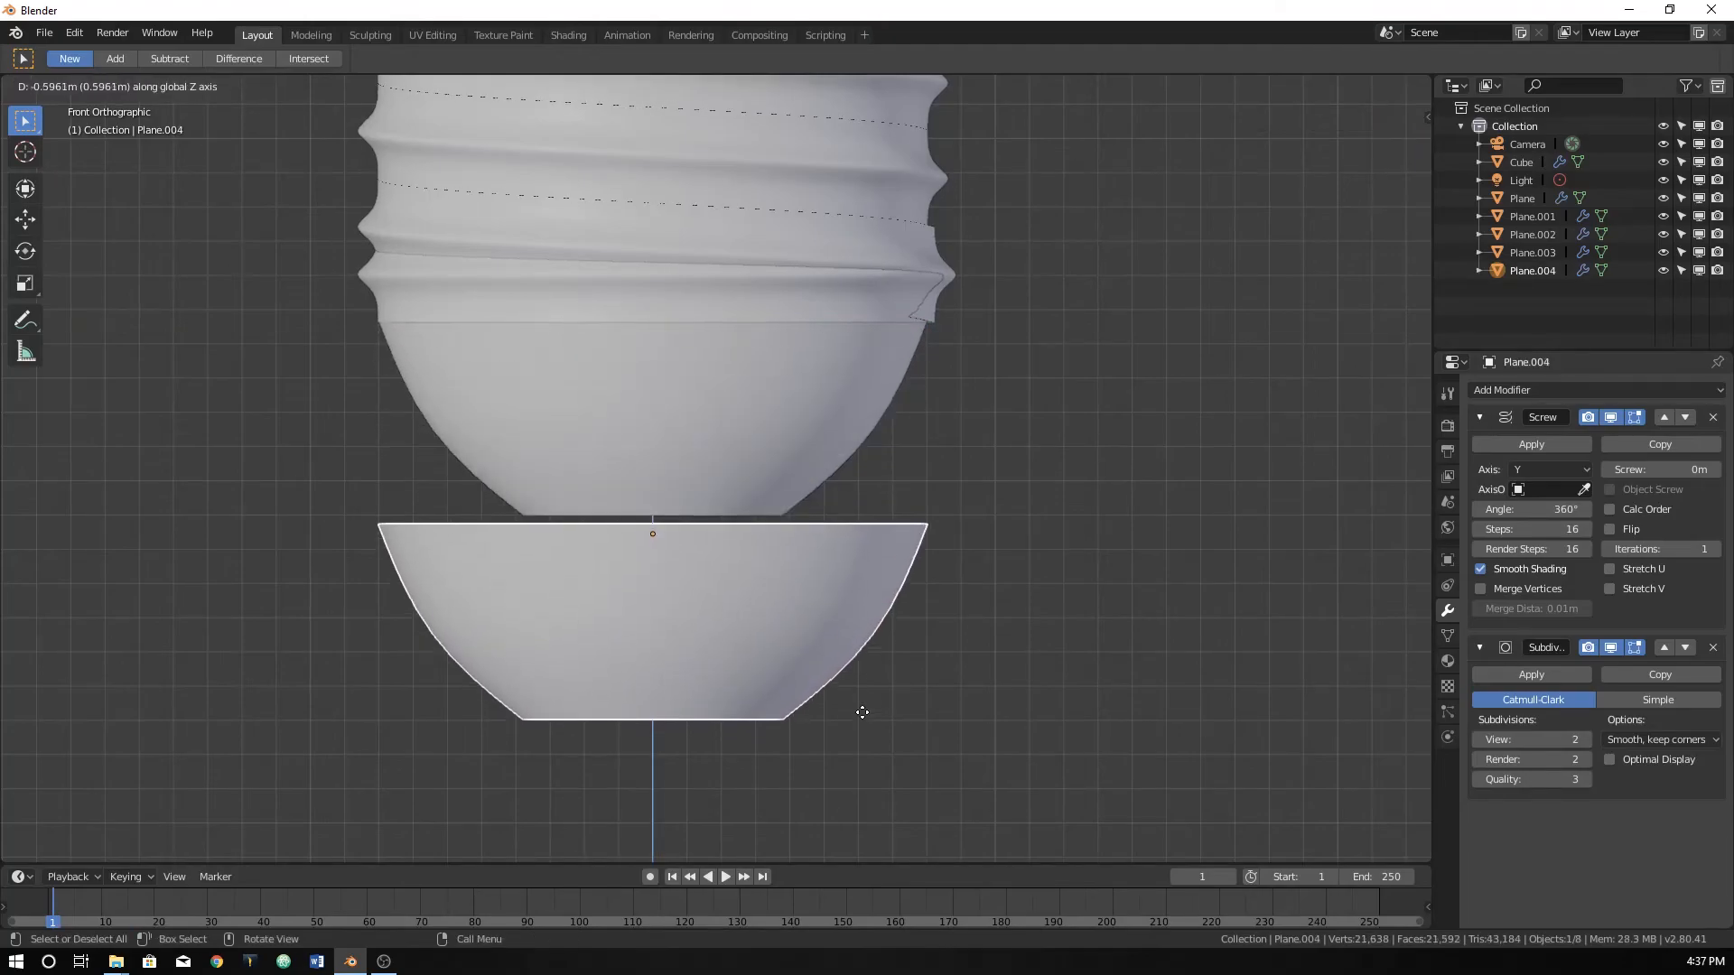
{"action": "left_click", "coordinate": [861, 708]}
In Edit Mode with wireframe shading, move the copy's profile vertices, except the inner bottom one, about 0.24 m inward along X.
{"action": "scroll", "coordinate": [729, 668], "scroll_direction": "up", "scroll_amount": 5}
{"action": "scroll", "coordinate": [736, 661], "scroll_direction": "down", "scroll_amount": 2}
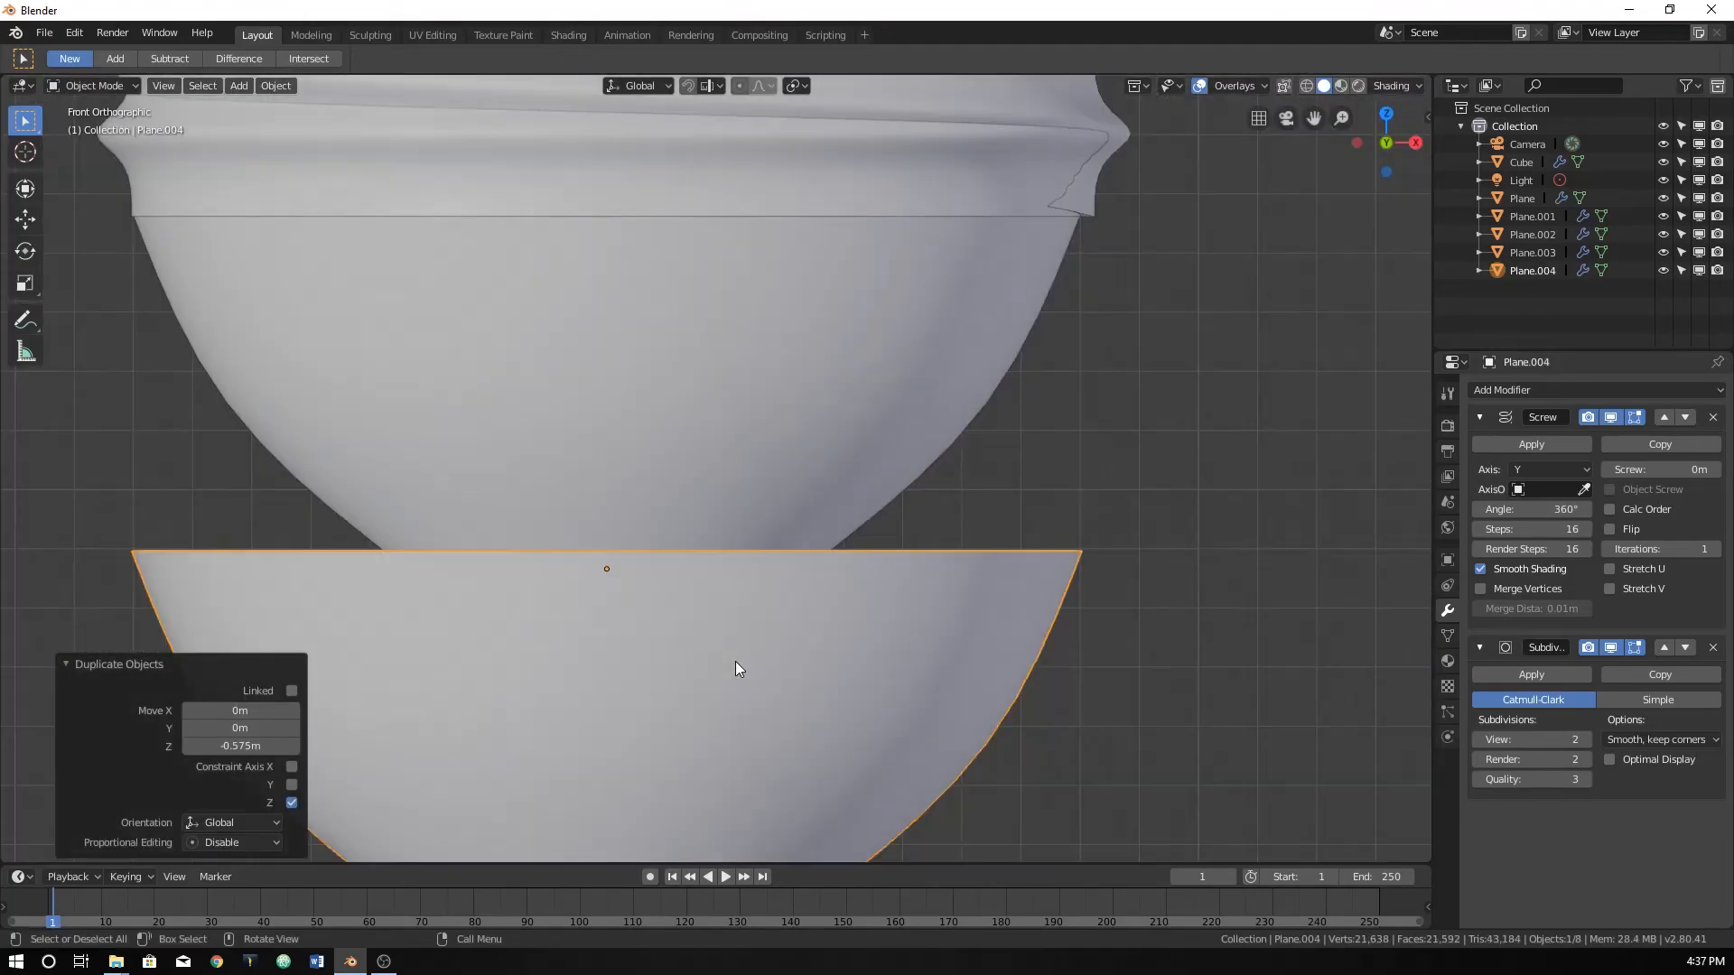
{"action": "middle_click_drag", "start_coordinate": [827, 580], "coordinate": [972, 388], "text": "shift"}
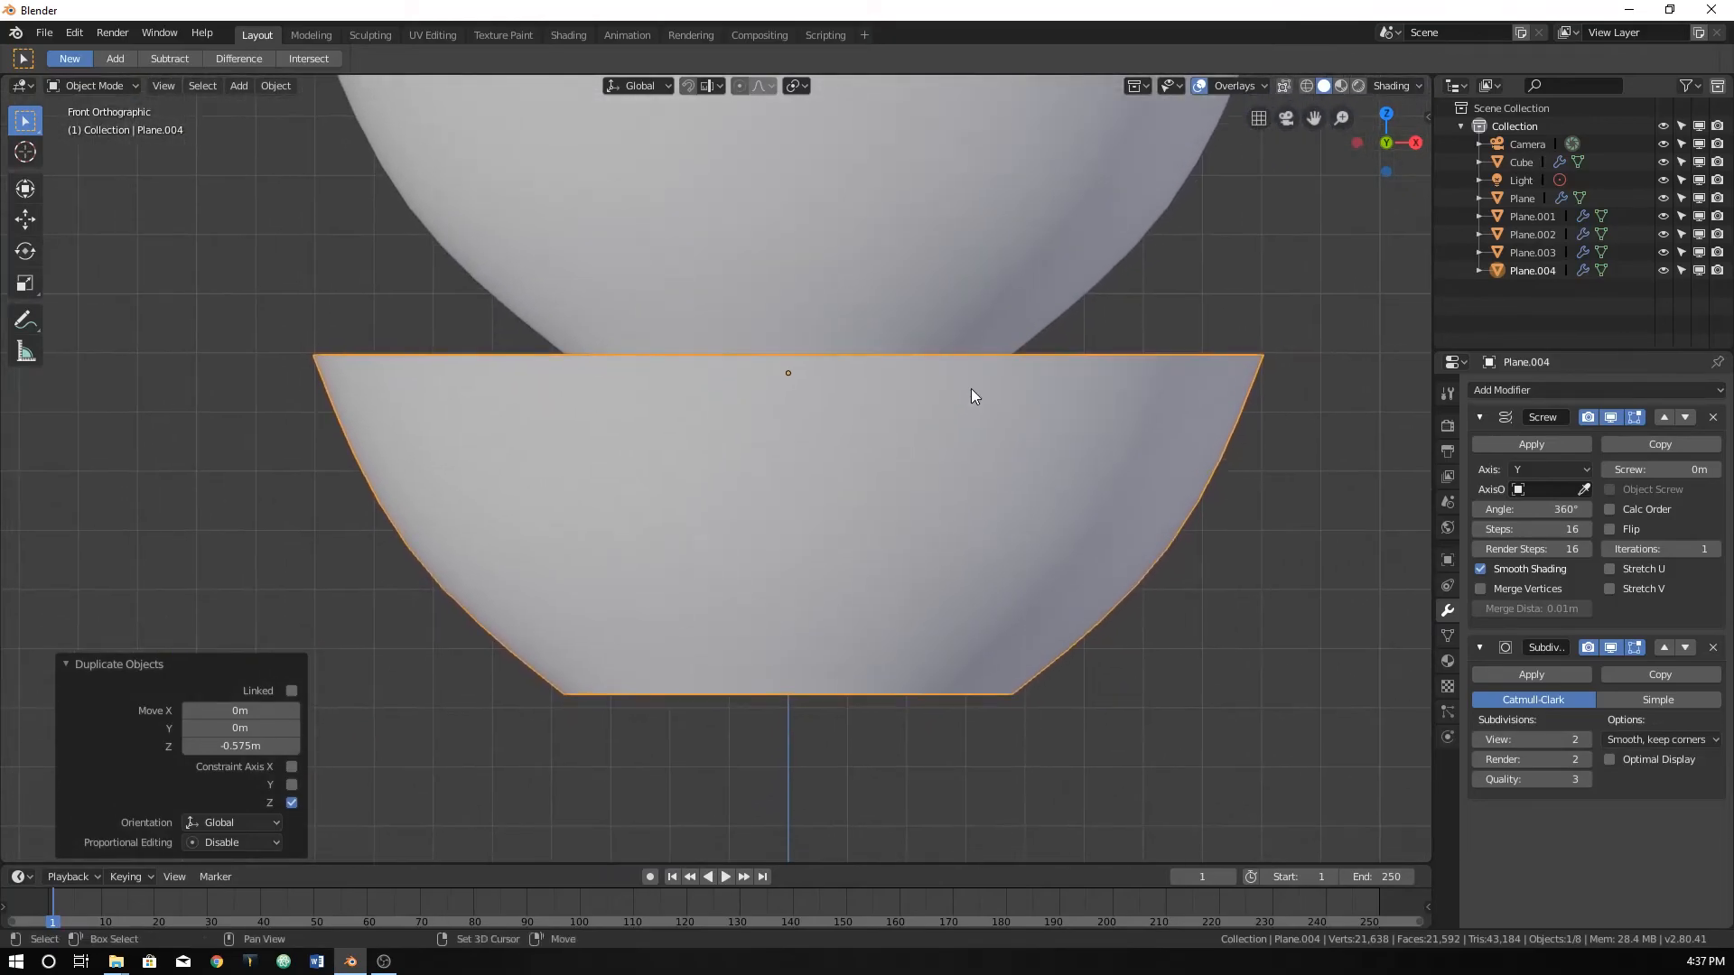
{"action": "key", "text": "Tab"}
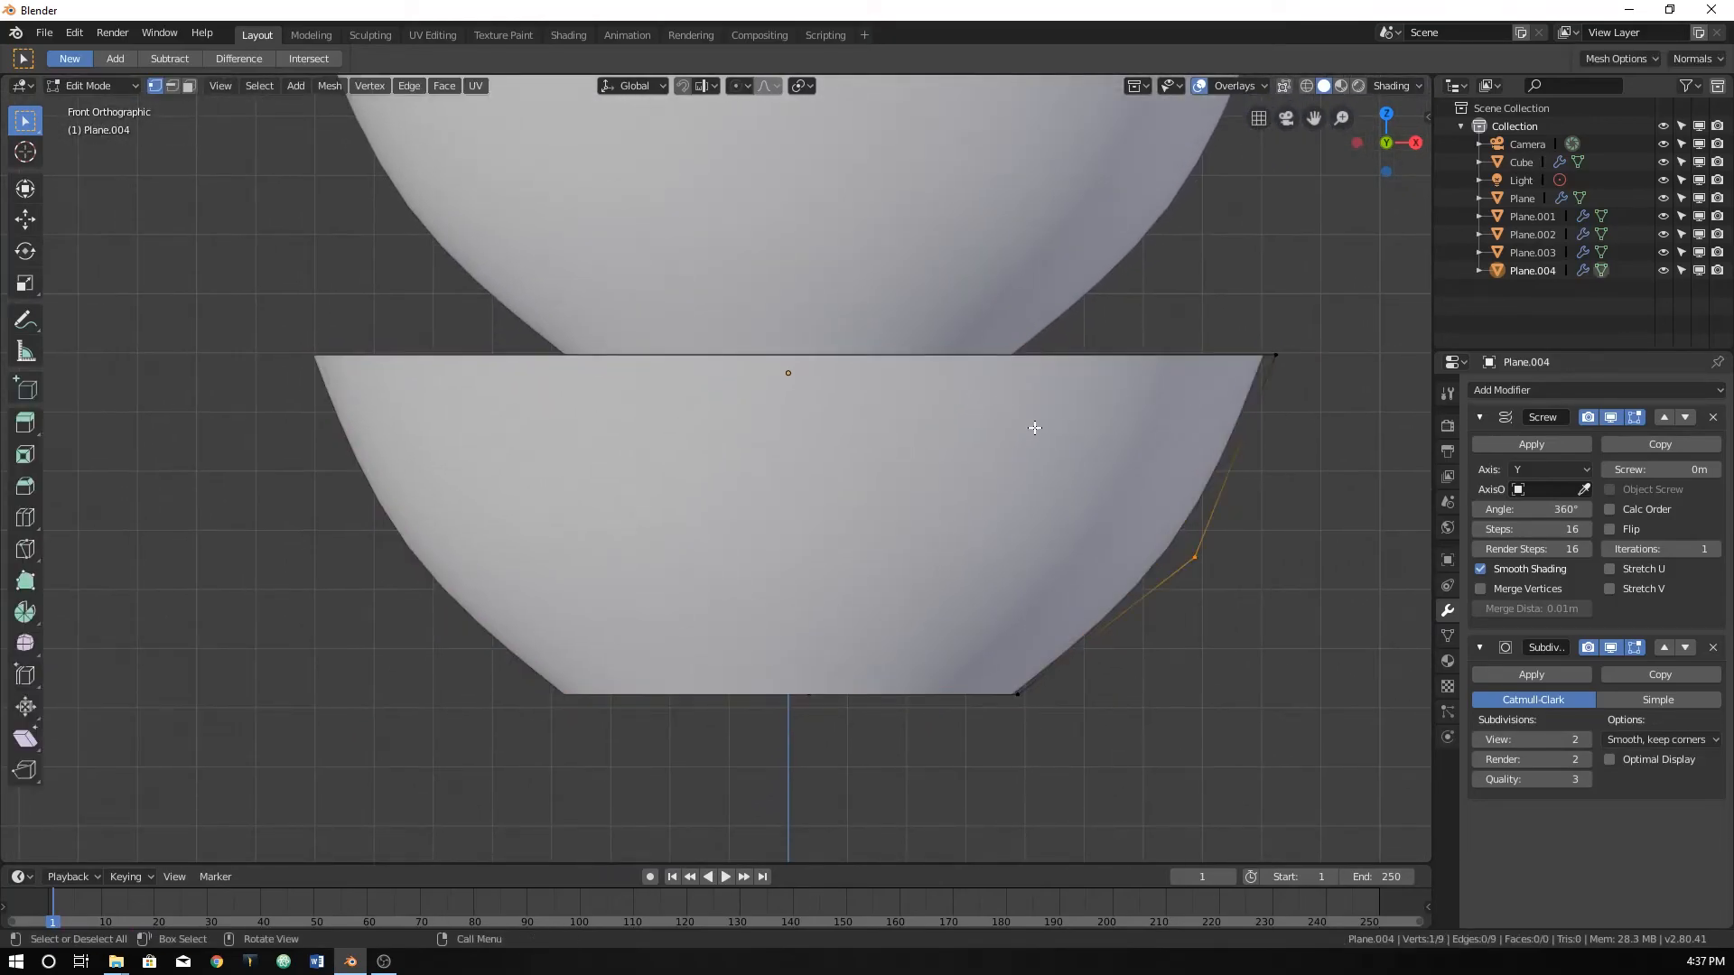
{"action": "key", "text": "shift+z"}
{"action": "left_click_drag", "start_coordinate": [884, 305], "coordinate": [1318, 737]}
{"action": "key", "text": "g"}
{"action": "key", "text": "x"}
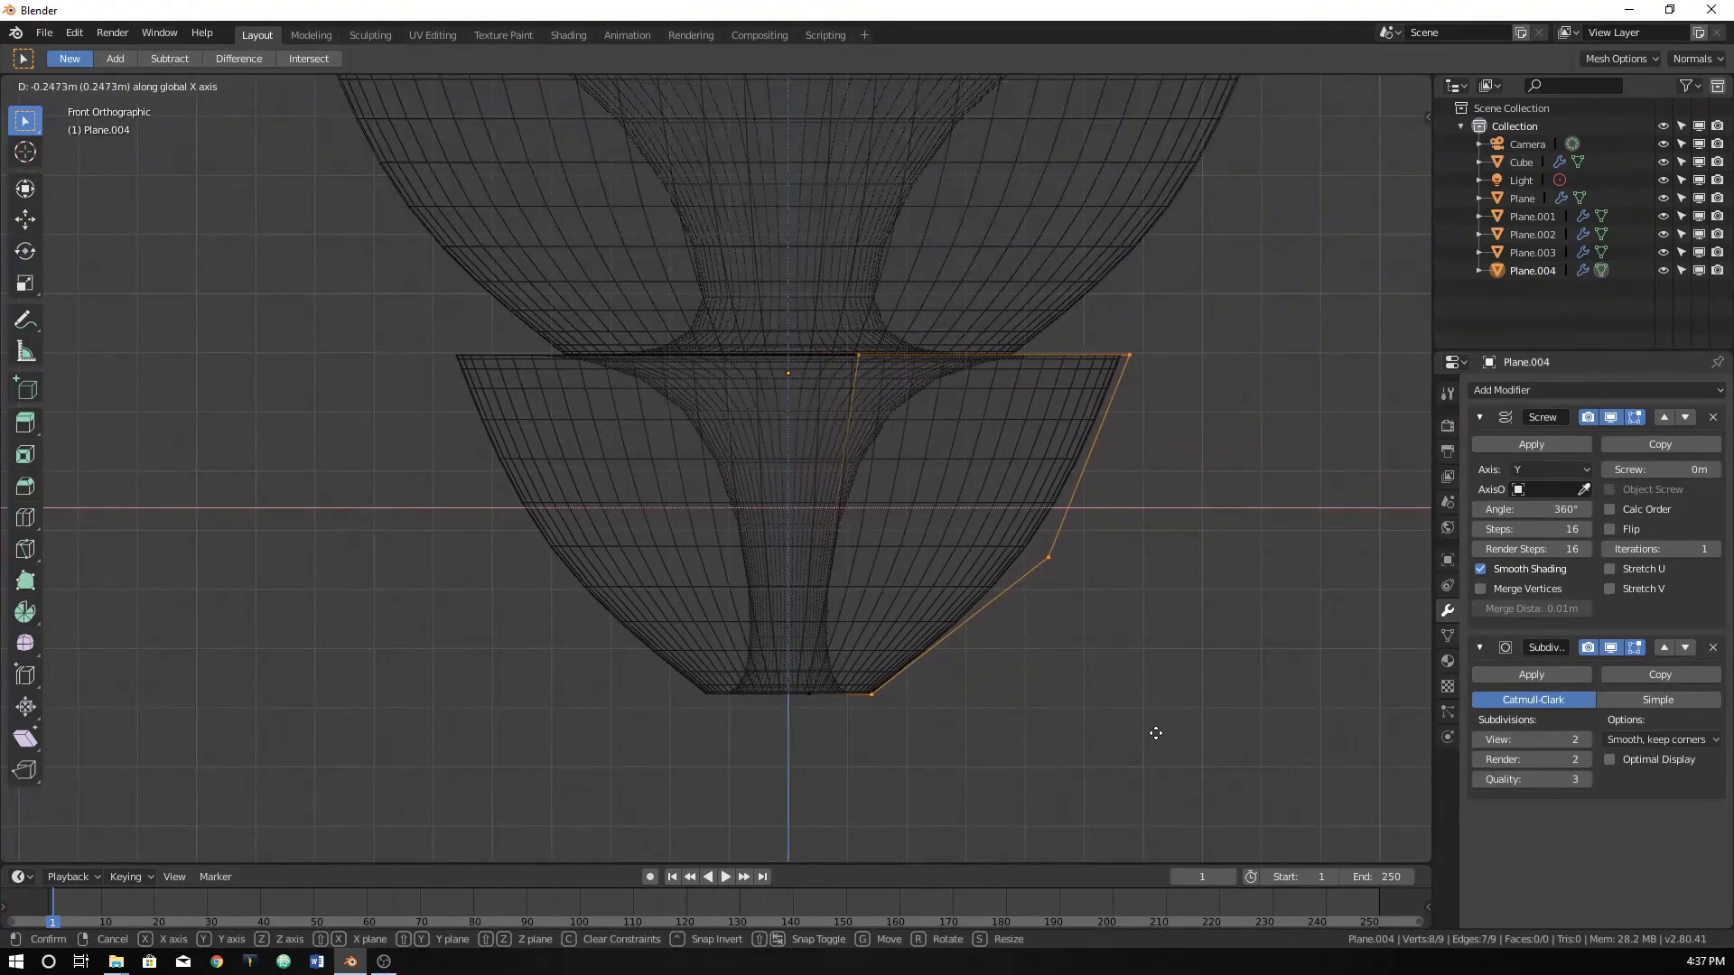
{"action": "left_click", "coordinate": [1161, 734]}
{"action": "left_click_drag", "start_coordinate": [793, 672], "coordinate": [845, 733]}
{"action": "key", "text": "g"}
{"action": "key", "text": "x"}
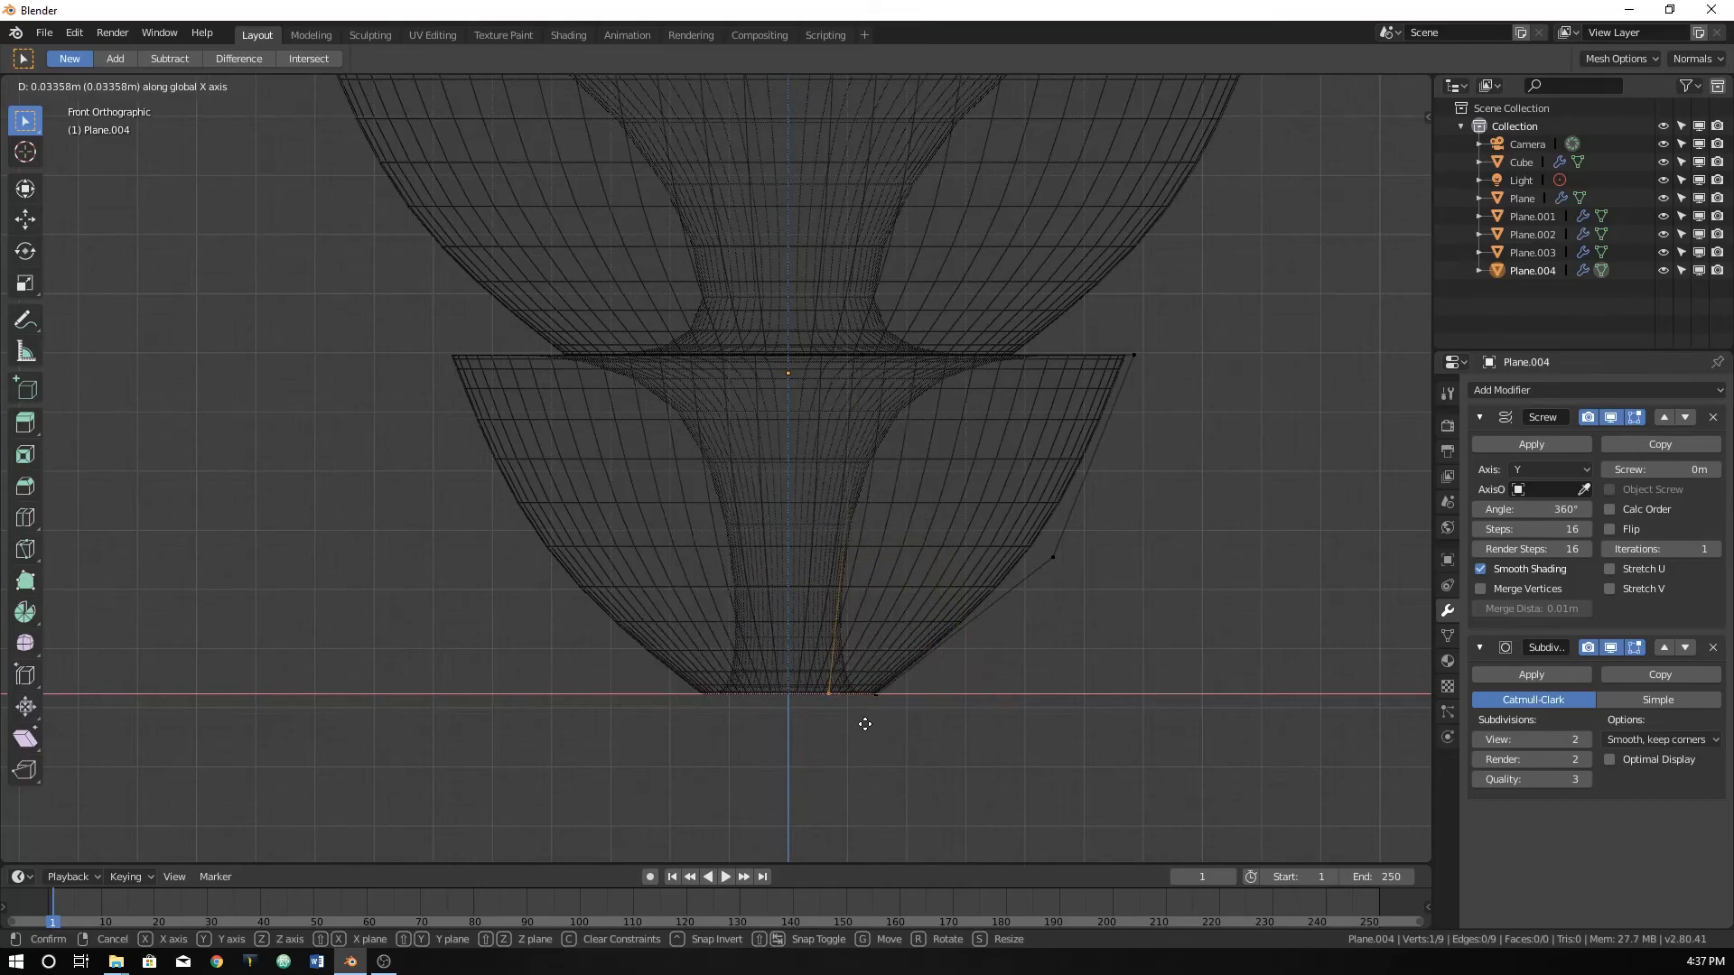
{"action": "left_click", "coordinate": [844, 723]}
Move the copy's outer bottom vertex and middle wall vertex inward along X to narrow the tip.
{"action": "left_click_drag", "start_coordinate": [864, 679], "coordinate": [903, 718]}
{"action": "key", "text": "g"}
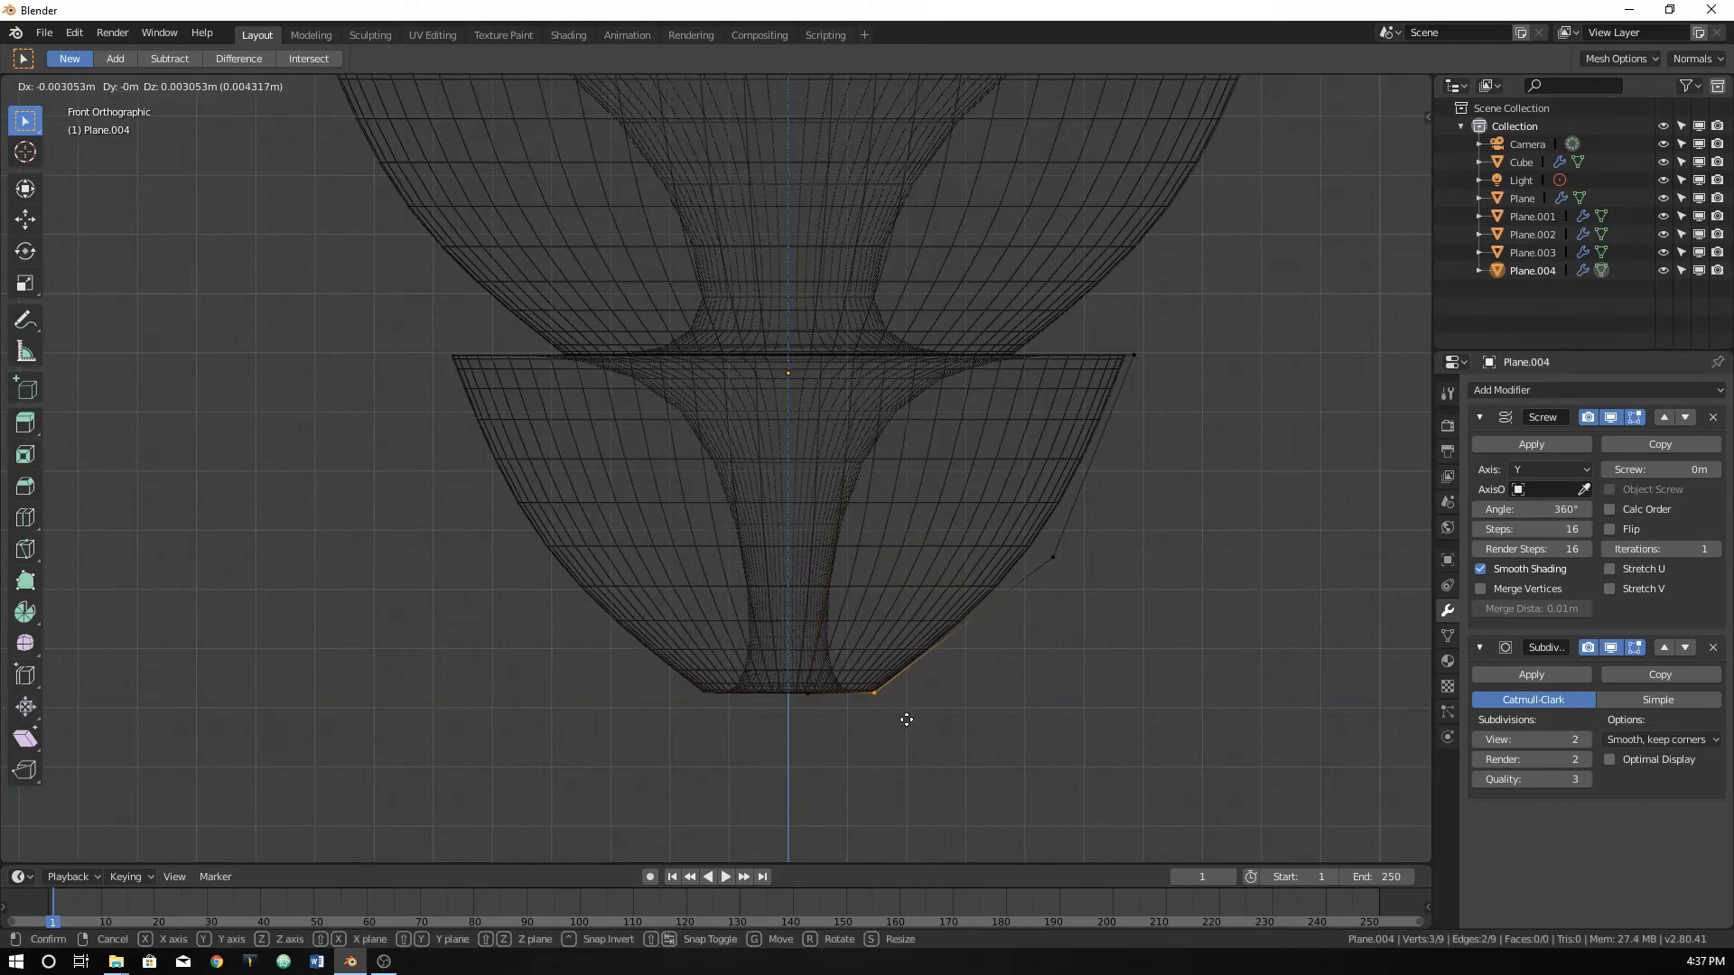
{"action": "key", "text": "x"}
{"action": "left_click", "coordinate": [873, 720]}
{"action": "left_click_drag", "start_coordinate": [962, 534], "coordinate": [1145, 644]}
{"action": "key", "text": "g"}
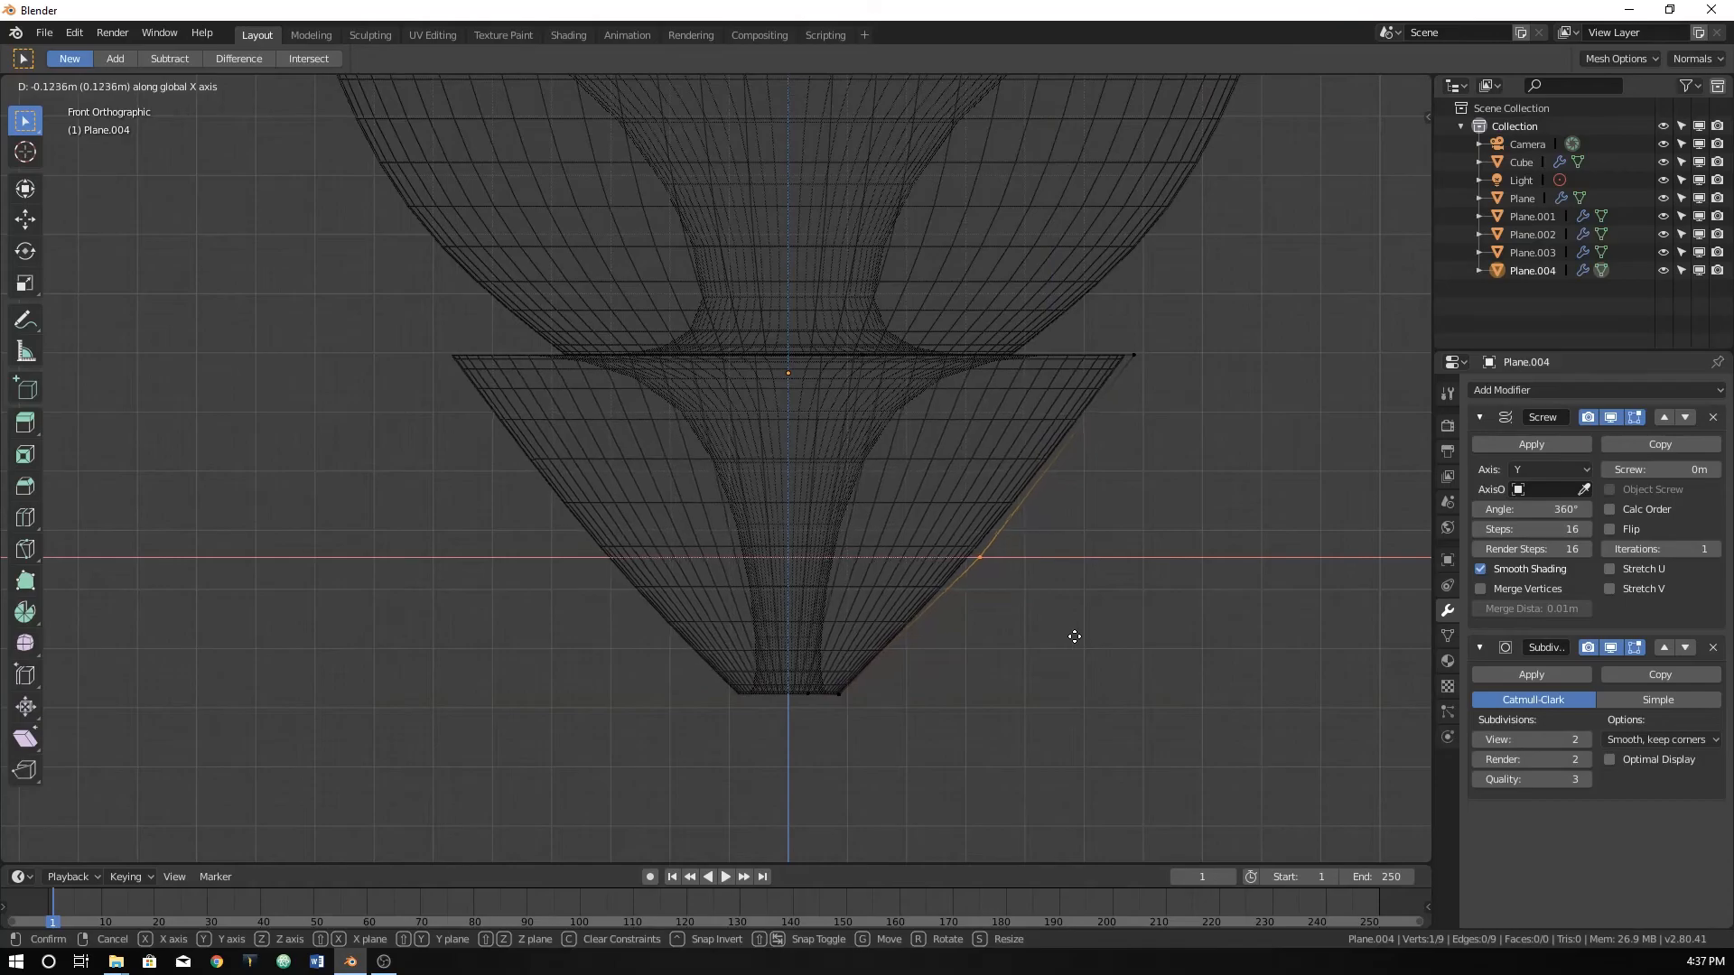
{"action": "left_click", "coordinate": [1075, 630]}
Move the copy's outer top vertex about 0.279 m inward along X.
{"action": "left_click_drag", "start_coordinate": [1088, 340], "coordinate": [1206, 425]}
{"action": "key", "text": "g"}
{"action": "key", "text": "x"}
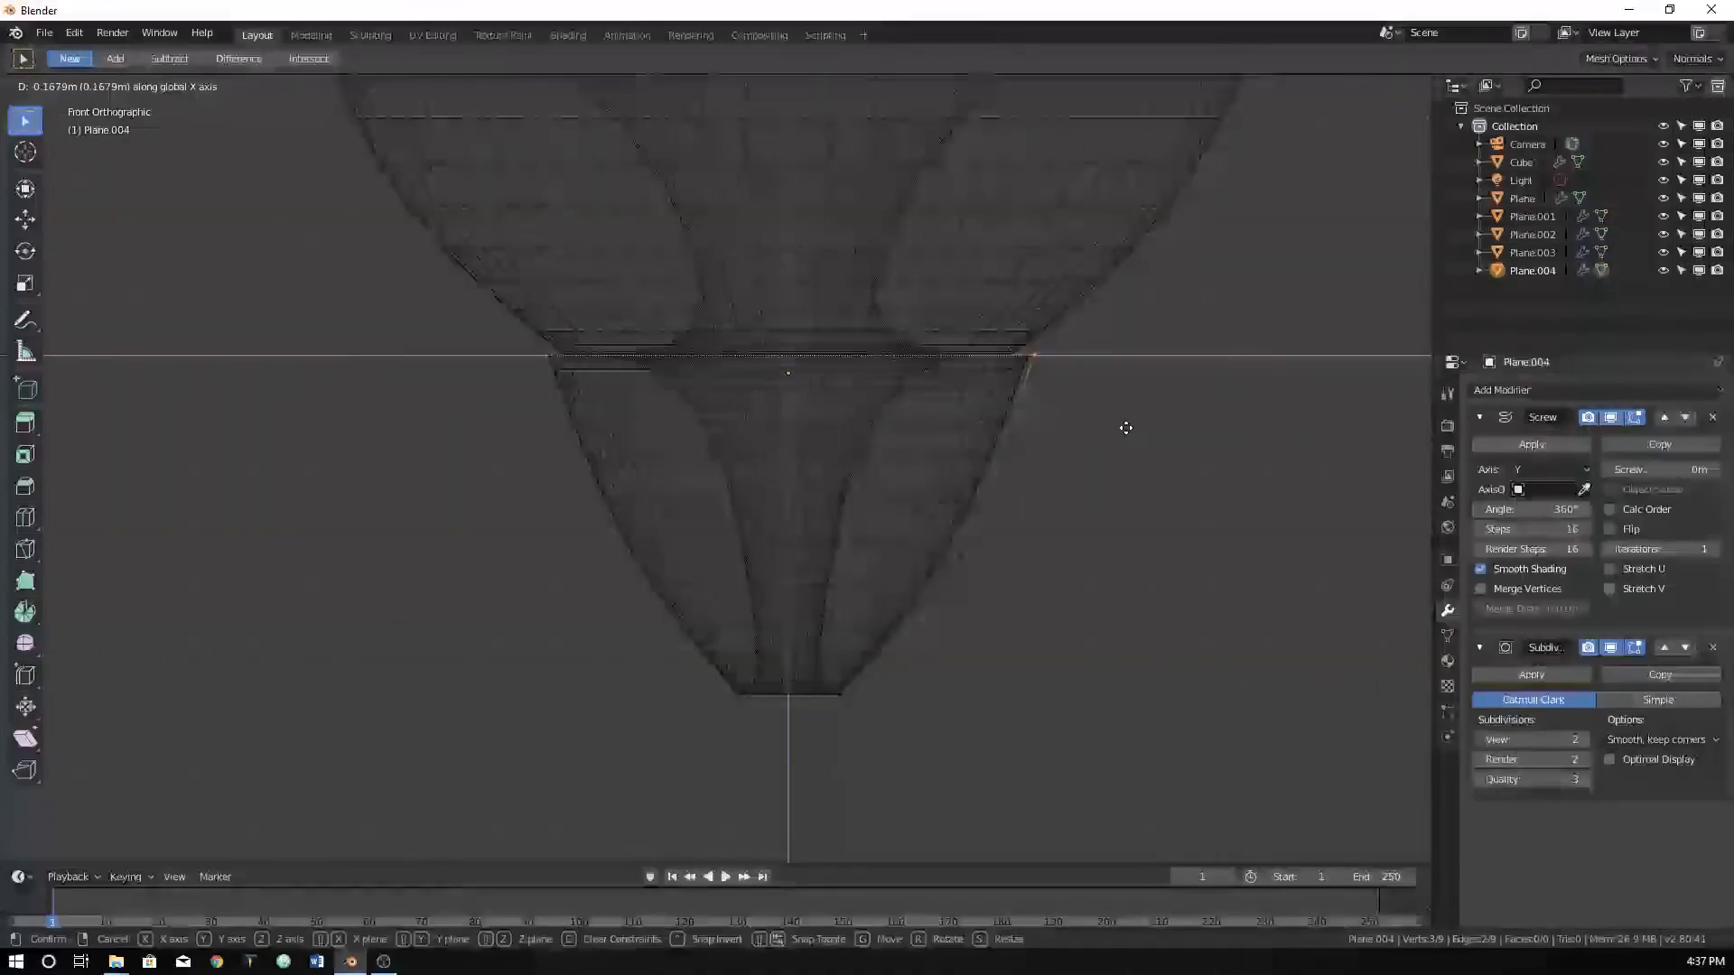
{"action": "left_click", "coordinate": [1063, 430]}
Nudge the copy's outer top vertex about 0.0243 m outward along X, closer to the rim of the piece above.
{"action": "scroll", "coordinate": [1059, 430], "scroll_direction": "up", "scroll_amount": 2}
{"action": "middle_click_drag", "start_coordinate": [1060, 430], "coordinate": [895, 585], "text": "shift"}
{"action": "scroll", "coordinate": [826, 487], "scroll_direction": "up", "scroll_amount": 2}
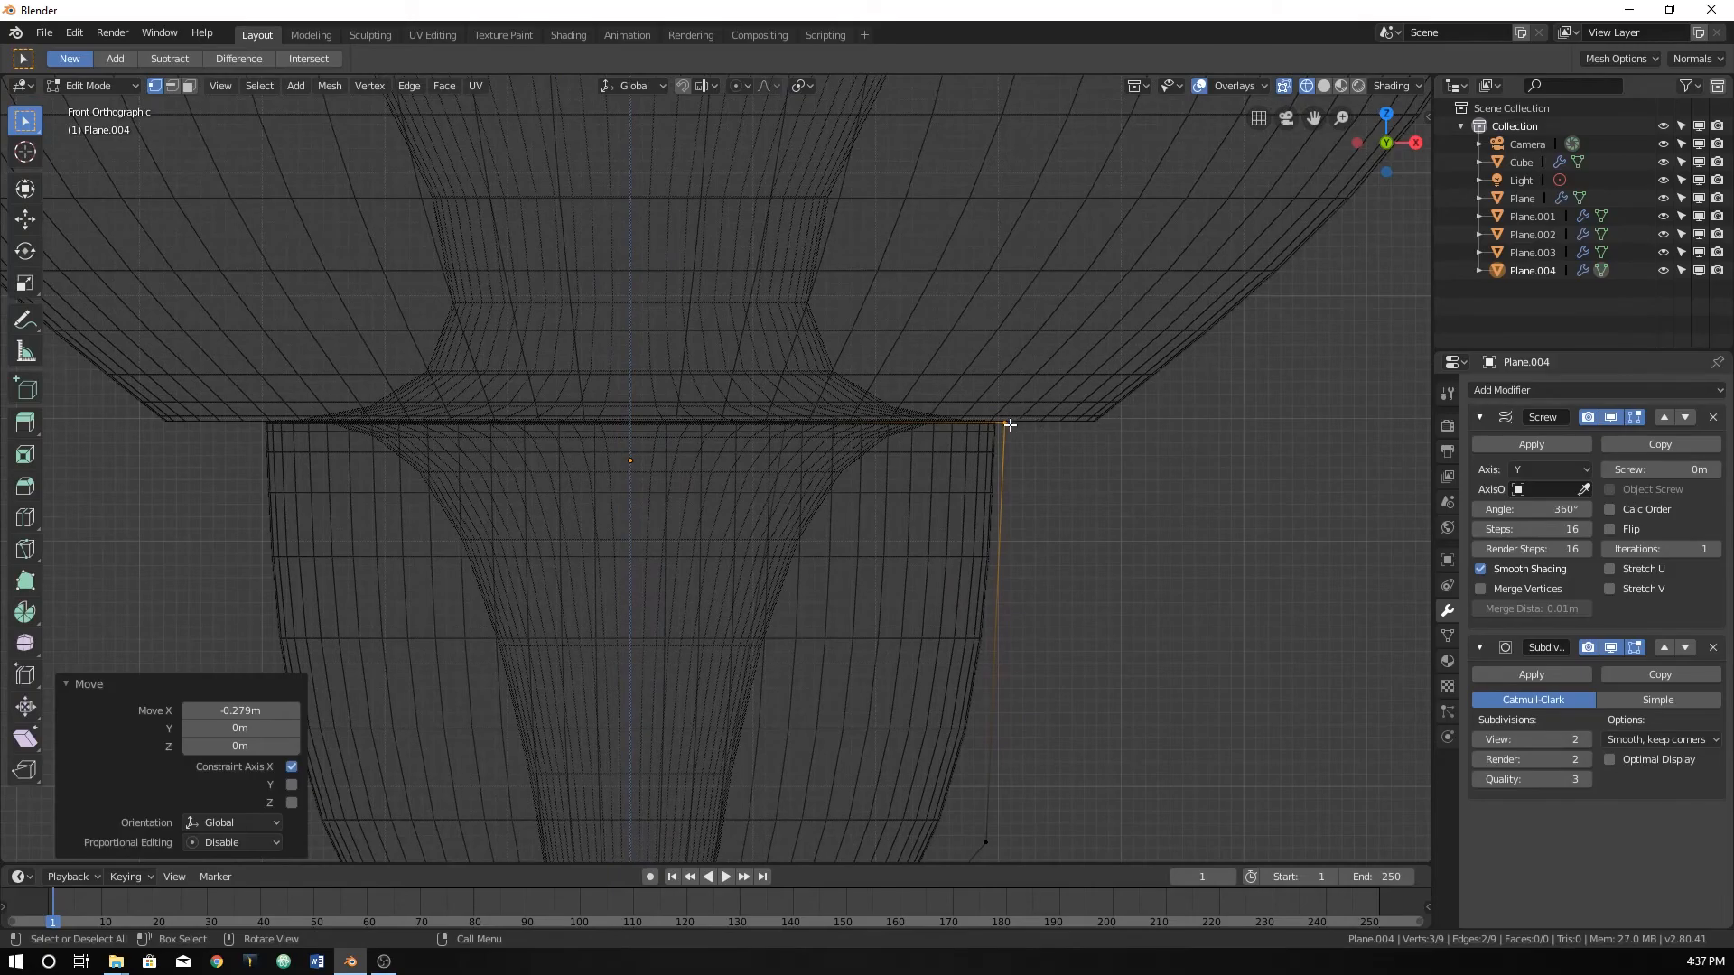
{"action": "key", "text": "g"}
{"action": "key", "text": "x"}
{"action": "left_click", "coordinate": [1066, 418]}
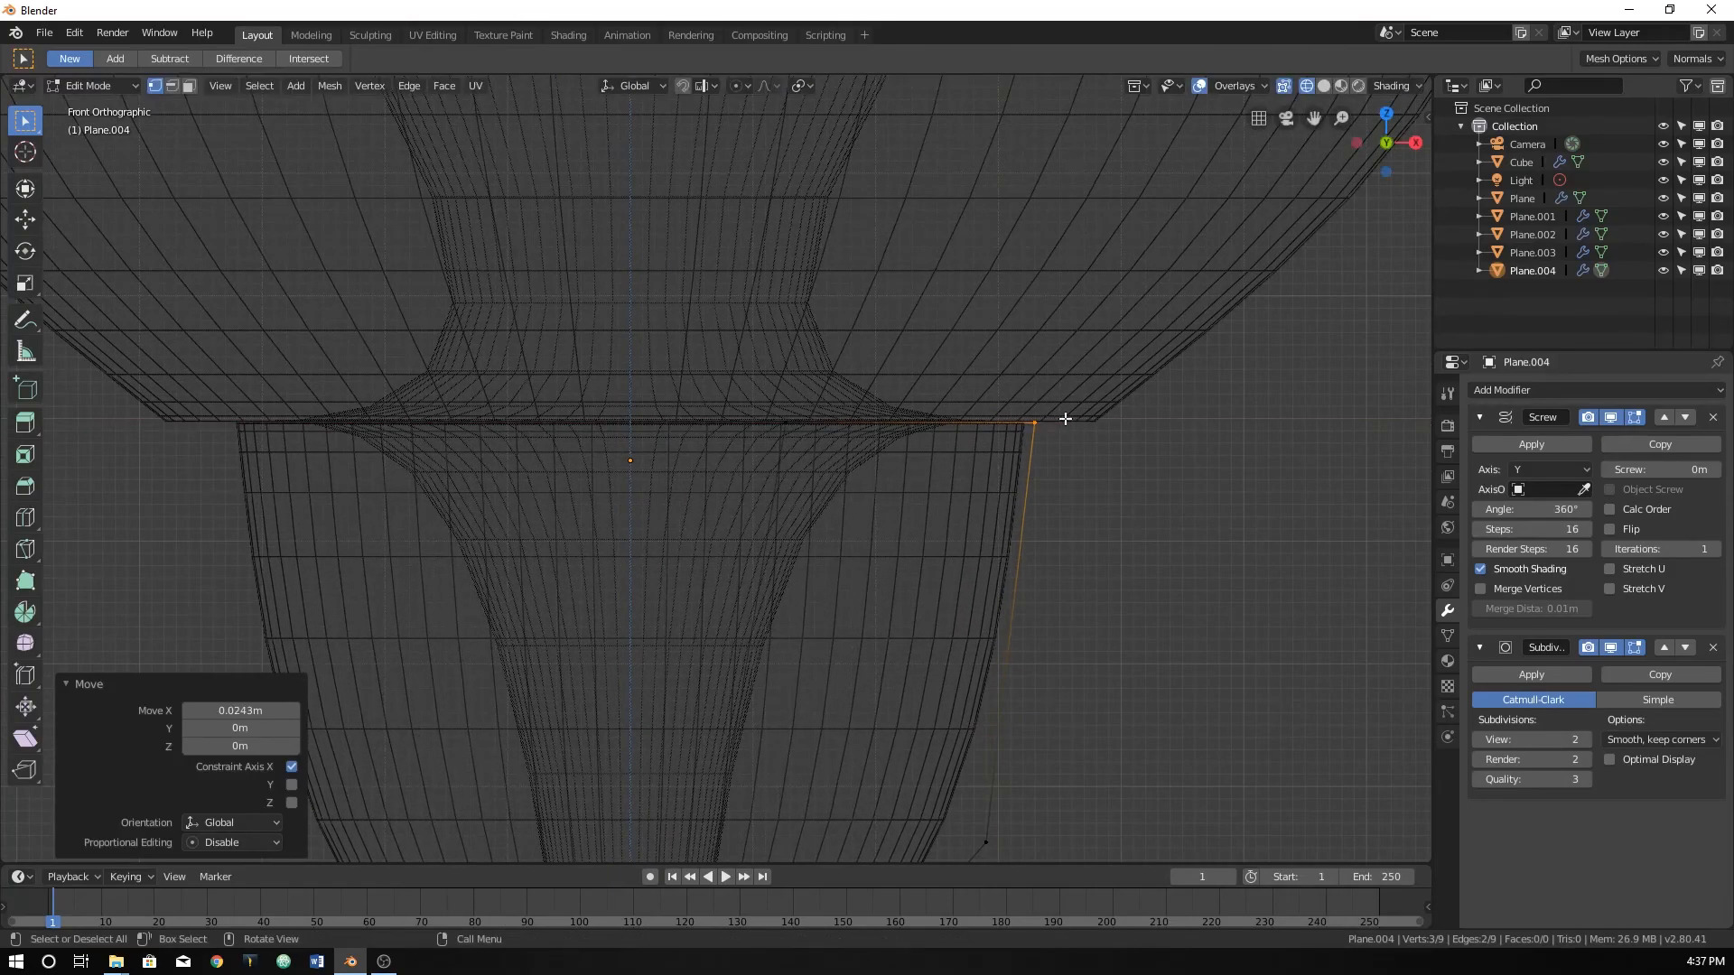
Raise the tip's middle and bottom vertices about 0.22 m along Z to shorten it.
{"action": "scroll", "coordinate": [1010, 503], "scroll_direction": "down", "scroll_amount": 8}
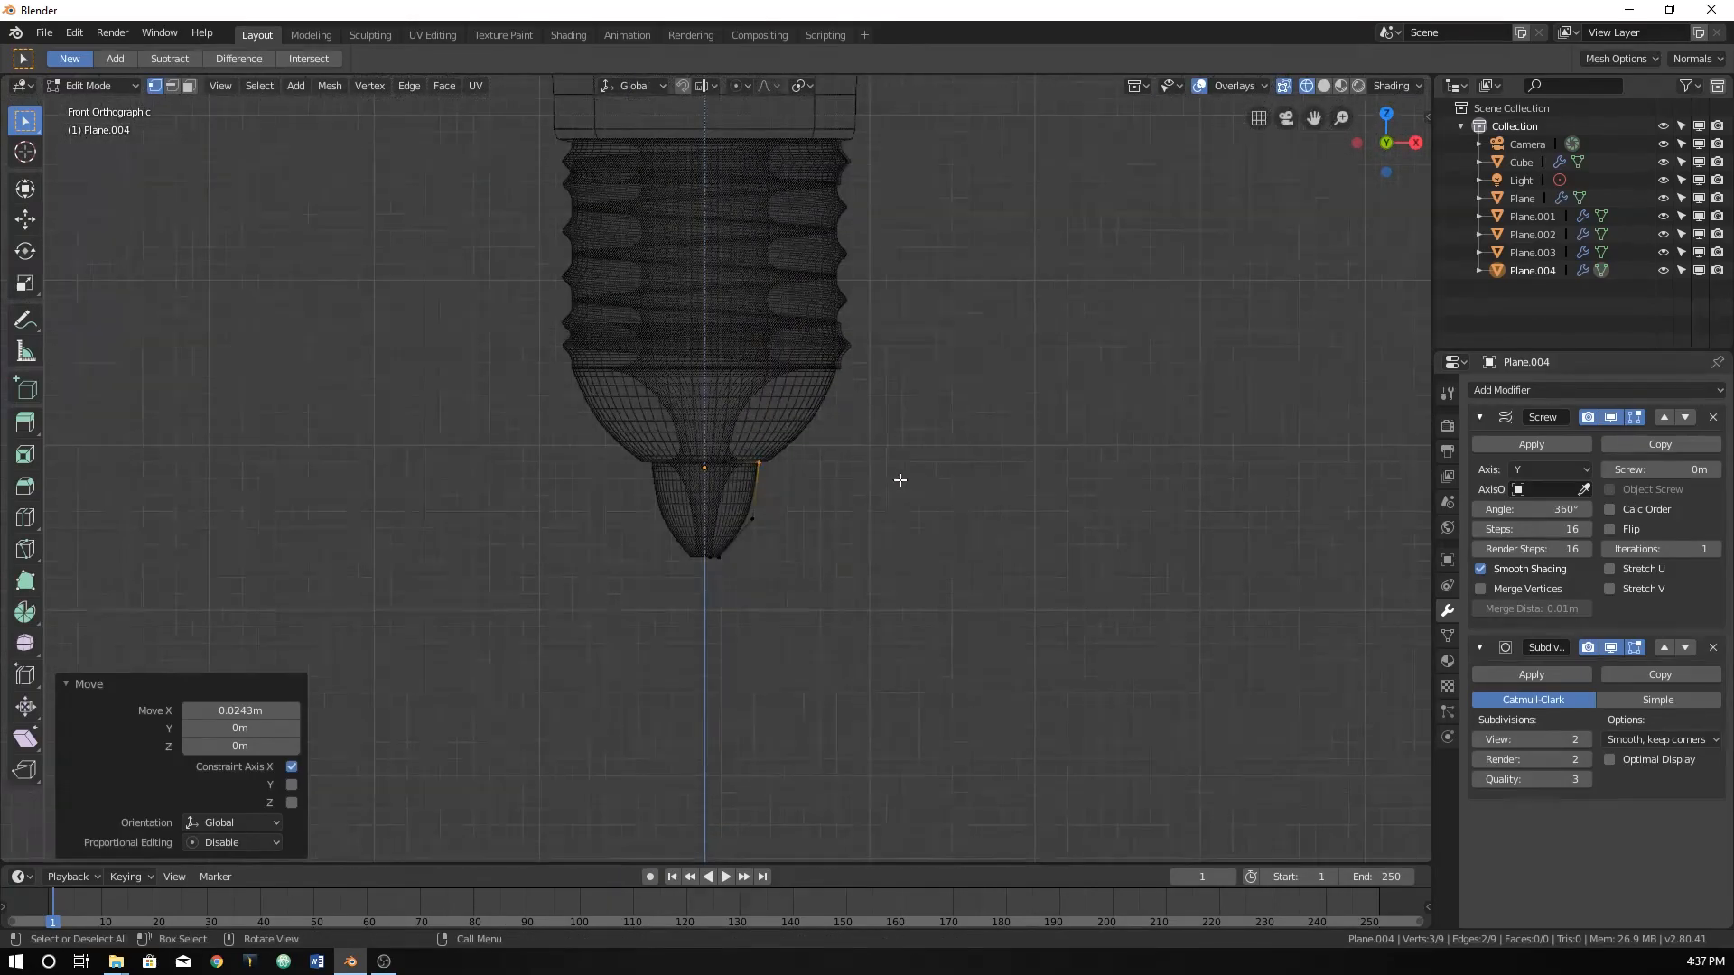
{"action": "scroll", "coordinate": [747, 511], "scroll_direction": "down", "scroll_amount": 3}
{"action": "scroll", "coordinate": [734, 536], "scroll_direction": "up", "scroll_amount": 4}
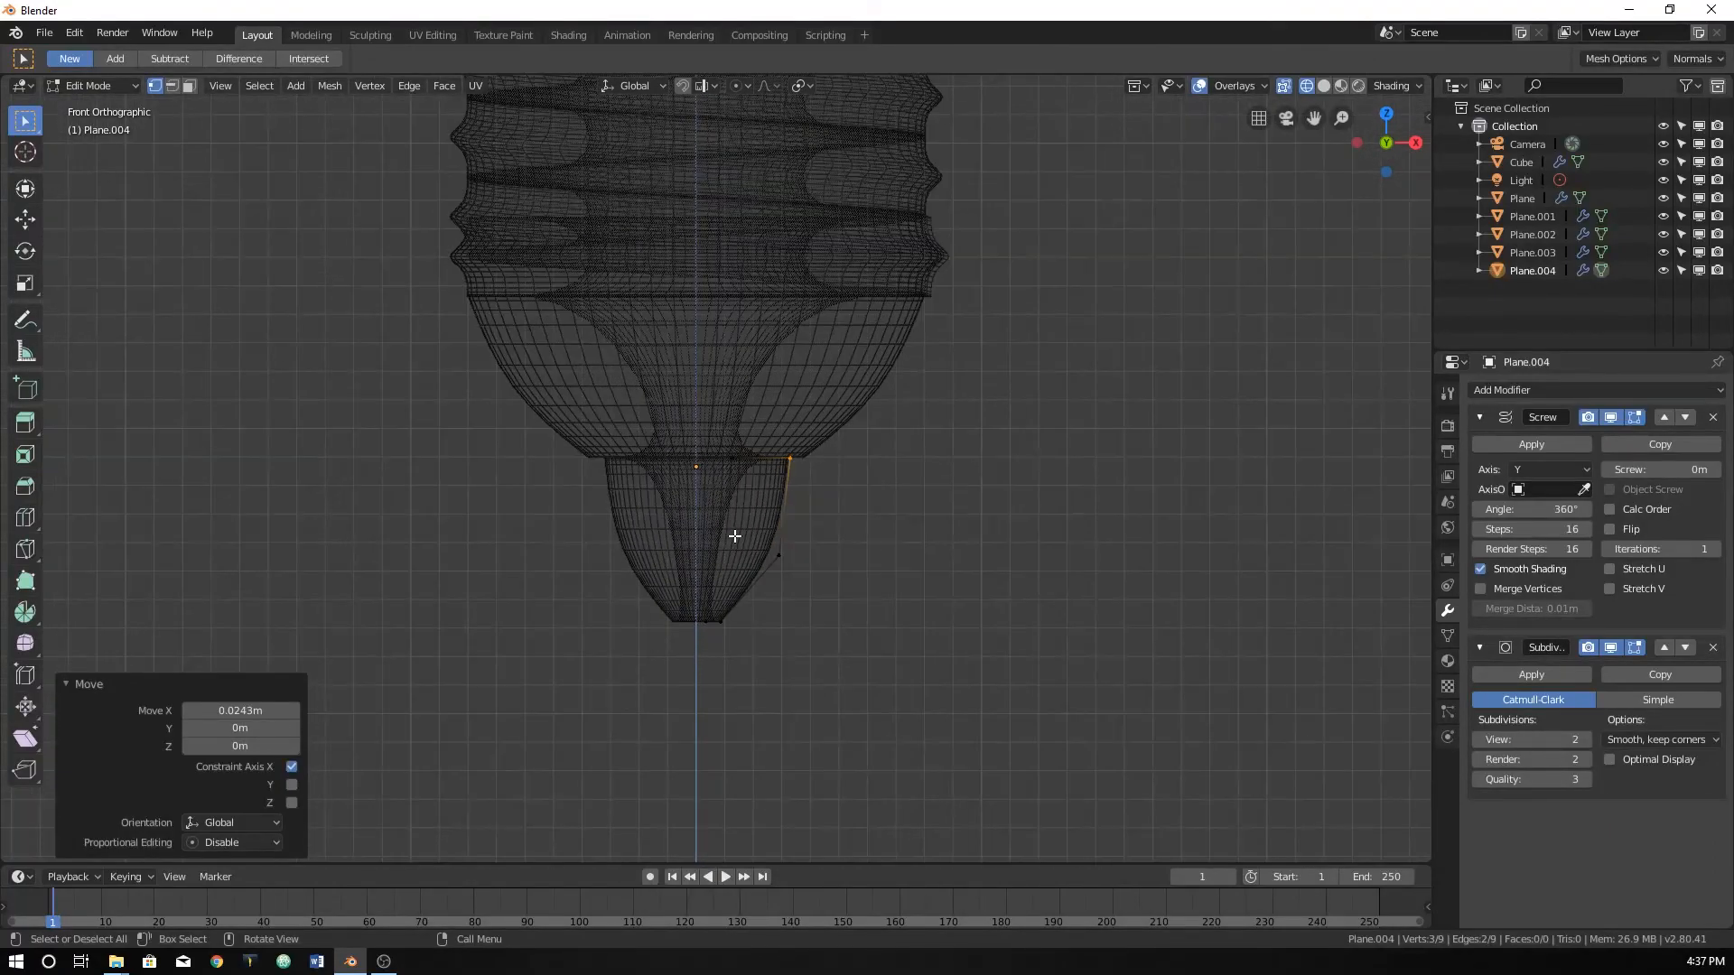
{"action": "scroll", "coordinate": [632, 550], "scroll_direction": "up", "scroll_amount": 2}
{"action": "left_click_drag", "start_coordinate": [546, 545], "coordinate": [804, 753]}
{"action": "key", "text": "g"}
{"action": "key", "text": "z"}
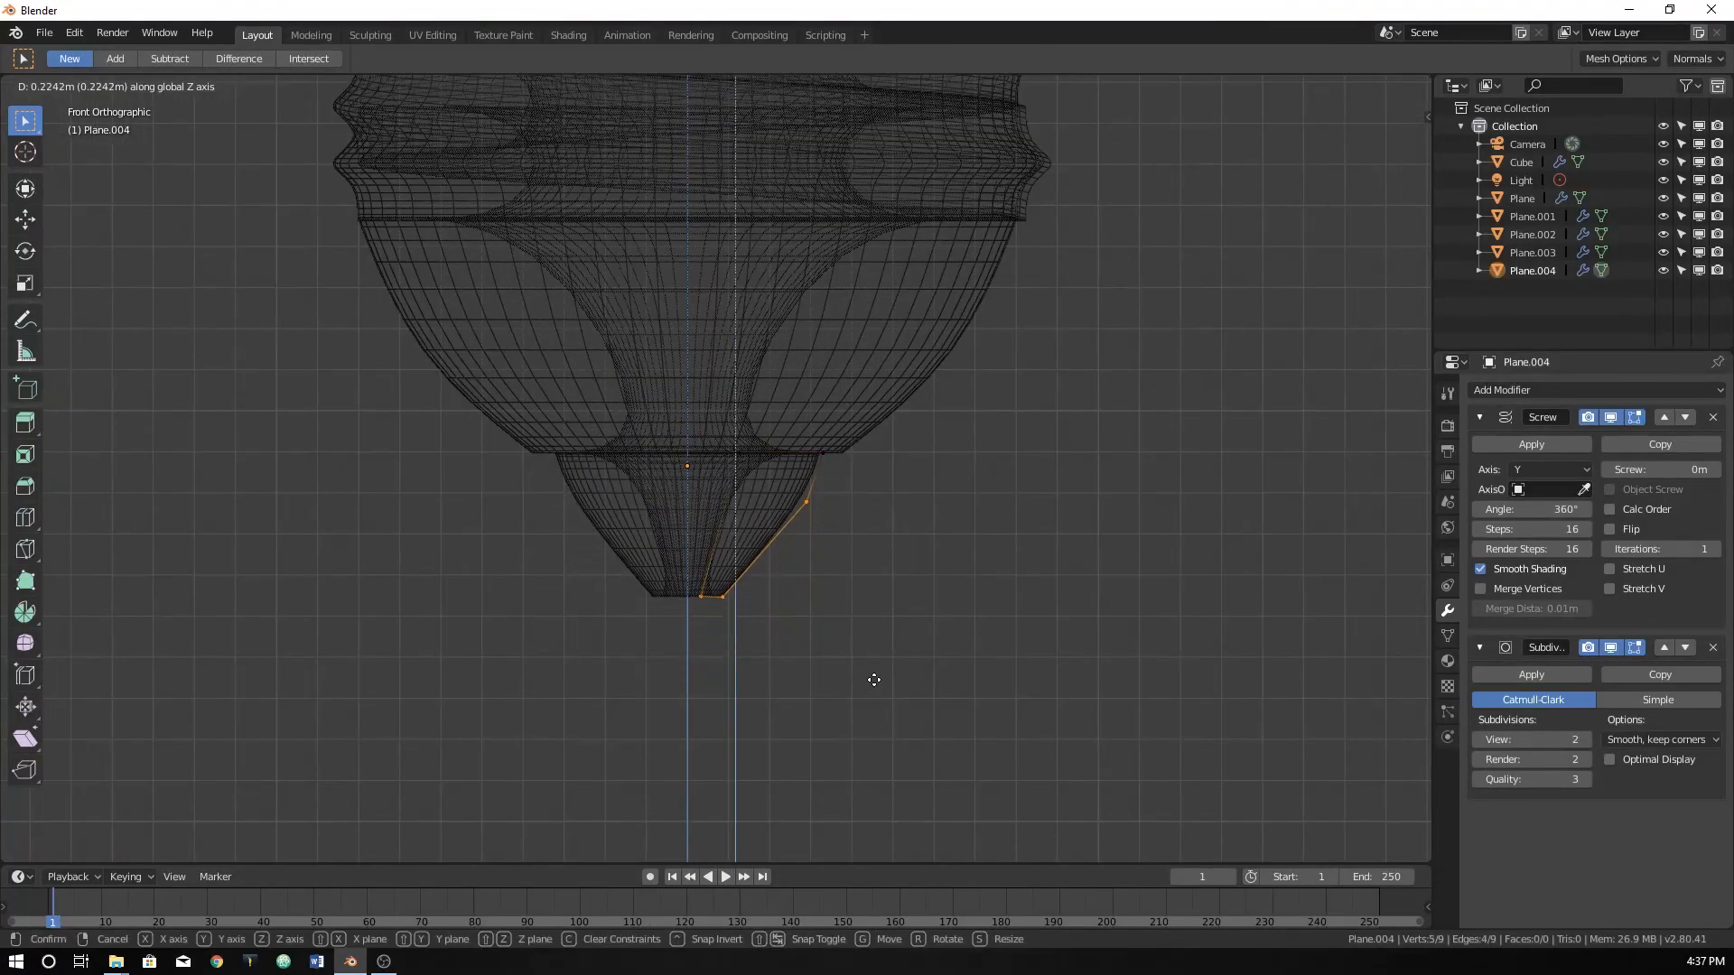
{"action": "left_click", "coordinate": [867, 681]}
{"action": "key", "text": "g"}
{"action": "key", "text": "z"}
{"action": "right_click", "coordinate": [862, 626]}
Raise the tip's bottom vertices along Z in two moves to form a shallow contact dome, and leave Edit Mode.
{"action": "left_click_drag", "start_coordinate": [645, 580], "coordinate": [821, 667]}
{"action": "key", "text": "g"}
{"action": "key", "text": "z"}
{"action": "left_click", "coordinate": [820, 615]}
{"action": "key", "text": "g"}
{"action": "key", "text": "z"}
{"action": "left_click", "coordinate": [818, 578]}
{"action": "key", "text": "Tab"}
Switch to solid shading and frame the whole light bulb in the front view.
{"action": "scroll", "coordinate": [723, 580], "scroll_direction": "down", "scroll_amount": 6}
{"action": "scroll", "coordinate": [759, 567], "scroll_direction": "down", "scroll_amount": 5}
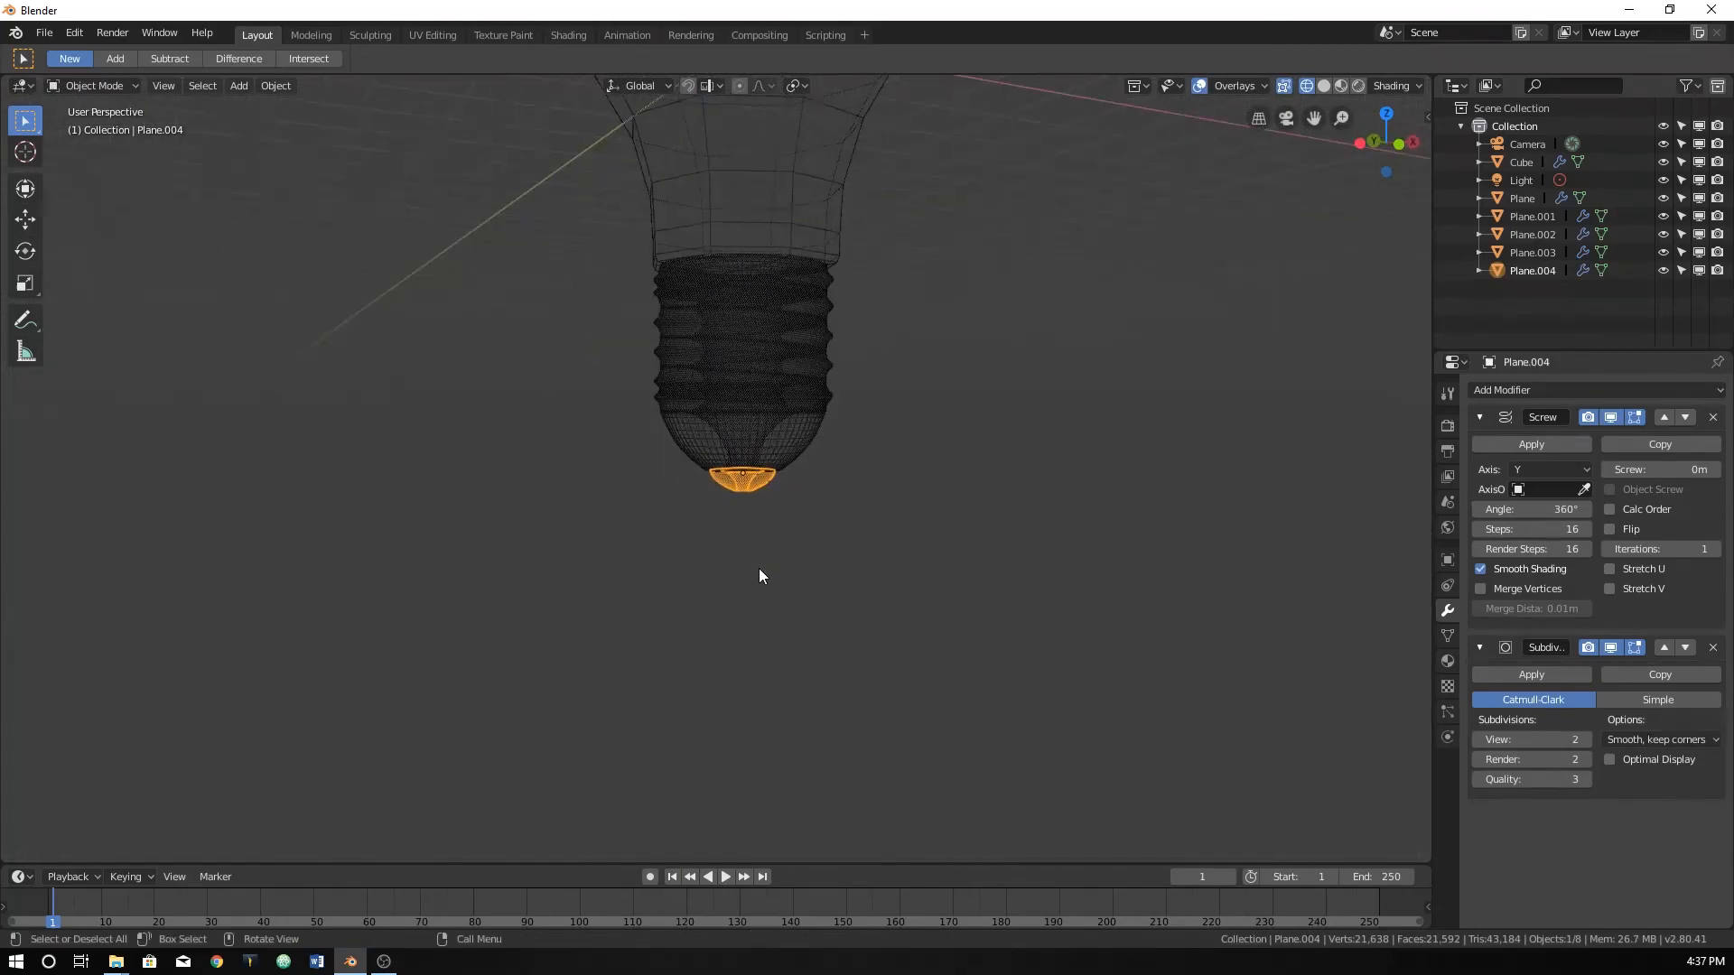
{"action": "key", "text": "z"}
{"action": "left_click", "coordinate": [833, 538]}
{"action": "middle_click_drag", "start_coordinate": [833, 538], "coordinate": [669, 474]}
{"action": "key", "text": "KP_1"}
{"action": "scroll", "coordinate": [770, 489], "scroll_direction": "up", "scroll_amount": 3}
{"action": "middle_click_drag", "start_coordinate": [769, 490], "coordinate": [775, 770], "text": "shift"}
{"action": "middle_click_drag", "start_coordinate": [672, 563], "coordinate": [739, 480], "text": "shift"}
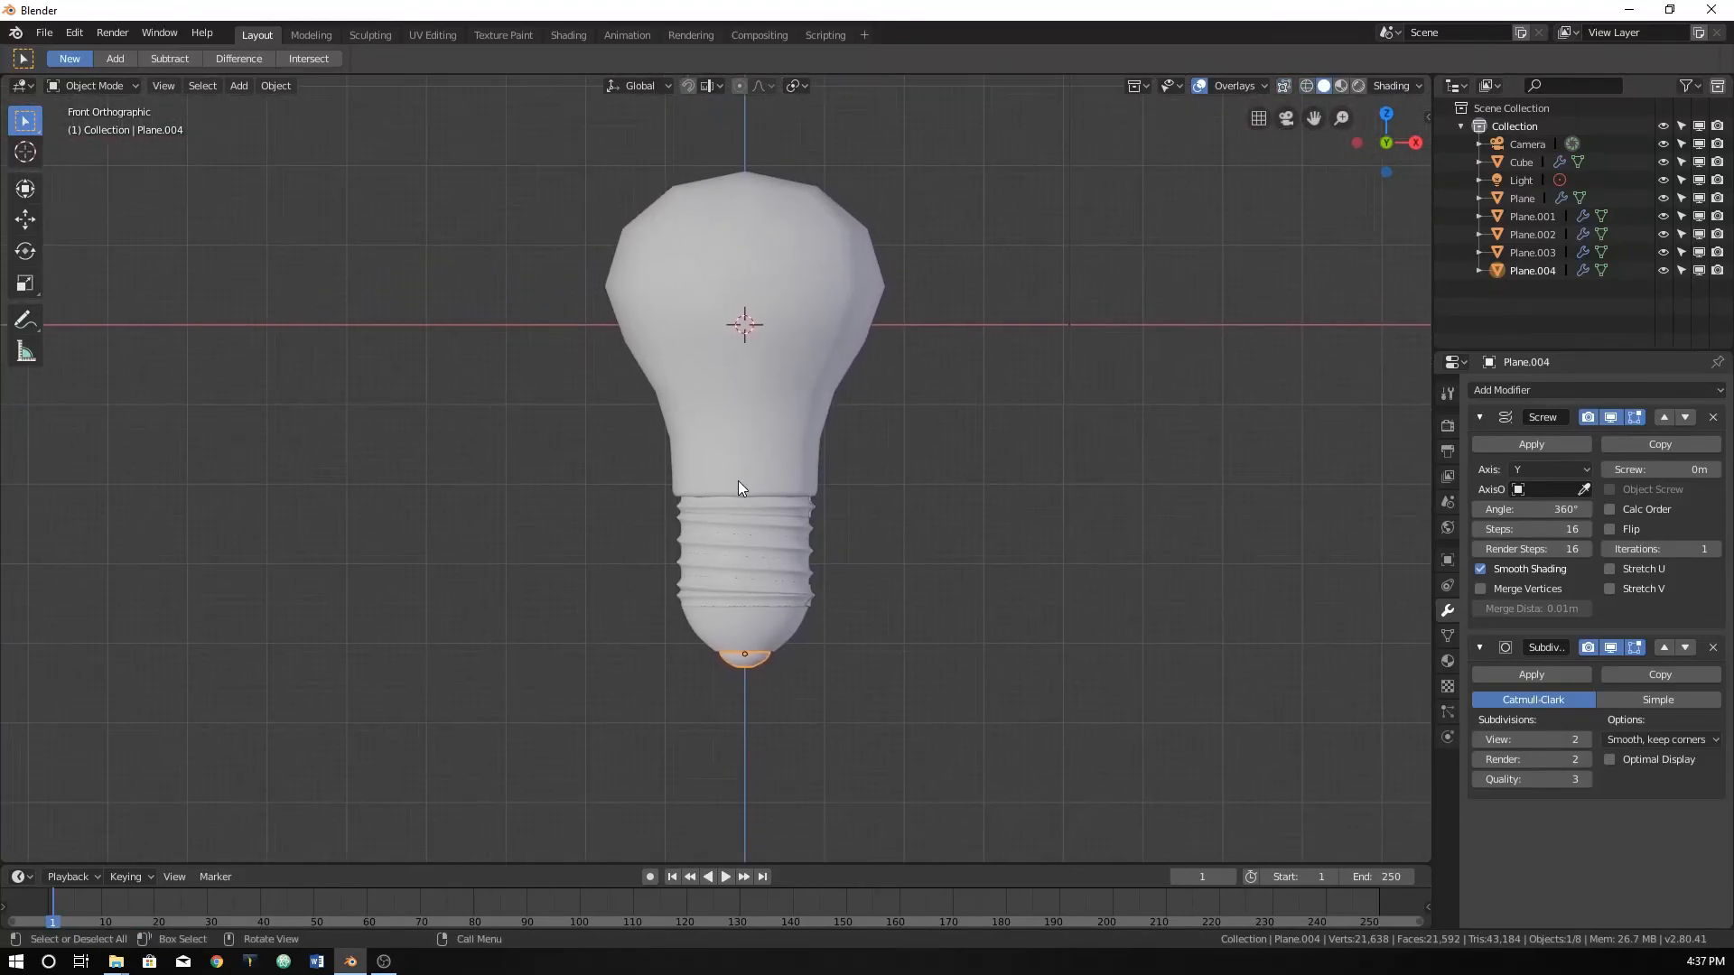
Select all the parts of the threaded base, including the tip, and scale them to 0.841 along Z.
{"action": "left_click_drag", "start_coordinate": [639, 484], "coordinate": [867, 658]}
{"action": "left_click_drag", "start_coordinate": [612, 515], "coordinate": [894, 689]}
{"action": "left_click", "coordinate": [794, 709]}
{"action": "left_click", "coordinate": [668, 528]}
{"action": "left_click_drag", "start_coordinate": [663, 498], "coordinate": [860, 717]}
{"action": "key", "text": "s"}
{"action": "key", "text": "z"}
{"action": "left_click", "coordinate": [813, 723]}
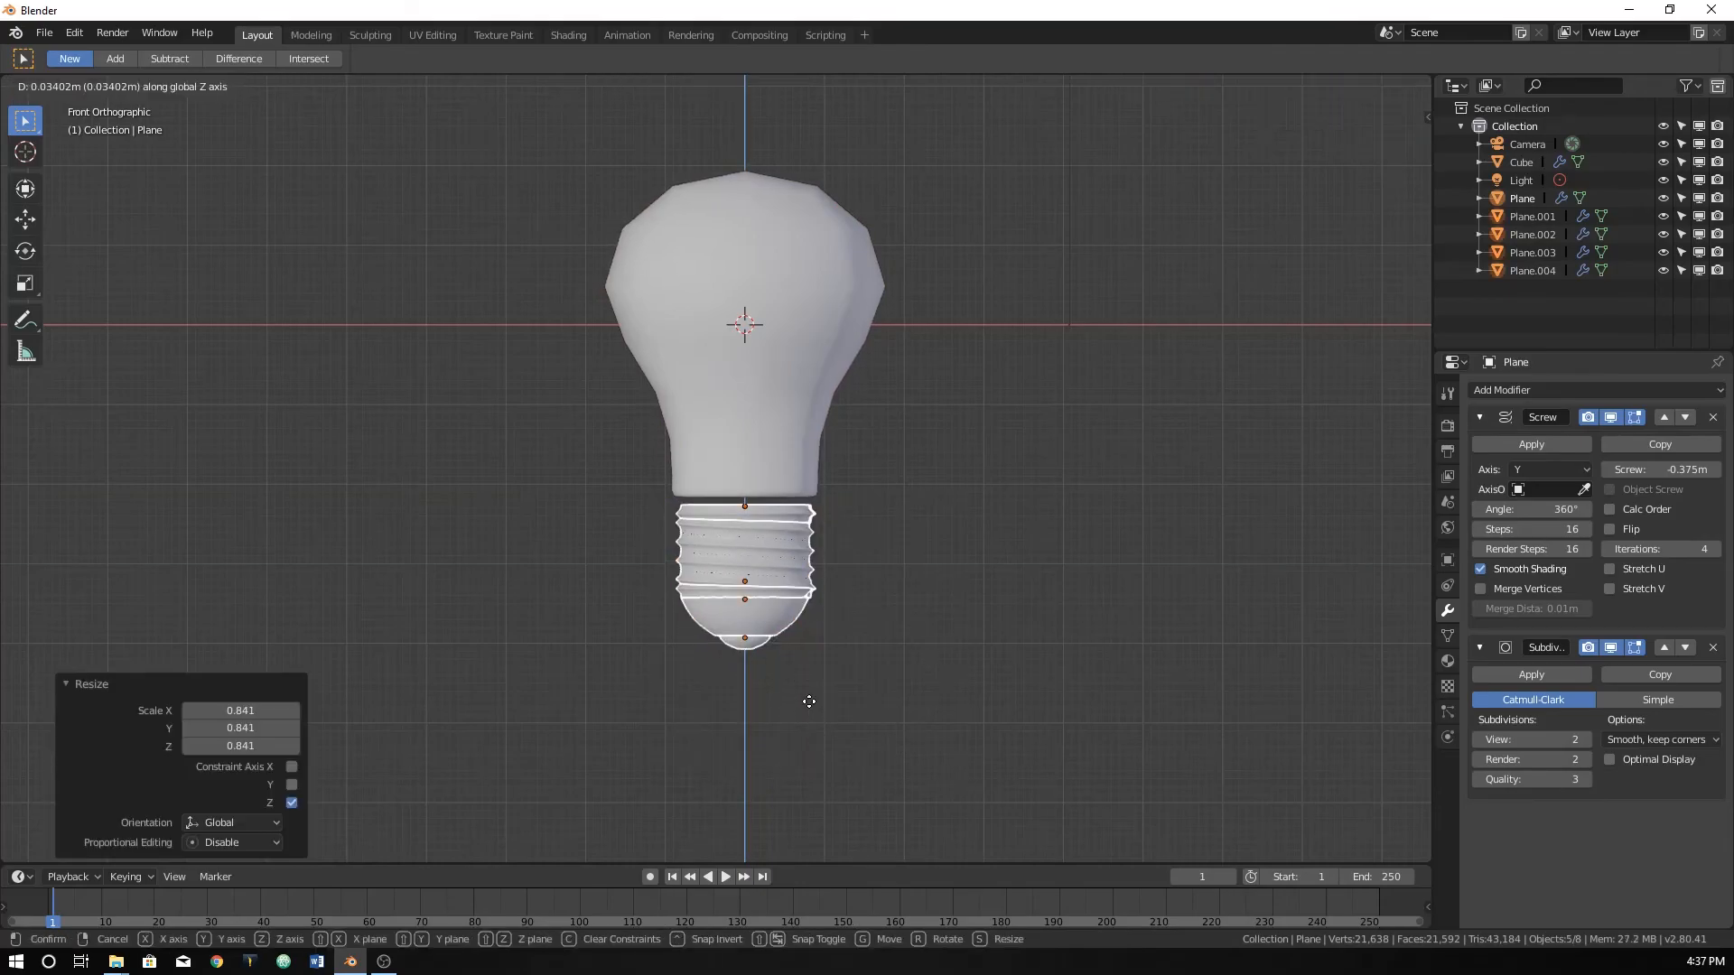
Move the shortened base parts up along Z to meet the bulb's neck, and select the glass bulb.
{"action": "key", "text": "Tab"}
{"action": "key", "text": "Tab"}
{"action": "left_click", "coordinate": [940, 652]}
{"action": "scroll", "coordinate": [911, 609], "scroll_direction": "down", "scroll_amount": 2}
{"action": "scroll", "coordinate": [822, 589], "scroll_direction": "up", "scroll_amount": 2}
{"action": "mouse_move", "coordinate": [837, 522]}
{"action": "middle_mouse_down", "text": "shift"}
{"action": "mouse_move", "coordinate": [822, 589]}
{"action": "mouse_move", "coordinate": [849, 530]}
{"action": "middle_mouse_up", "text": "shift"}
{"action": "scroll", "coordinate": [849, 529], "scroll_direction": "up", "scroll_amount": 2}
{"action": "left_click", "coordinate": [797, 383]}
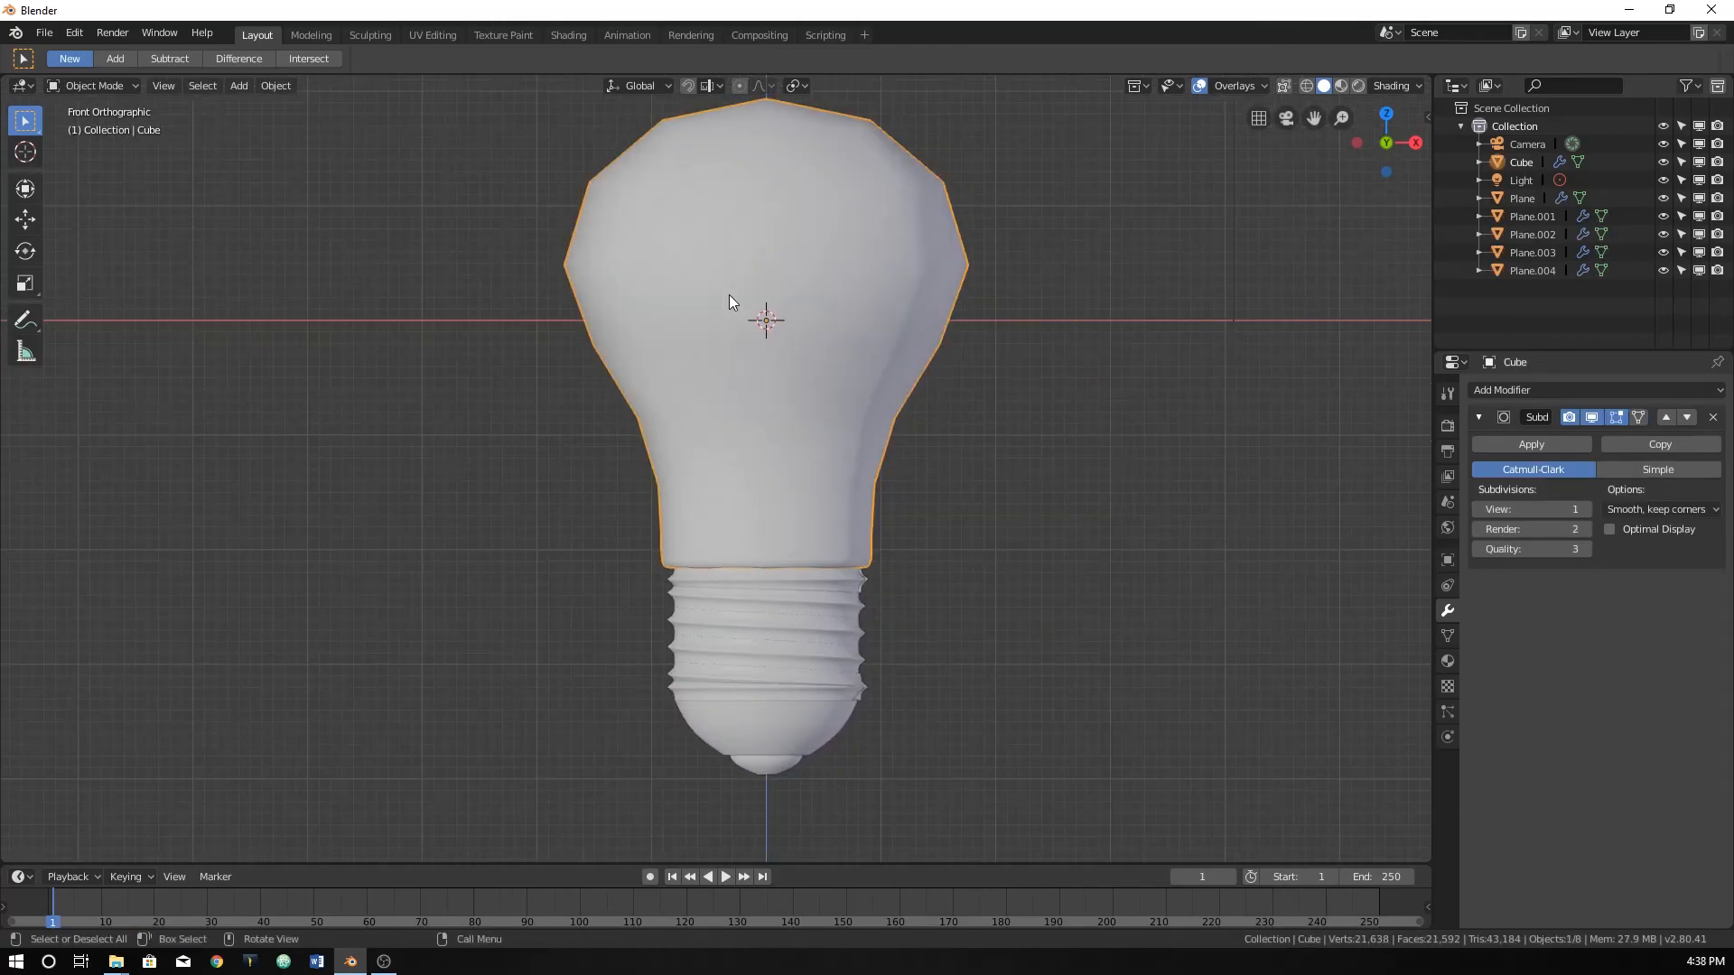
Raise the glass bulb's viewport subdivision by two levels to smooth its outline, and deselect it.
{"action": "left_click", "coordinate": [1586, 509]}
{"action": "left_click", "coordinate": [1586, 510]}
{"action": "left_click", "coordinate": [994, 442]}
Add another Subdivision Surface modifier to the base's screw thread and place it first in the stack, above the Screw modifier.
{"action": "middle_click_drag", "start_coordinate": [983, 488], "coordinate": [907, 524]}
{"action": "scroll", "coordinate": [889, 551], "scroll_direction": "up", "scroll_amount": 3}
{"action": "middle_click_drag", "start_coordinate": [853, 587], "coordinate": [858, 463], "text": "shift"}
{"action": "scroll", "coordinate": [856, 465], "scroll_direction": "up", "scroll_amount": 3}
{"action": "left_click", "coordinate": [671, 520]}
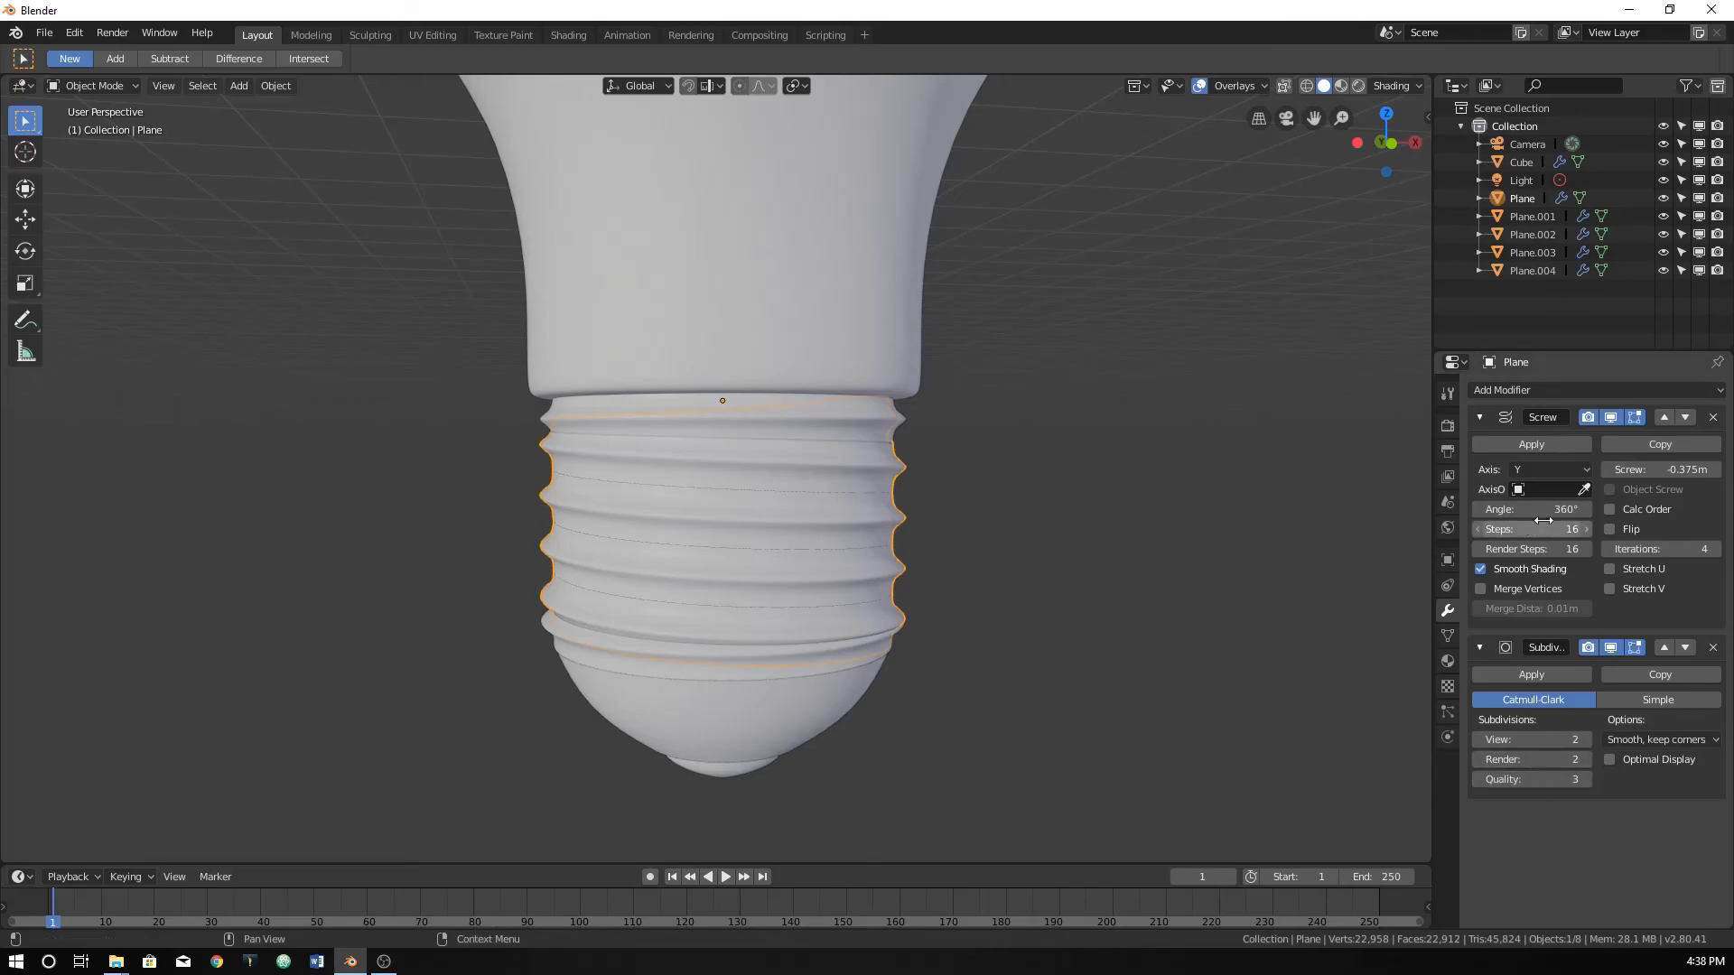
{"action": "left_click", "coordinate": [1604, 390]}
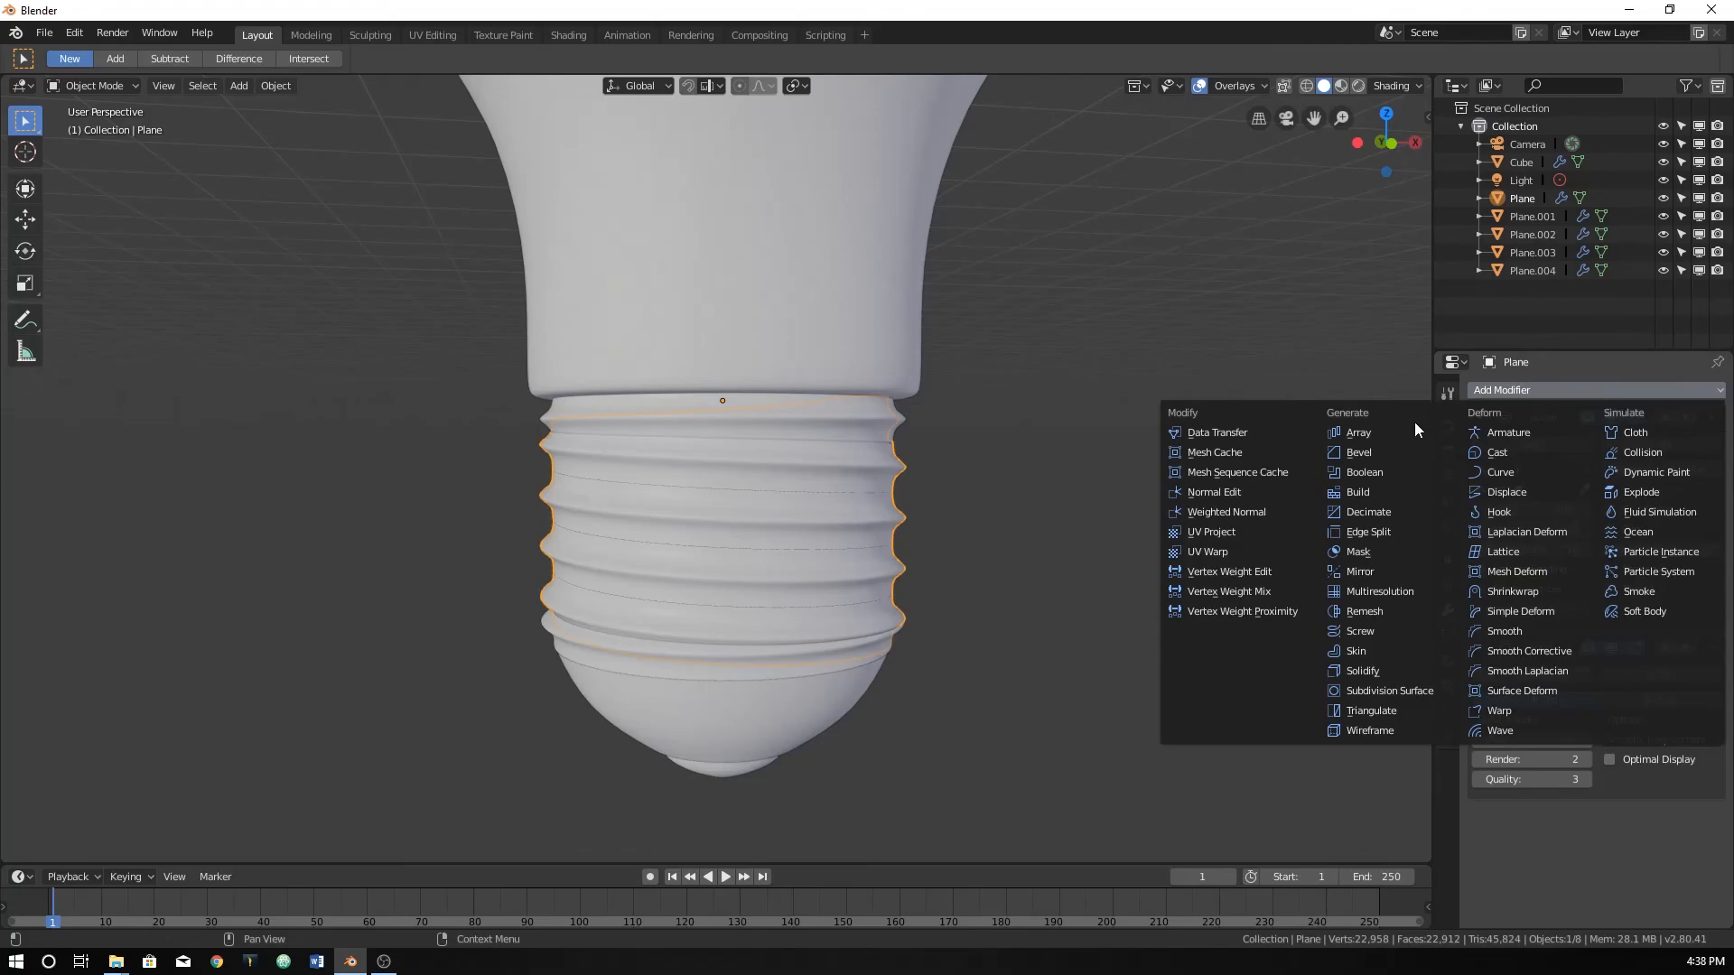
{"action": "left_click", "coordinate": [1382, 690]}
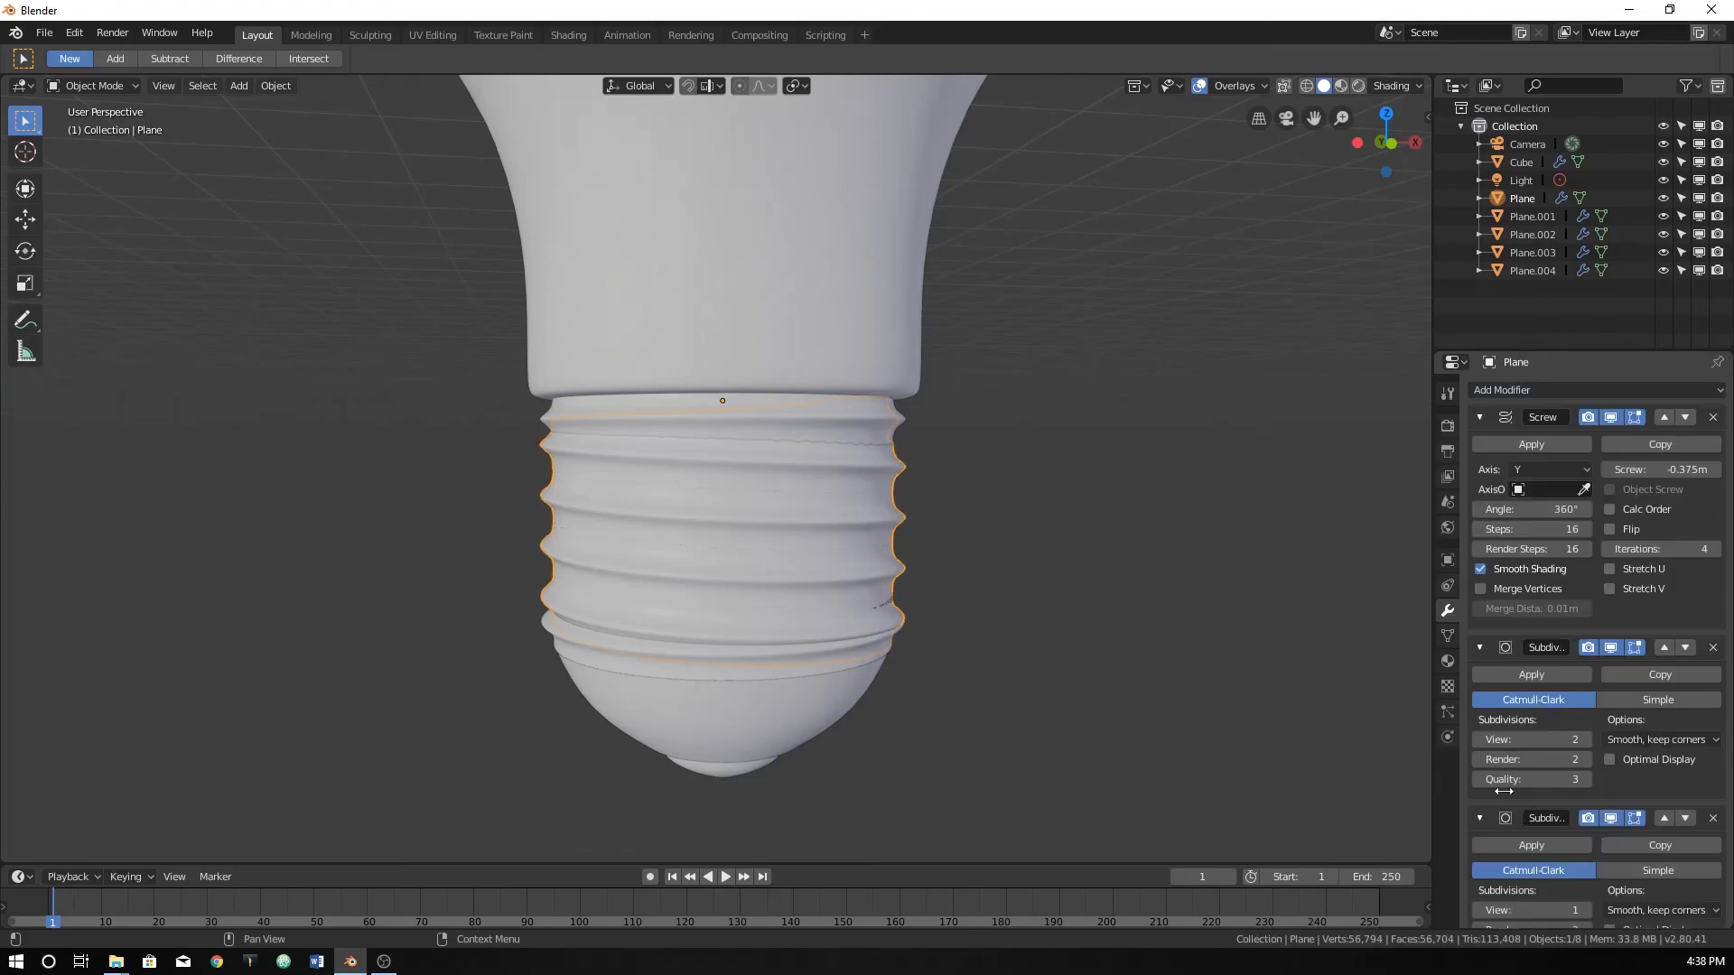
{"action": "left_click", "coordinate": [1664, 818]}
{"action": "left_click", "coordinate": [1663, 648]}
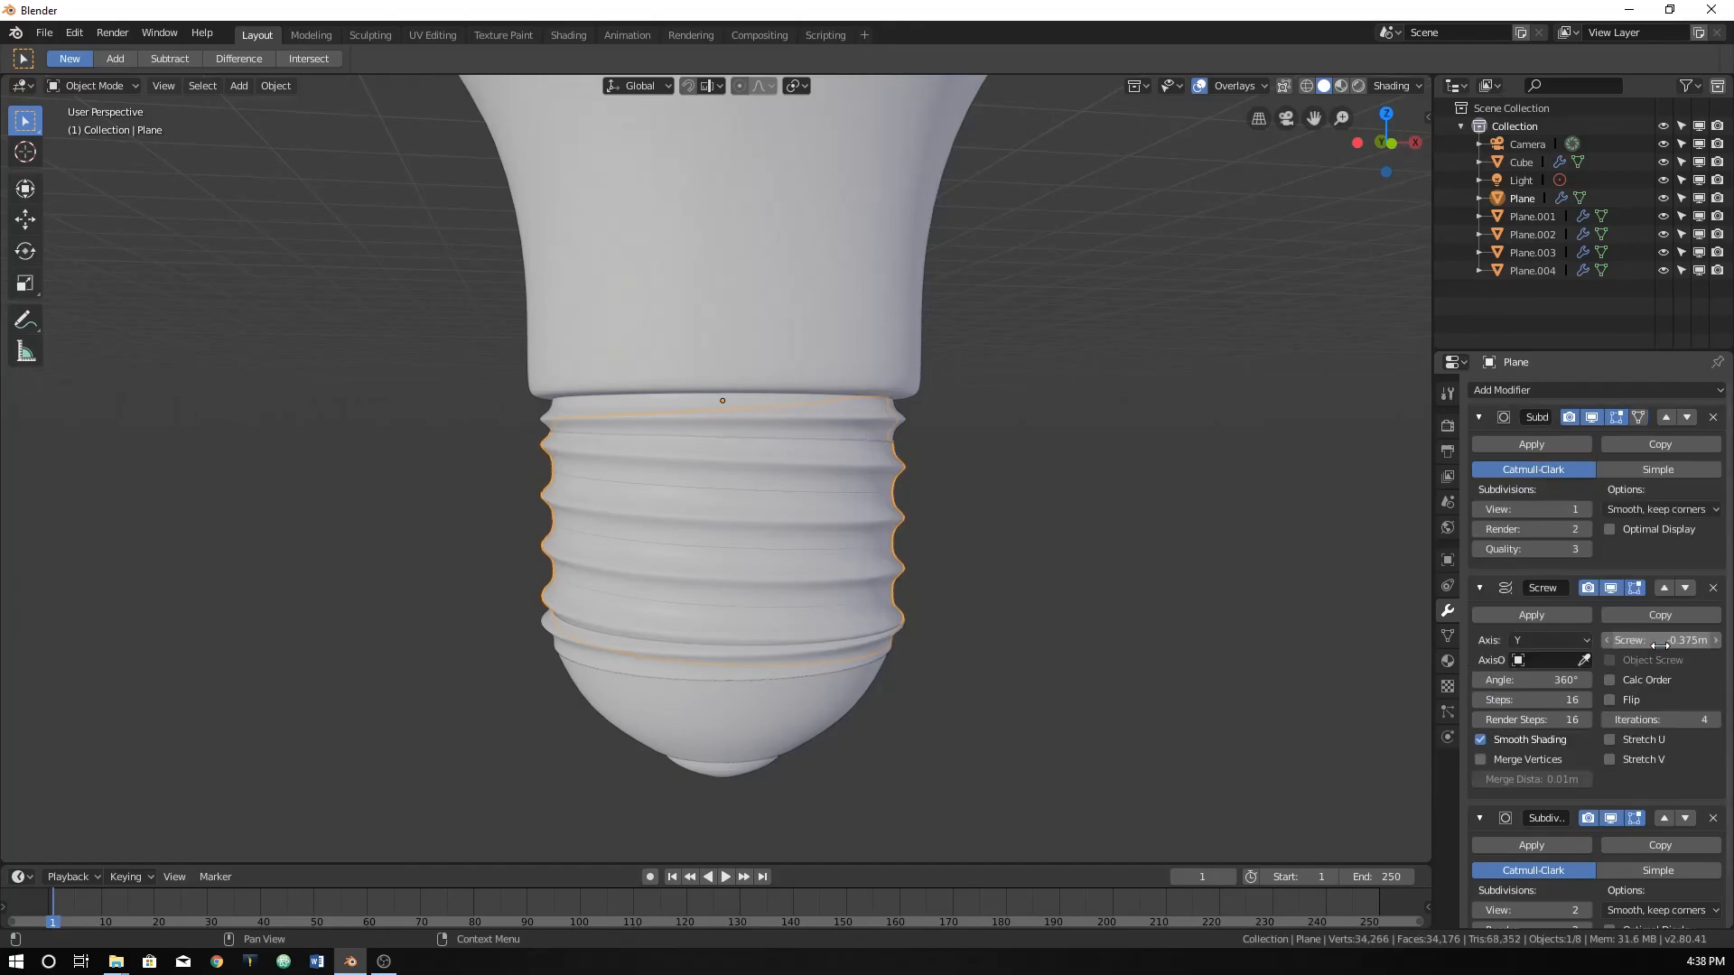
Check the smoothed thread up close and select all the parts of the light bulb together.
{"action": "scroll", "coordinate": [702, 497], "scroll_direction": "up", "scroll_amount": 5}
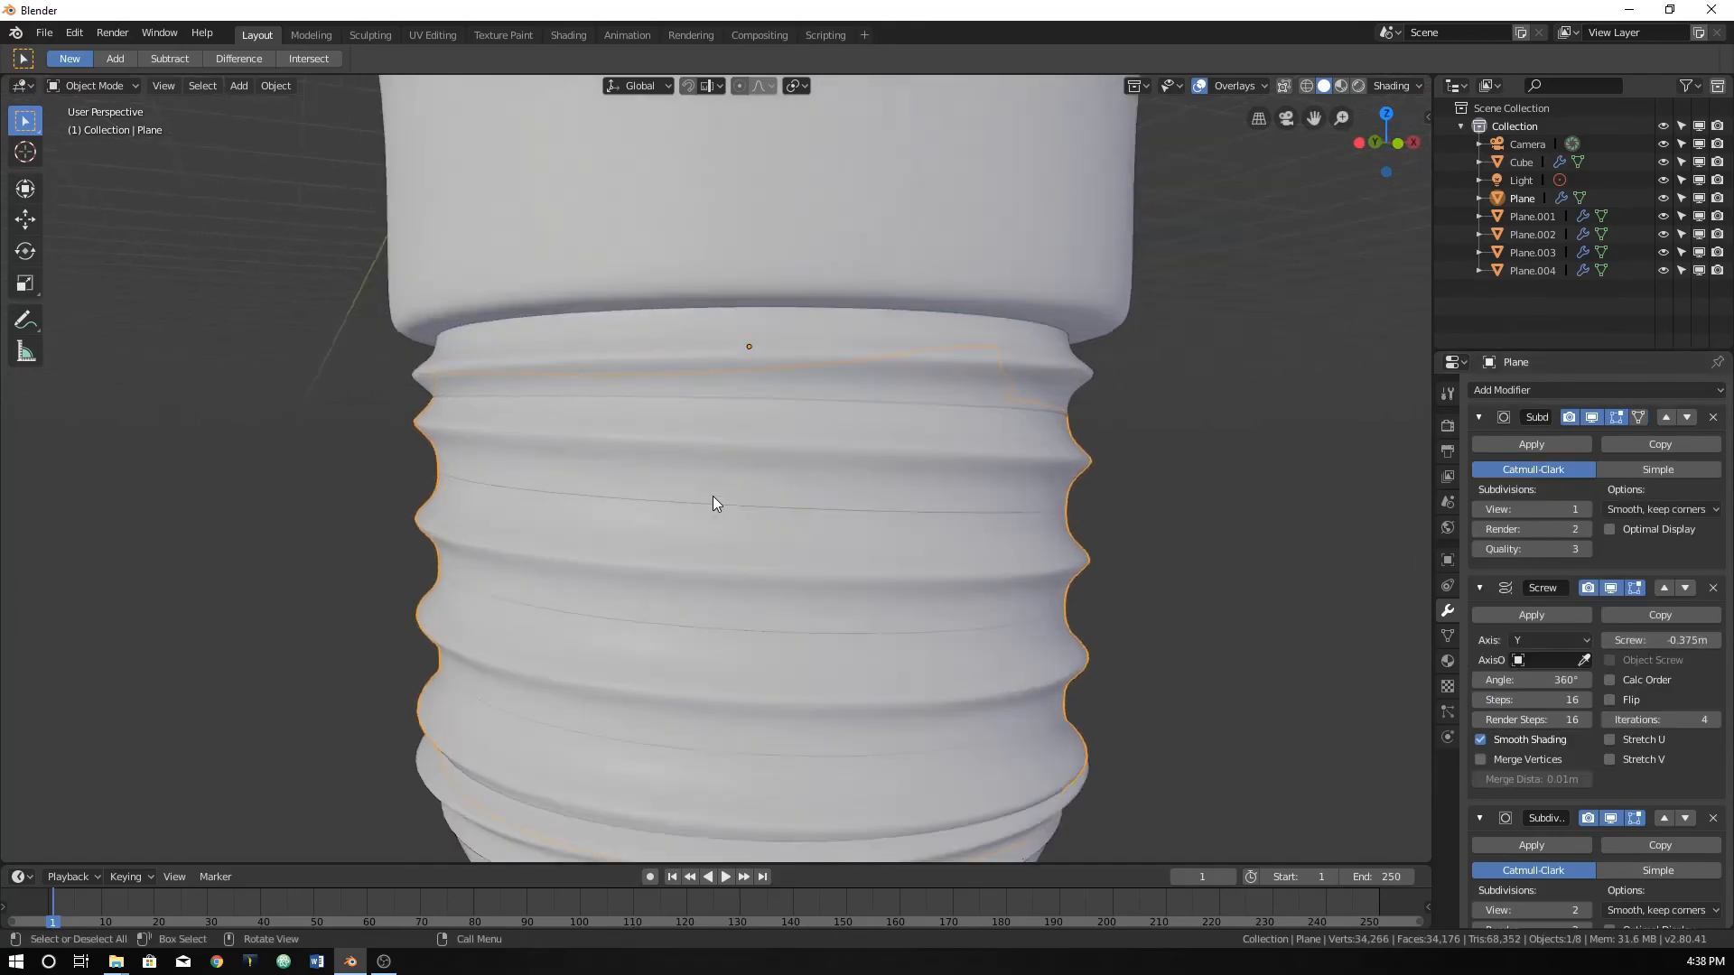
{"action": "scroll", "coordinate": [673, 449], "scroll_direction": "down", "scroll_amount": 5}
{"action": "middle_click_drag", "start_coordinate": [712, 540], "coordinate": [782, 561]}
{"action": "scroll", "coordinate": [728, 542], "scroll_direction": "down", "scroll_amount": 4}
{"action": "scroll", "coordinate": [706, 513], "scroll_direction": "down", "scroll_amount": 3}
{"action": "middle_click_drag", "start_coordinate": [703, 511], "coordinate": [601, 506]}
{"action": "left_click_drag", "start_coordinate": [572, 282], "coordinate": [833, 701]}
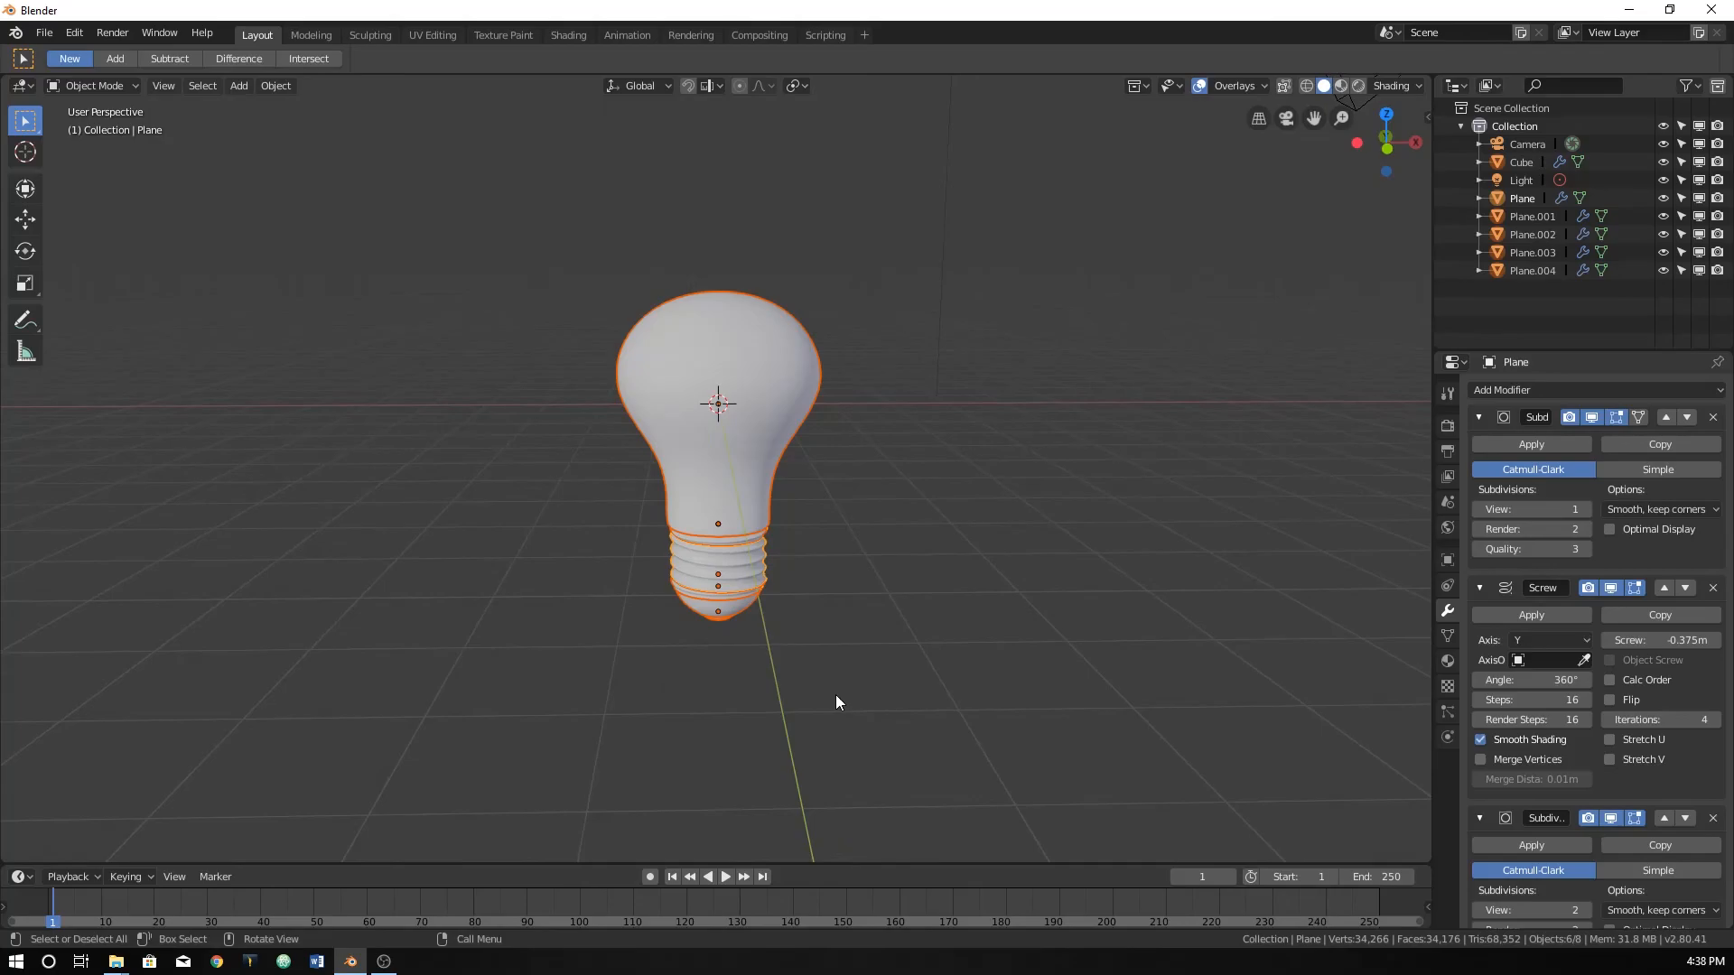